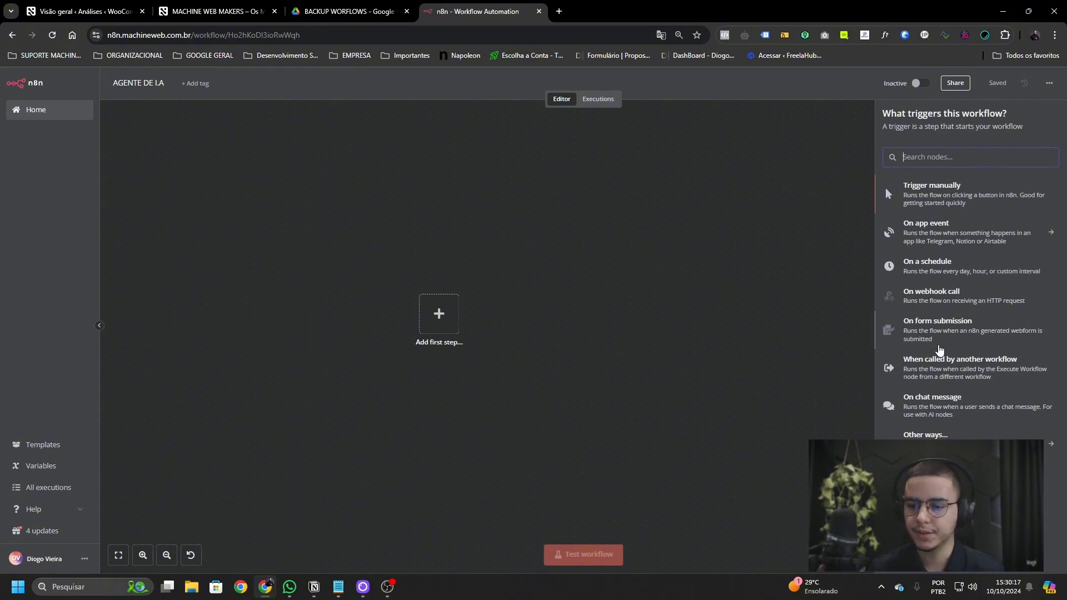
- Add a manual trigger and an AI Agent node from Advanced AI
{"action": "left_click", "coordinate": [926, 192]}
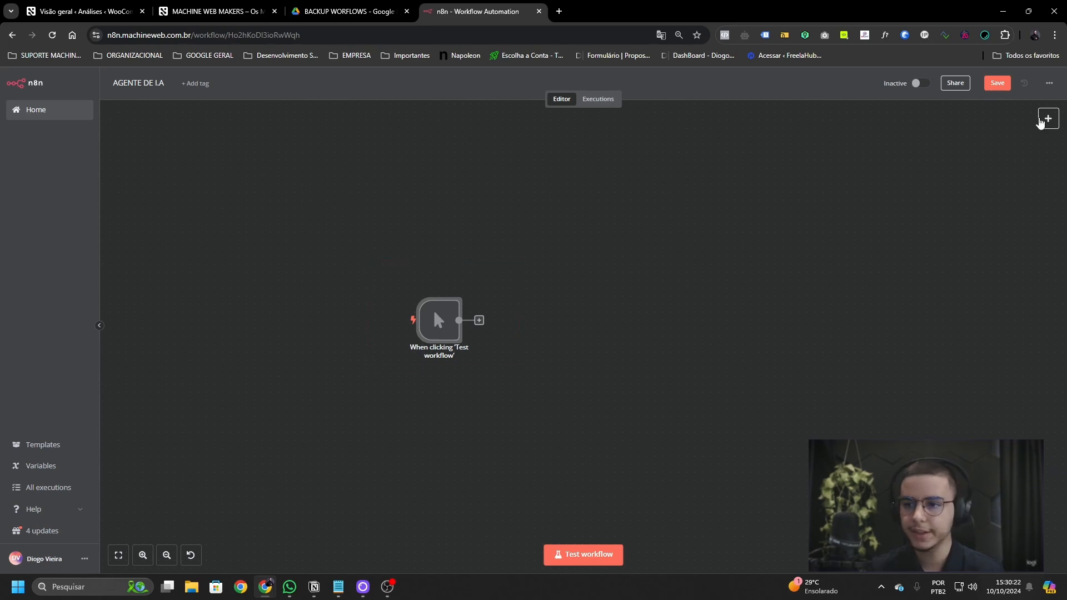
{"action": "left_click", "coordinate": [1048, 119]}
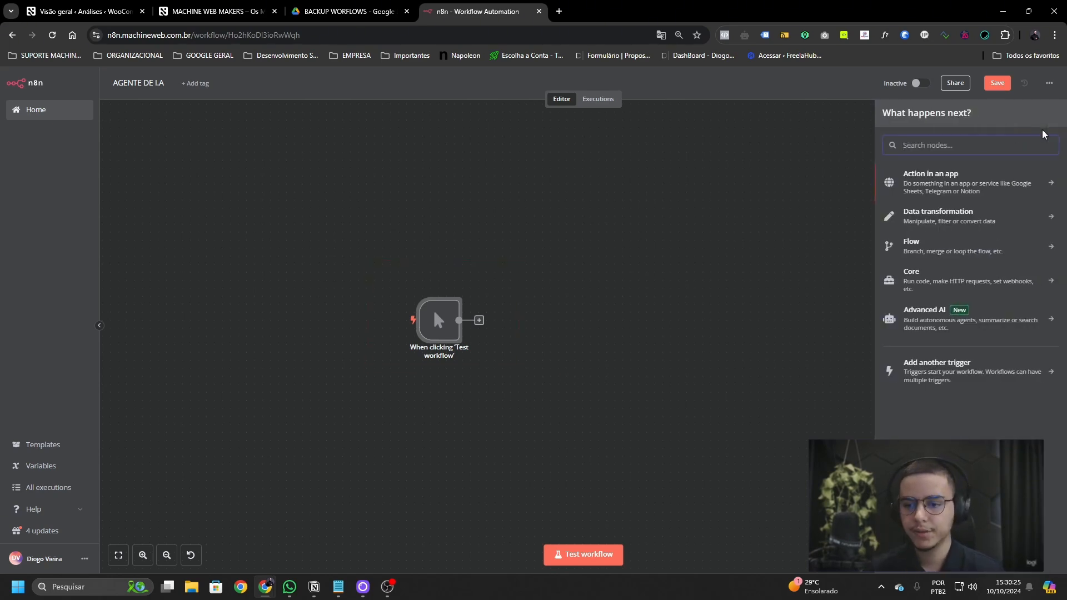
{"action": "left_click", "coordinate": [919, 327]}
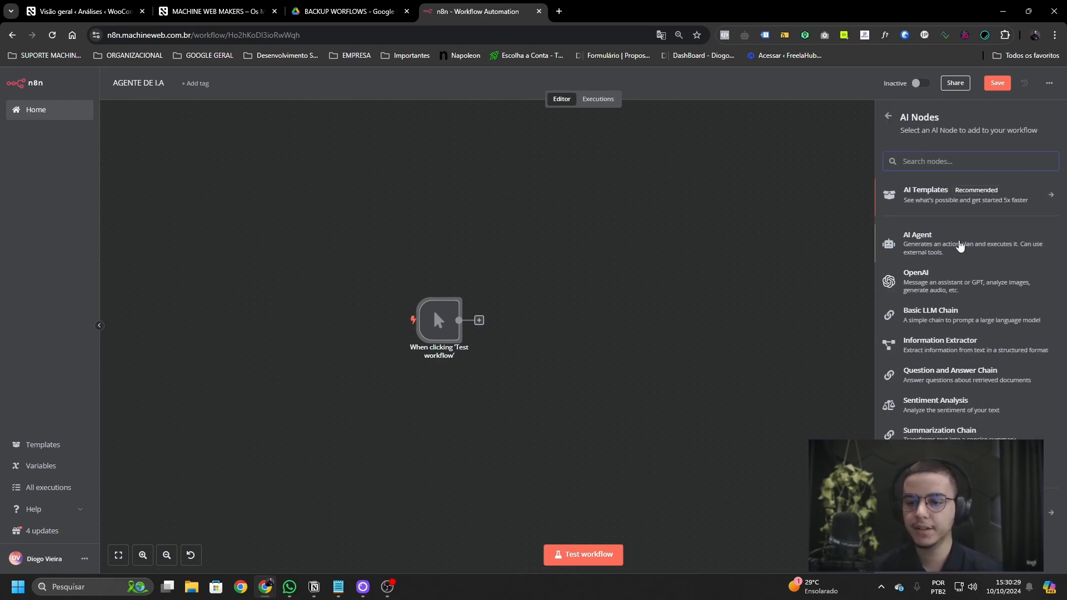
{"action": "left_click", "coordinate": [960, 246]}
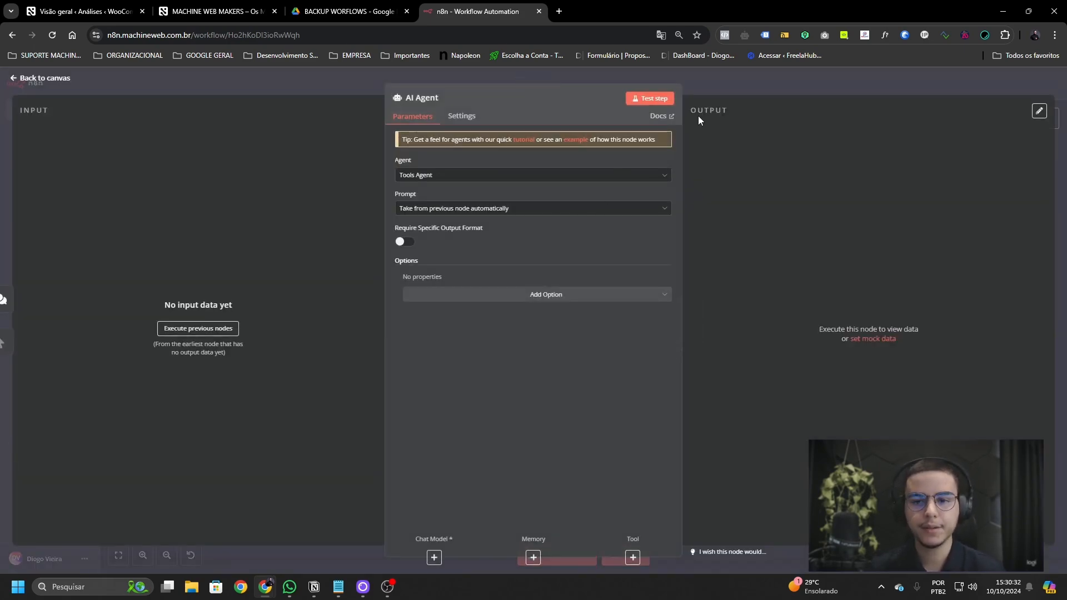
{"action": "key", "text": "Escape"}
- Arrange the chat trigger and AI Agent, save, and open the chat trigger's settings
{"action": "left_click_drag", "start_coordinate": [515, 366], "coordinate": [428, 414]}
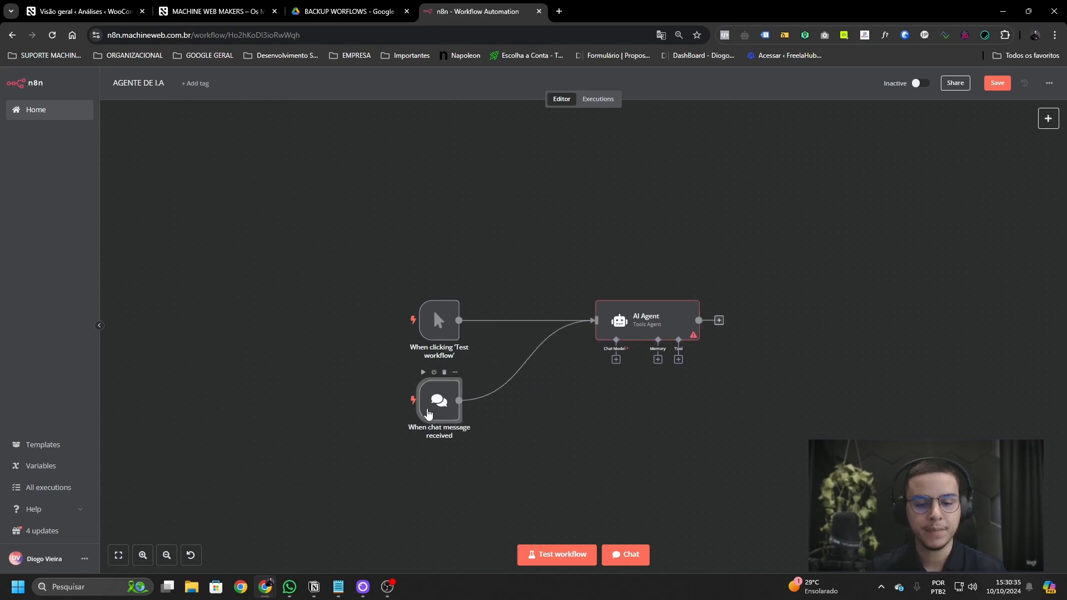
{"action": "scroll", "coordinate": [583, 418], "scroll_direction": "up", "scroll_amount": 2}
{"action": "left_click_drag", "start_coordinate": [630, 296], "coordinate": [570, 297]}
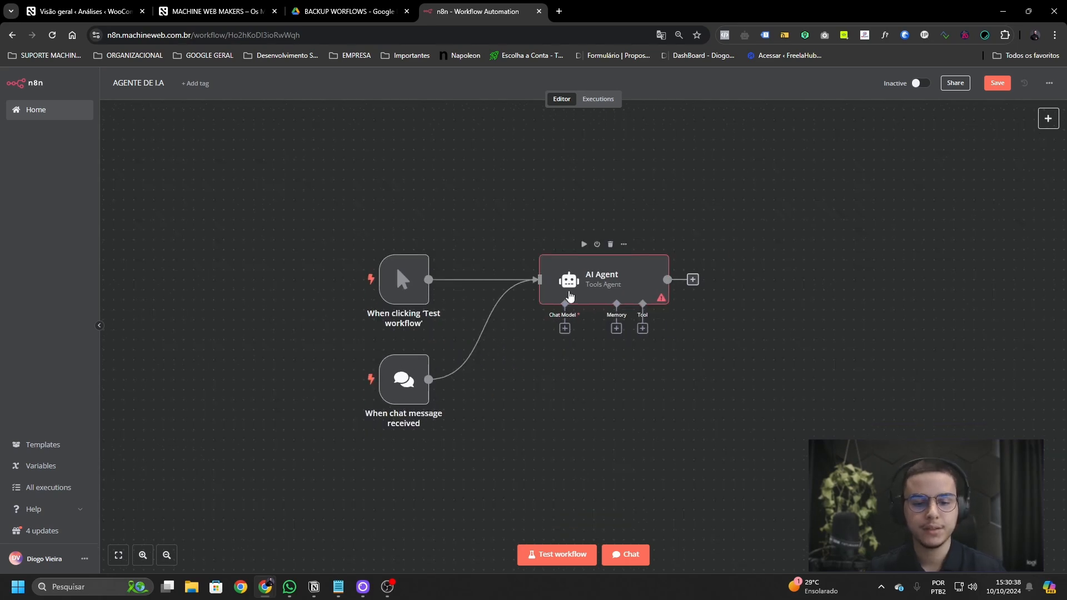
{"action": "left_click_drag", "start_coordinate": [358, 340], "coordinate": [459, 449]}
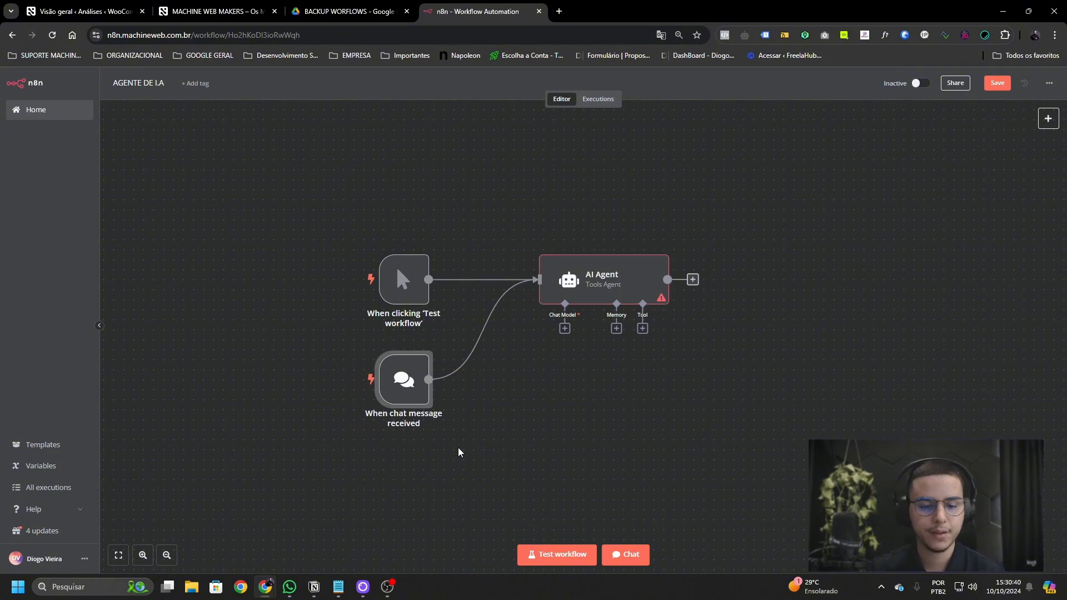
{"action": "key", "text": "ctrl+s"}
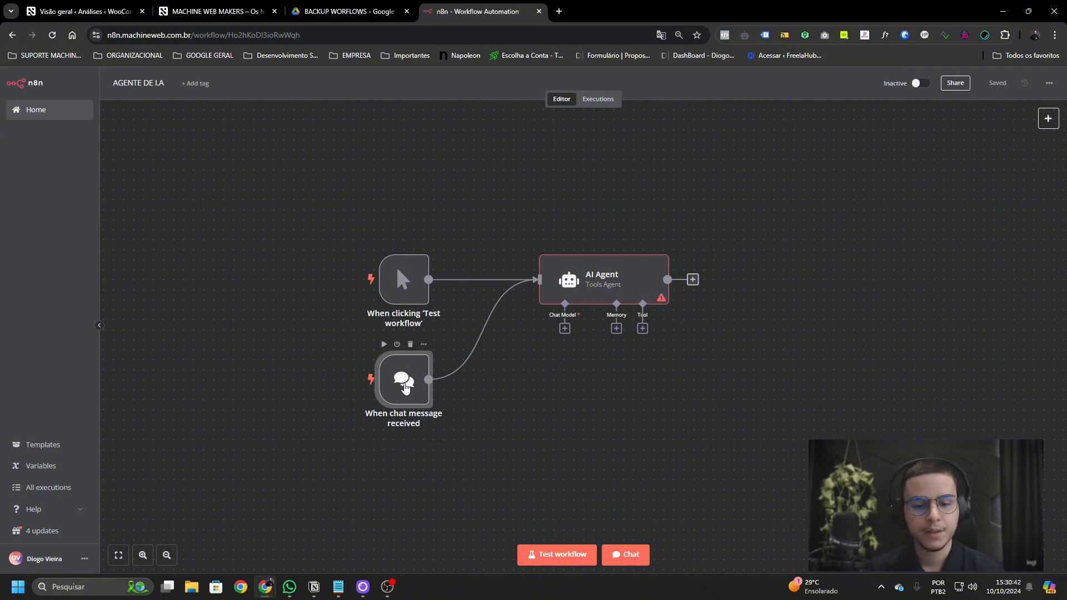
{"action": "double_click", "coordinate": [405, 387]}
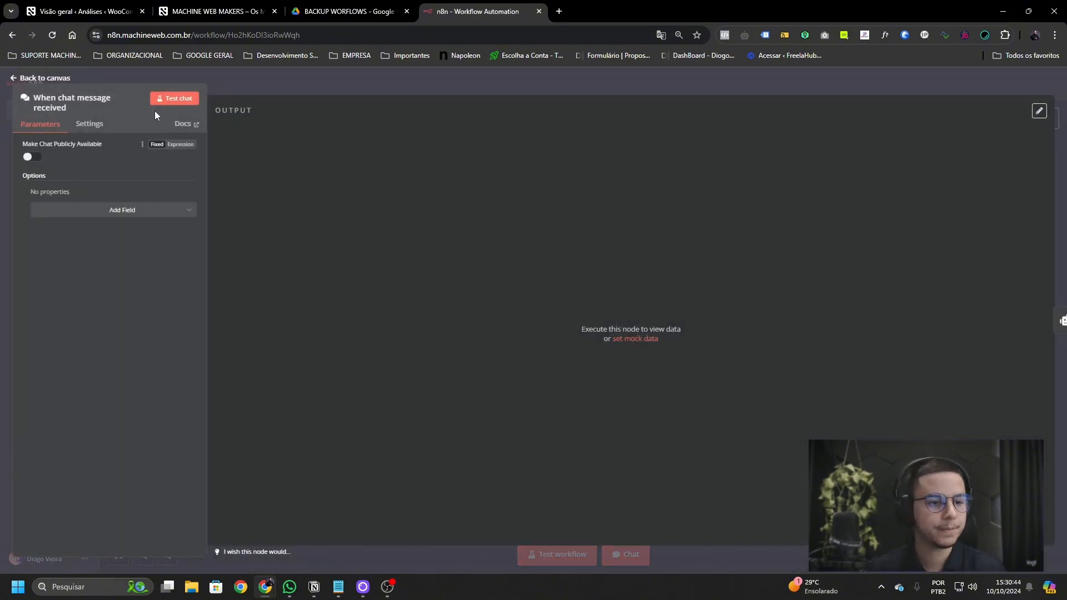
- Send 'Teste' in the test chat, hit the missing Chat Model error, and close the chat
{"action": "left_click", "coordinate": [173, 100]}
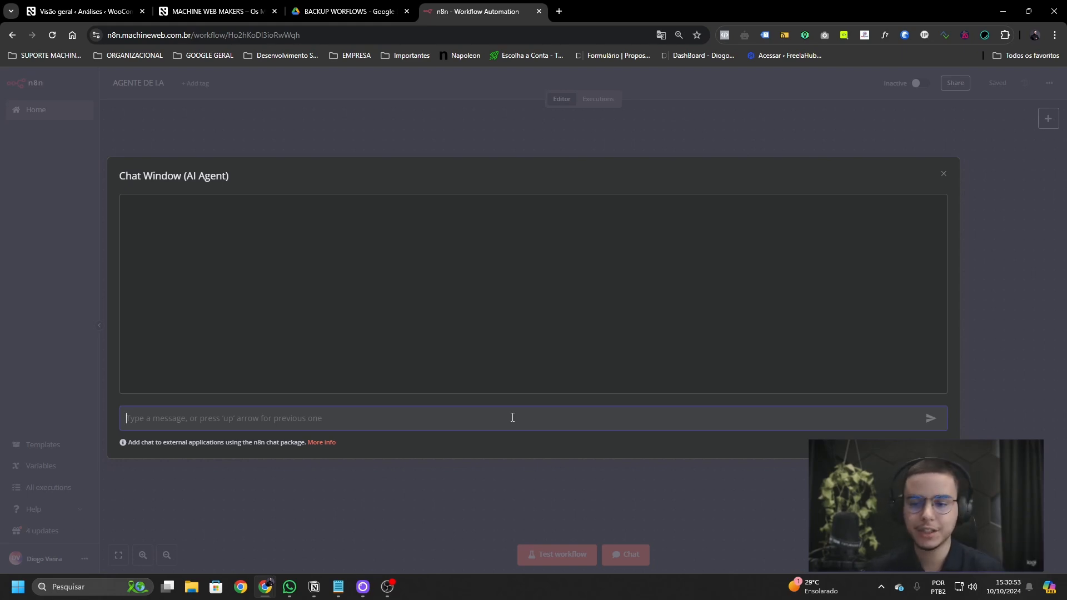
{"action": "type", "text": "Teste"}
{"action": "key", "text": "Return"}
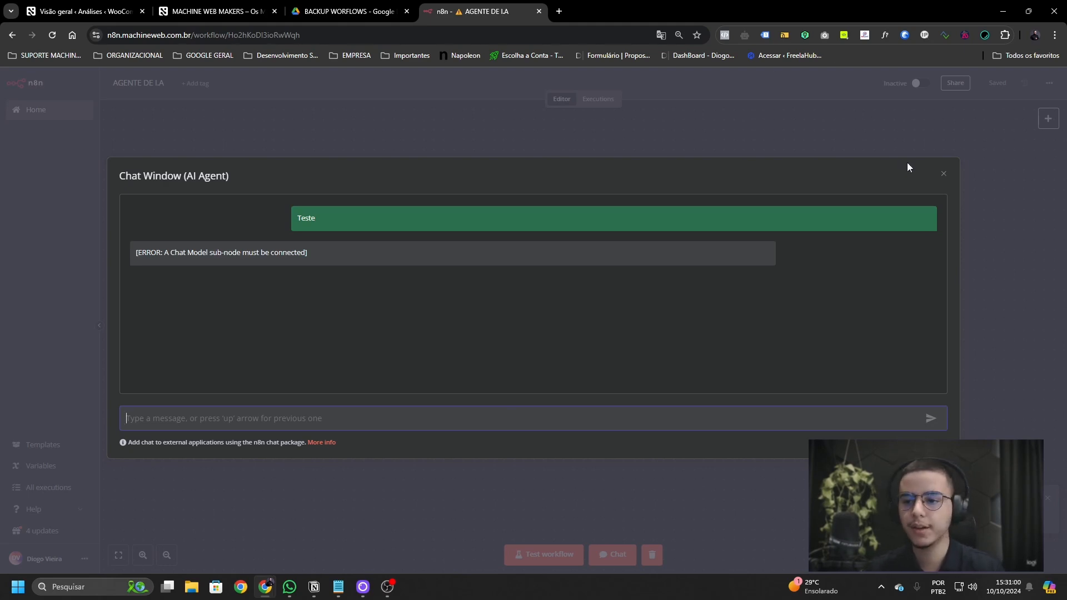
{"action": "left_click", "coordinate": [943, 174]}
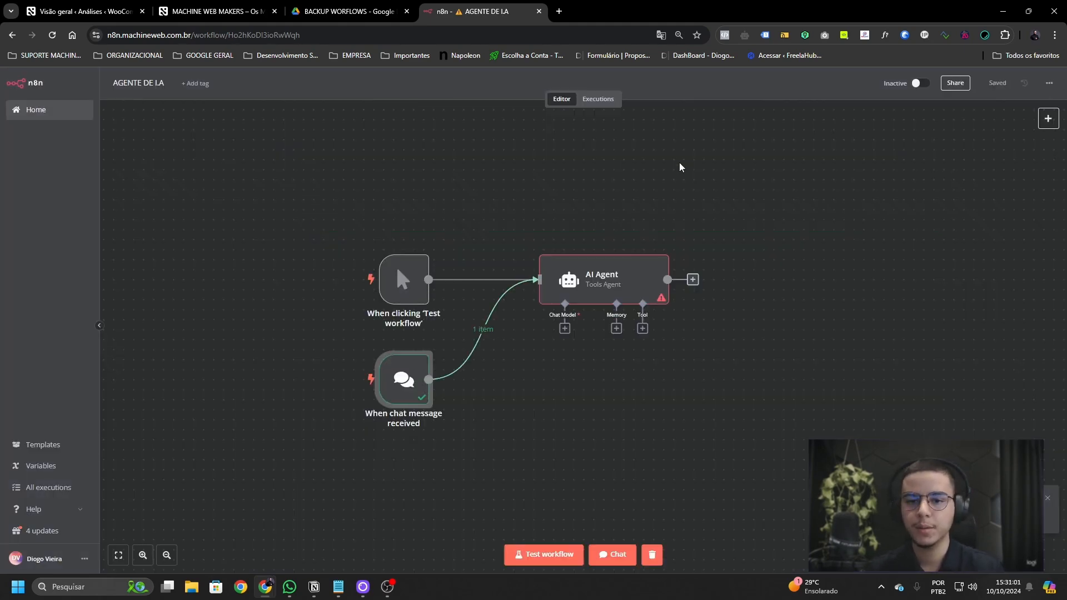
- Dock the ChatGPT window as a Chrome tab beside the n8n workflow
{"action": "left_click", "coordinate": [375, 307]}
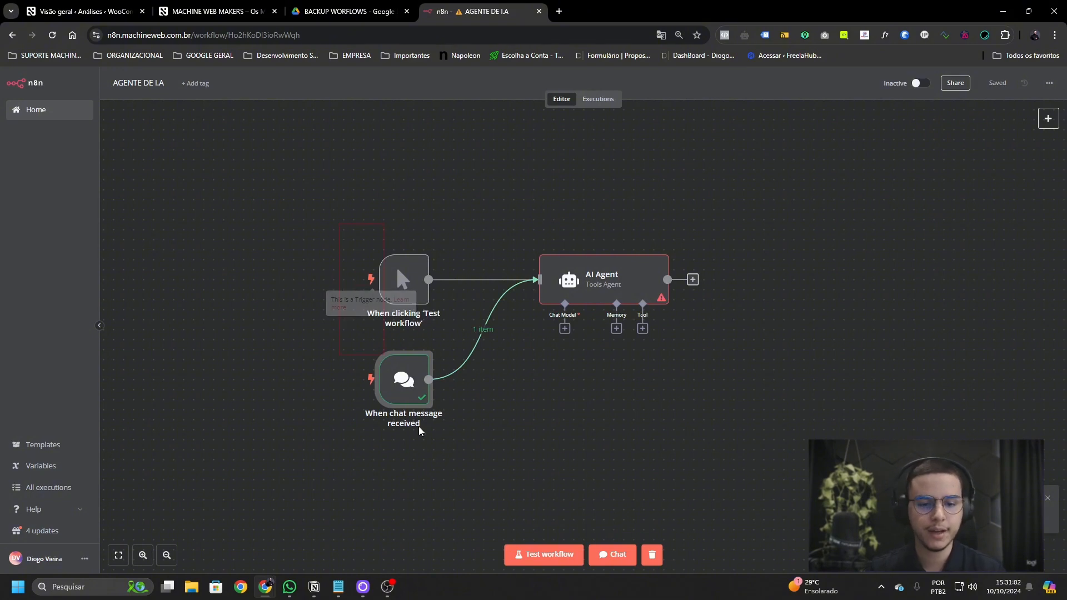
{"action": "left_click", "coordinate": [485, 448]}
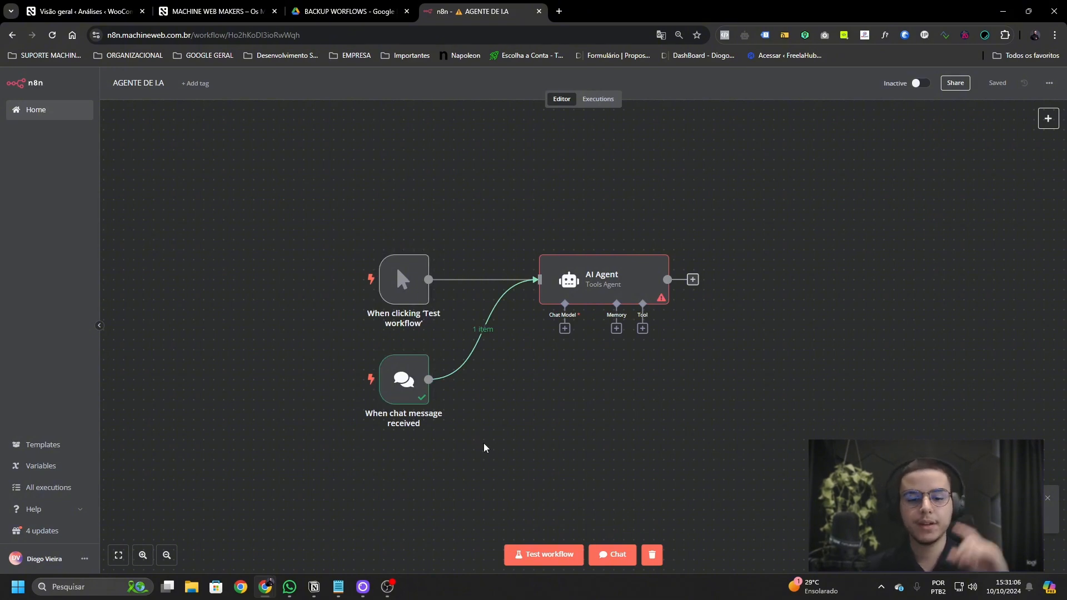
{"action": "left_click_drag", "start_coordinate": [487, 229], "coordinate": [716, 342]}
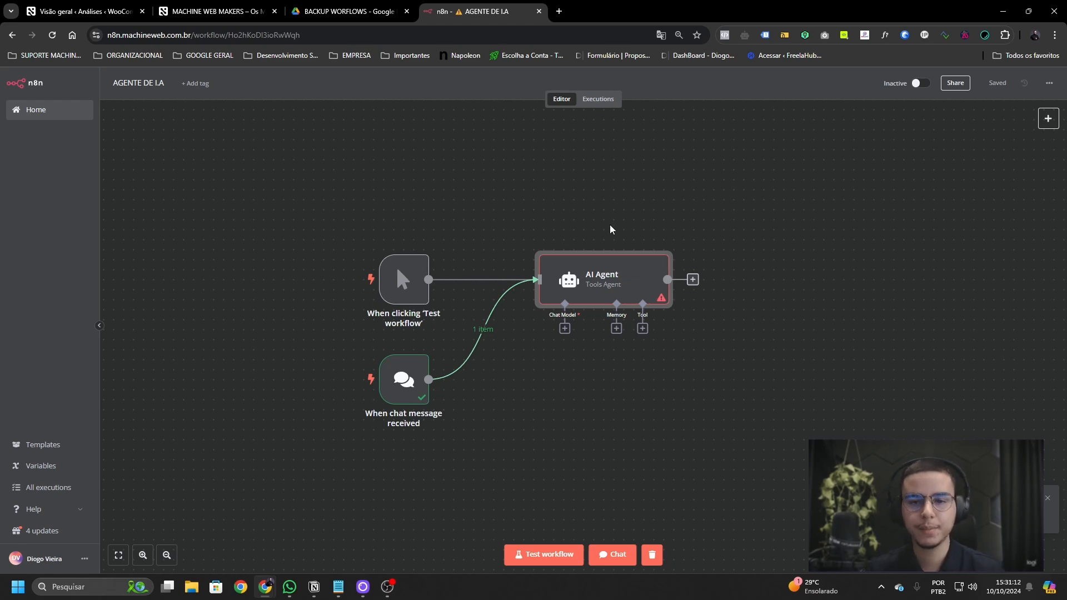
{"action": "left_click", "coordinate": [559, 11]}
{"action": "key", "text": "ctrl+w"}
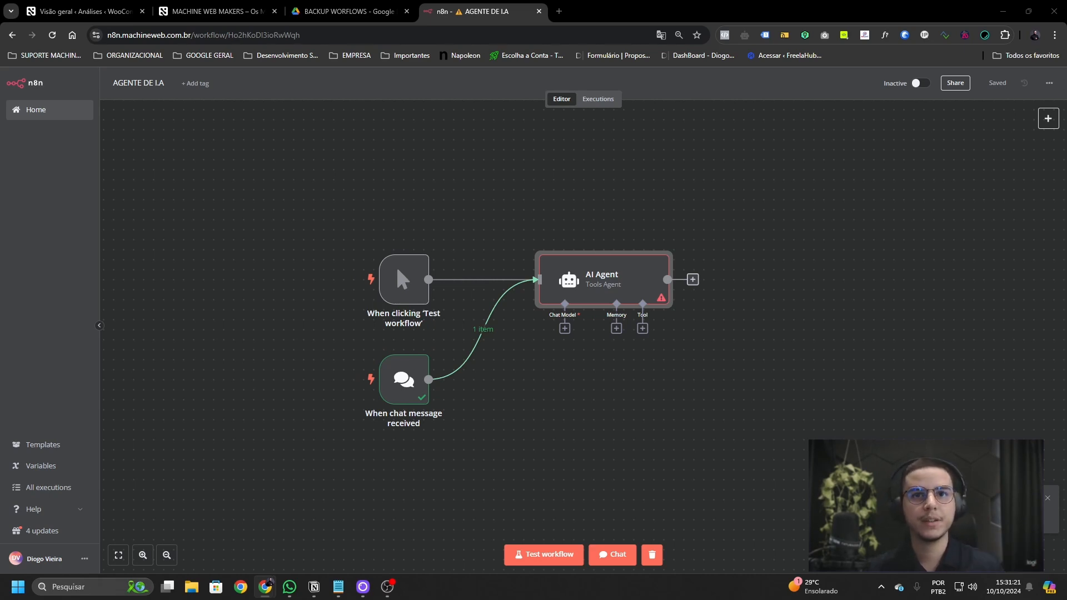
{"action": "left_click_drag", "start_coordinate": [1066, 67], "coordinate": [644, 21]}
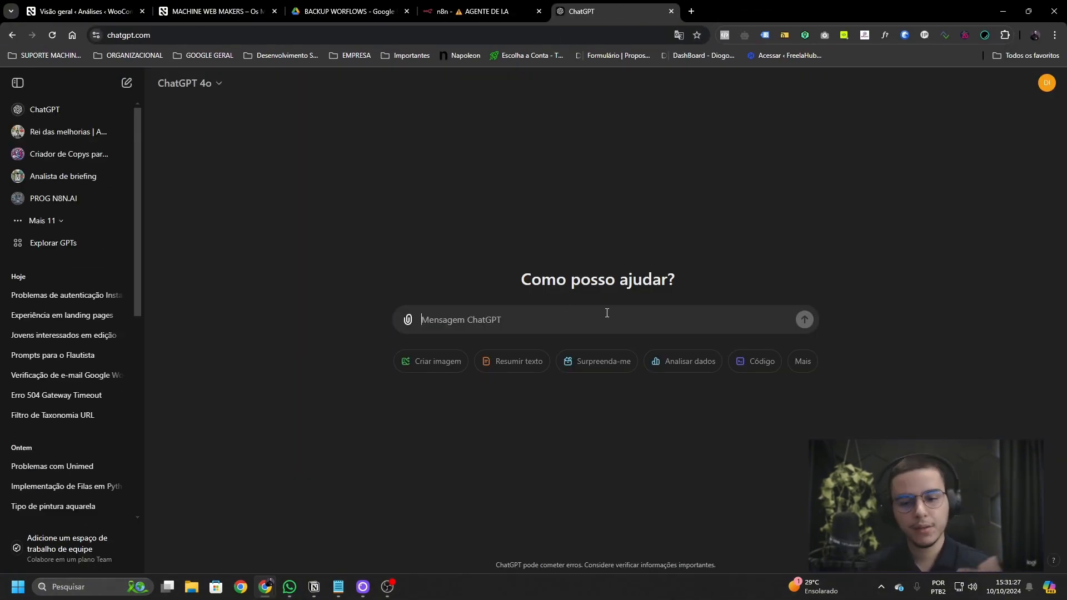
- Ask ChatGPT 'Com o que você pode me ajudar?', then return to the n8n tab
{"action": "type", "text": "Com o que "}
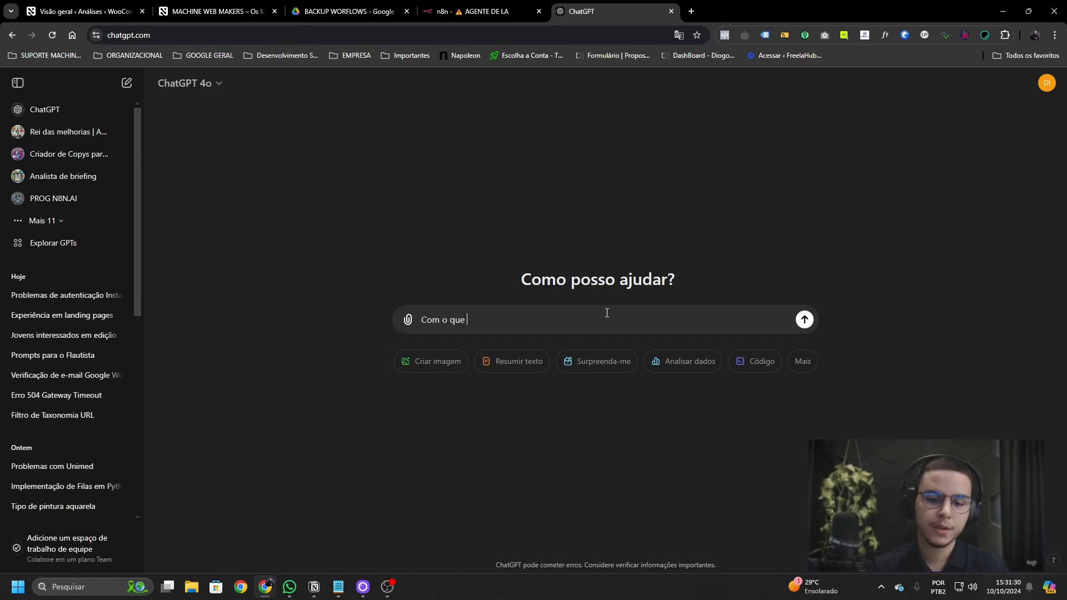
{"action": "type", "text": "vccê pode m"}
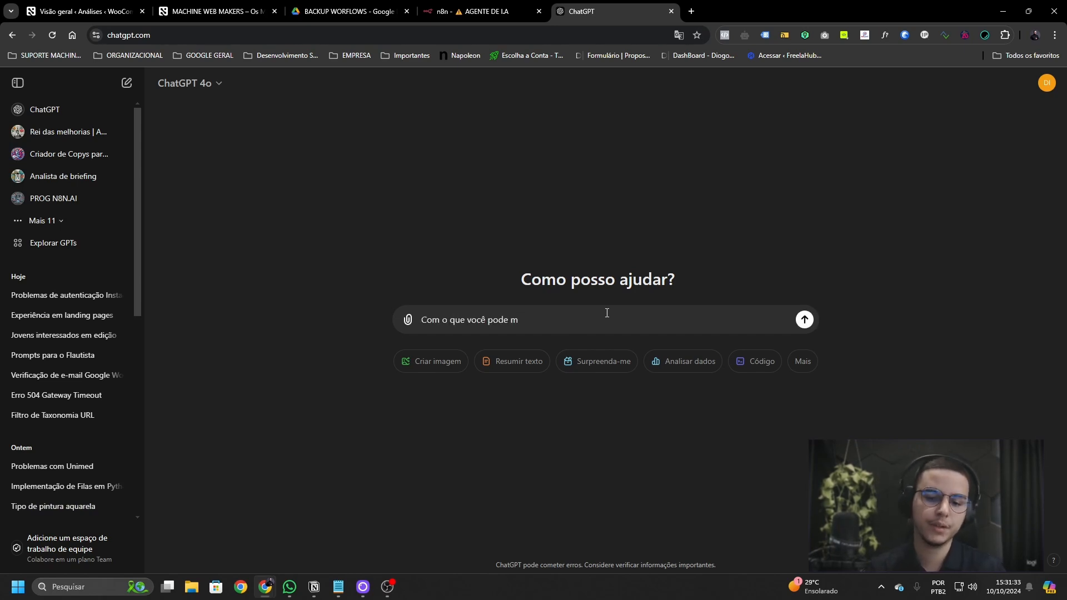
{"action": "type", "text": "ae ajudar?"}
{"action": "key", "text": "Return"}
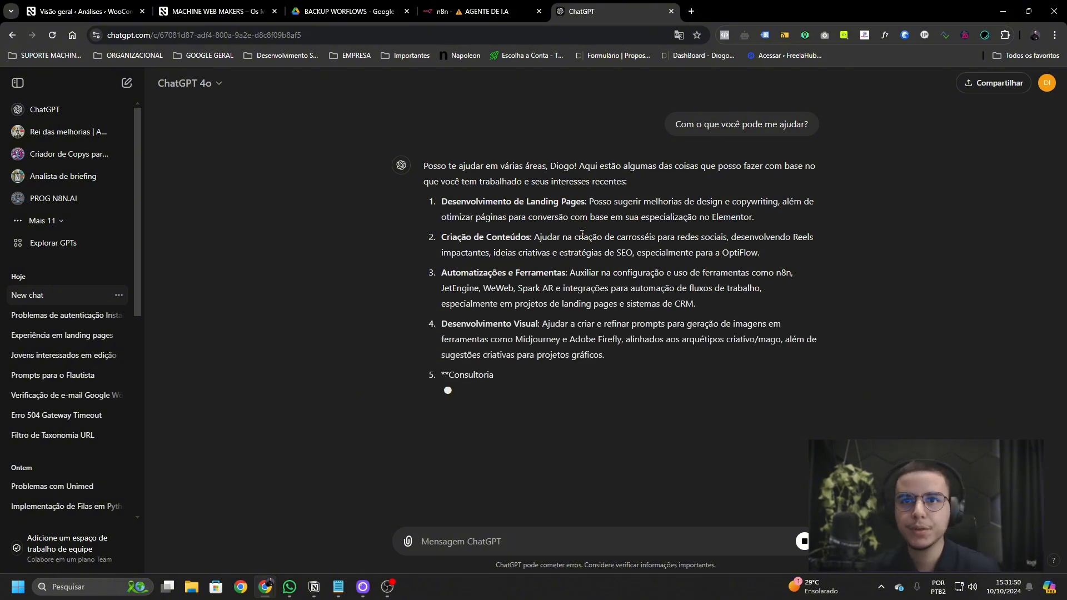
{"action": "left_click", "coordinate": [467, 14]}
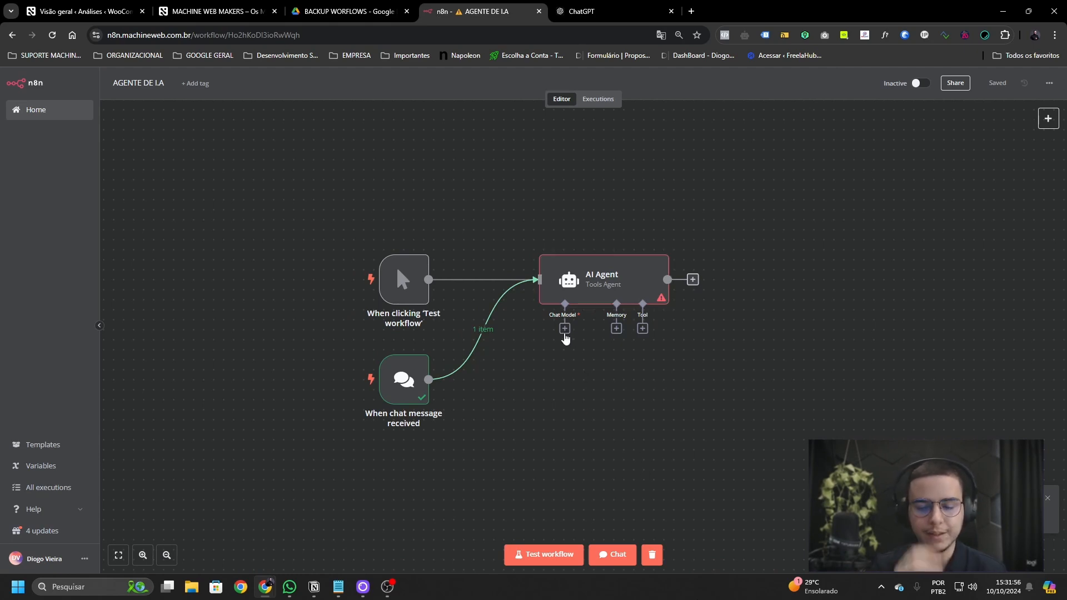
- Attach an OpenAI Chat Model using gpt-3.5-turbo to the AI Agent's Chat Model input
{"action": "left_click", "coordinate": [565, 329]}
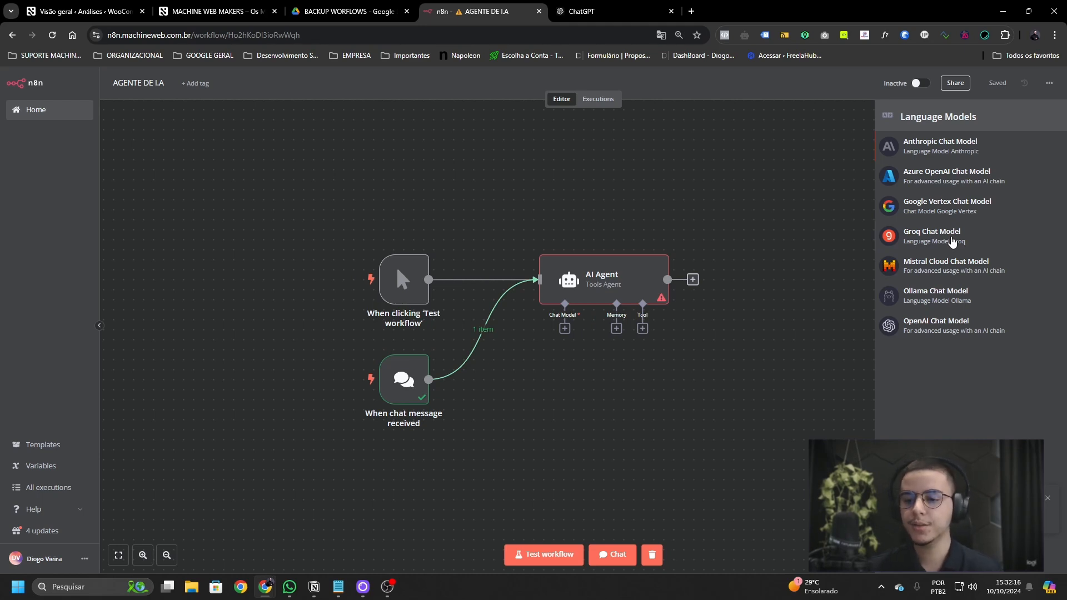
{"action": "left_click", "coordinate": [965, 336]}
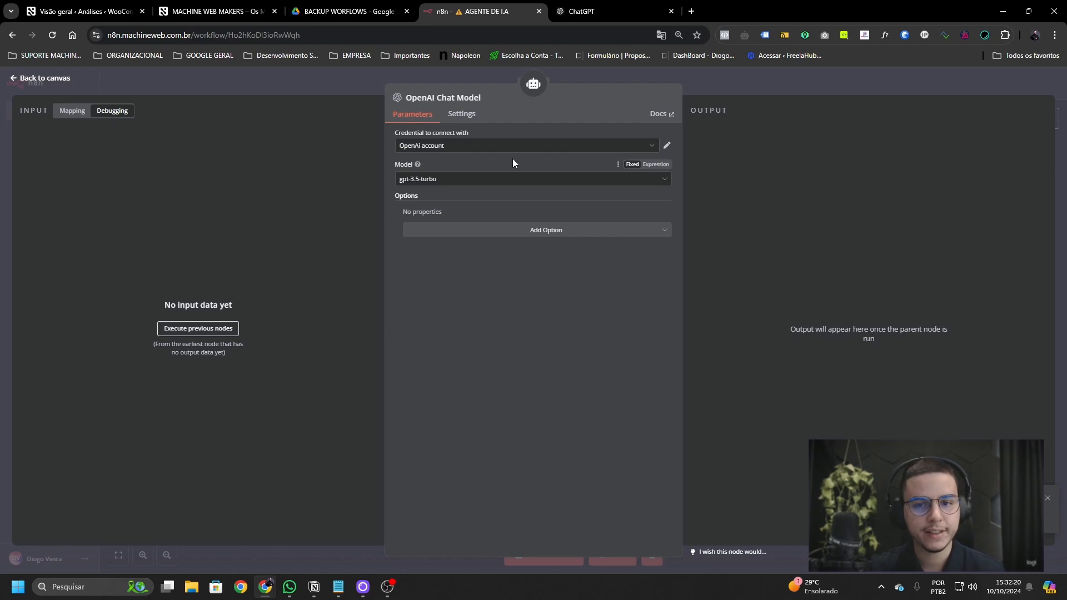
{"action": "left_click", "coordinate": [620, 8]}
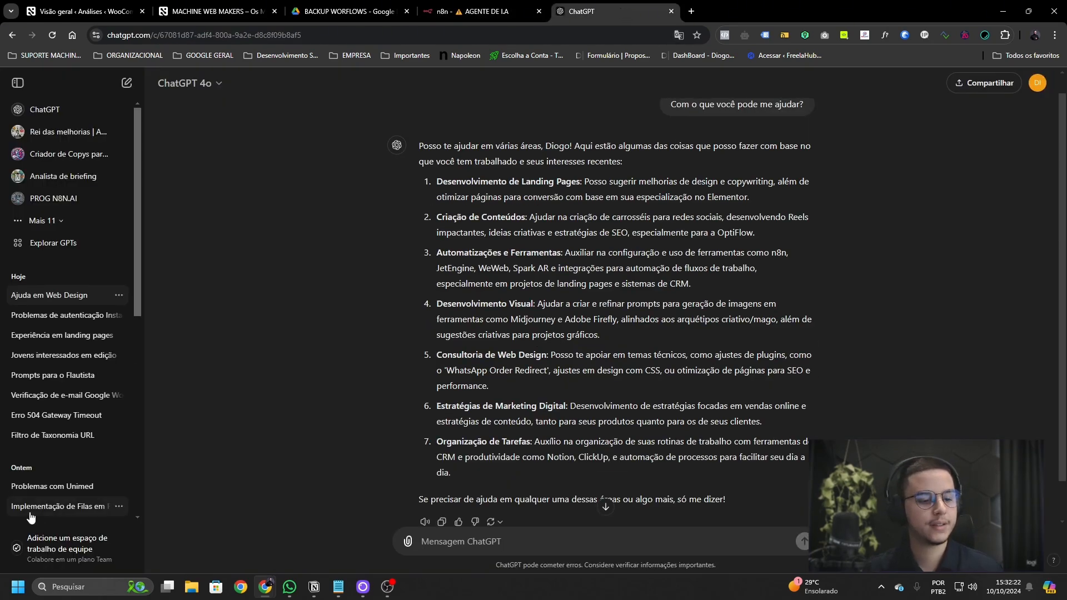
- Go to the OpenAI Platform API keys page via the ORGANIZACIONAL bookmarks
{"action": "left_click", "coordinate": [127, 55]}
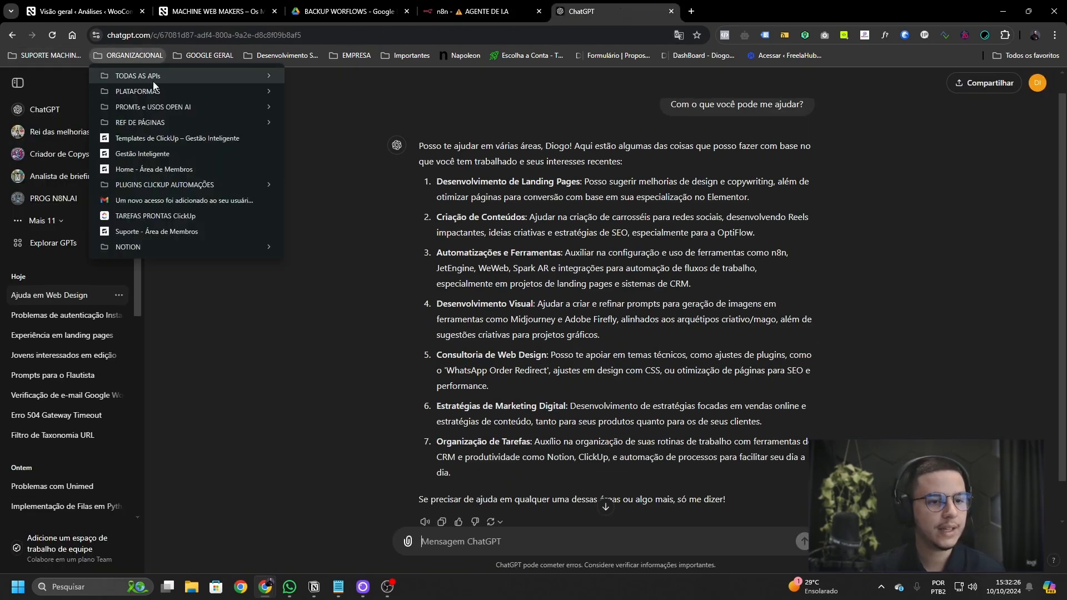
{"action": "left_click", "coordinate": [322, 106]}
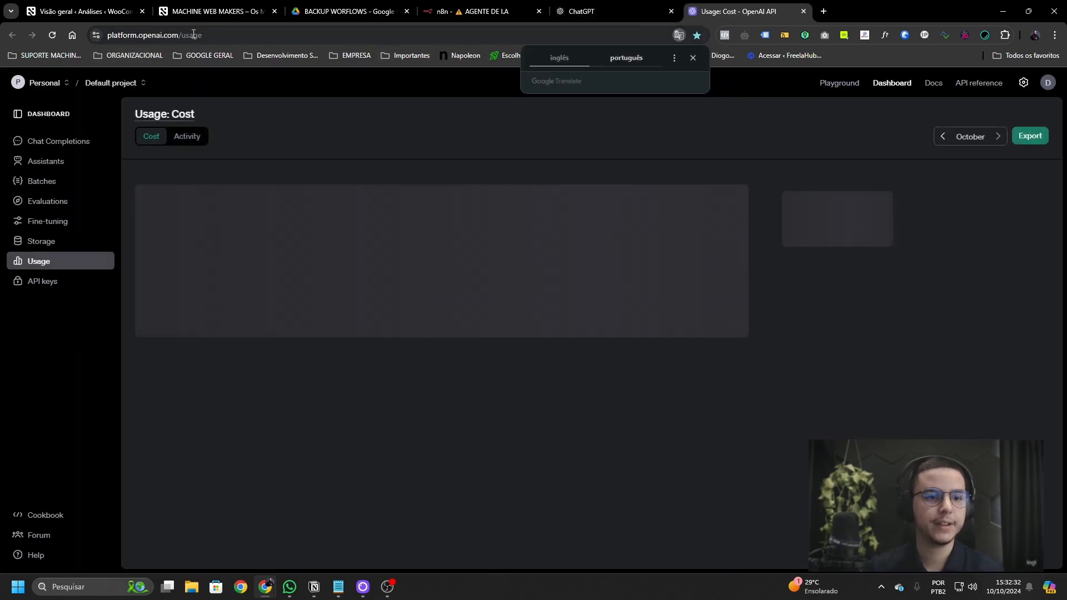
{"action": "left_click", "coordinate": [692, 58]}
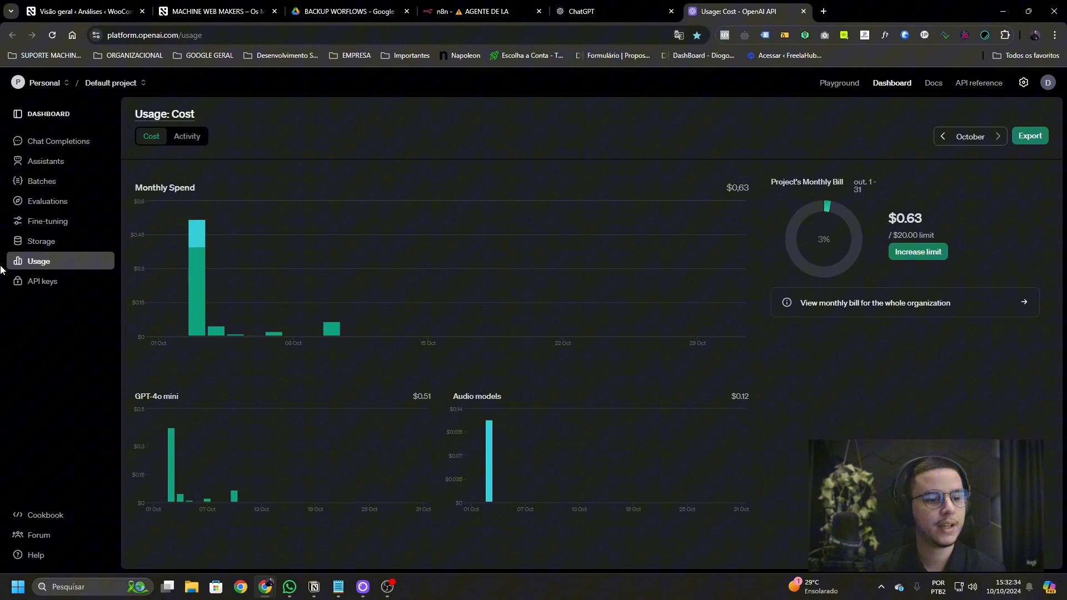
{"action": "left_click", "coordinate": [31, 279]}
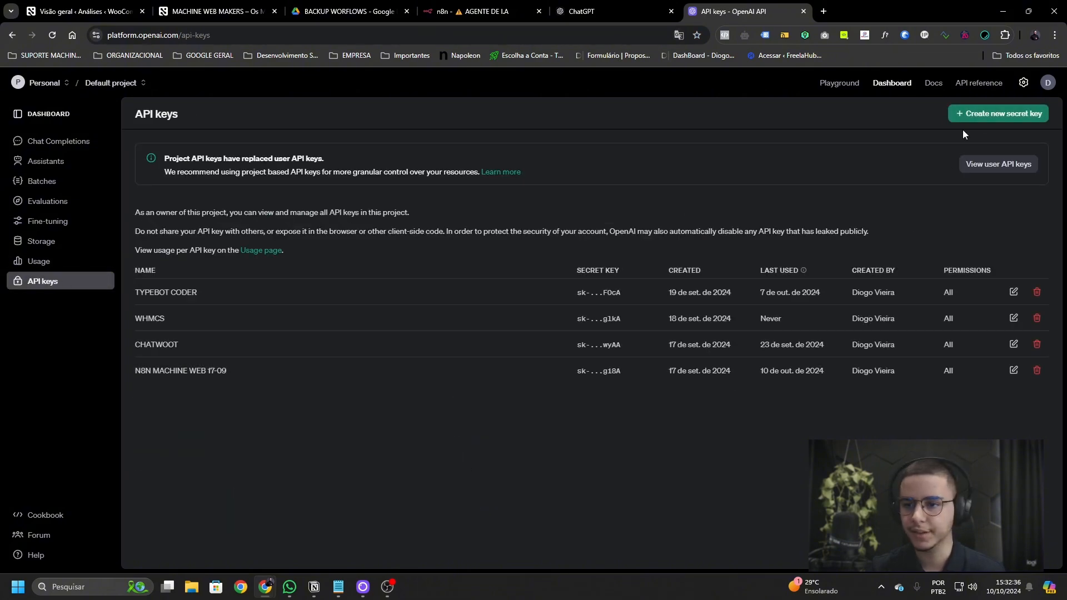
- Create a secret key named 'AULA SOBRE API', copy it, and return to n8n
{"action": "left_click", "coordinate": [992, 114]}
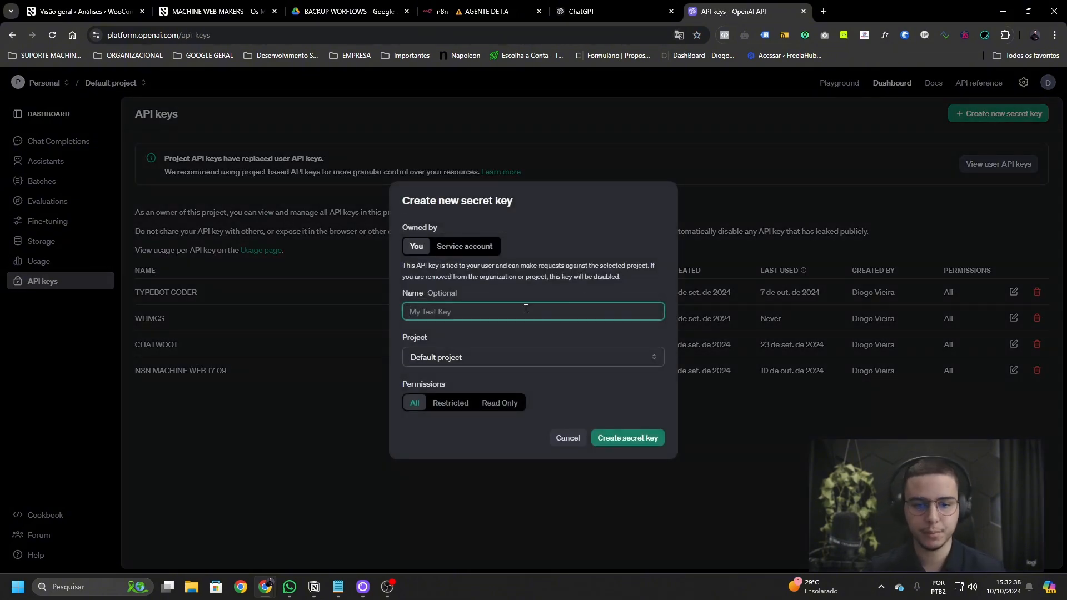
{"action": "key", "text": "Caps_Lock"}
{"action": "type", "text": "A"}
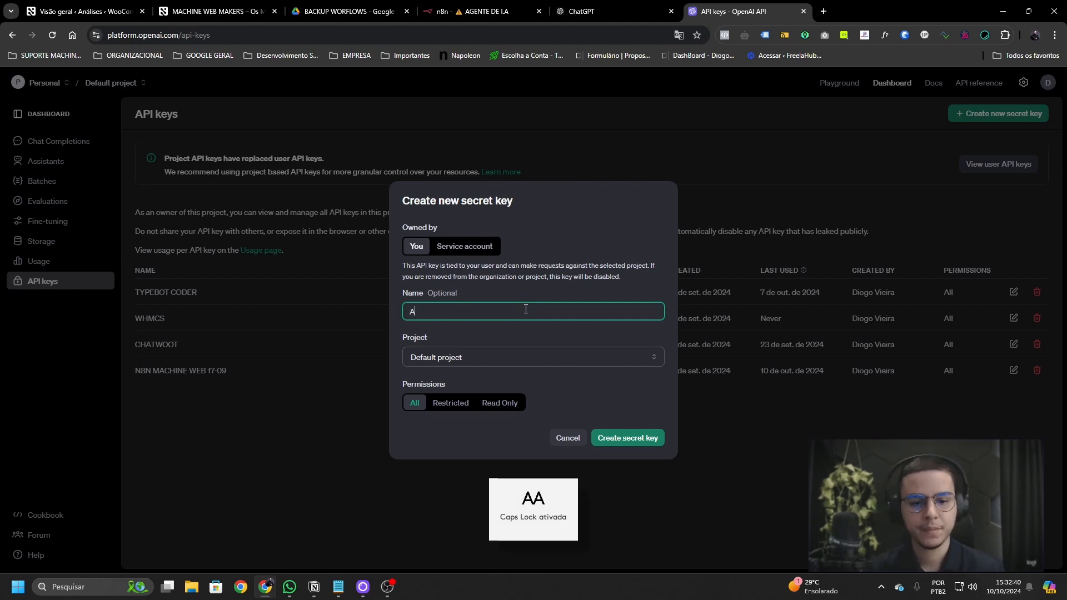
{"action": "type", "text": "ULA SOBRE API"}
{"action": "key", "text": "Caps_Lock"}
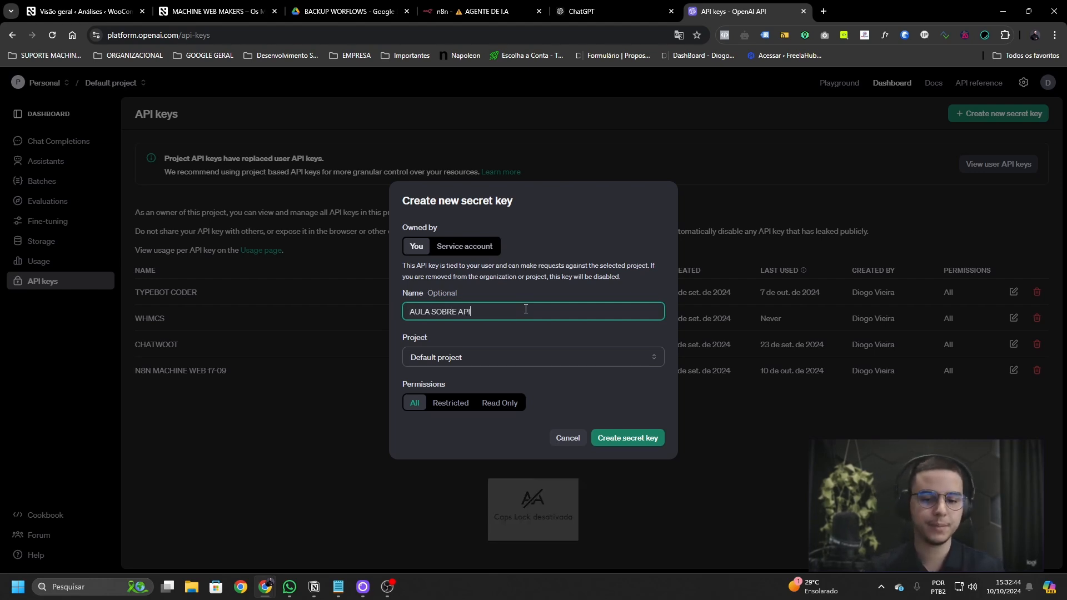
{"action": "left_click", "coordinate": [637, 438]}
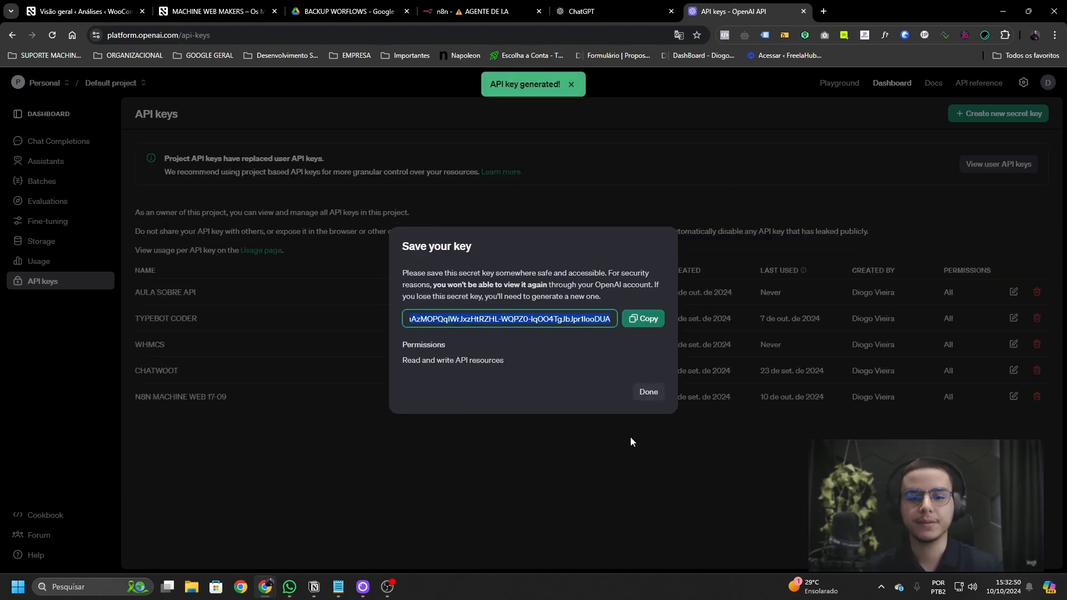
{"action": "left_click", "coordinate": [644, 319]}
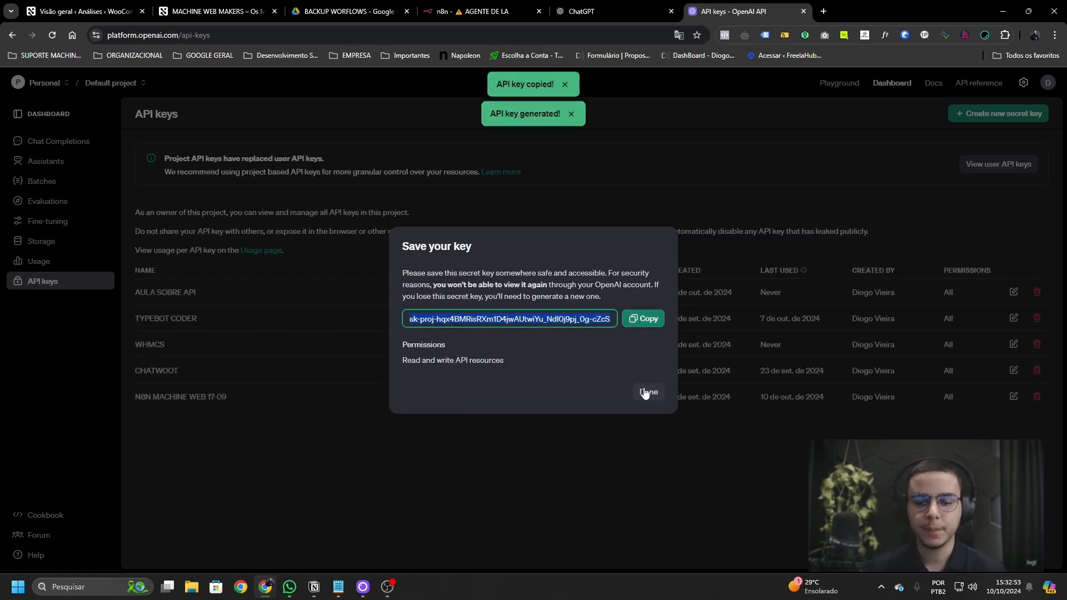
{"action": "left_click", "coordinate": [645, 392]}
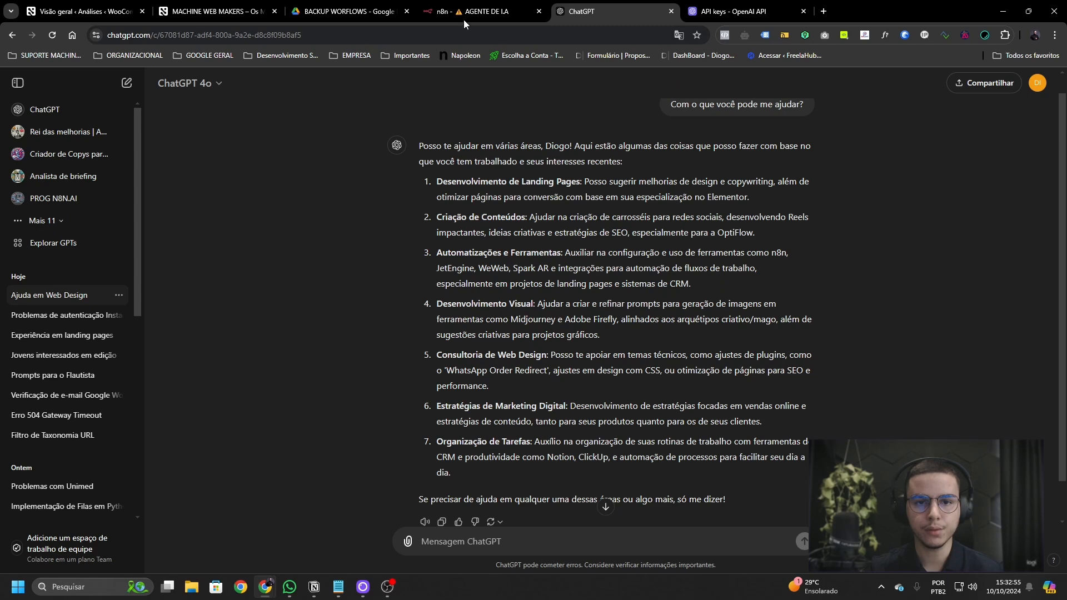
{"action": "left_click", "coordinate": [464, 19]}
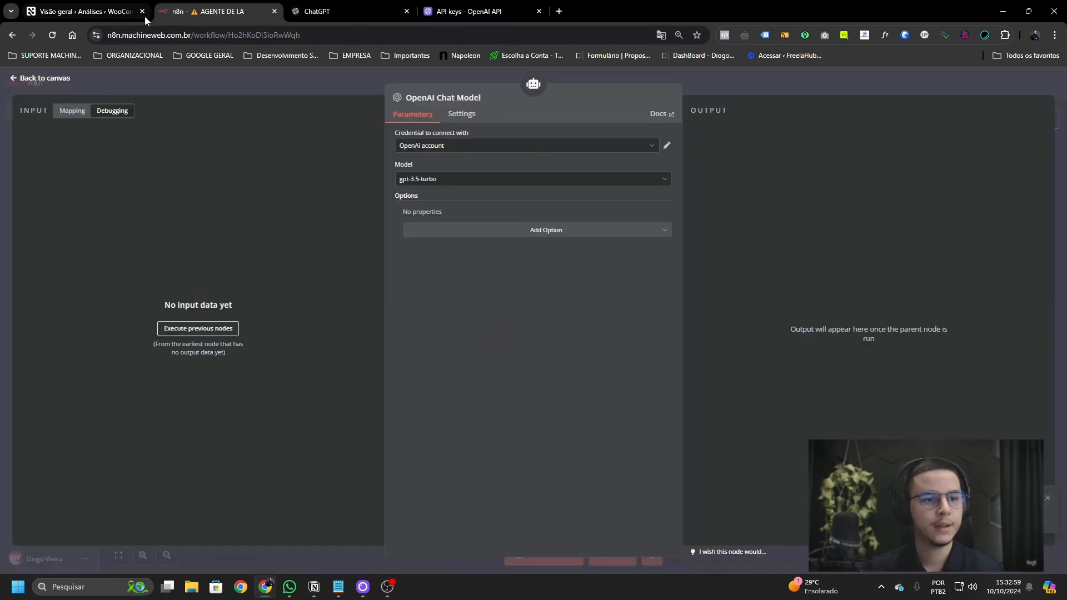
- Verify the OpenAi account credential's stored API key passes its connection test
{"action": "left_click", "coordinate": [142, 11]}
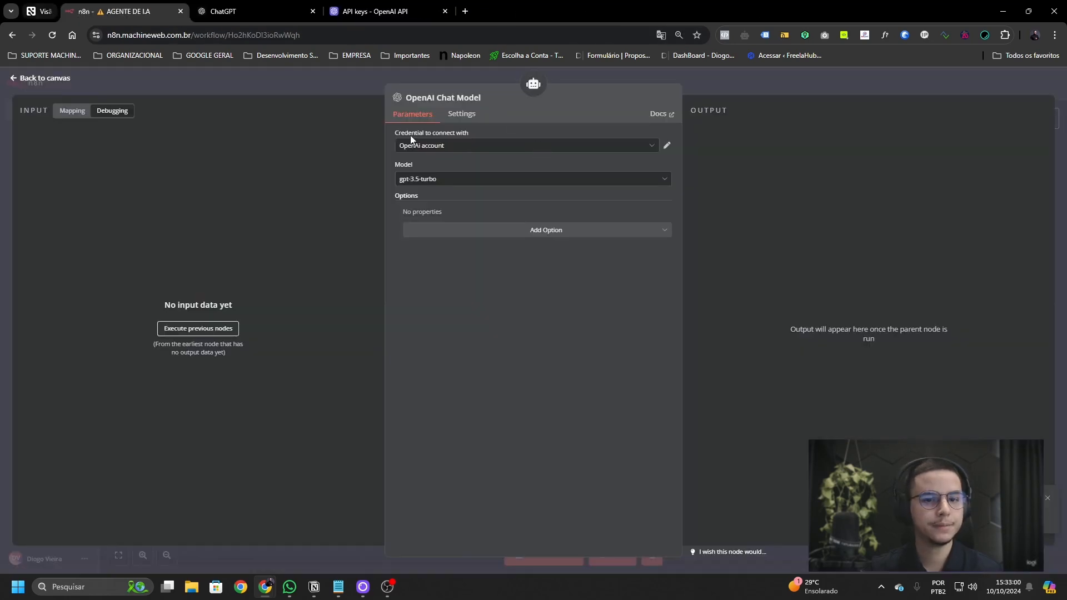
{"action": "left_click", "coordinate": [668, 146]}
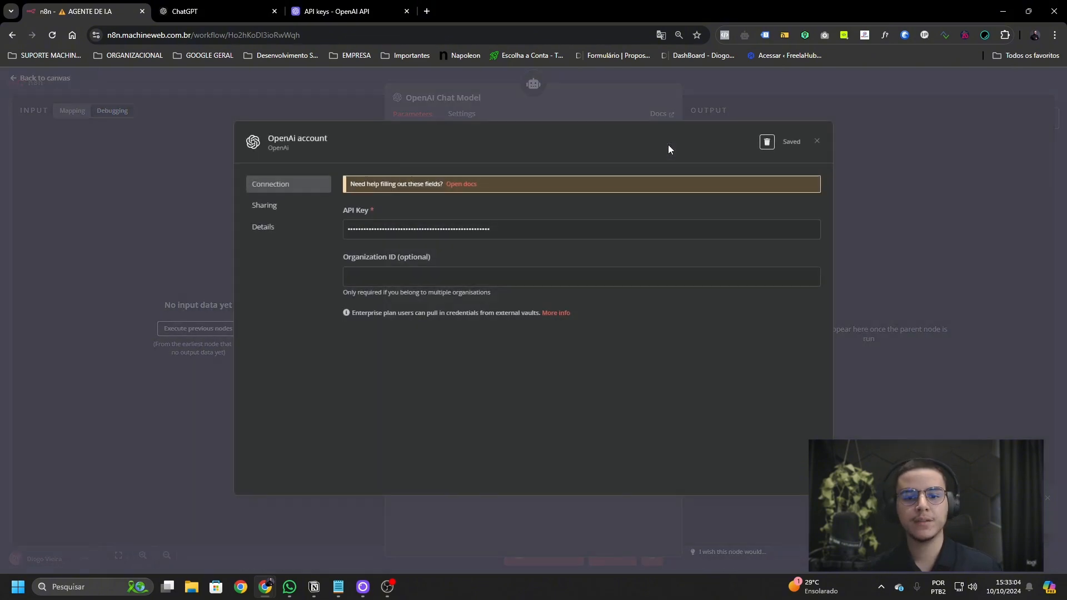
{"action": "left_click", "coordinate": [817, 142]}
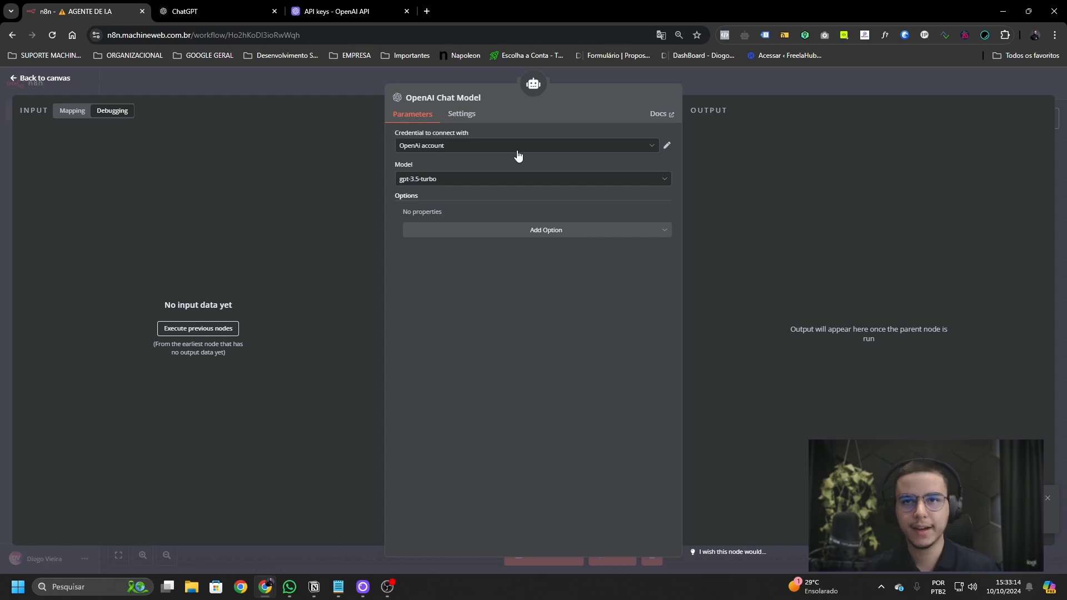
{"action": "left_click", "coordinate": [667, 147]}
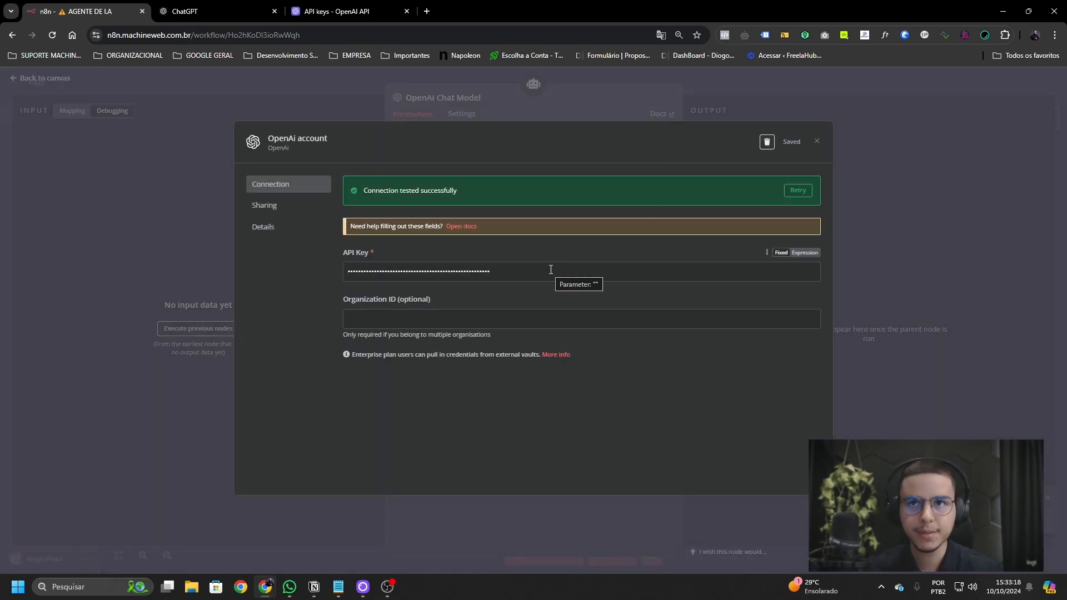
{"action": "left_click", "coordinate": [551, 270]}
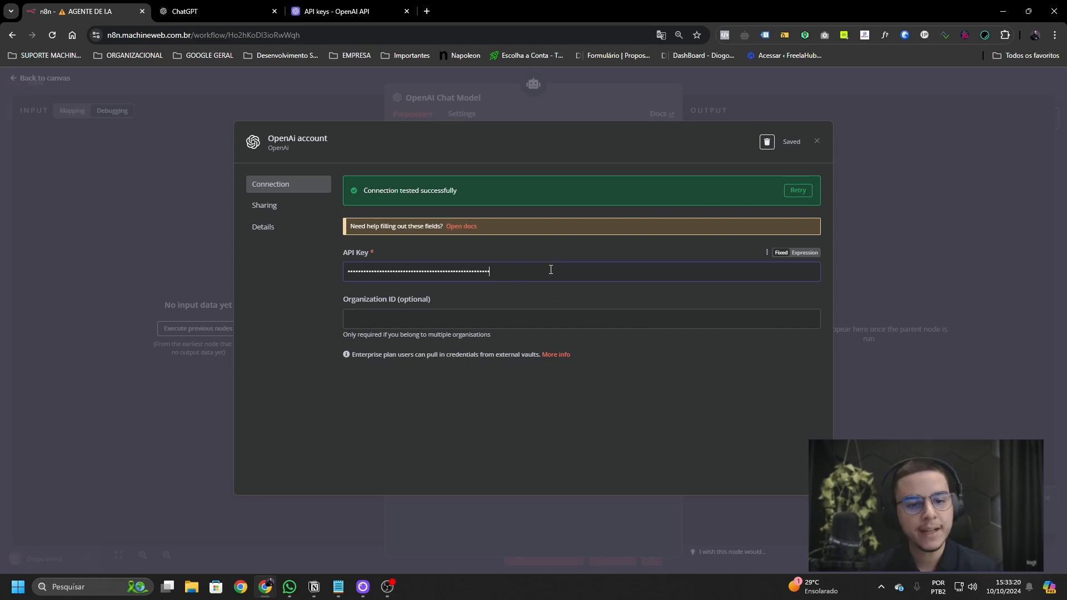
{"action": "key", "text": "ctrl+a"}
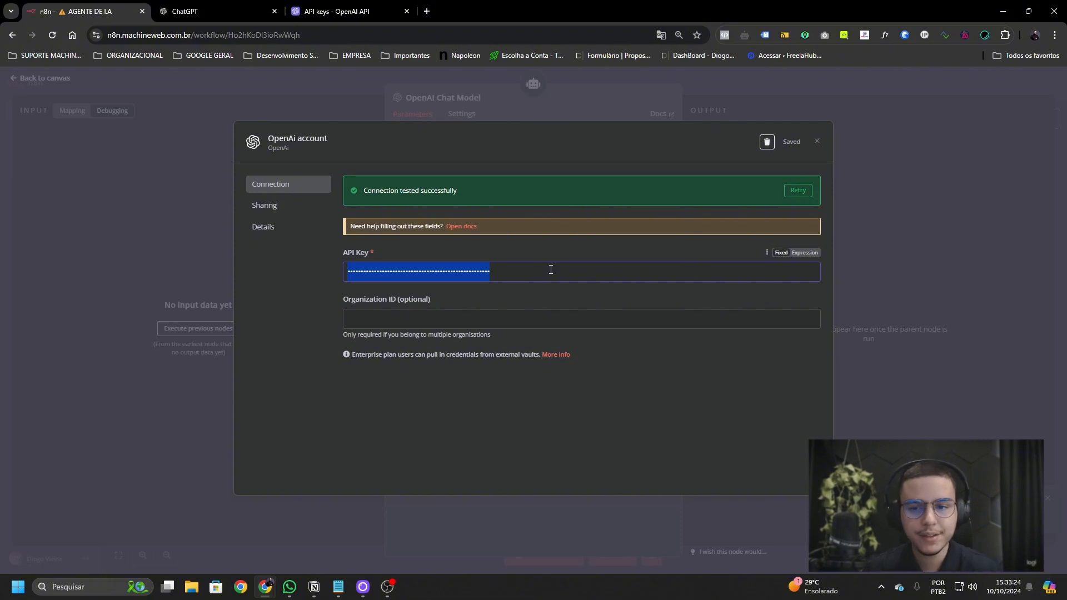
{"action": "left_click", "coordinate": [817, 141]}
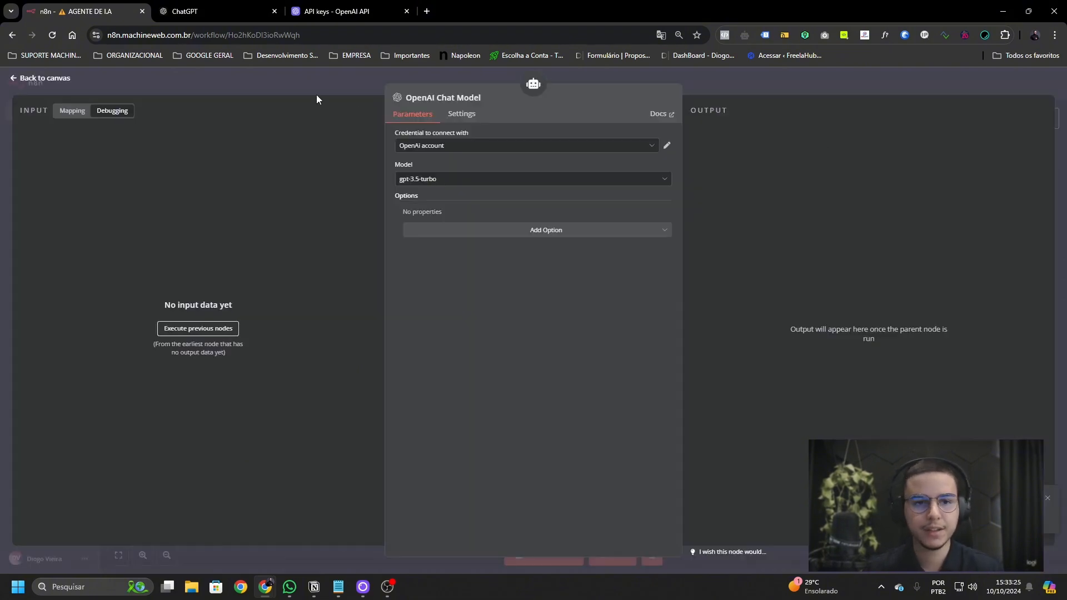
{"action": "left_click", "coordinate": [334, 14]}
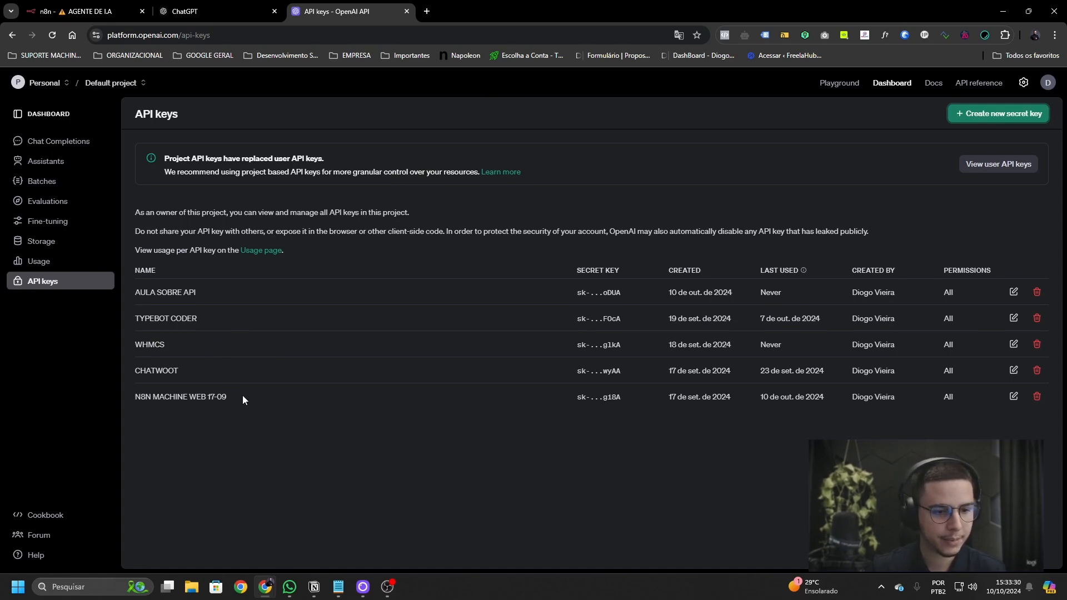
{"action": "key", "text": "ctrl+shift+Tab"}
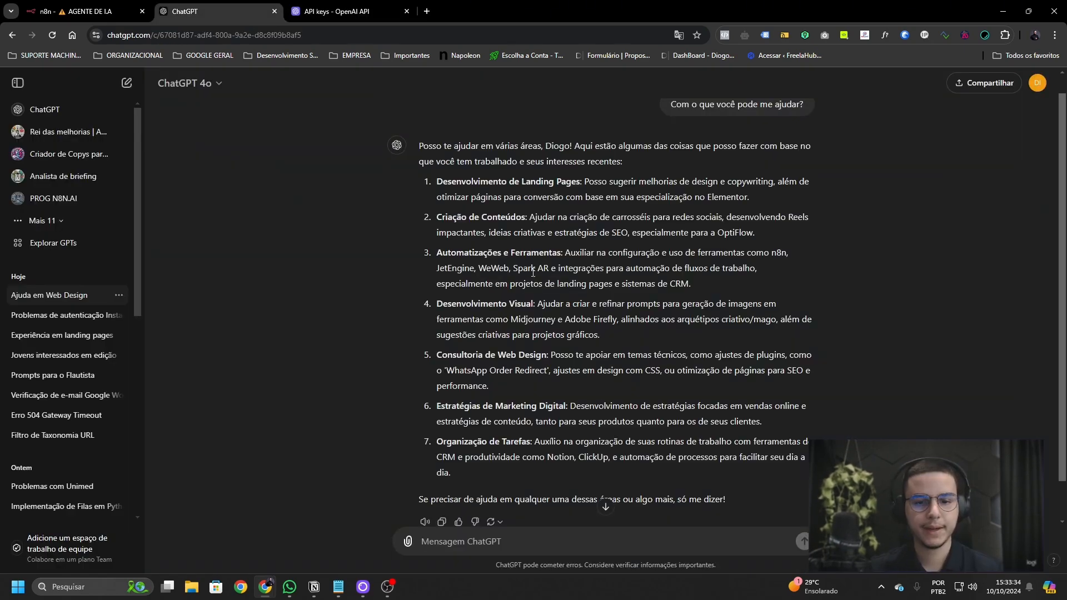
{"action": "key", "text": "ctrl+shift+Tab"}
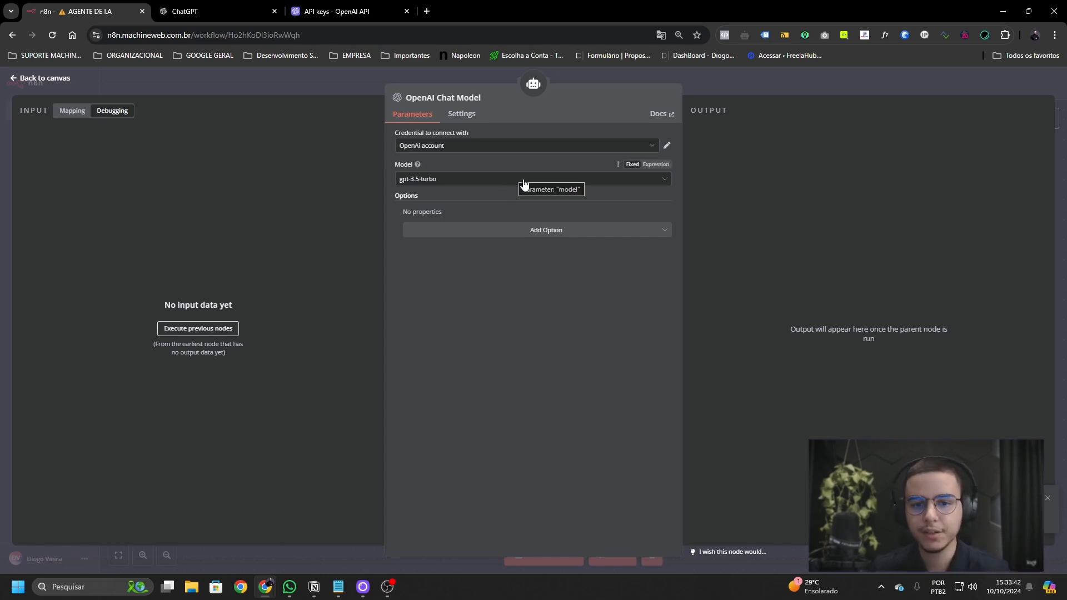
- Switch the OpenAI Chat Model from gpt-3.5-turbo to gpt-4o-mini
{"action": "left_click", "coordinate": [523, 183]}
{"action": "scroll", "coordinate": [523, 233], "scroll_direction": "down", "scroll_amount": 5}
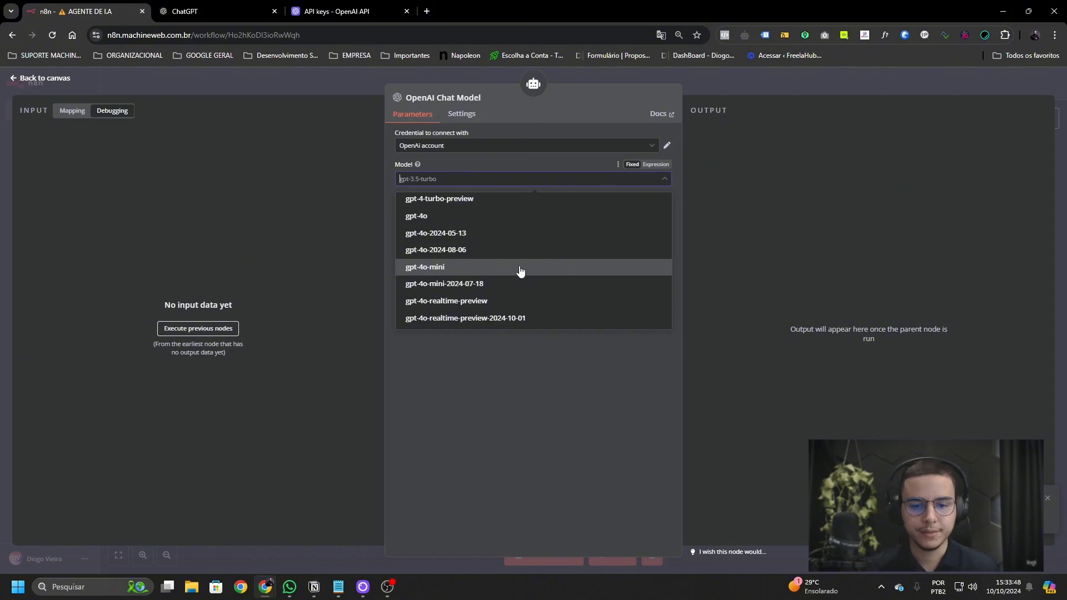
{"action": "left_click", "coordinate": [520, 271]}
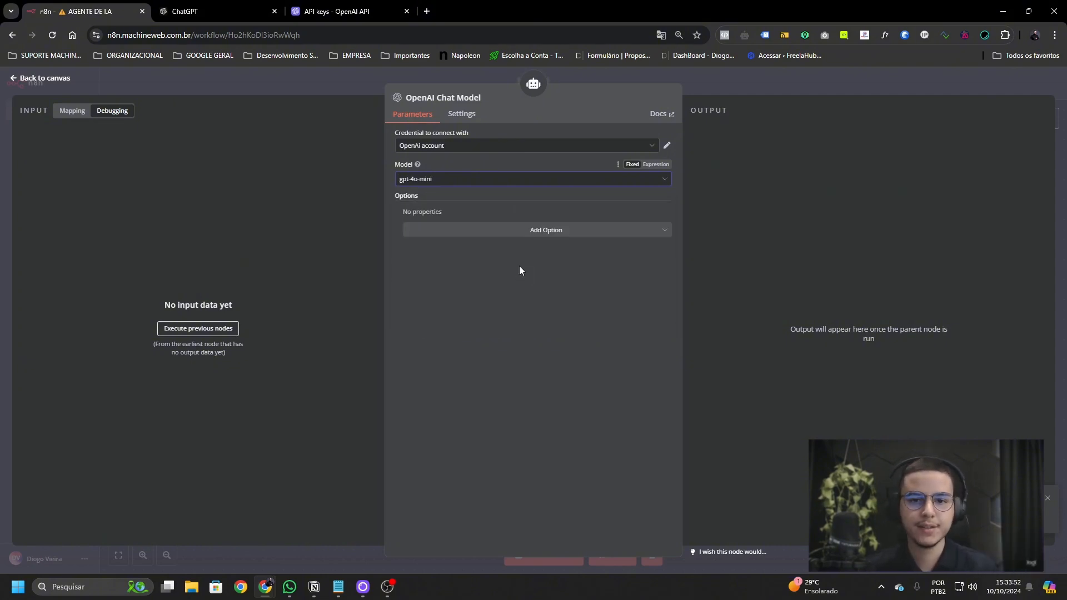
{"action": "left_click", "coordinate": [548, 182]}
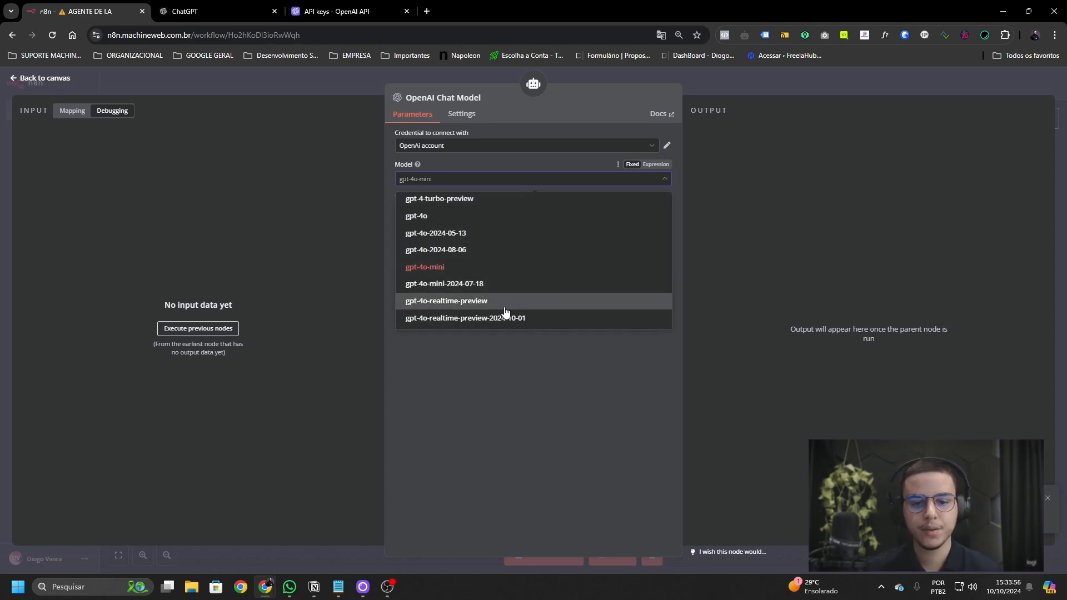
{"action": "scroll", "coordinate": [503, 310], "scroll_direction": "up", "scroll_amount": 2}
{"action": "scroll", "coordinate": [509, 284], "scroll_direction": "down", "scroll_amount": 2}
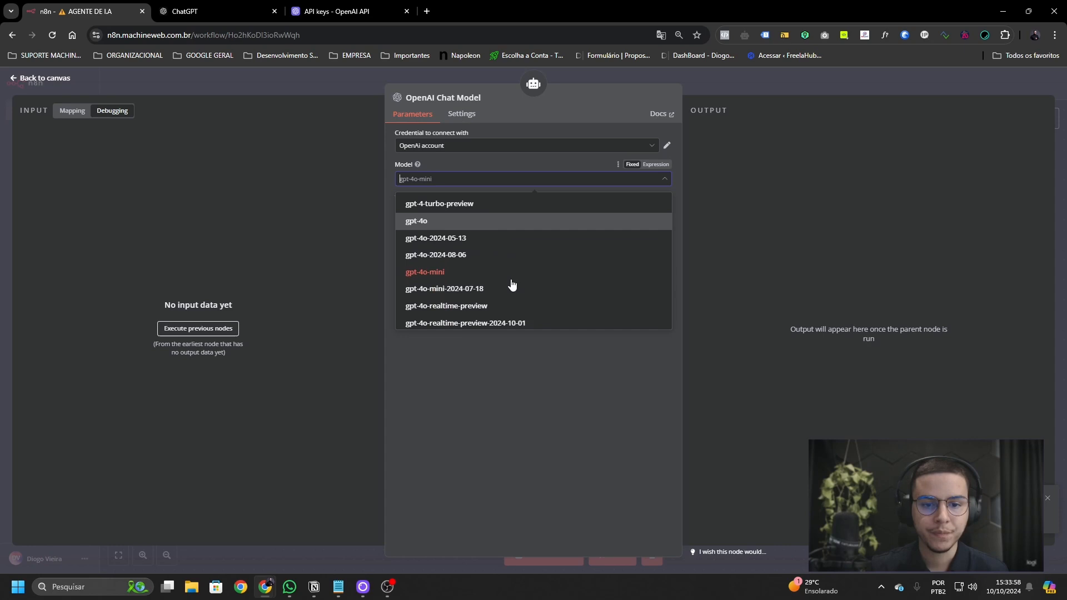
{"action": "left_click", "coordinate": [515, 365]}
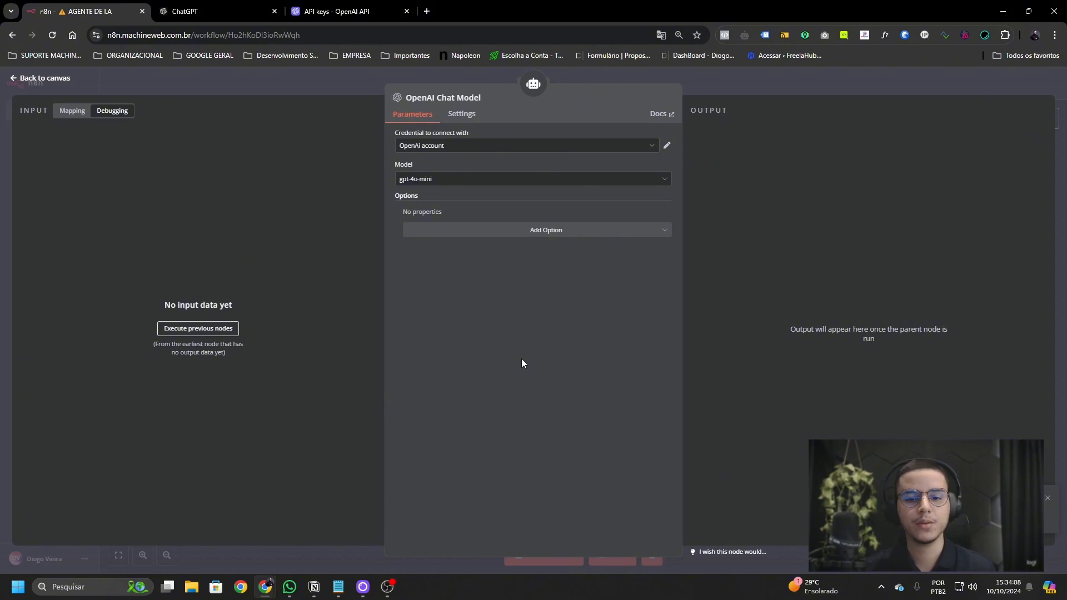
{"action": "left_click", "coordinate": [535, 179]}
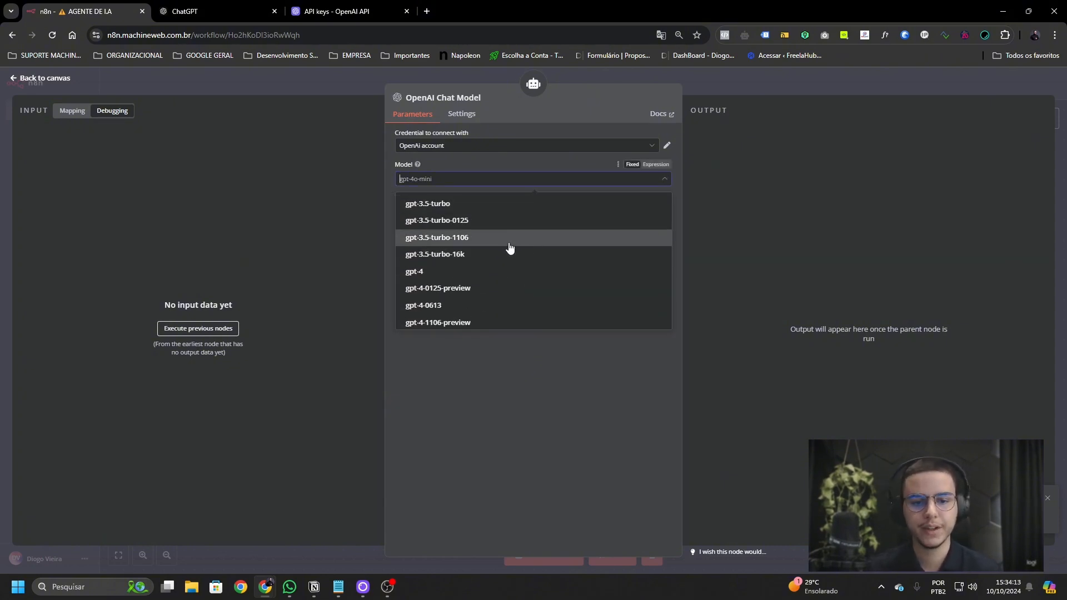
{"action": "scroll", "coordinate": [533, 264], "scroll_direction": "down", "scroll_amount": 1}
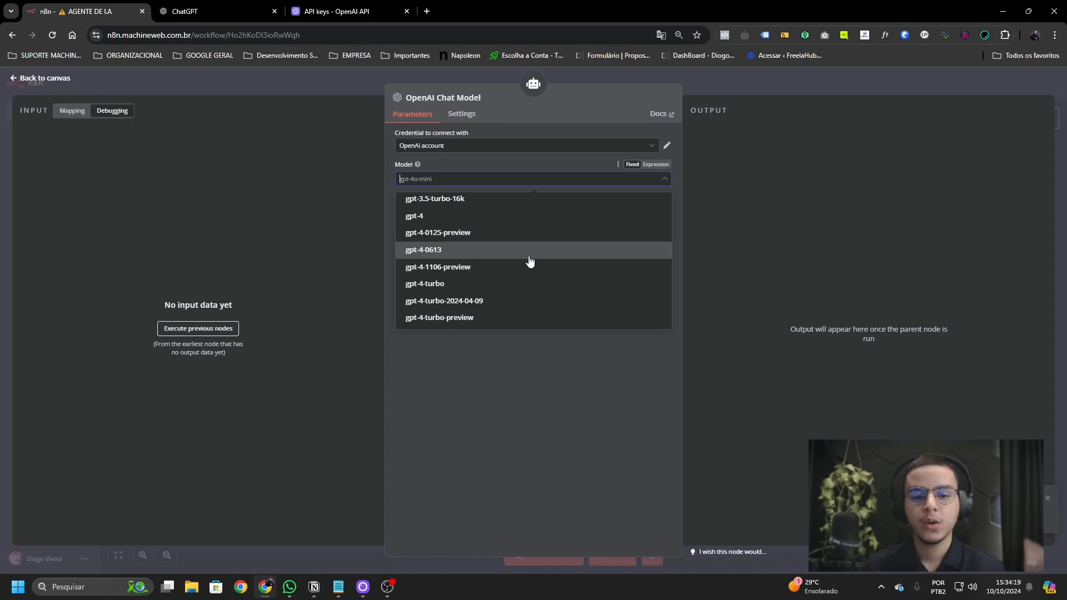
{"action": "scroll", "coordinate": [530, 262], "scroll_direction": "down", "scroll_amount": 2}
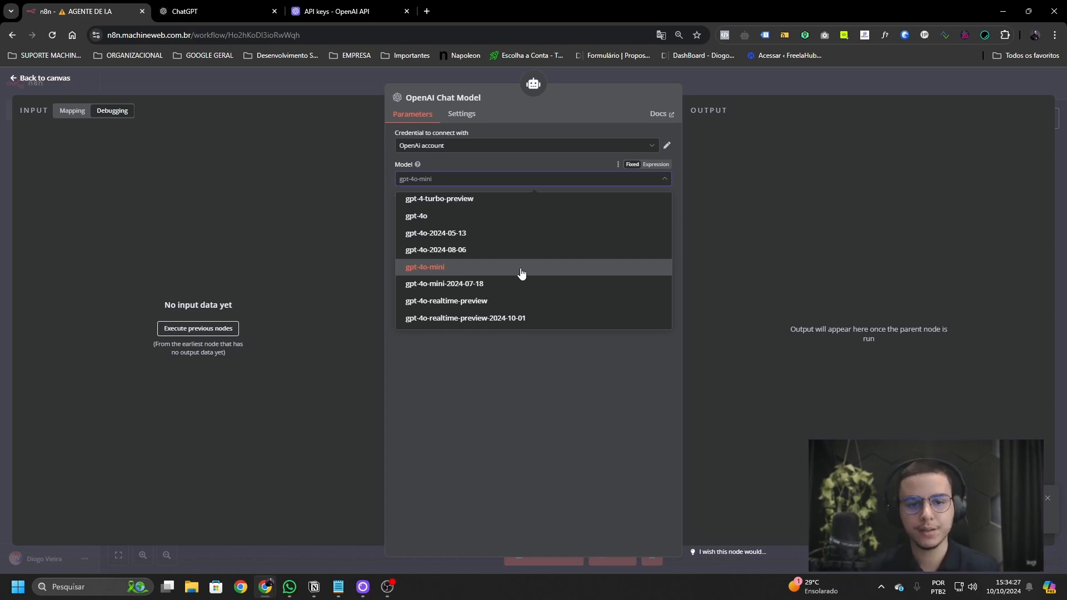
{"action": "left_click", "coordinate": [521, 272]}
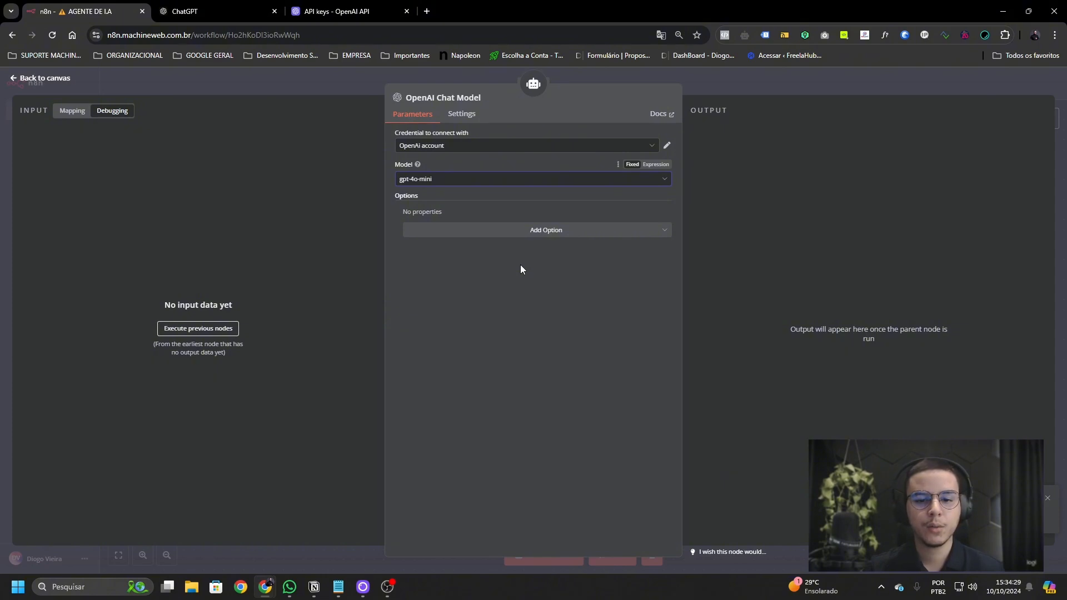
- View October's OpenAI usage cost: $0.63 spent of the $20.00 monthly limit
{"action": "left_click", "coordinate": [351, 17]}
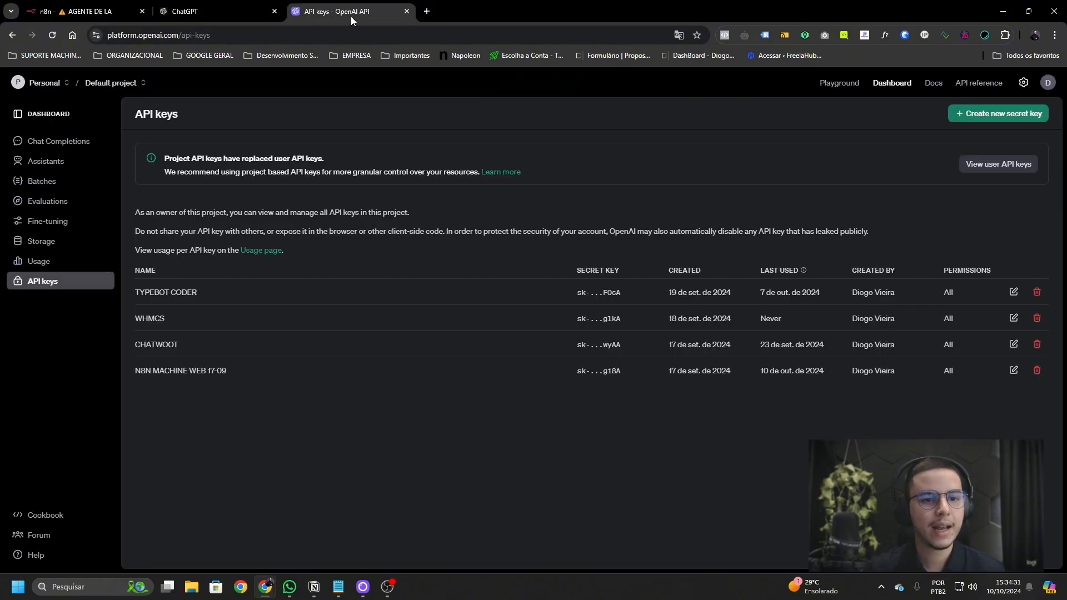
{"action": "left_click", "coordinate": [41, 259]}
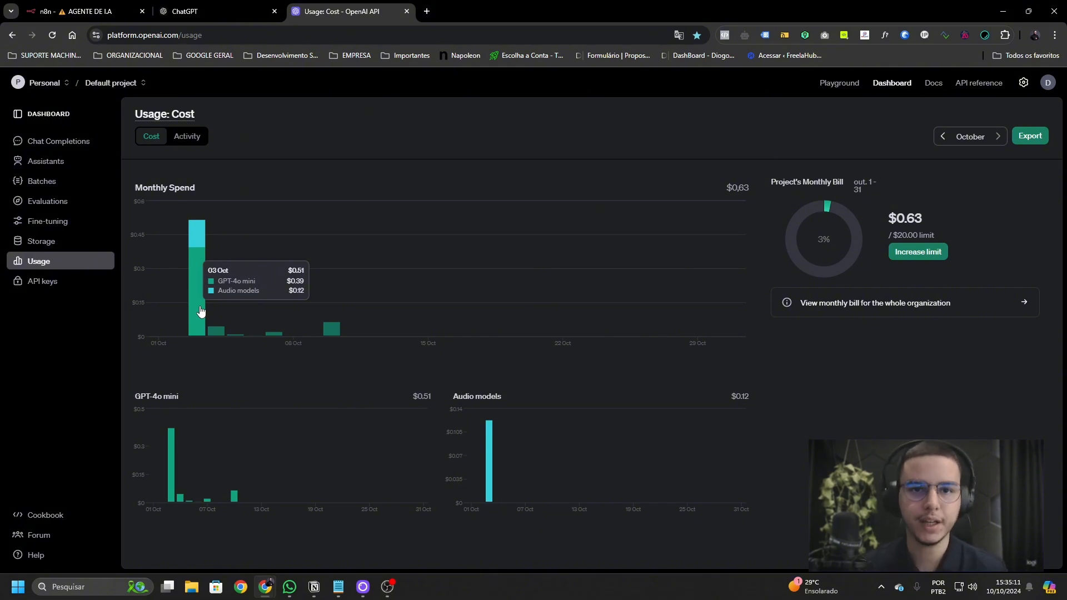
- Keep gpt-4o-mini, add the Sampling Temperature option (0,7), then remove it
{"action": "key", "text": "ctrl+1"}
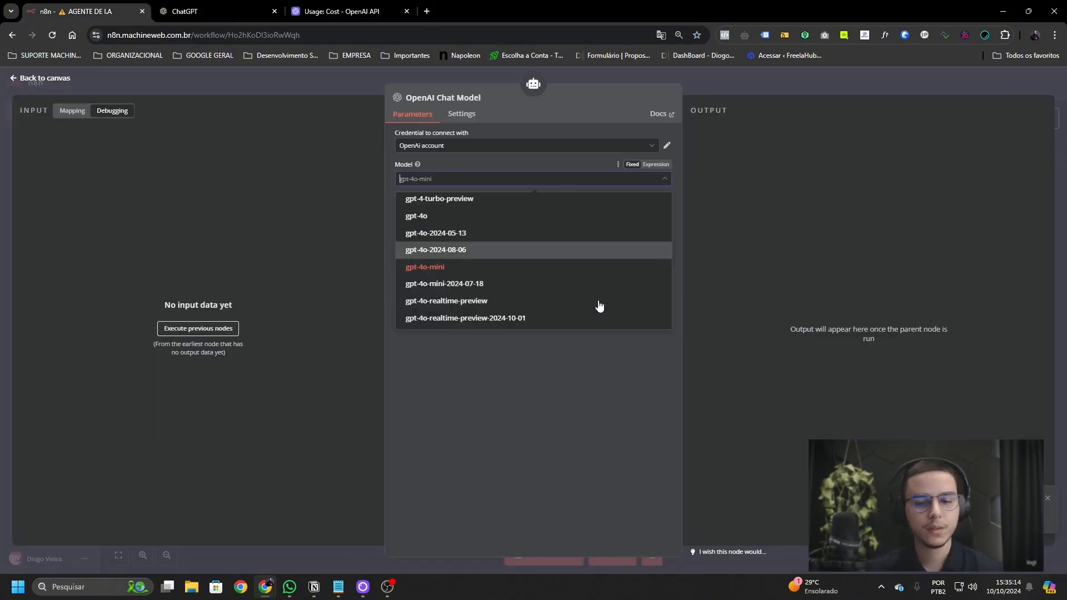
{"action": "left_click", "coordinate": [495, 267]}
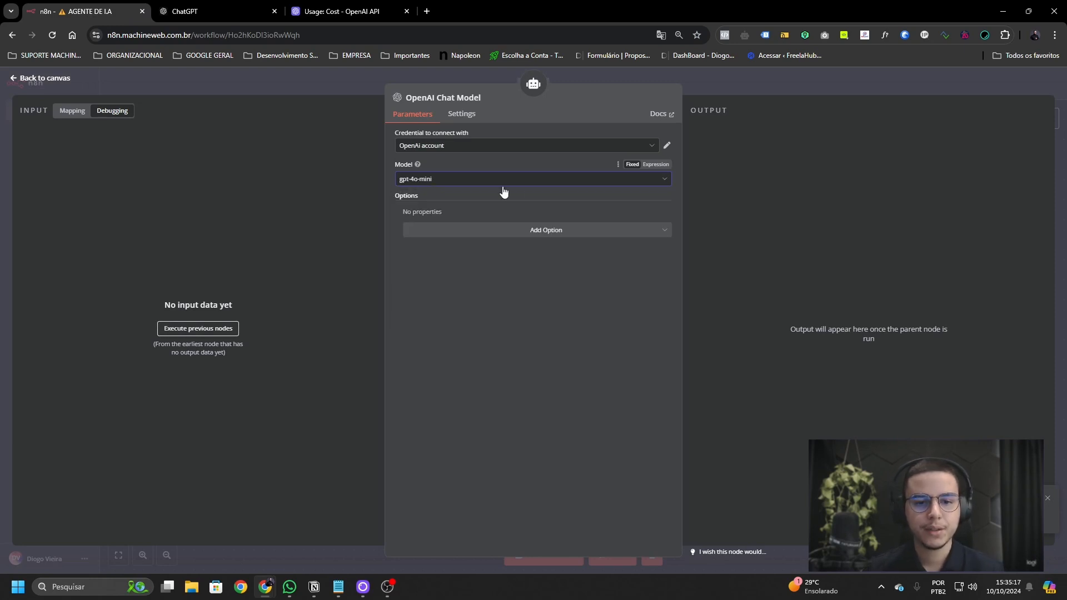
{"action": "left_click", "coordinate": [523, 239]}
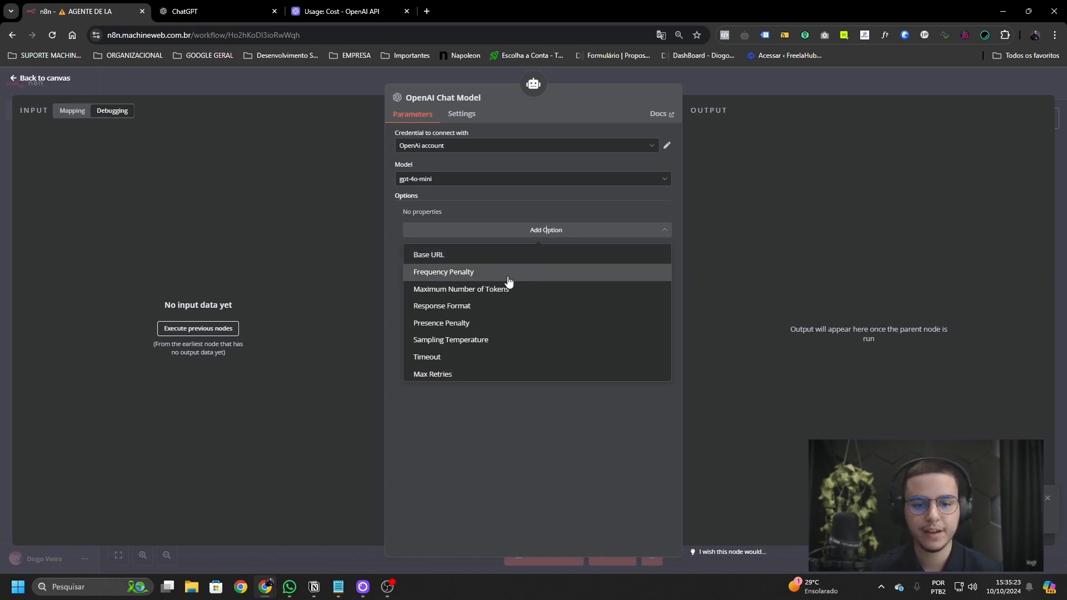
{"action": "left_click", "coordinate": [520, 344]}
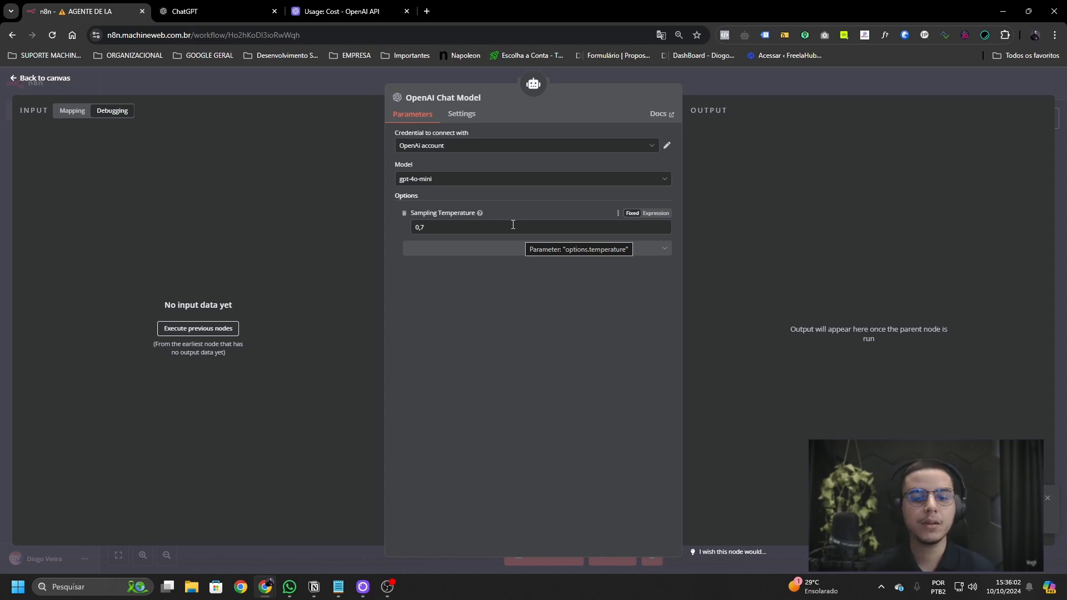
{"action": "left_click", "coordinate": [423, 224]}
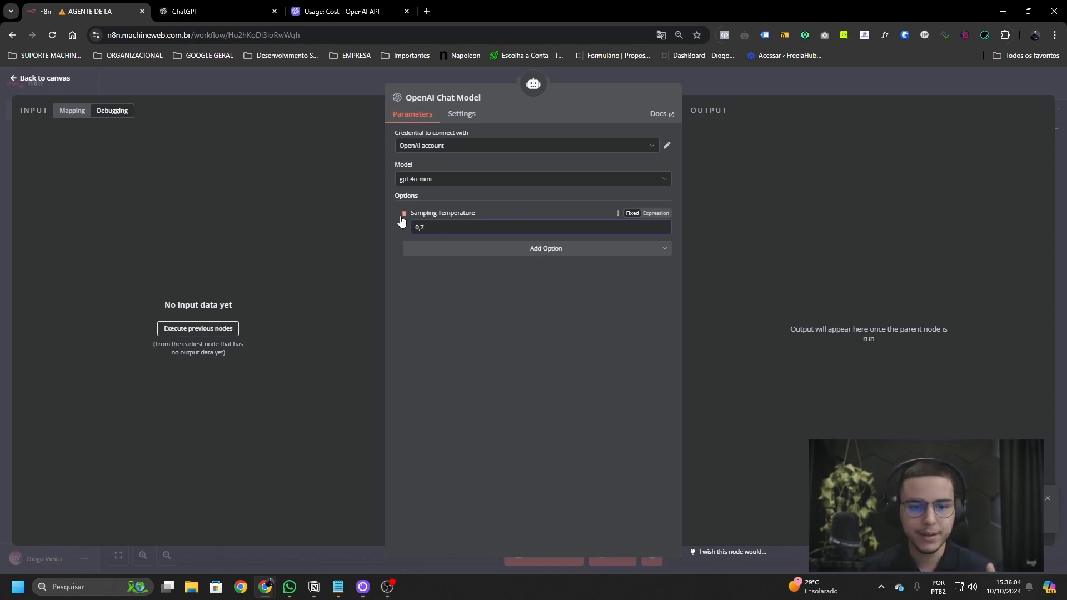
{"action": "left_click", "coordinate": [404, 213]}
- Save the workflow, bring up the AI Agent's Memory picker, then switch to ChatGPT
{"action": "left_click", "coordinate": [745, 84]}
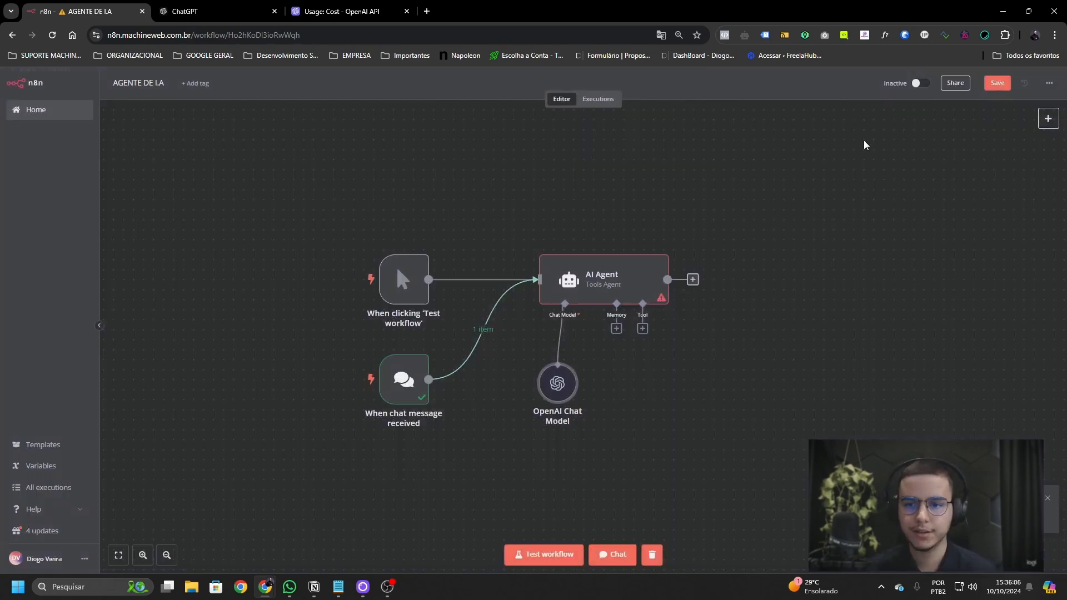
{"action": "left_click", "coordinate": [990, 85]}
{"action": "left_click", "coordinate": [617, 329]}
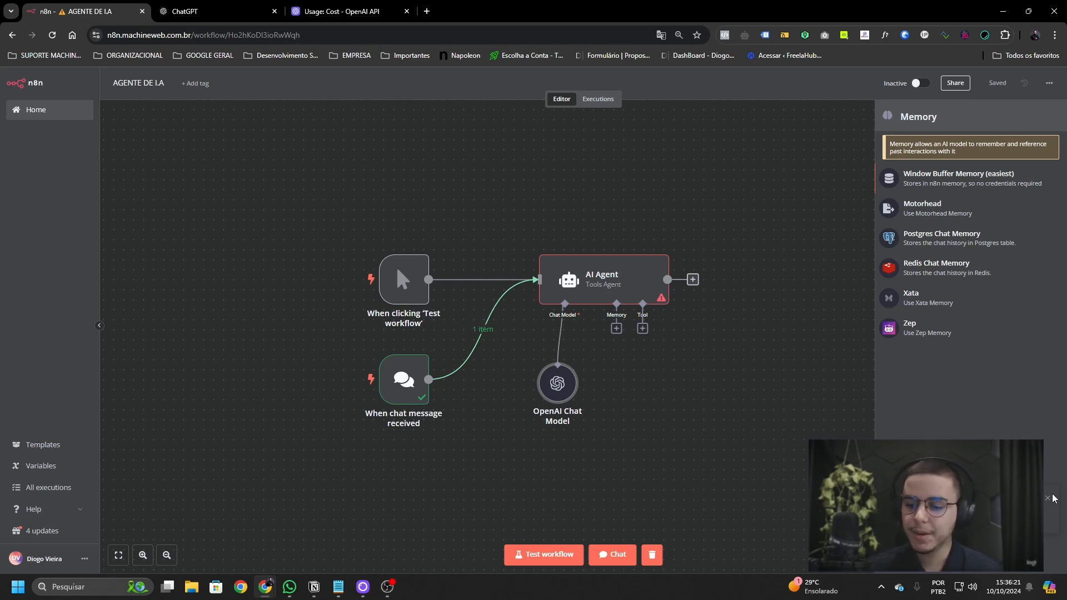
{"action": "left_click", "coordinate": [311, 11]}
- In ChatGPT, ask 'Me explique mais sobre o ponto 1'
{"action": "left_click", "coordinate": [216, 11]}
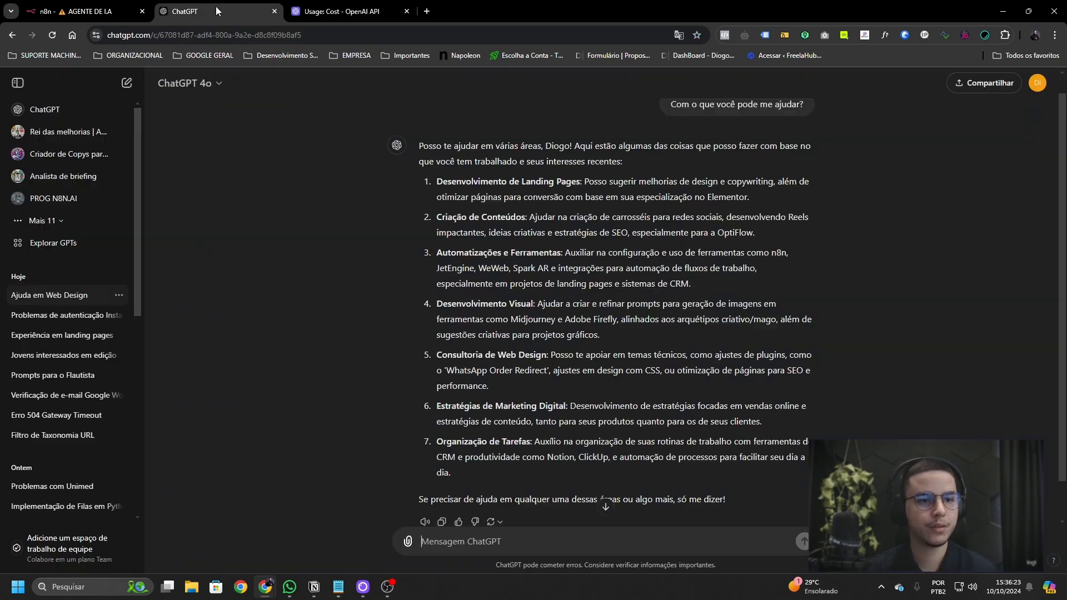
{"action": "scroll", "coordinate": [600, 384], "scroll_direction": "down", "scroll_amount": 1}
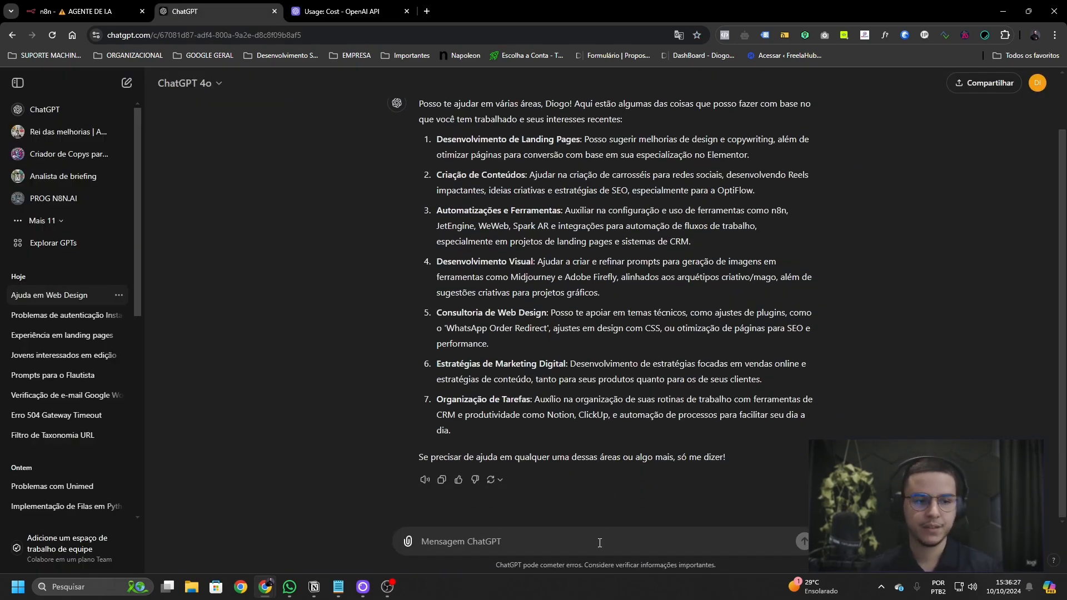
{"action": "scroll", "coordinate": [582, 278], "scroll_direction": "up", "scroll_amount": 1}
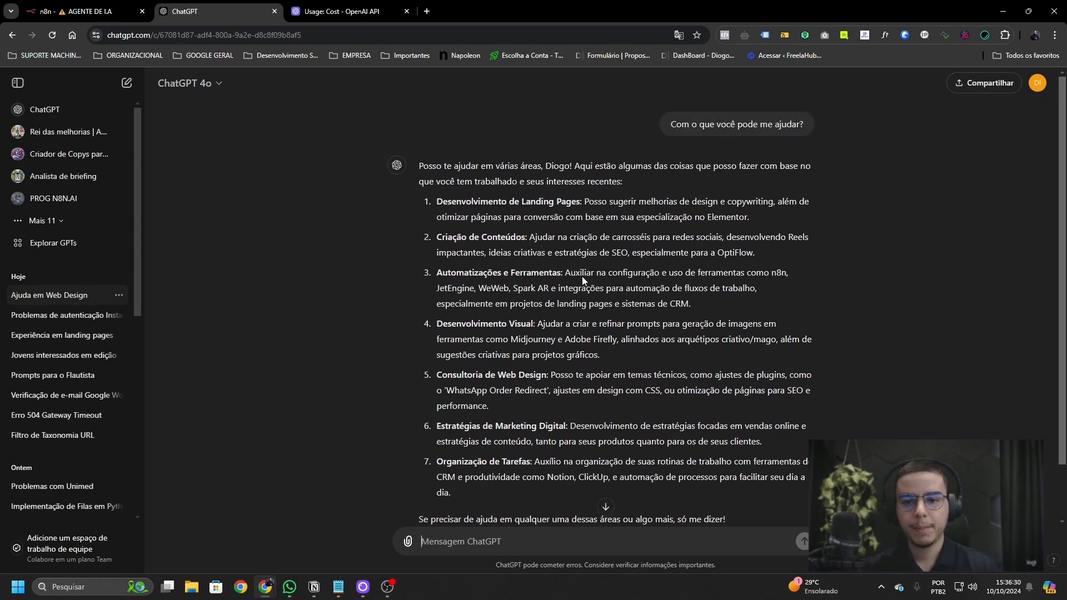
{"action": "left_click_drag", "start_coordinate": [672, 128], "coordinate": [798, 127]}
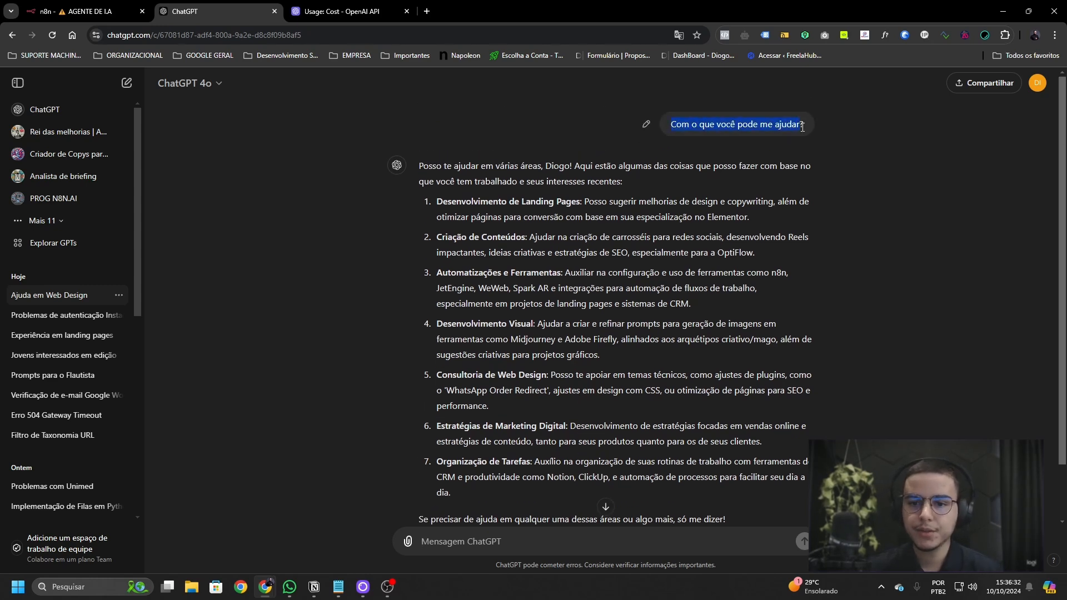
{"action": "scroll", "coordinate": [608, 379], "scroll_direction": "down", "scroll_amount": 1}
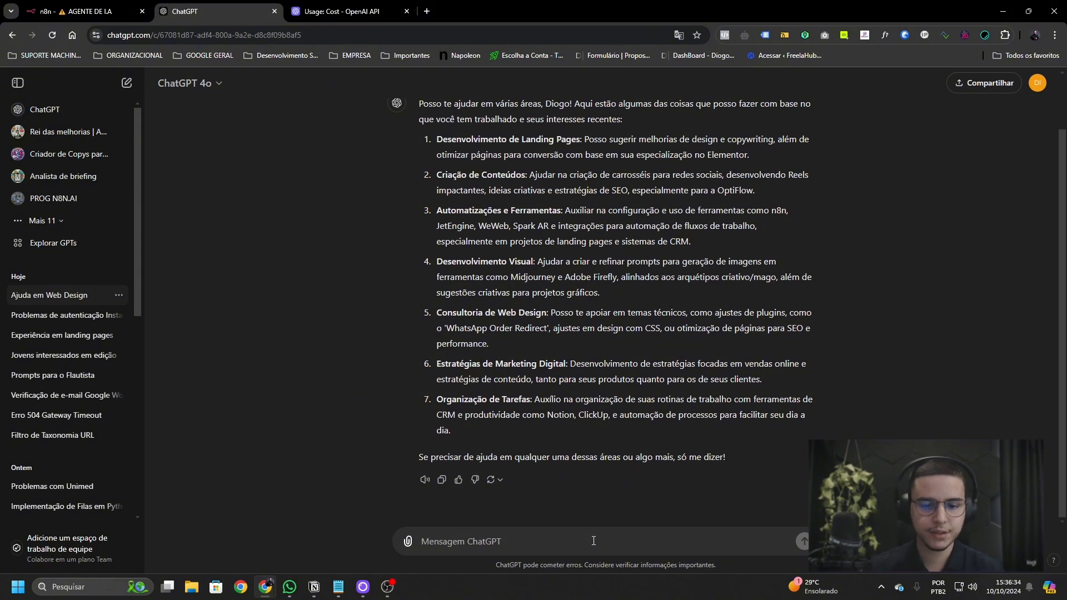
{"action": "type", "text": "Me explique m"}
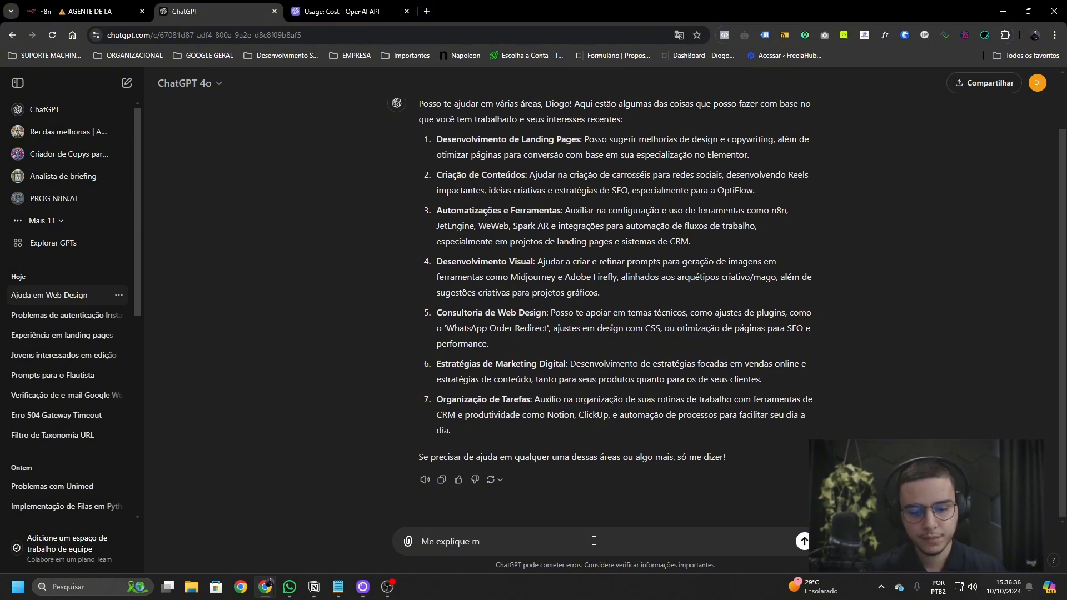
{"action": "type", "text": "ais sober "}
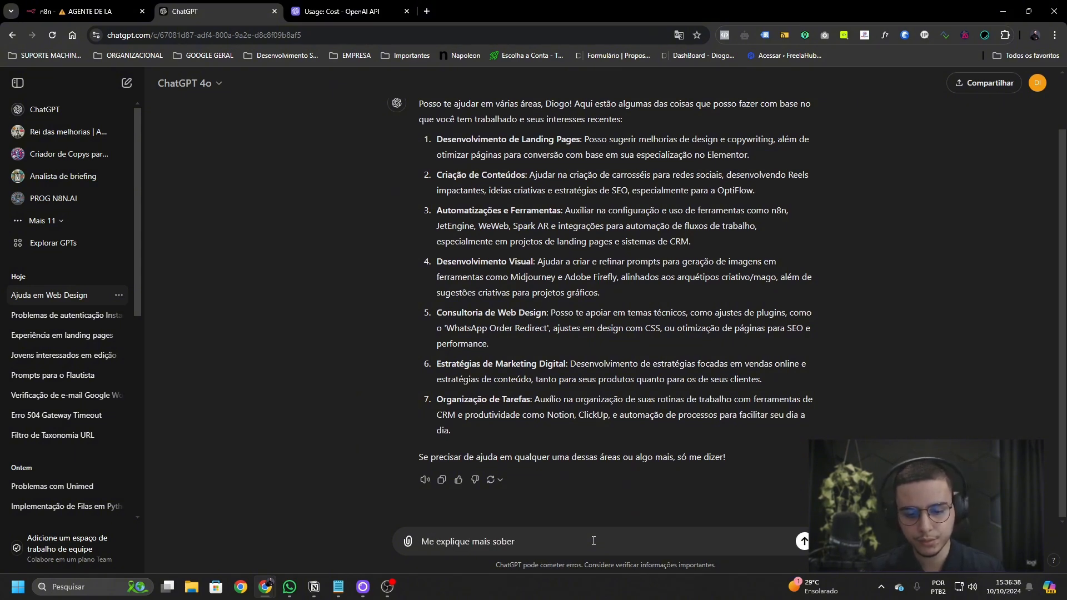
{"action": "type", "text": "re o ponto 1"}
{"action": "key", "text": "Return"}
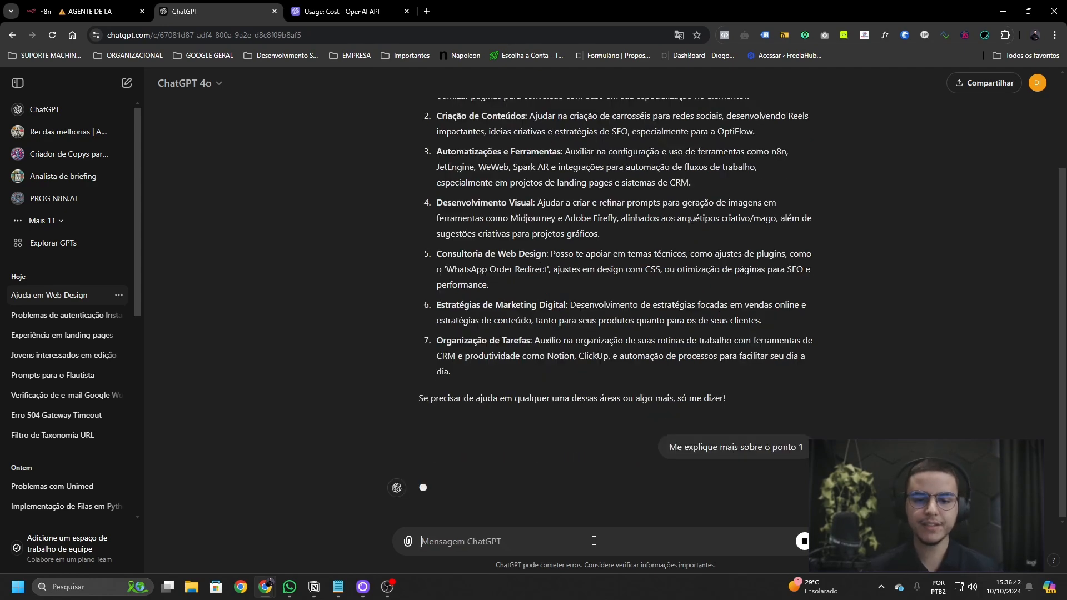
- Read ChatGPT's answer about point 1, highlighting the Desenvolvimento de Landing Pages item
{"action": "scroll", "coordinate": [595, 351], "scroll_direction": "up", "scroll_amount": 3}
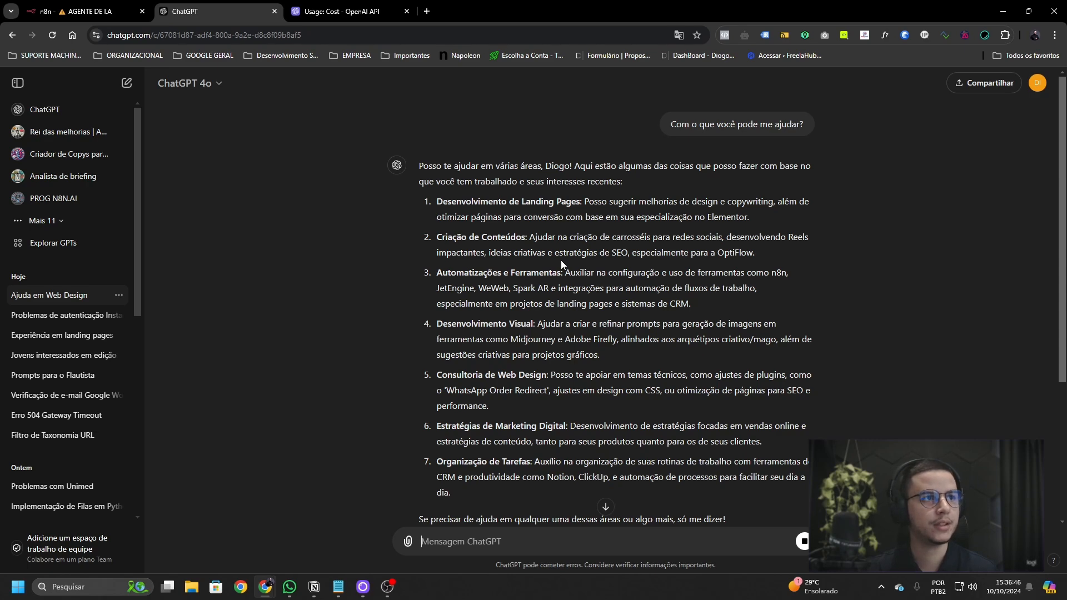
{"action": "scroll", "coordinate": [602, 305], "scroll_direction": "down", "scroll_amount": 4}
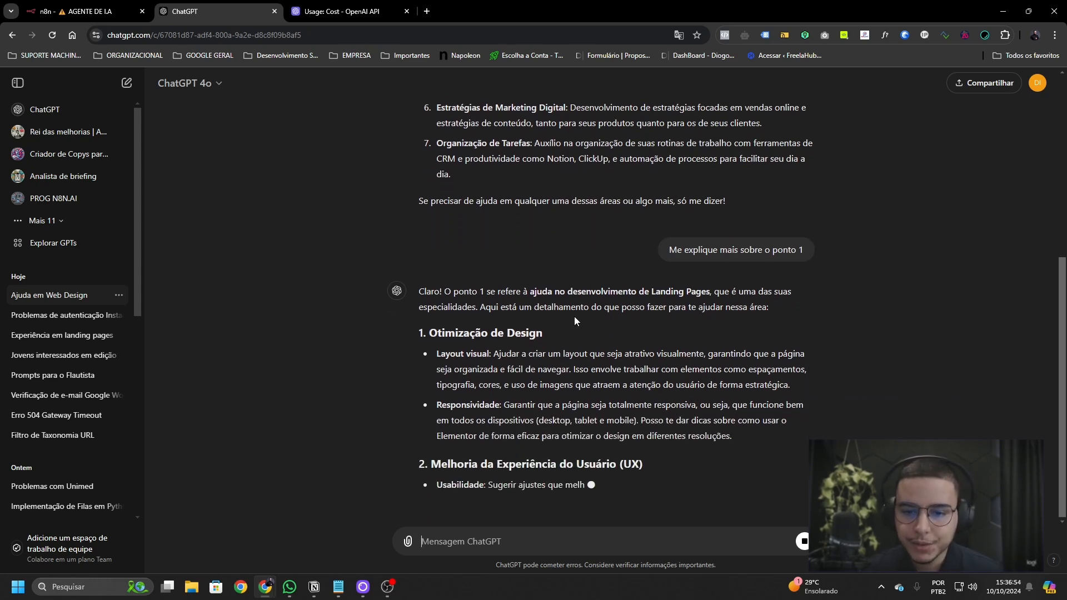
{"action": "scroll", "coordinate": [575, 316], "scroll_direction": "up", "scroll_amount": 2}
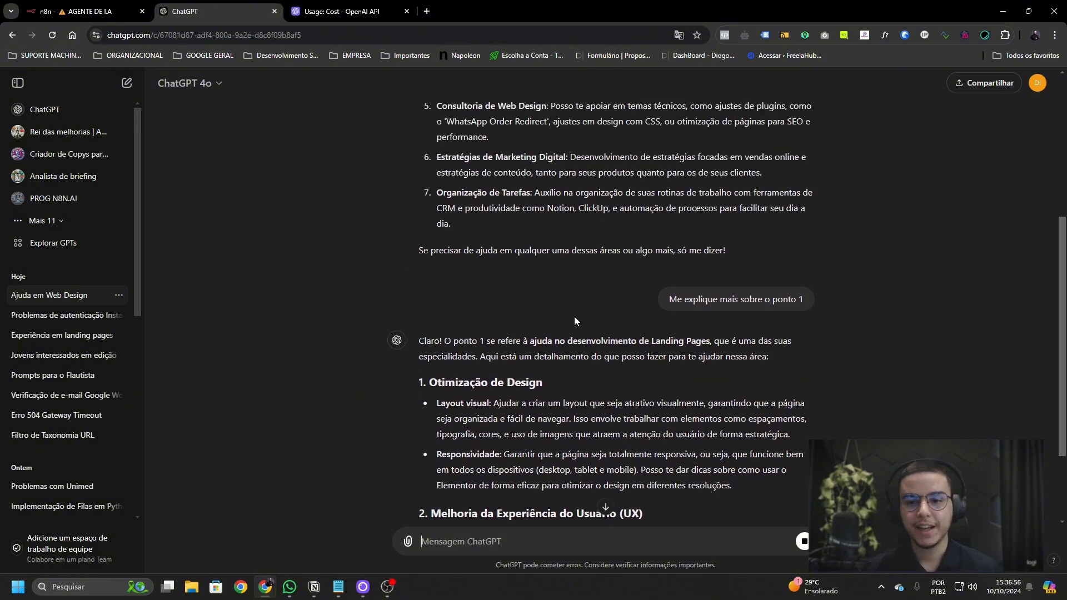
{"action": "left_click_drag", "start_coordinate": [759, 300], "coordinate": [803, 300]}
{"action": "scroll", "coordinate": [609, 333], "scroll_direction": "up", "scroll_amount": 3}
{"action": "scroll", "coordinate": [608, 333], "scroll_direction": "up", "scroll_amount": 2}
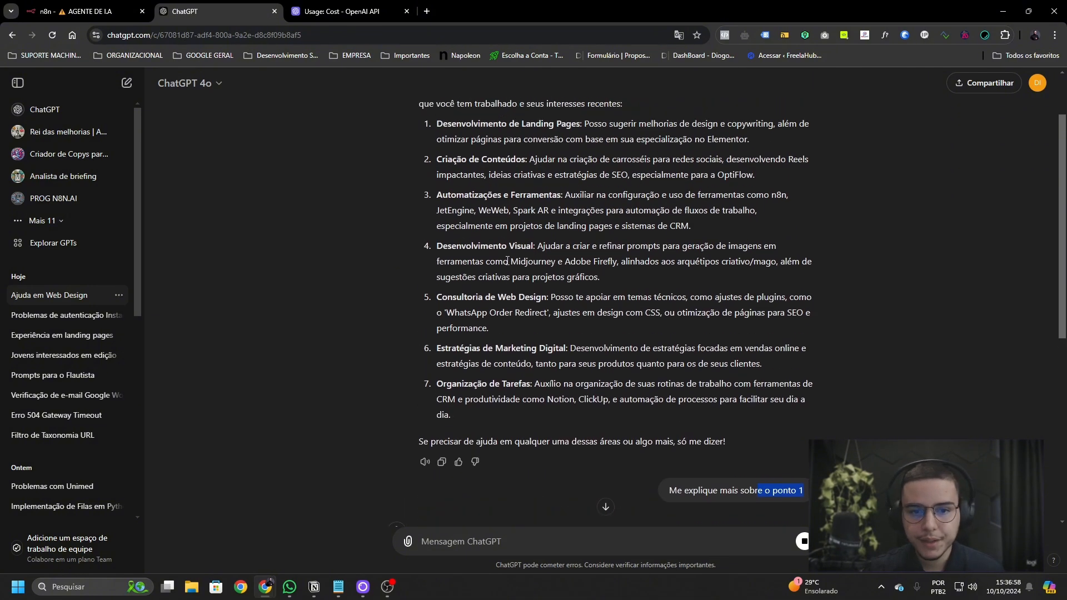
{"action": "left_click_drag", "start_coordinate": [438, 204], "coordinate": [582, 195]}
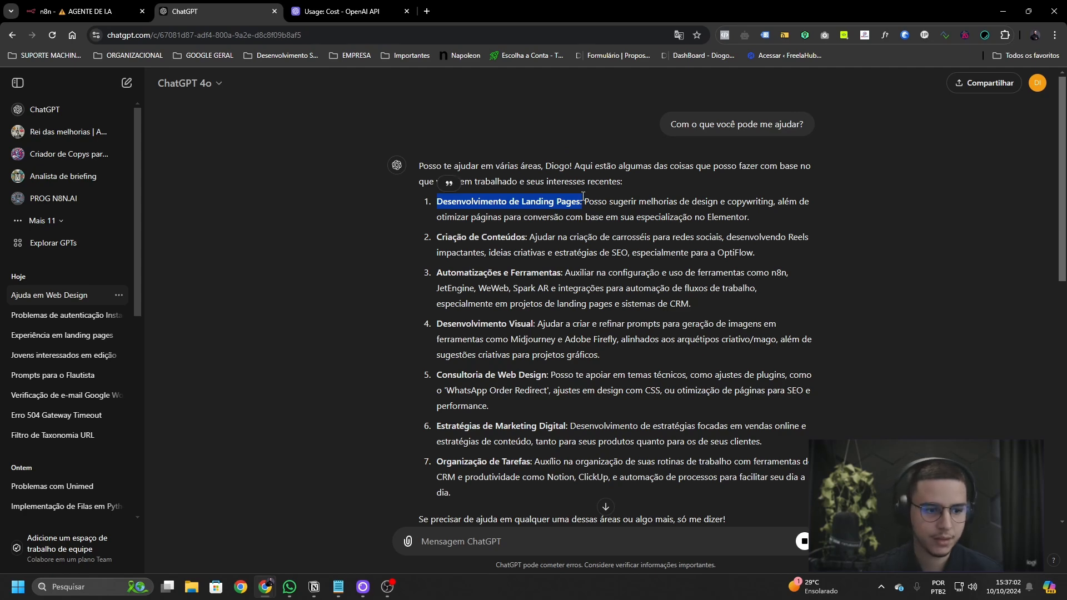
{"action": "scroll", "coordinate": [582, 195], "scroll_direction": "down", "scroll_amount": 4}
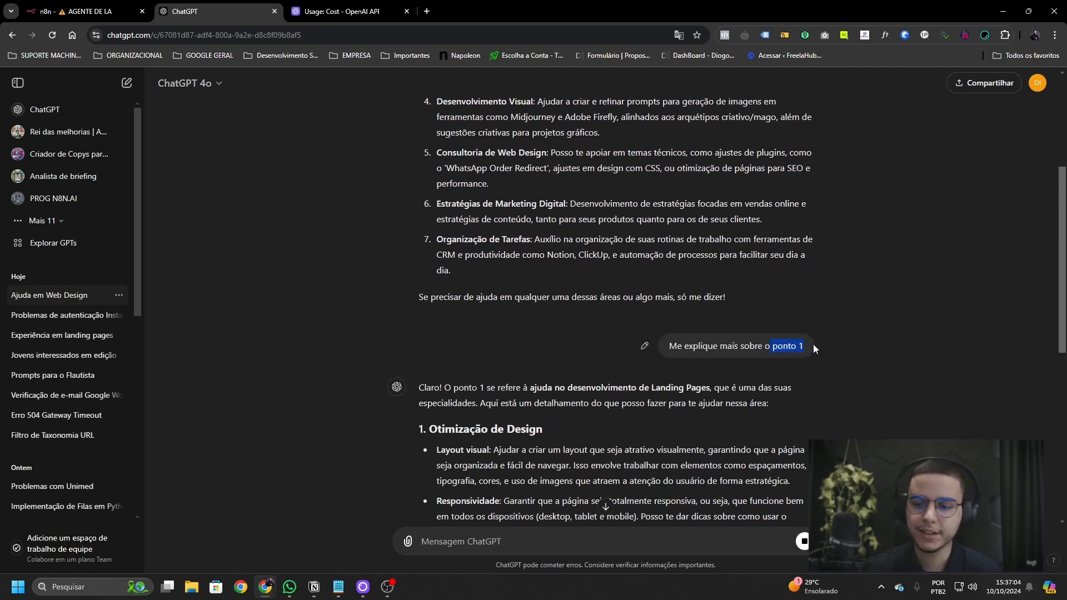
{"action": "scroll", "coordinate": [814, 348], "scroll_direction": "up", "scroll_amount": 3}
{"action": "left_click_drag", "start_coordinate": [418, 153], "coordinate": [789, 166]}
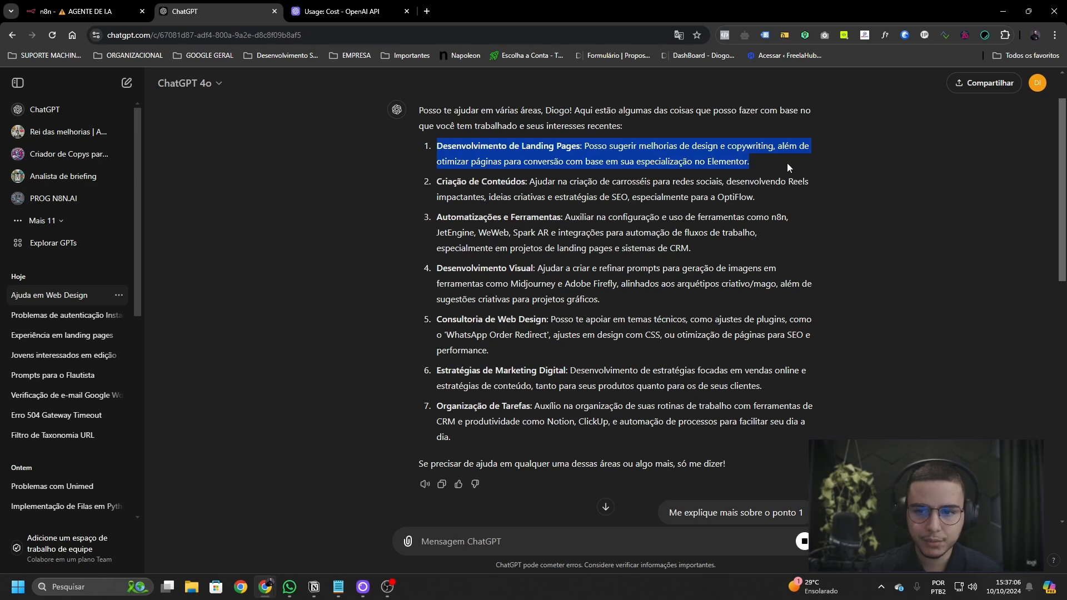
{"action": "left_click", "coordinate": [789, 168]}
{"action": "scroll", "coordinate": [611, 222], "scroll_direction": "down", "scroll_amount": 10}
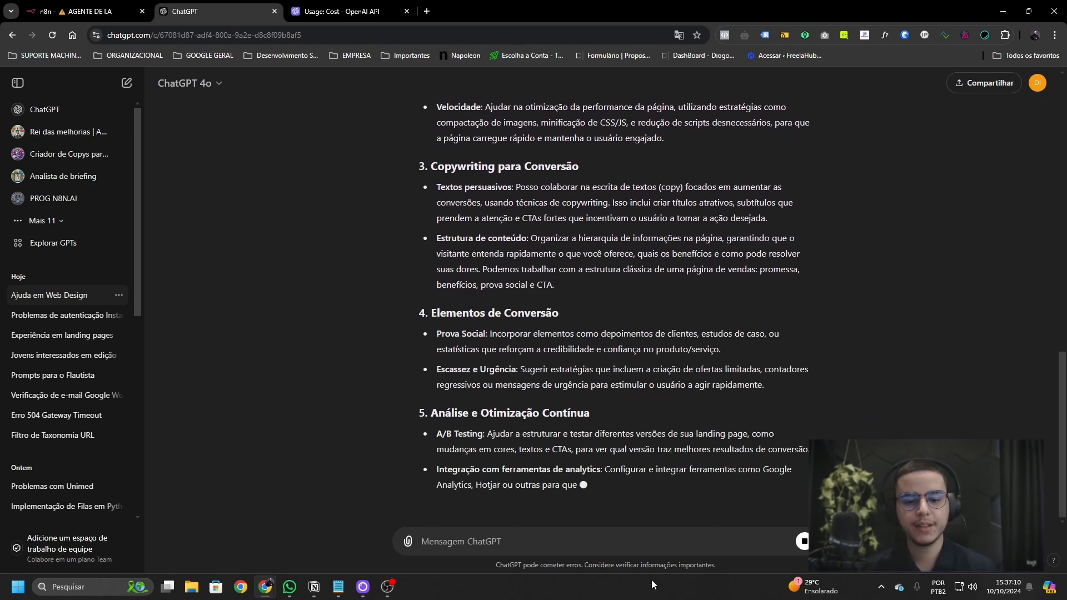
- Ask ChatGPT 'O que conversamos até o momento? Pode me pasar um resumo?' and return to n8n
{"action": "left_click", "coordinate": [610, 545]}
{"action": "type", "text": "O que c"}
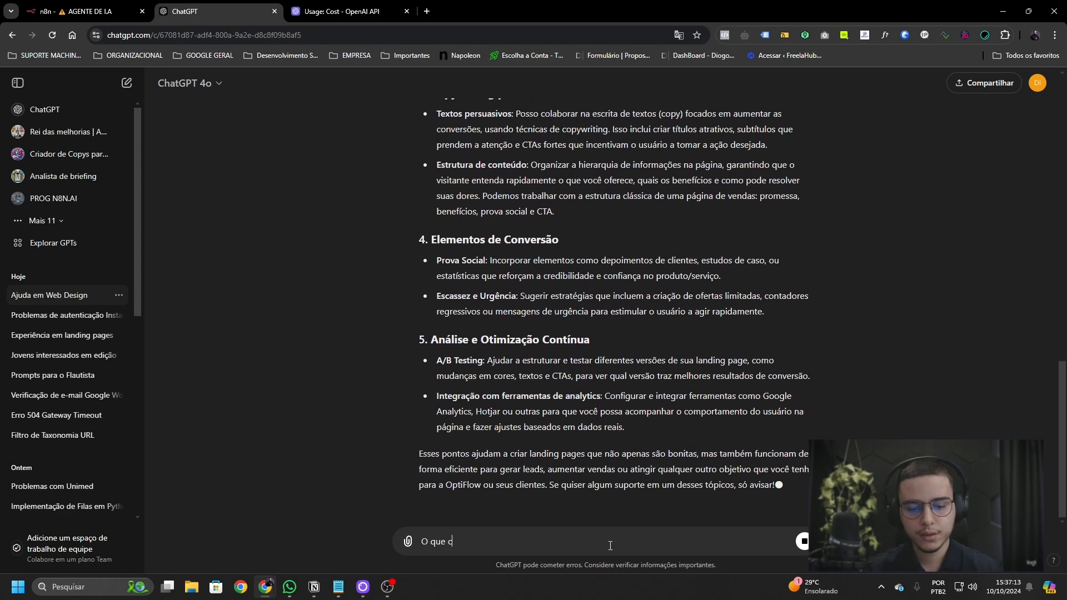
{"action": "type", "text": "onversamos até o m"}
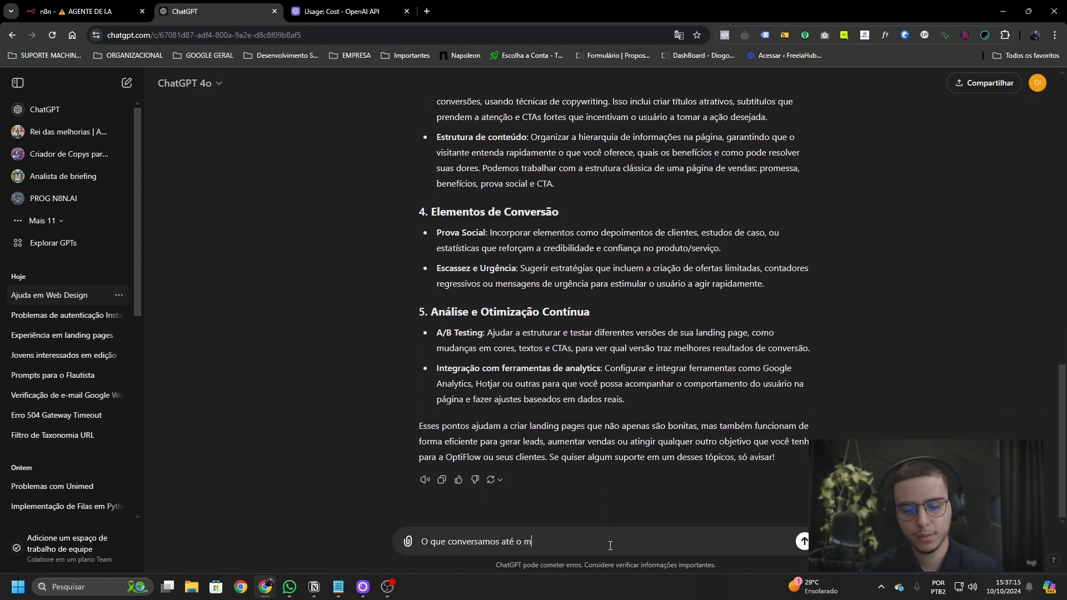
{"action": "type", "text": "omento? Pode me pasar u"}
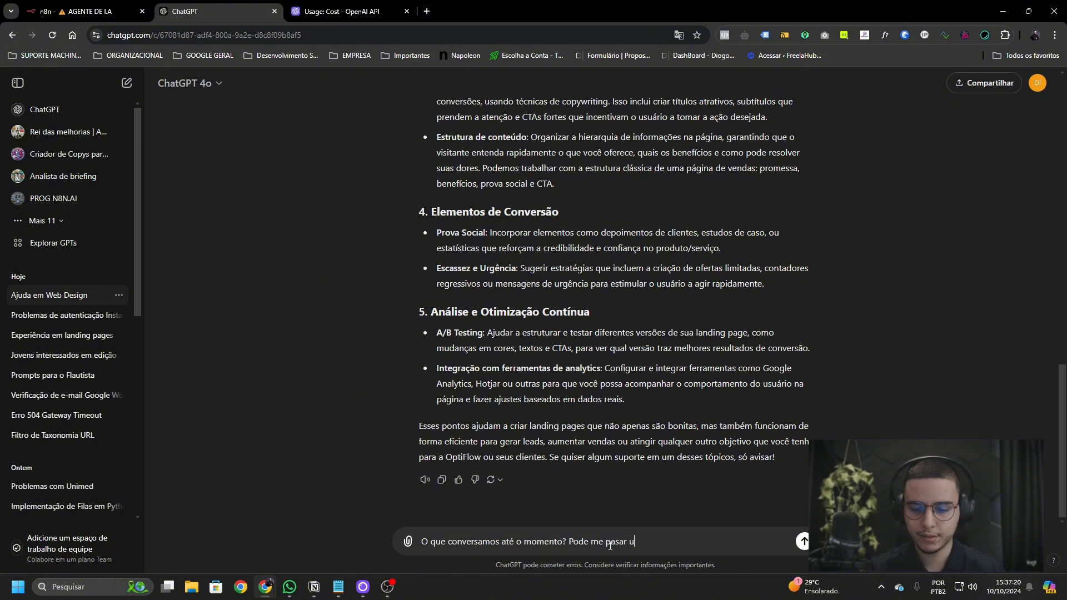
{"action": "type", "text": "m resumo?"}
{"action": "key", "text": "Return"}
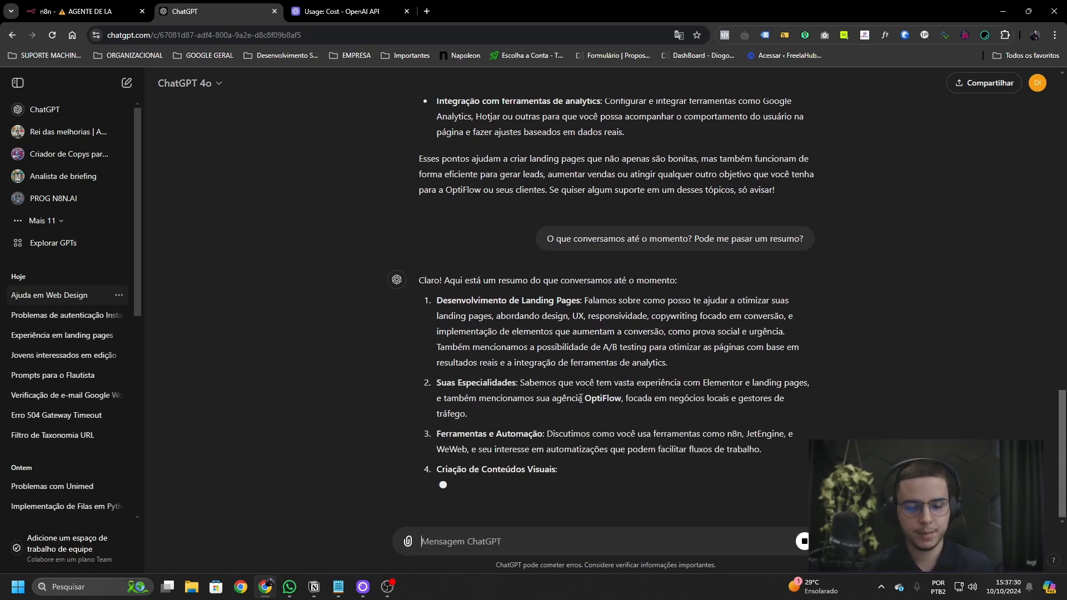
{"action": "left_click", "coordinate": [83, 11]}
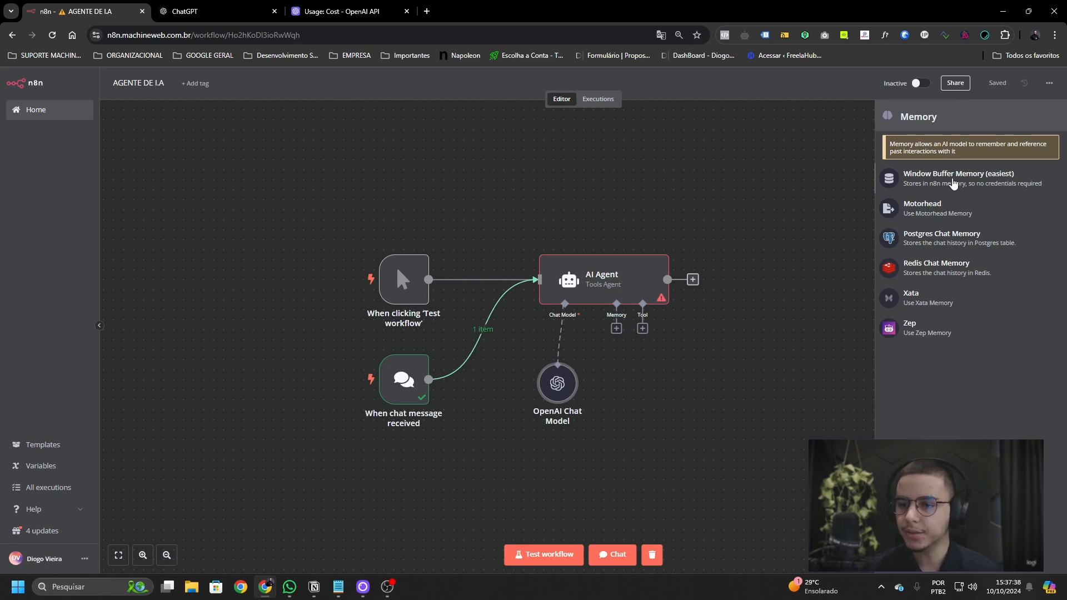
- Attach a Window Buffer Memory with context window length 20 and session ID 'Define below'
{"action": "left_click", "coordinate": [953, 183]}
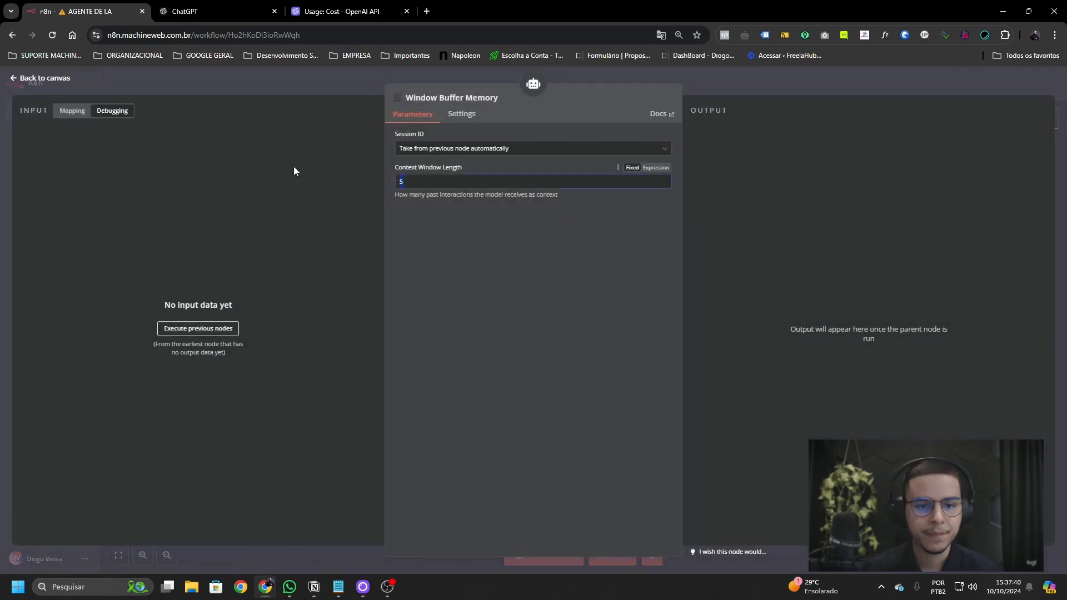
{"action": "left_click", "coordinate": [497, 222]}
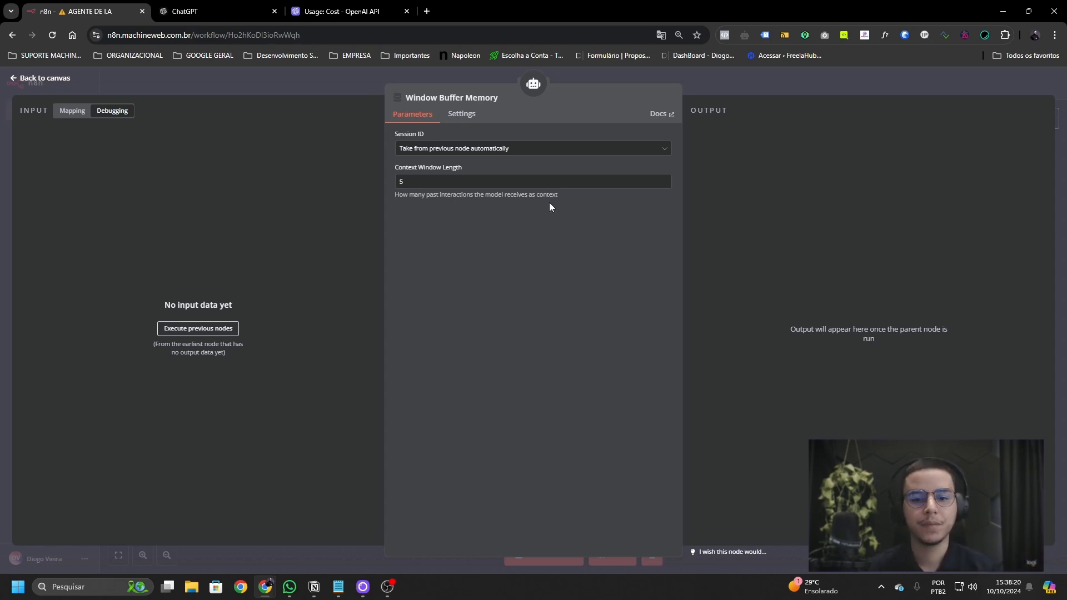
{"action": "double_click", "coordinate": [527, 179]}
{"action": "type", "text": "10"}
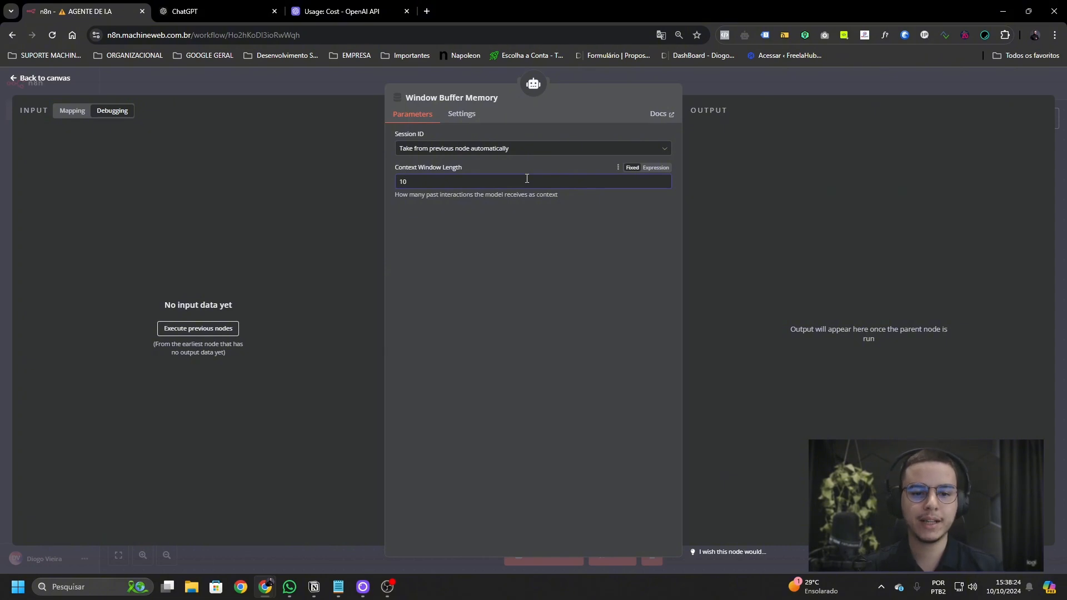
{"action": "key", "text": "BackSpace"}
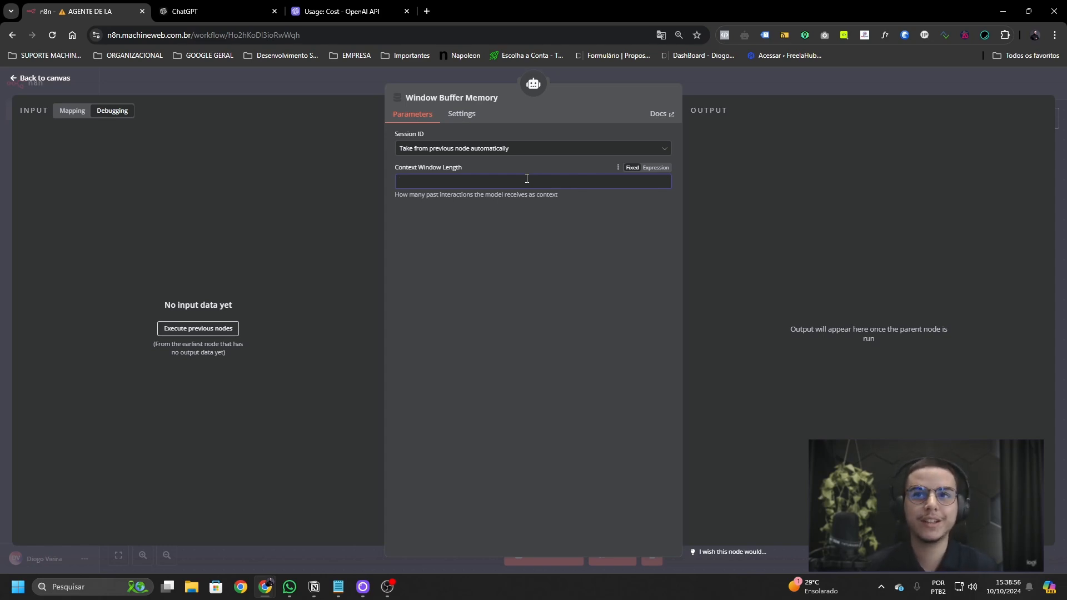
{"action": "type", "text": "1"}
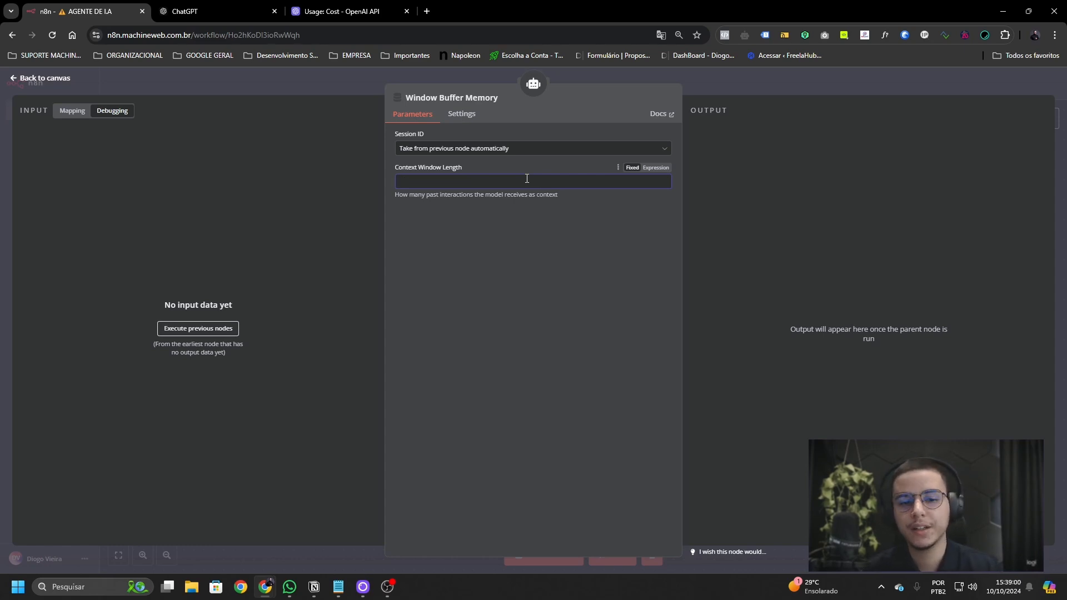
{"action": "type", "text": "10"}
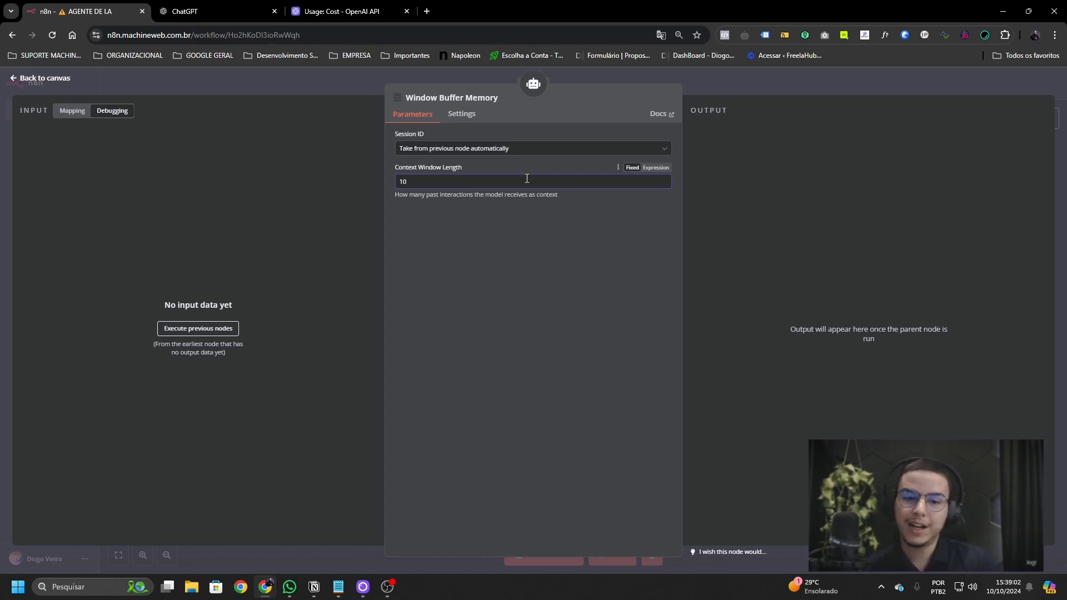
{"action": "key", "text": "ctrl+a"}
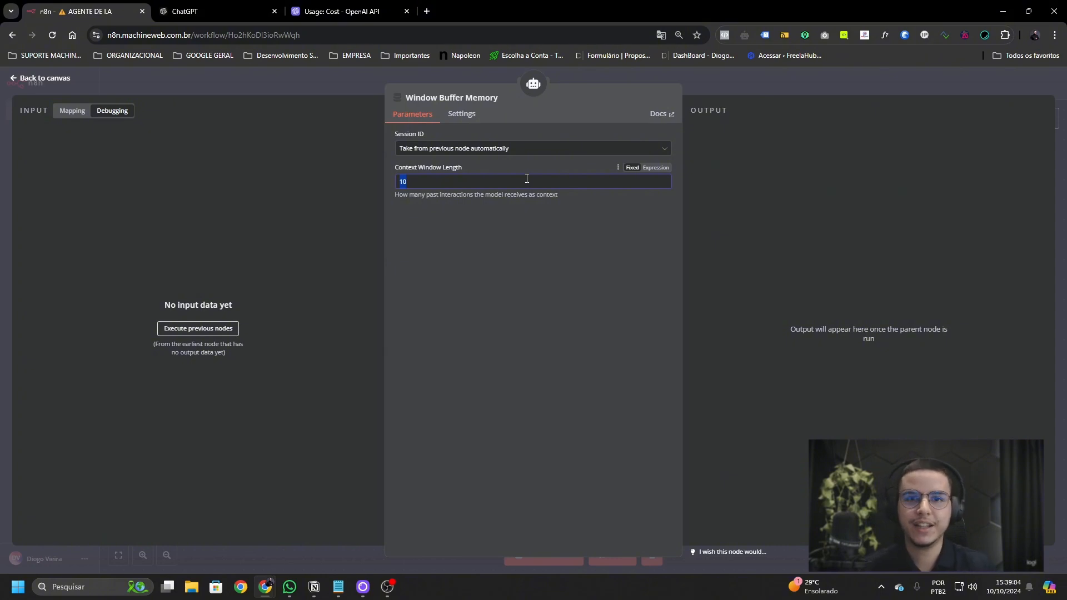
{"action": "key", "text": "BackSpace"}
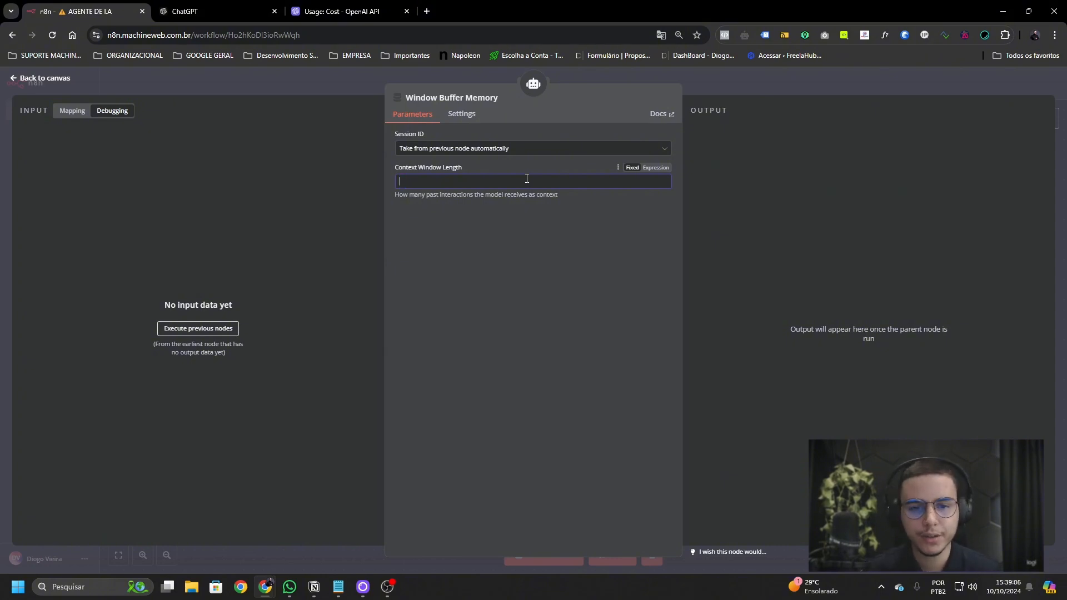
{"action": "type", "text": "20"}
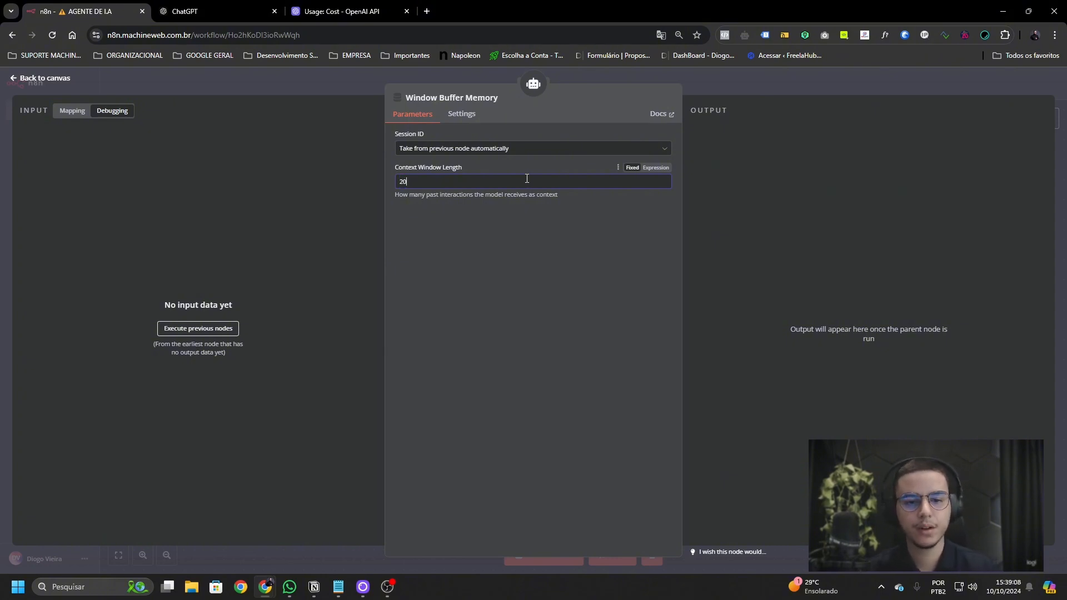
{"action": "left_click", "coordinate": [416, 149]}
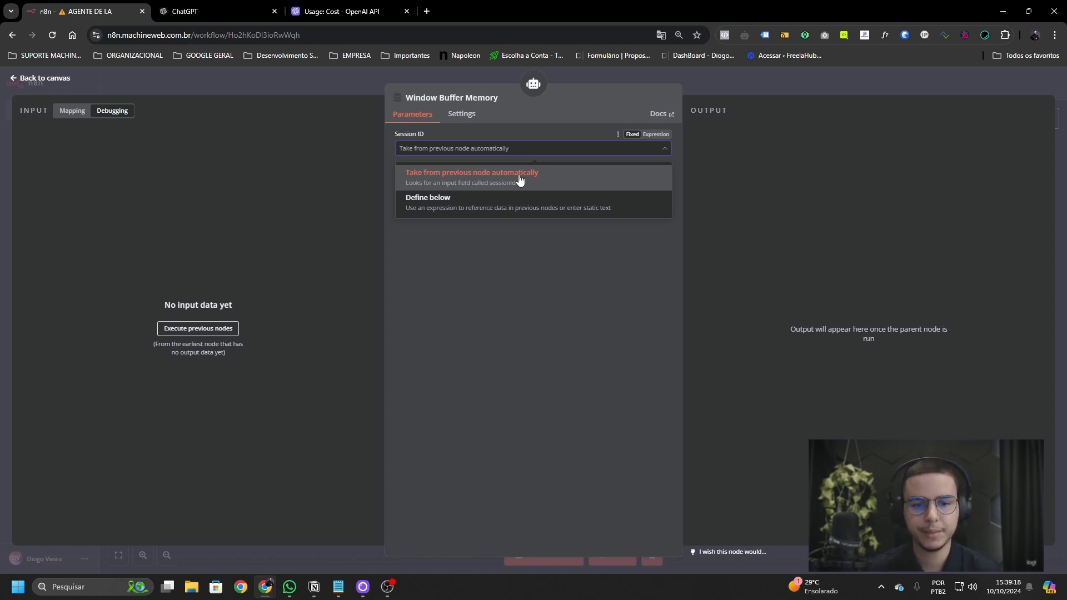
{"action": "left_click", "coordinate": [524, 207]}
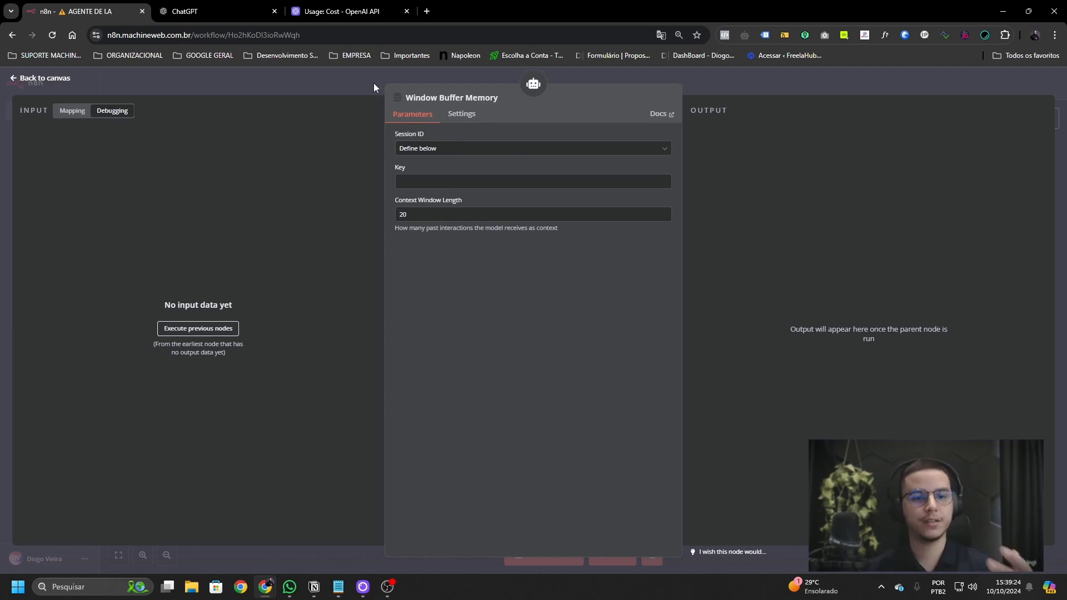
{"action": "left_click", "coordinate": [181, 11]}
{"action": "scroll", "coordinate": [591, 289], "scroll_direction": "up", "scroll_amount": 12}
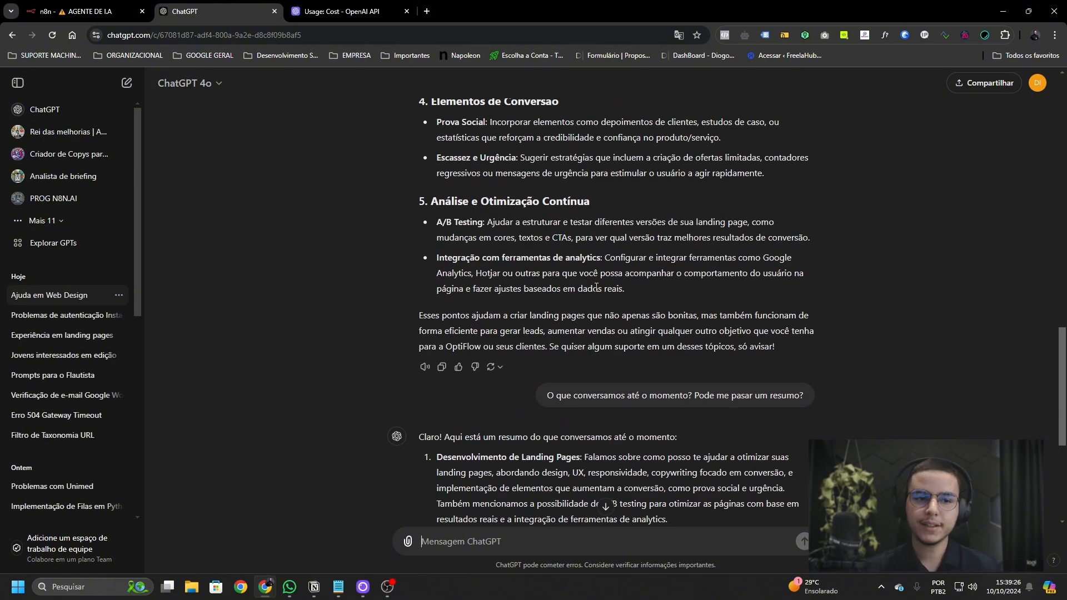
{"action": "scroll", "coordinate": [599, 303], "scroll_direction": "down", "scroll_amount": 7}
{"action": "scroll", "coordinate": [599, 303], "scroll_direction": "down", "scroll_amount": 5}
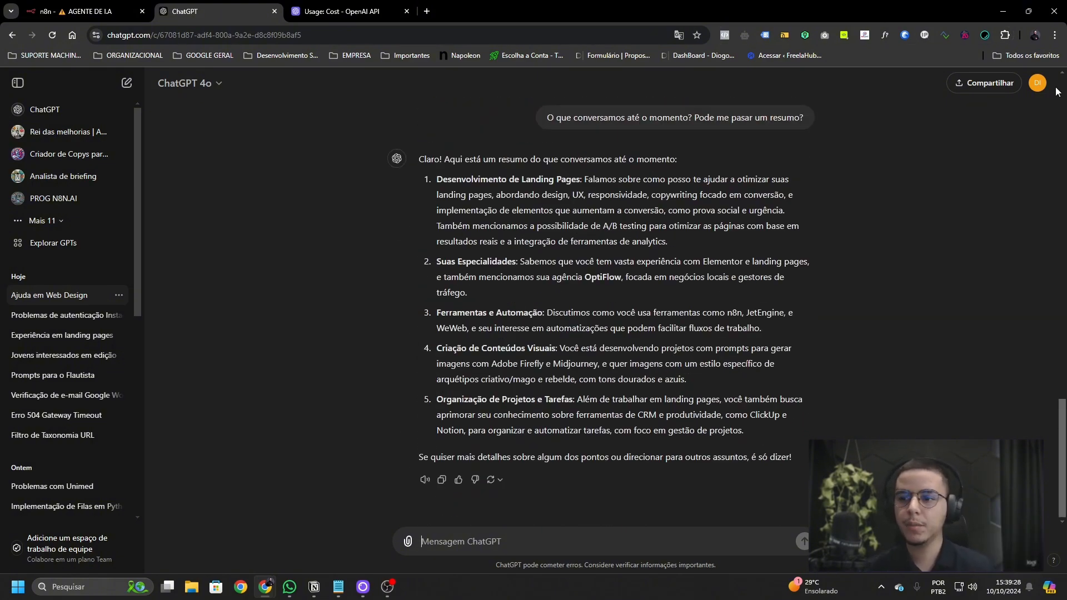
{"action": "left_click", "coordinate": [1037, 83]}
{"action": "left_click", "coordinate": [593, 264]}
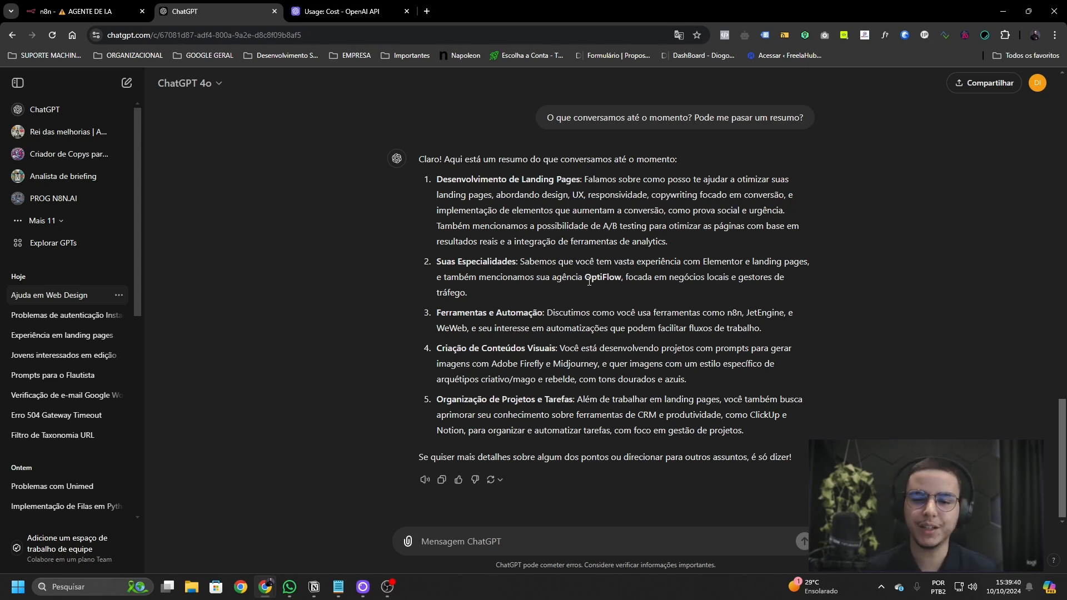
{"action": "left_click", "coordinate": [88, 11]}
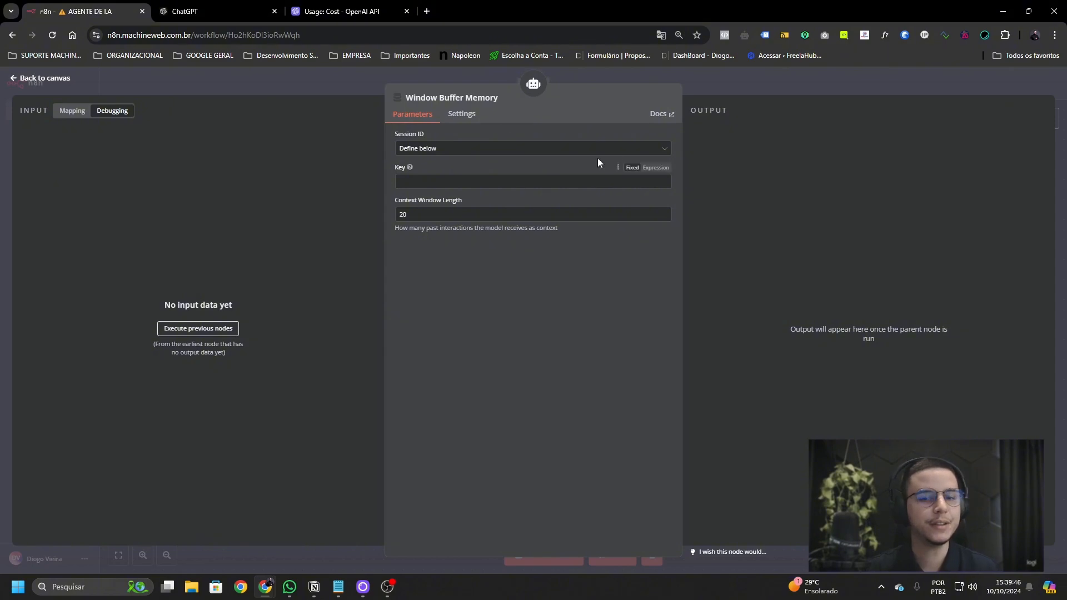
- Test-run the workflow and inspect the chat trigger's input data in the AI Agent
{"action": "left_click", "coordinate": [705, 84]}
{"action": "left_click", "coordinate": [542, 554]}
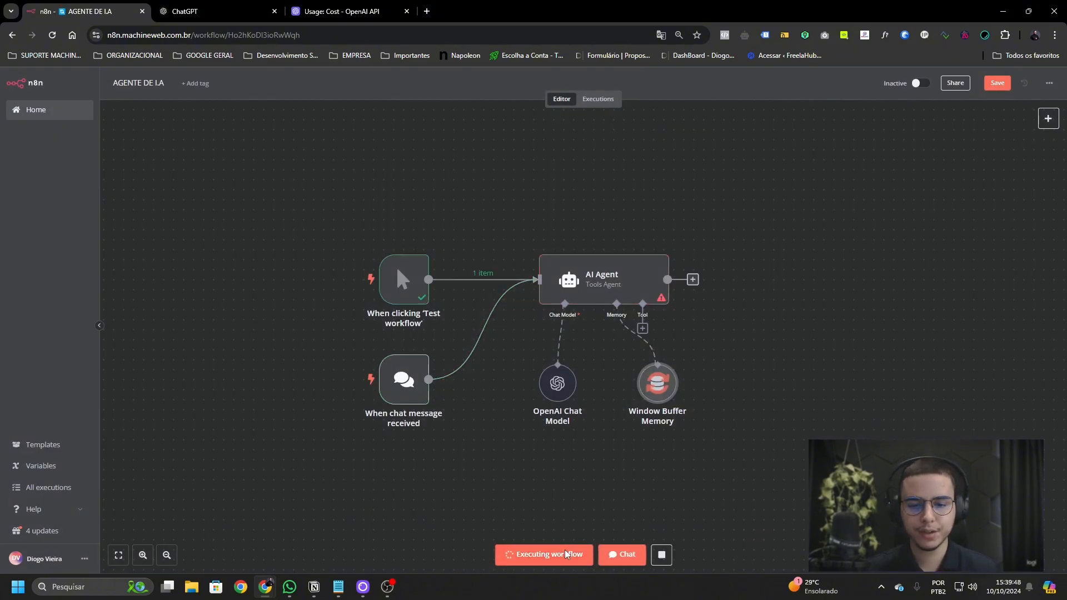
{"action": "double_click", "coordinate": [599, 292]}
{"action": "left_click", "coordinate": [43, 168]}
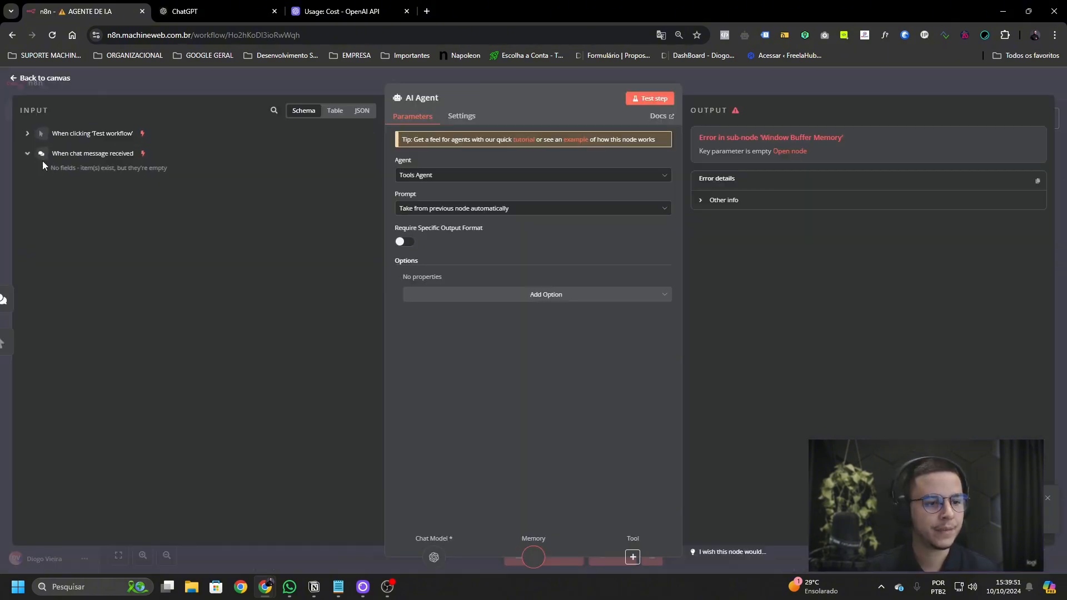
{"action": "left_click", "coordinate": [726, 88]}
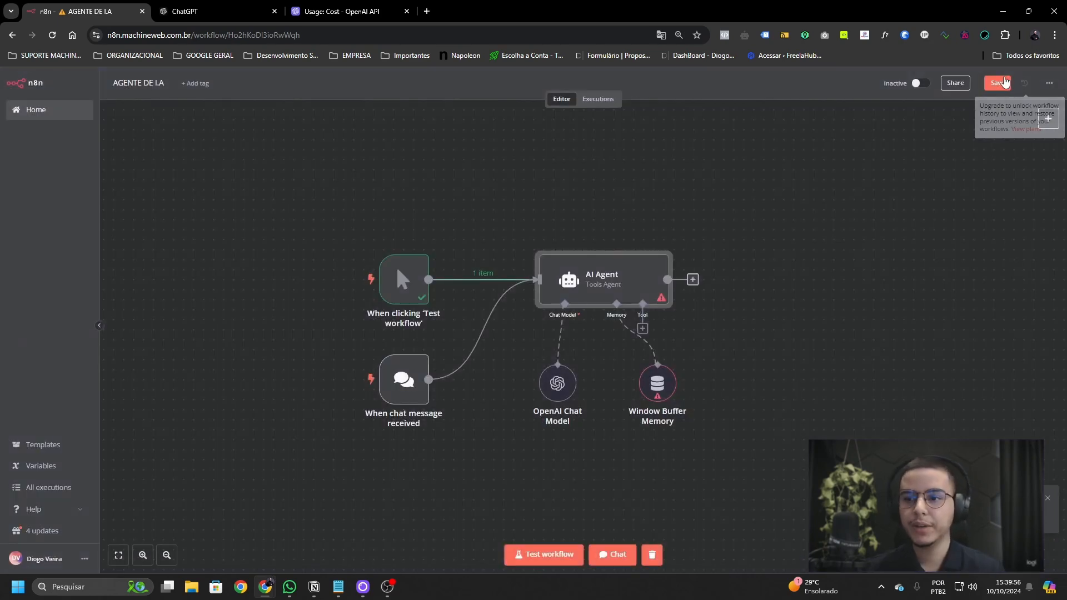
- Enter a phone number as the Window Buffer Memory's session Key
{"action": "double_click", "coordinate": [657, 384]}
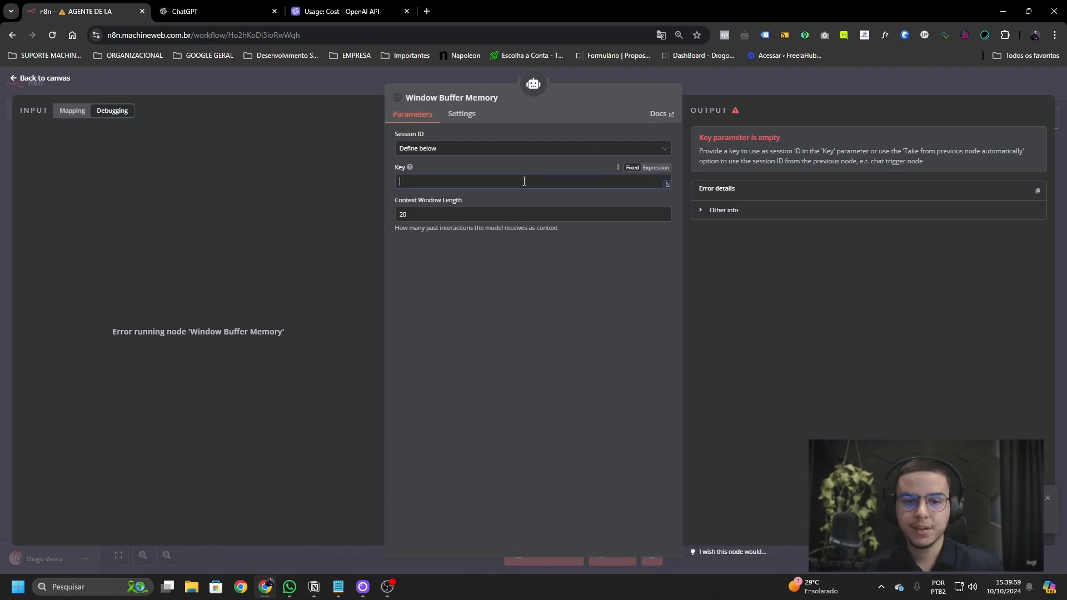
{"action": "left_click", "coordinate": [524, 181]}
{"action": "type", "text": "Diogo"}
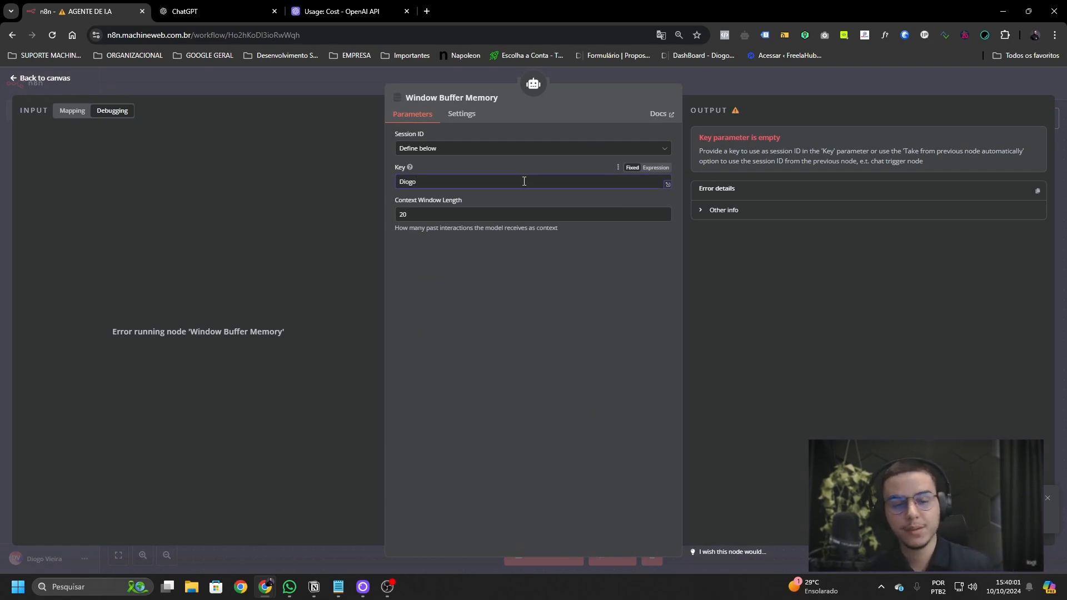
{"action": "key", "text": "BackSpace"}
{"action": "key", "text": "BackSpace"}
{"action": "key", "text": "BackSpace"}
{"action": "key", "text": "BackSpace"}
{"action": "key", "text": "BackSpace"}
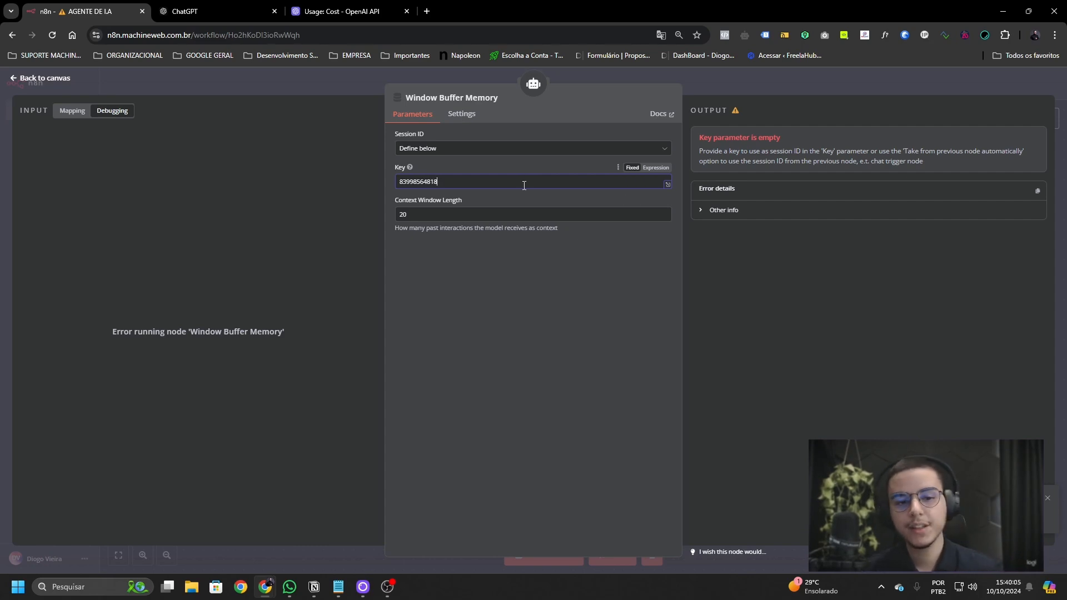
{"action": "left_click", "coordinate": [532, 295]}
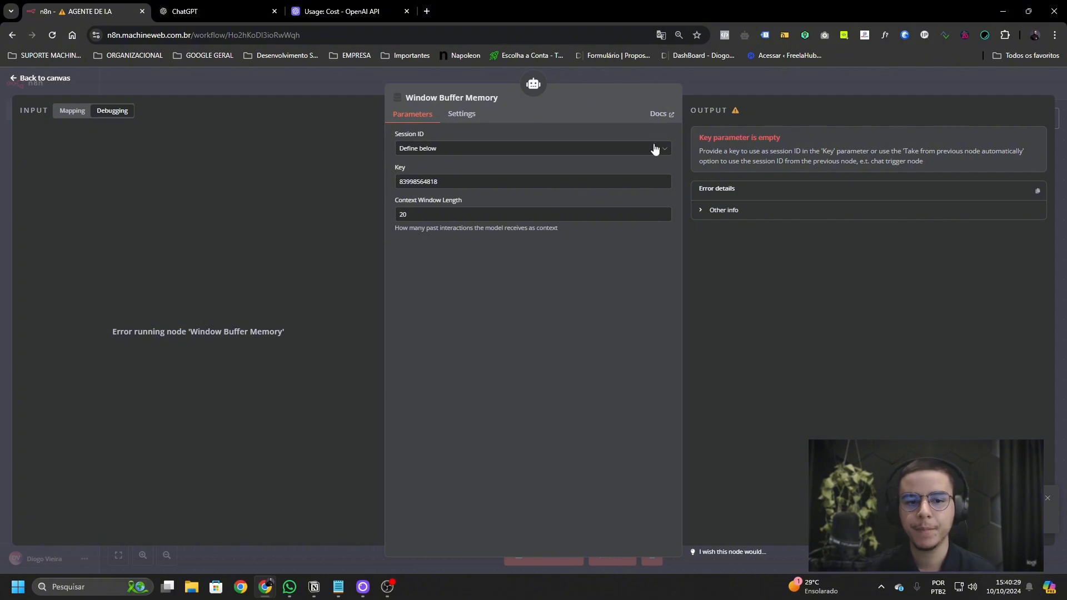
- Save the workflow and shift the Window Buffer Memory node slightly left
{"action": "left_click", "coordinate": [734, 85]}
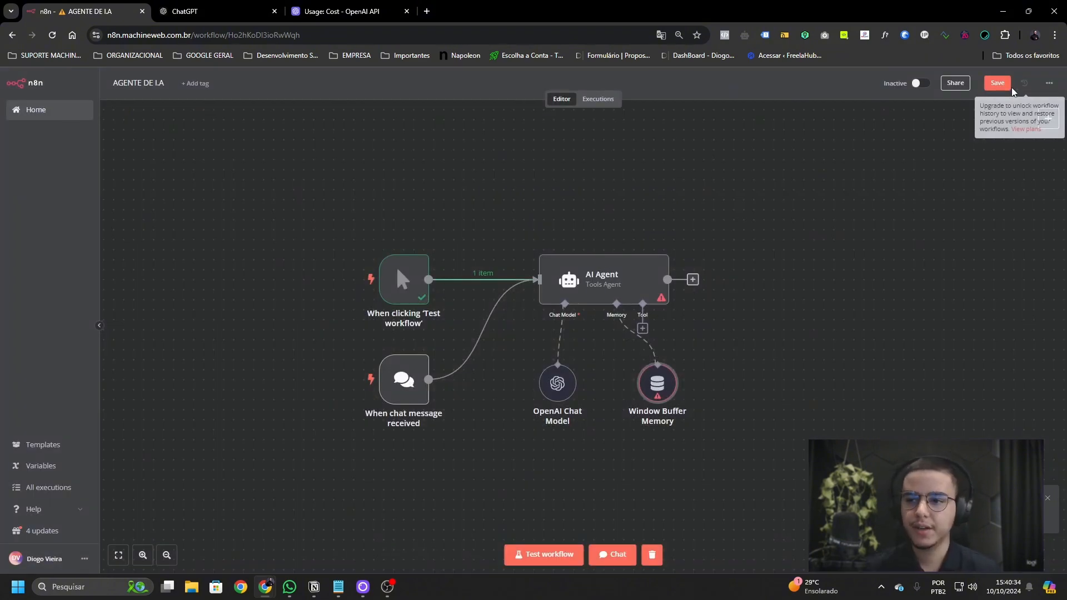
{"action": "left_click", "coordinate": [997, 83]}
{"action": "left_click_drag", "start_coordinate": [651, 401], "coordinate": [630, 401]}
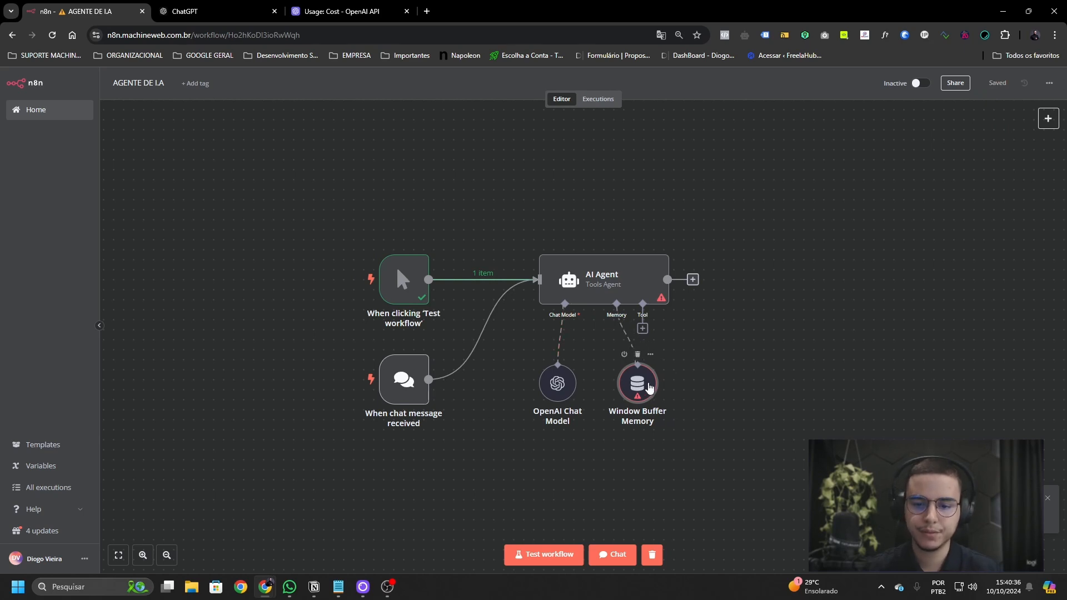
- Attach a Calculator tool to the AI Agent and save the workflow
{"action": "left_click", "coordinate": [643, 328]}
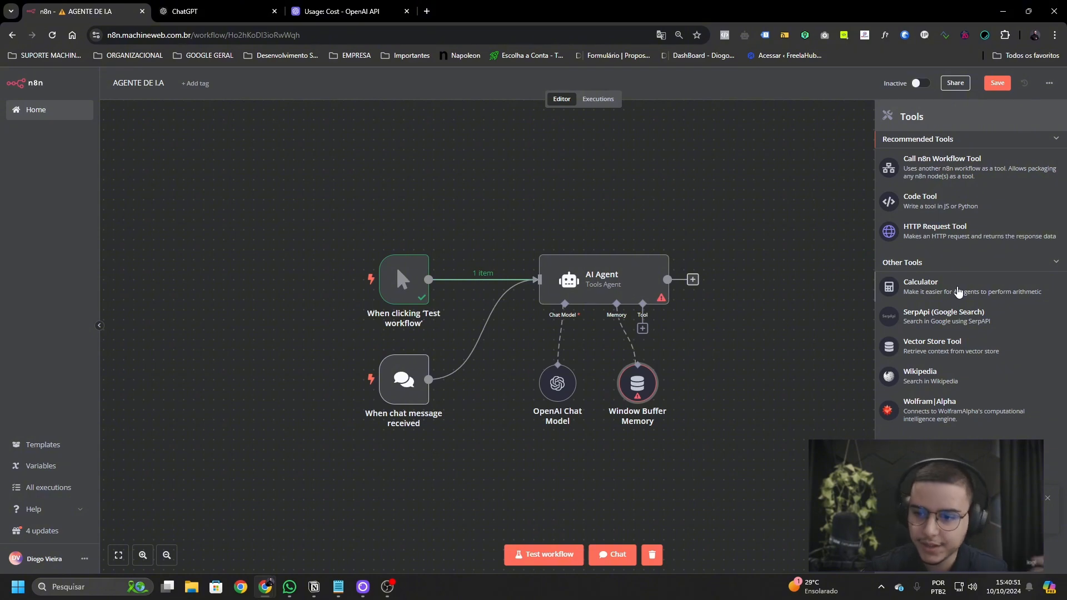
{"action": "left_click", "coordinate": [958, 291]}
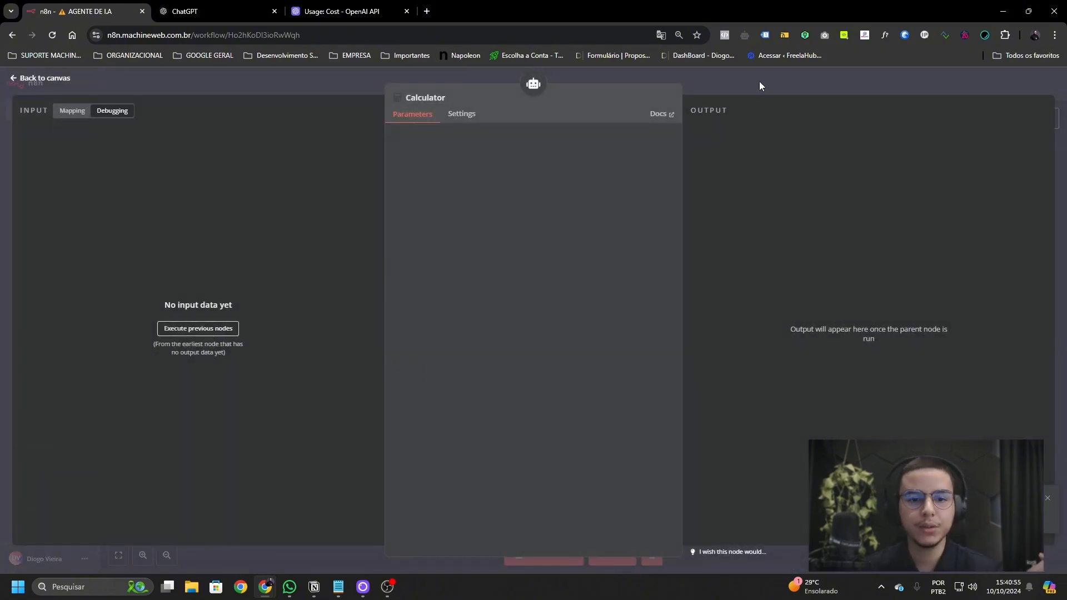
{"action": "left_click", "coordinate": [744, 84]}
{"action": "left_click", "coordinate": [997, 83]}
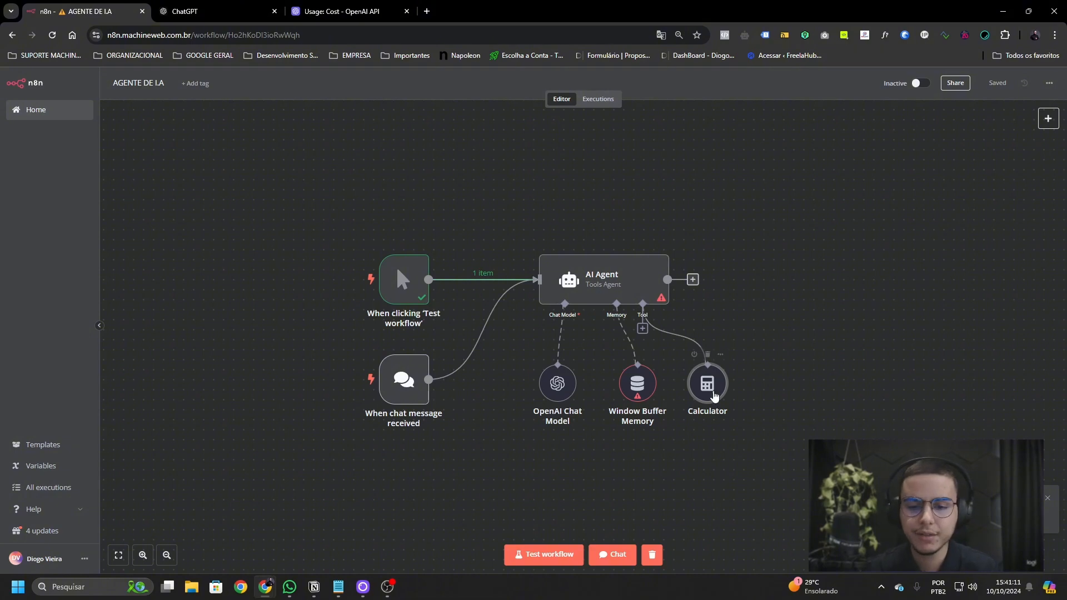
{"action": "left_click", "coordinate": [642, 328]}
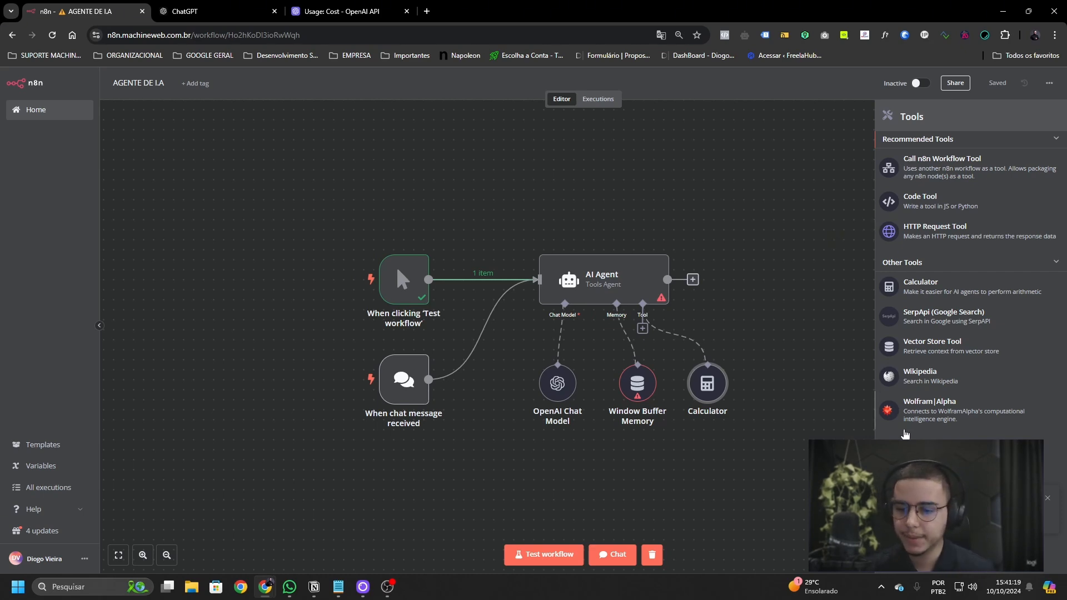
{"action": "right_click", "coordinate": [637, 160]}
{"action": "left_click", "coordinate": [995, 202]}
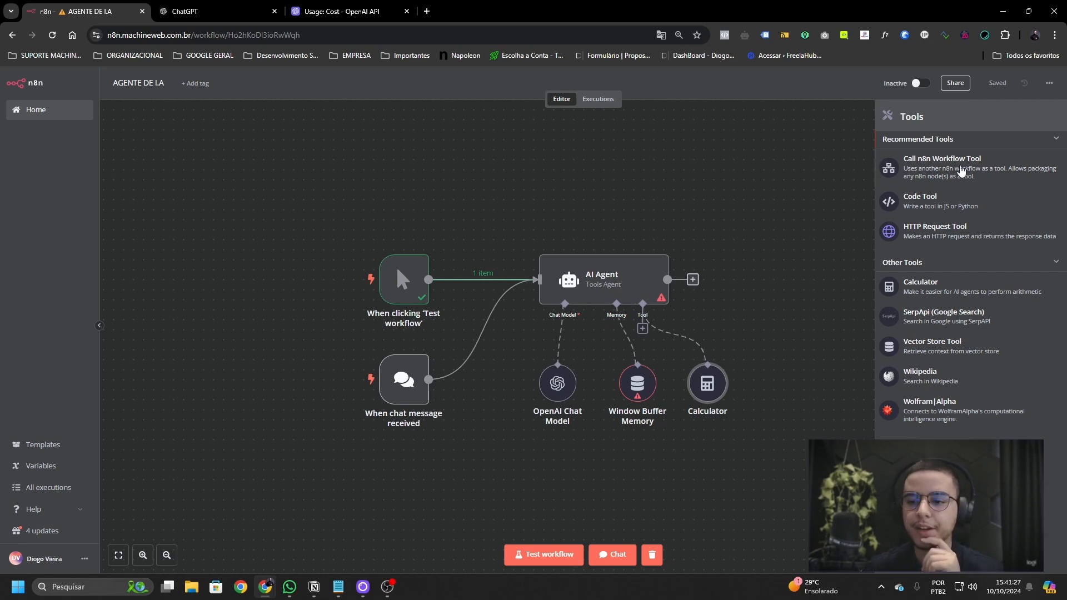
- Add a Call n8n Workflow Tool named envio_em_massa and write its description
{"action": "left_click", "coordinate": [959, 168]}
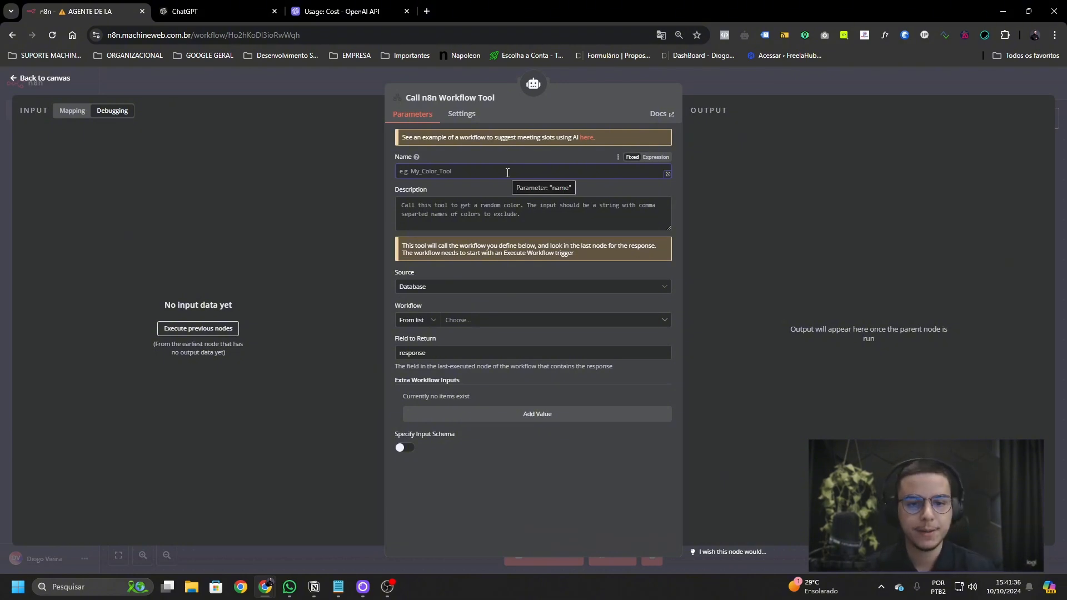
{"action": "left_click", "coordinate": [507, 173]}
{"action": "type", "text": "envio_em_massa"}
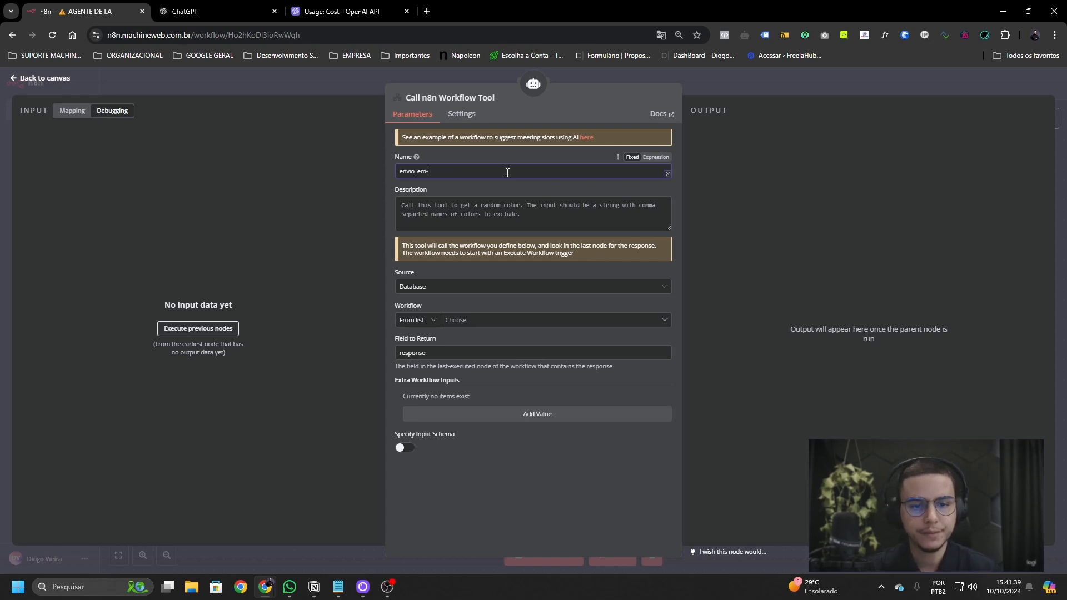
{"action": "left_click", "coordinate": [519, 208]}
{"action": "type", "text": "Quedro"}
{"action": "key", "text": "BackSpace"}
{"action": "type", "text": "ro que esse fluxo faça o envio em massa"}
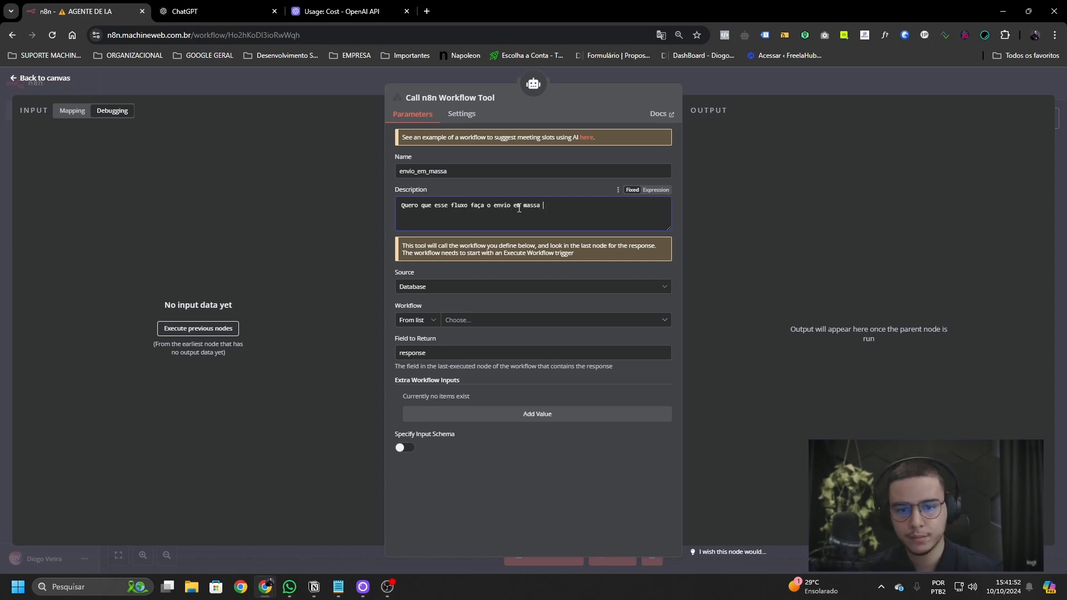
{"action": "type", "text": "de mensagens!"}
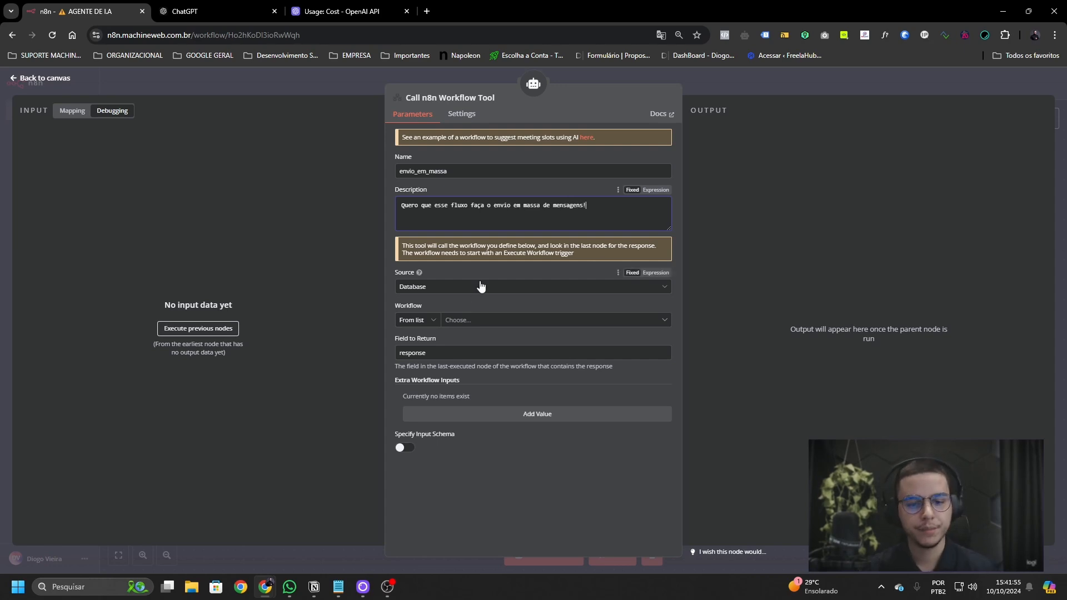
- Point the tool at the ENVIO EM MASSA | V2 workflow from Database, then open the workflows list in a new tab
{"action": "left_click", "coordinate": [481, 287]}
{"action": "left_click", "coordinate": [519, 517]}
{"action": "left_click", "coordinate": [505, 321]}
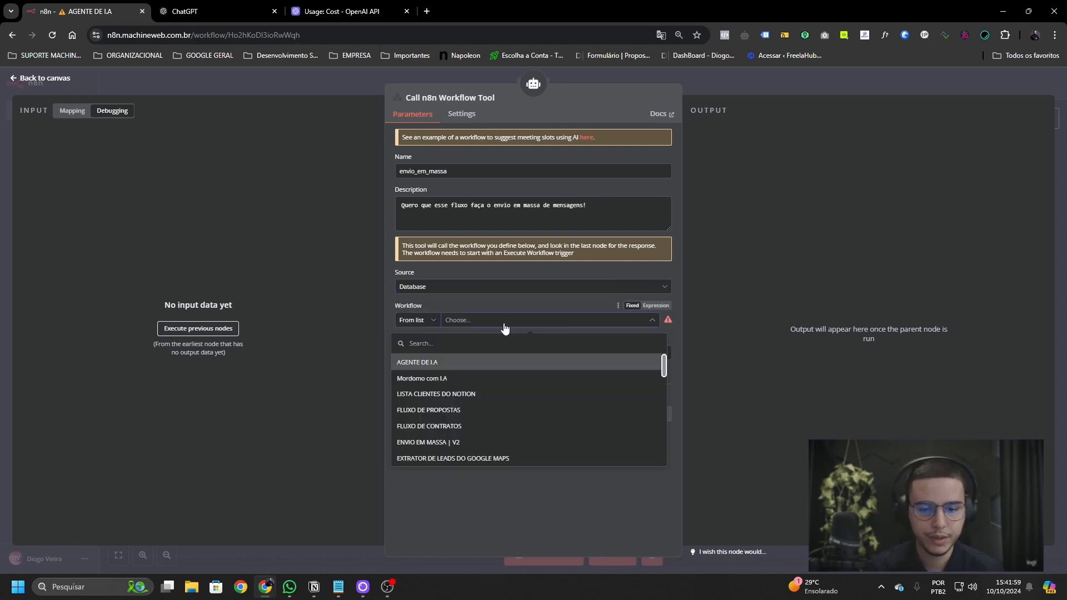
{"action": "type", "text": "envi"}
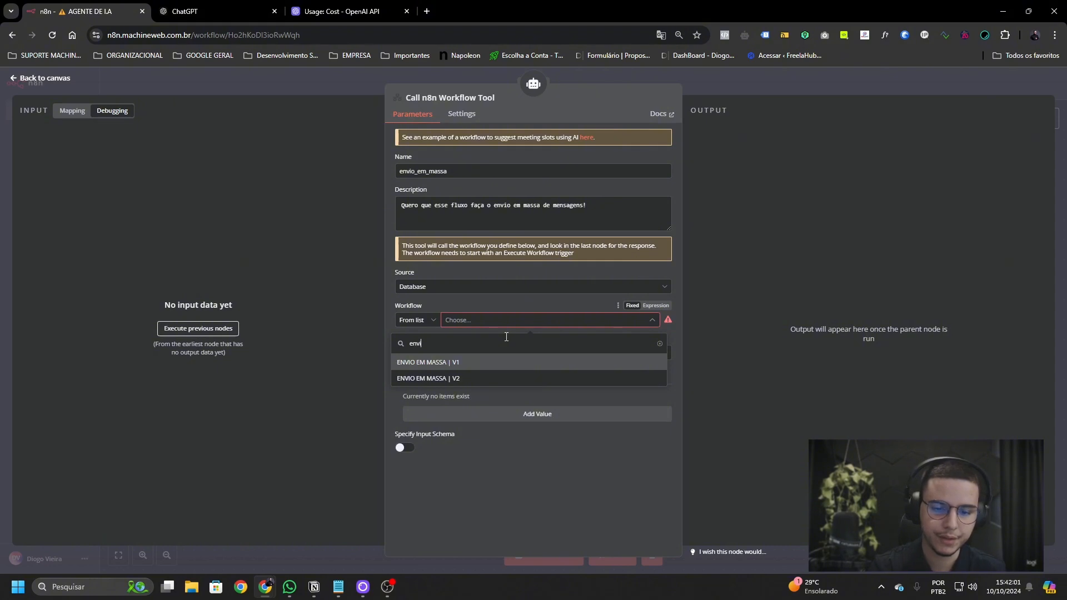
{"action": "left_click", "coordinate": [506, 359]}
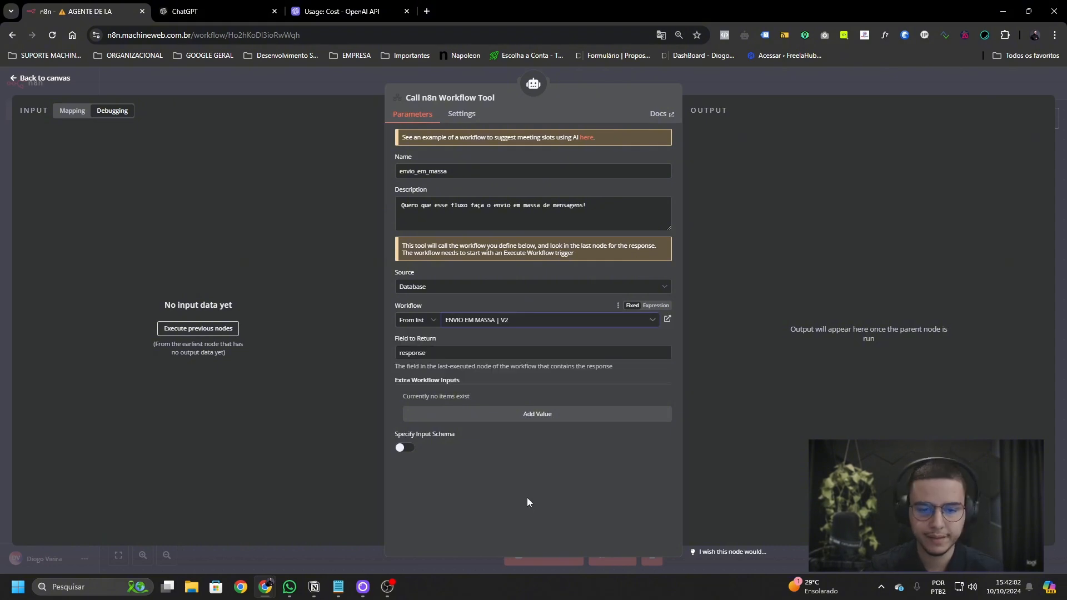
{"action": "left_click", "coordinate": [483, 354]}
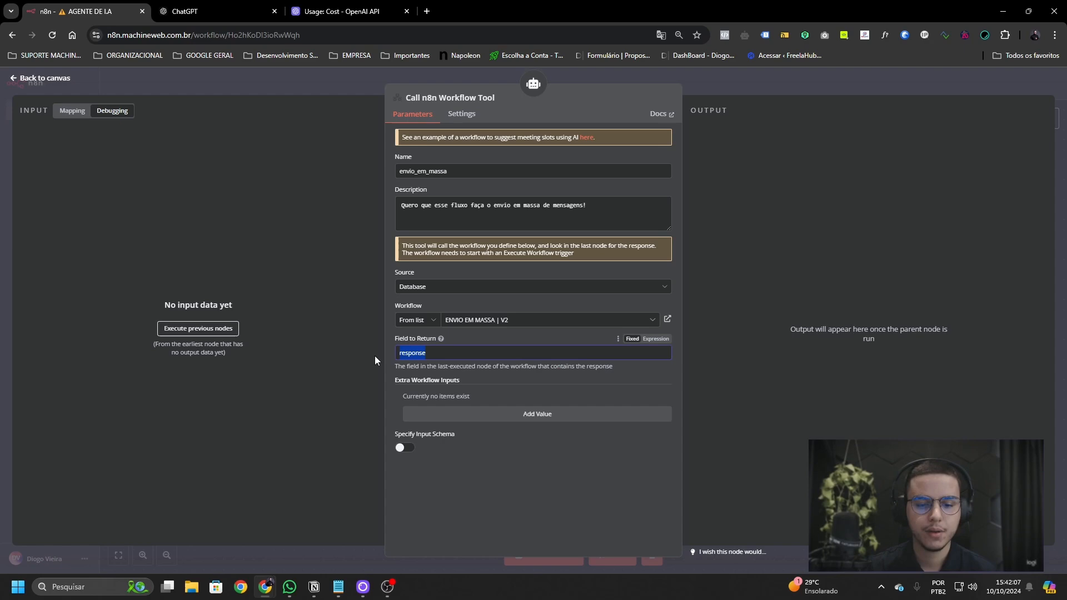
{"action": "left_click", "coordinate": [781, 89]}
{"action": "middle_click", "coordinate": [54, 121]}
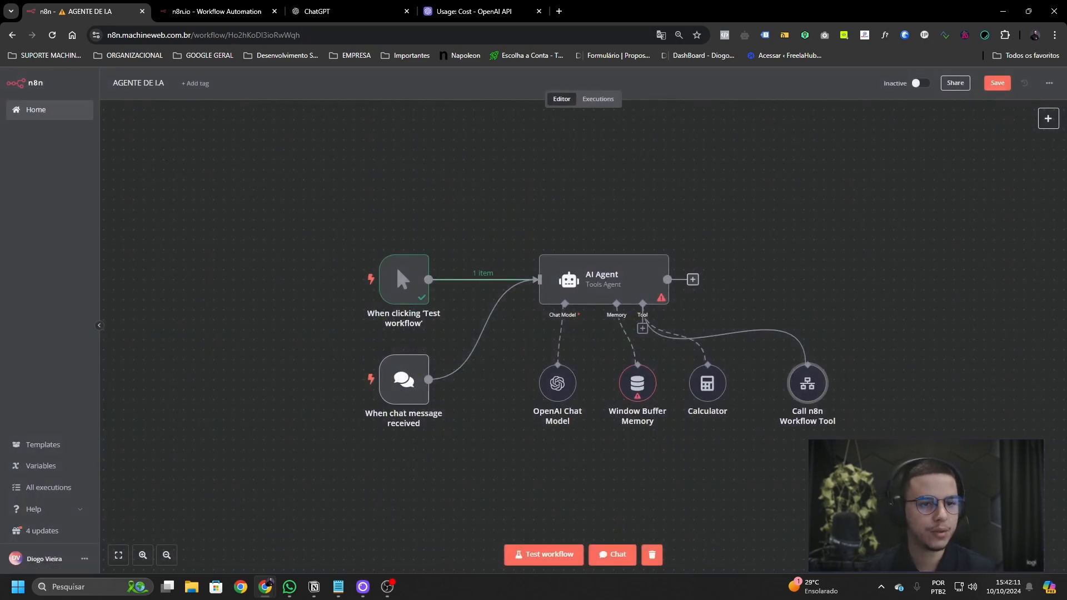
- Search the workflows for 'envi' and open ENVIO EM MASSA | V2
{"action": "key", "text": "ctrl+Tab"}
{"action": "left_click", "coordinate": [693, 57]}
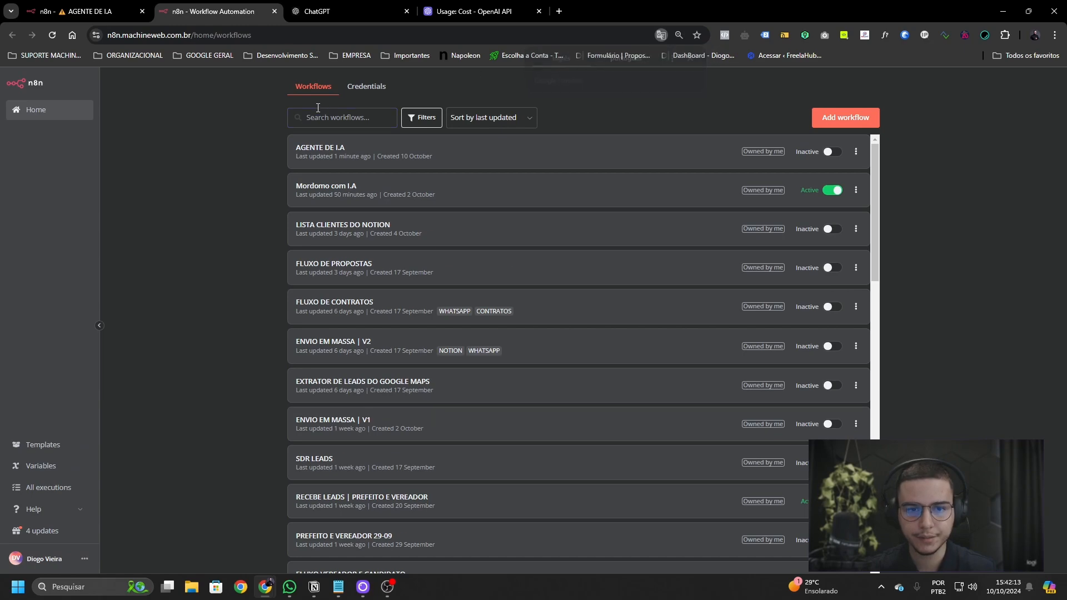
{"action": "left_click", "coordinate": [334, 119]}
{"action": "type", "text": "envi"}
{"action": "left_click", "coordinate": [351, 155]}
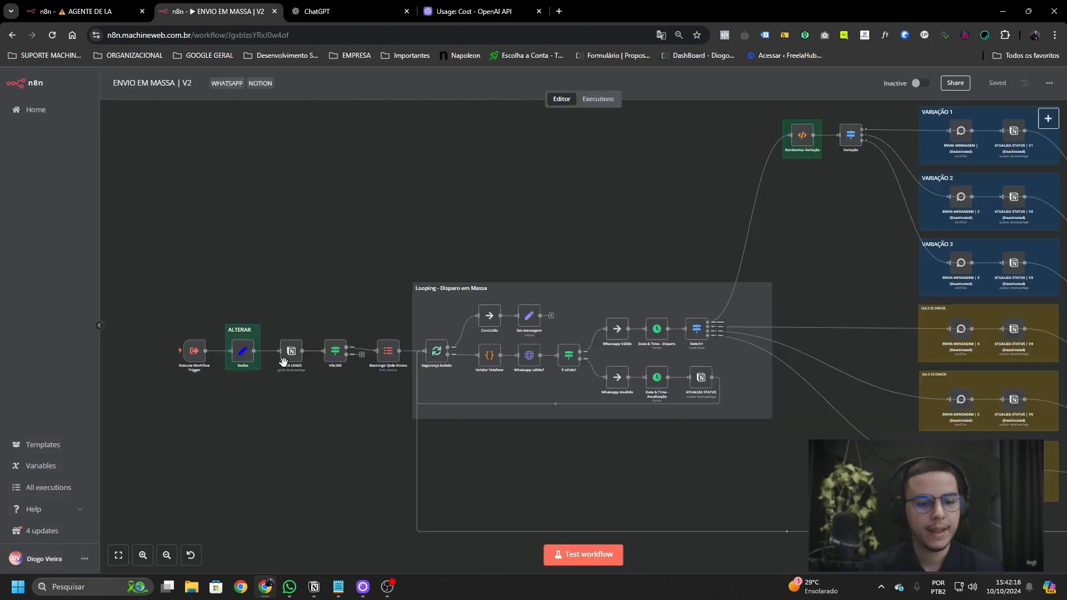
- Bring the start of the flow into view and open the Execute Workflow Trigger's settings
{"action": "scroll", "coordinate": [263, 361], "scroll_direction": "up", "scroll_amount": 4}
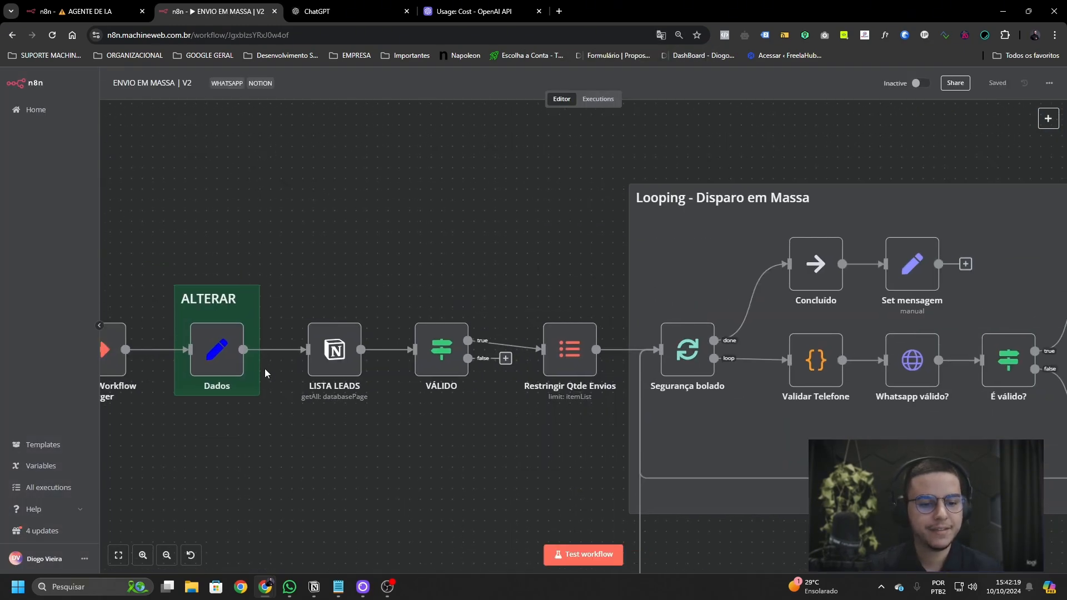
{"action": "scroll", "coordinate": [264, 369], "scroll_direction": "down", "scroll_amount": 3}
{"action": "left_click_drag", "start_coordinate": [241, 370], "coordinate": [312, 372]}
{"action": "scroll", "coordinate": [257, 392], "scroll_direction": "up", "scroll_amount": 2}
{"action": "left_click_drag", "start_coordinate": [257, 392], "coordinate": [330, 391]}
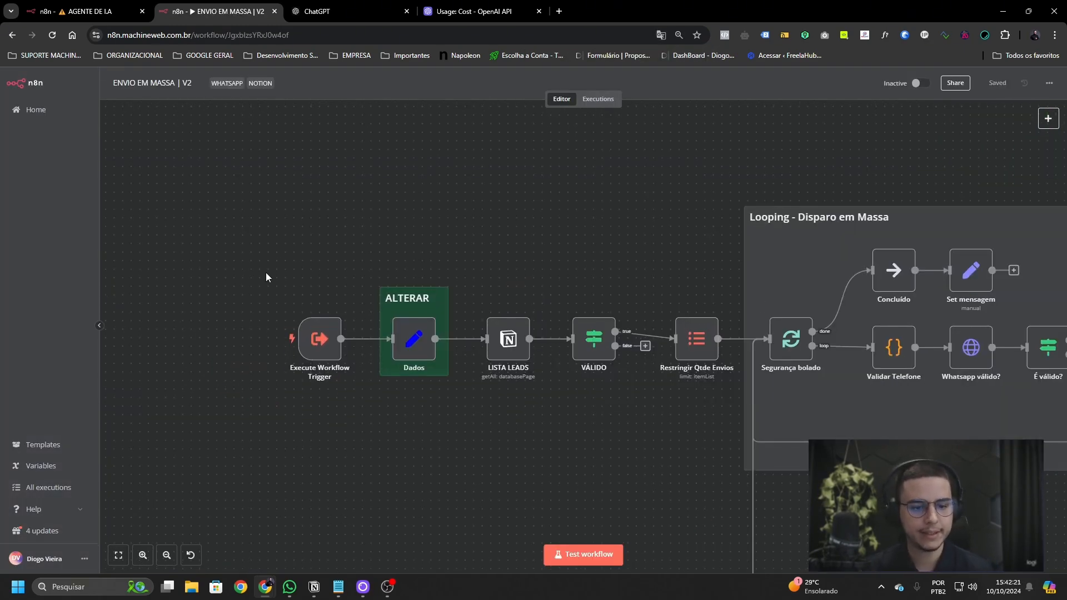
{"action": "left_click_drag", "start_coordinate": [266, 276], "coordinate": [361, 393]}
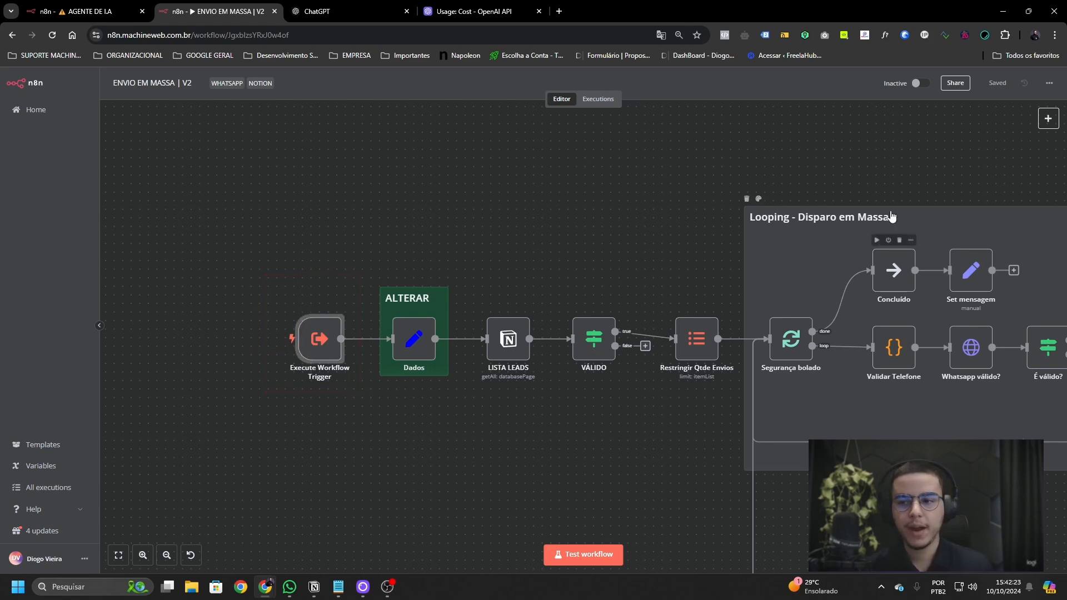
{"action": "mouse_move", "coordinate": [1049, 120]}
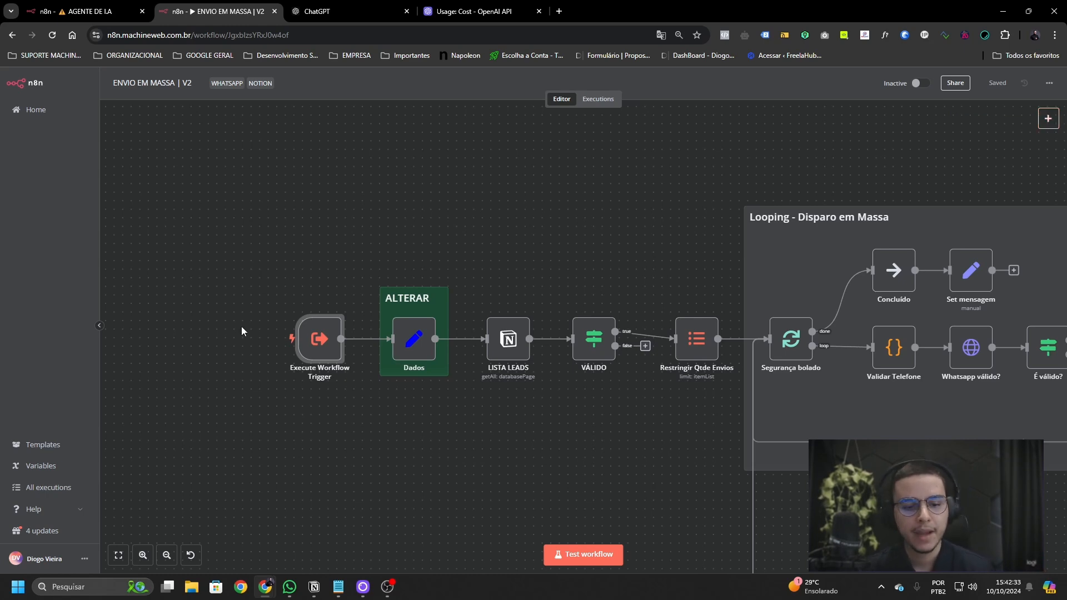
{"action": "left_click_drag", "start_coordinate": [281, 295], "coordinate": [358, 389]}
{"action": "left_click", "coordinate": [358, 389]}
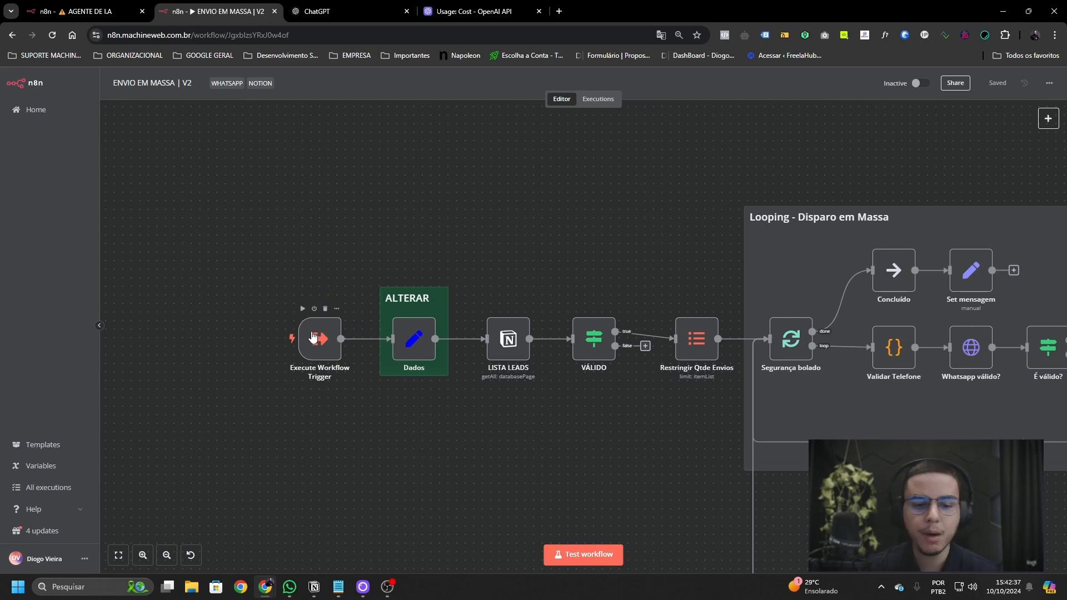
{"action": "double_click", "coordinate": [313, 337]}
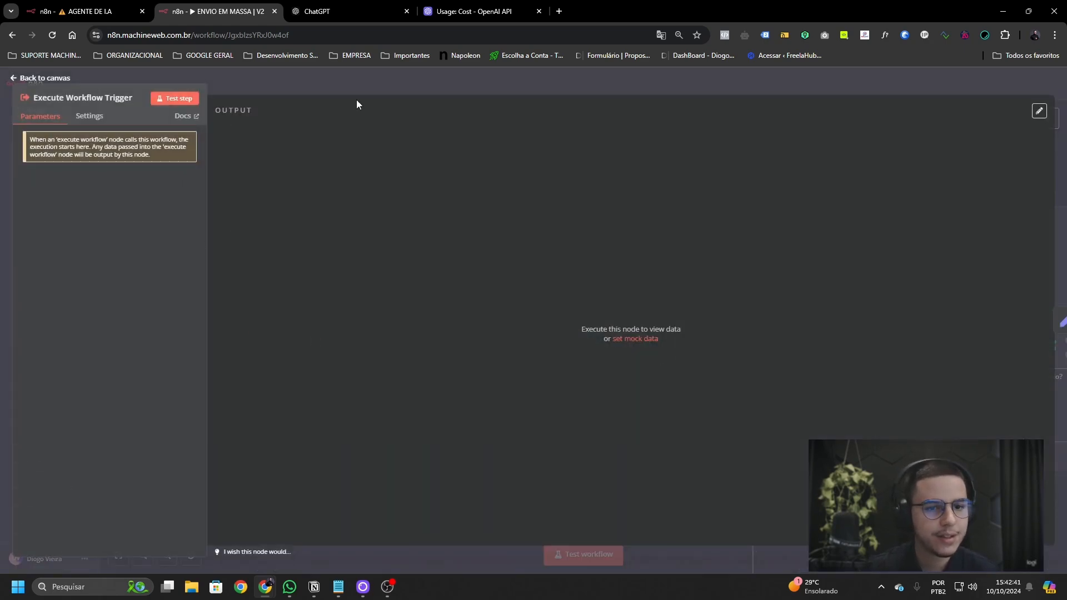
- Return to AGENTE DE I.A, nudge the Call n8n Workflow Tool node left and open it
{"action": "left_click", "coordinate": [367, 84]}
{"action": "left_click", "coordinate": [89, 11]}
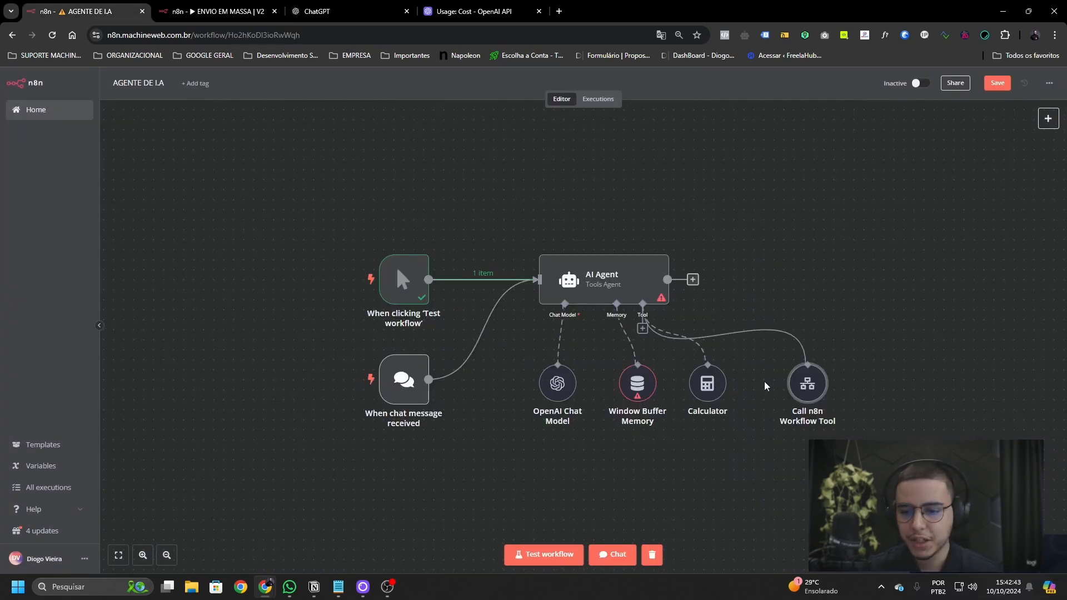
{"action": "left_click_drag", "start_coordinate": [799, 384], "coordinate": [784, 384]}
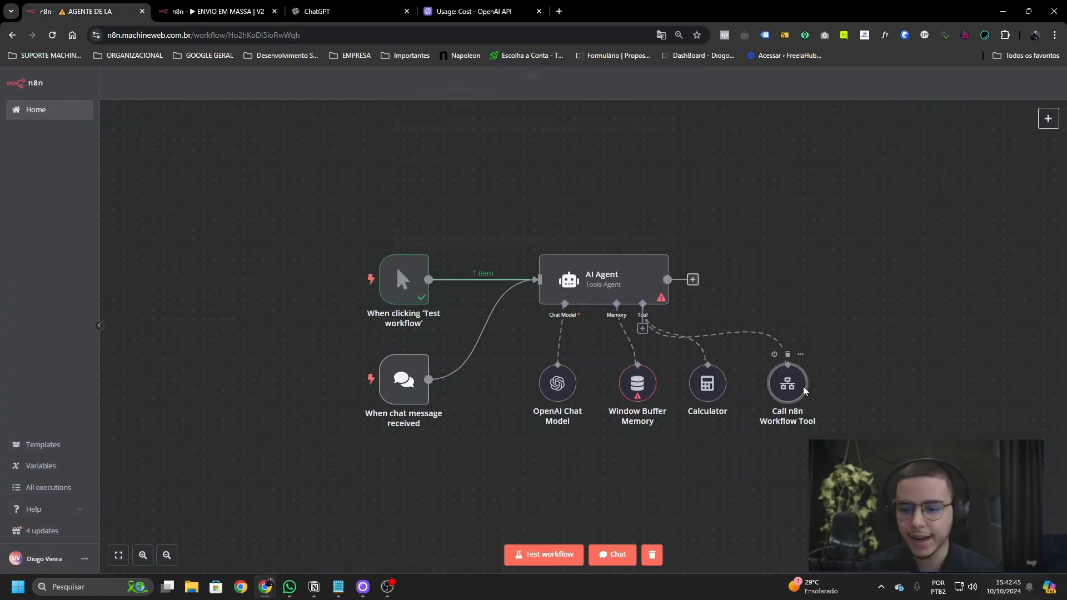
{"action": "double_click", "coordinate": [785, 382]}
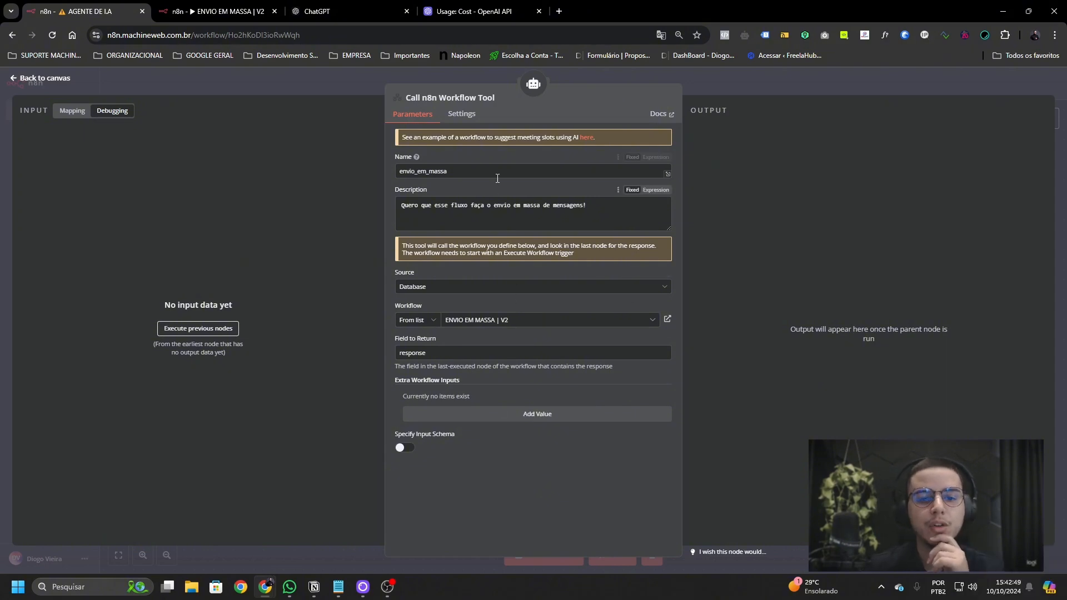
- Review the tool's name envio_em_massa and its description, then close its settings
{"action": "double_click", "coordinate": [439, 171]}
{"action": "left_click", "coordinate": [444, 211]}
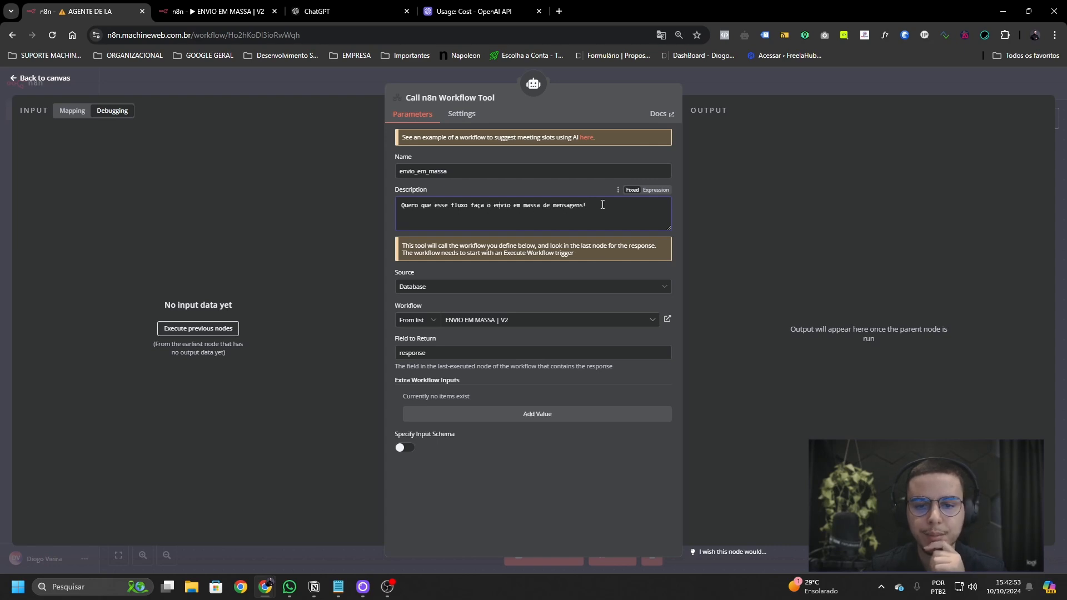
{"action": "left_click_drag", "start_coordinate": [602, 204], "coordinate": [328, 219]}
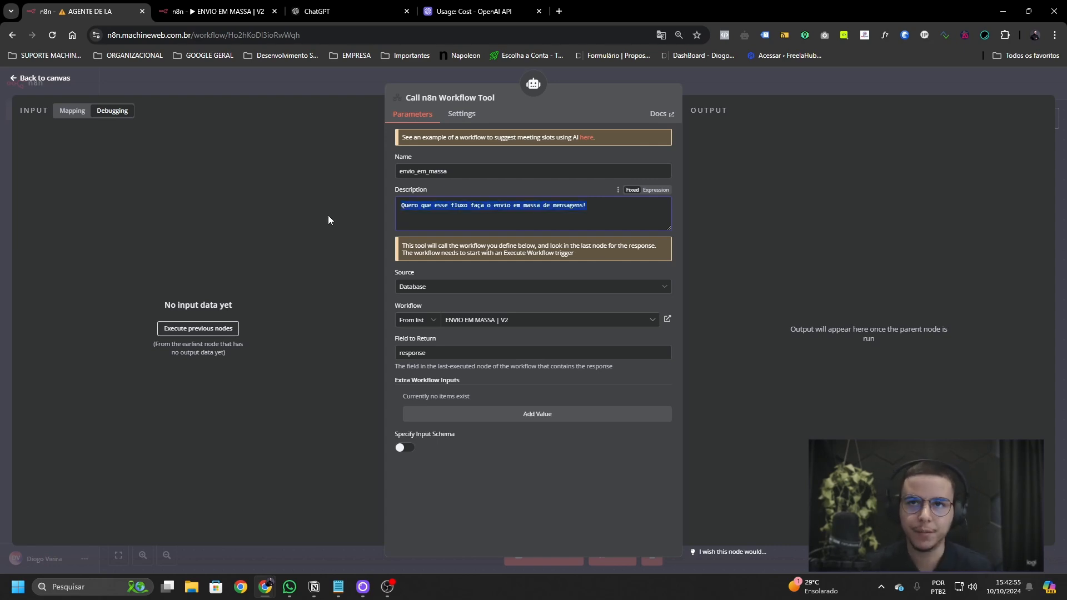
{"action": "left_click", "coordinate": [521, 220]}
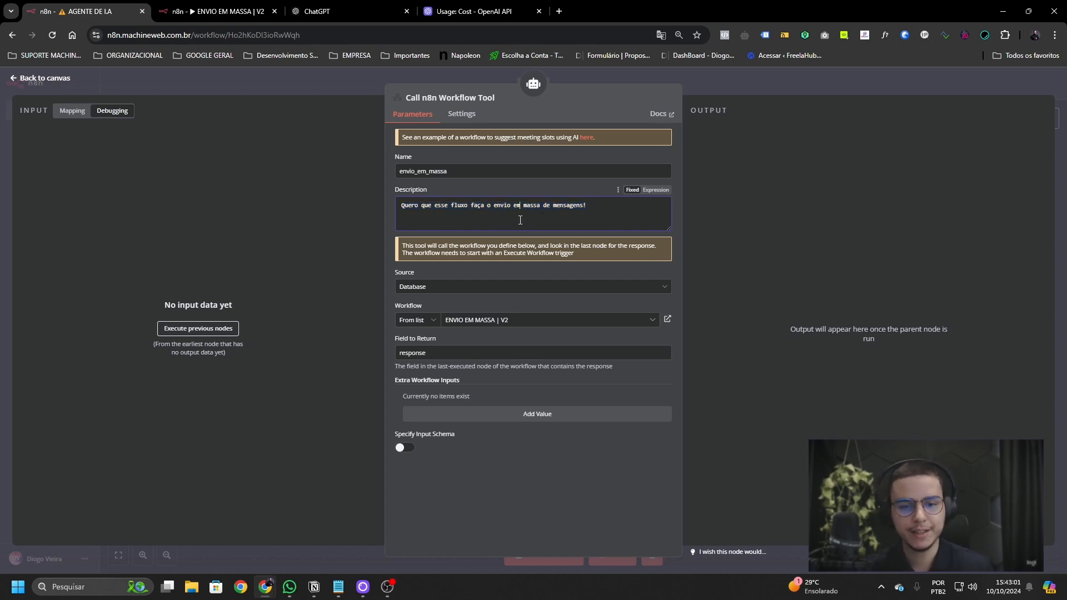
{"action": "left_click", "coordinate": [791, 82]}
- Draft 'Quero fazer o envio em massa!' in the agent's test chat, then close the chat window
{"action": "double_click", "coordinate": [403, 386]}
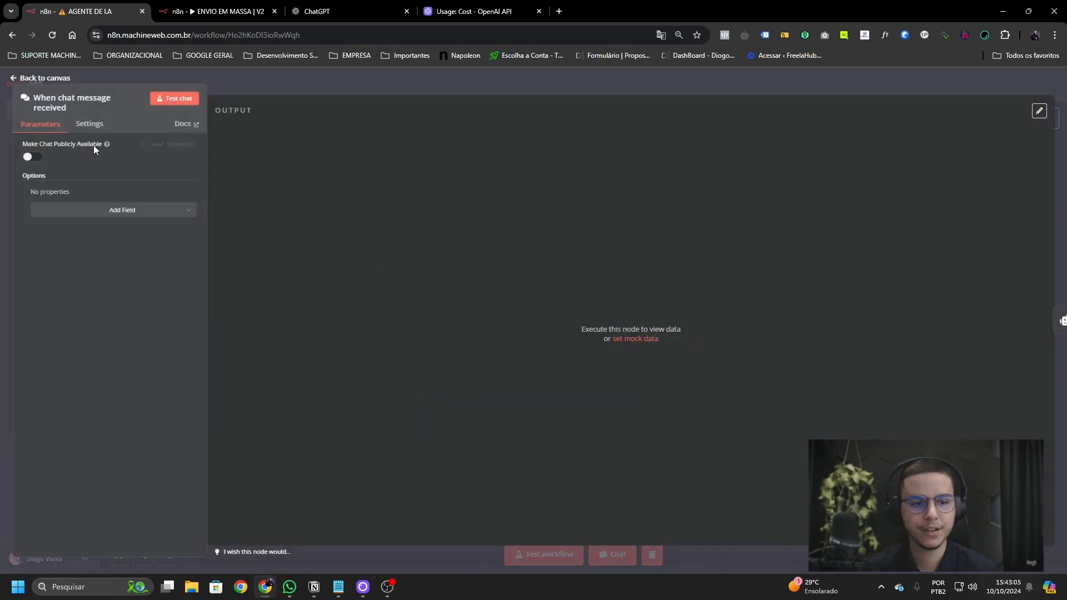
{"action": "left_click", "coordinate": [196, 81]}
{"action": "double_click", "coordinate": [398, 385]}
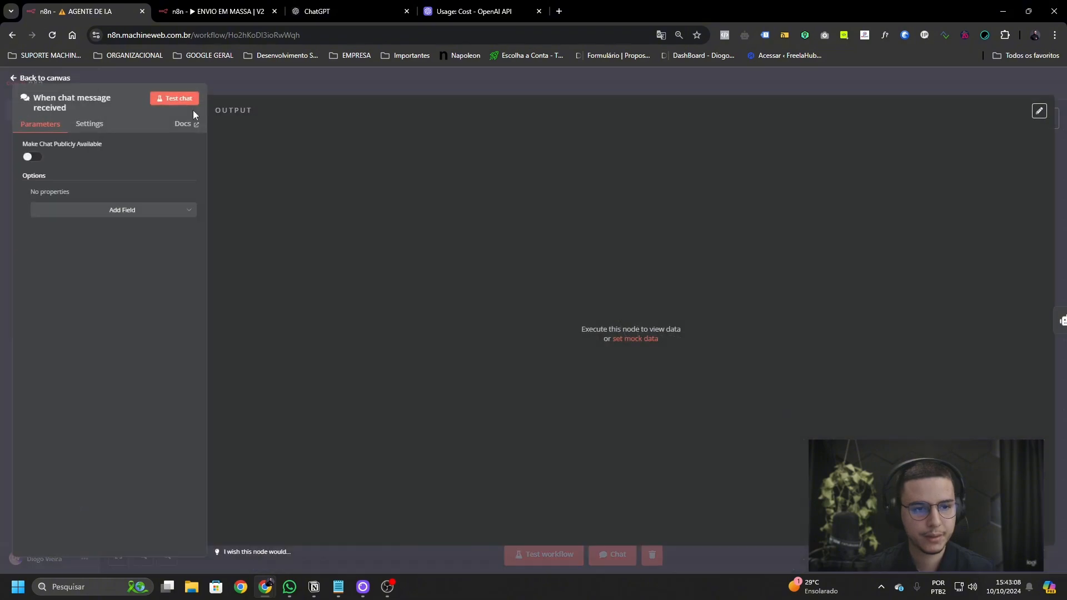
{"action": "left_click", "coordinate": [177, 99]}
{"action": "type", "text": "Quero "}
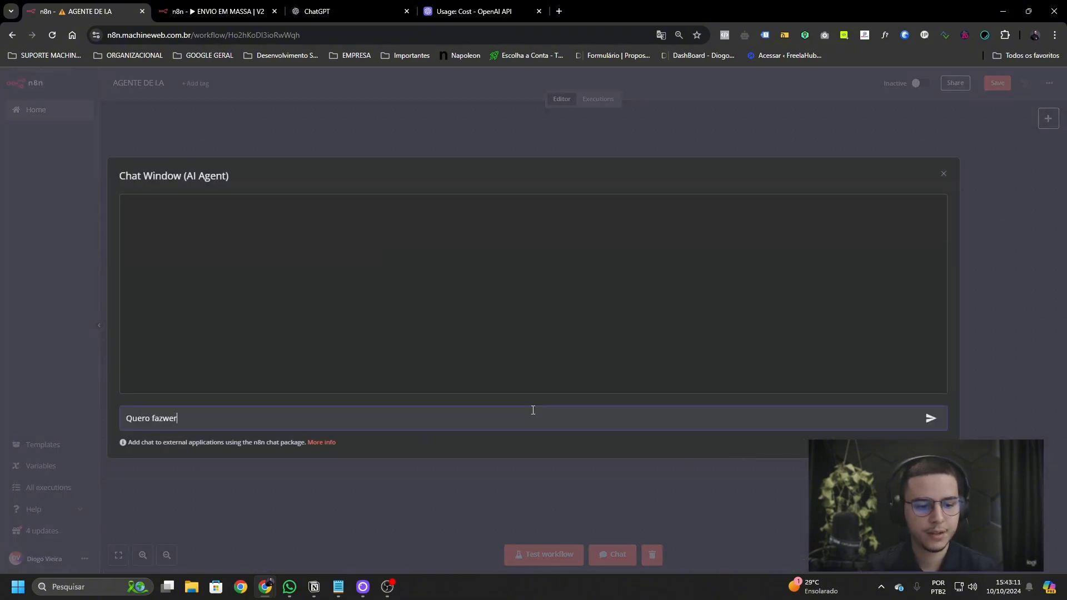
{"action": "type", "text": "fazer o envio em massa!"}
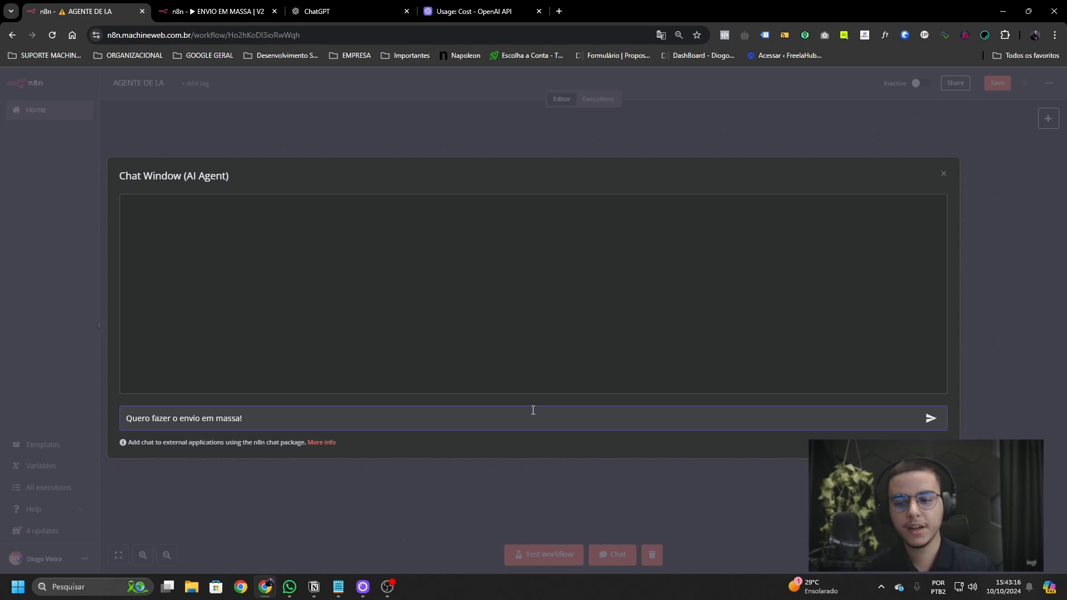
{"action": "key", "text": "ctrl+a"}
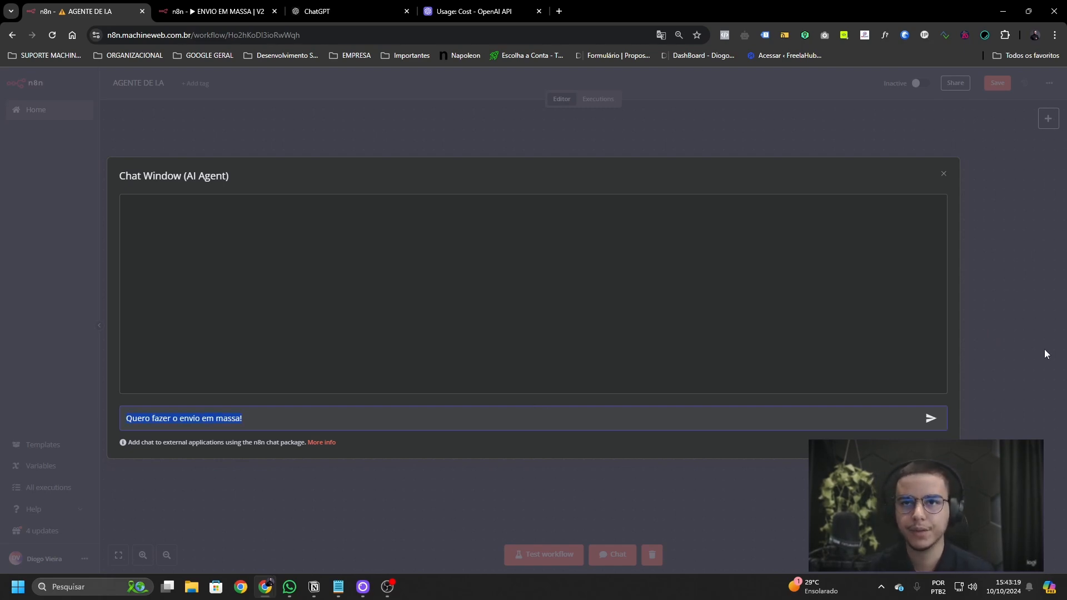
{"action": "left_click", "coordinate": [944, 174]}
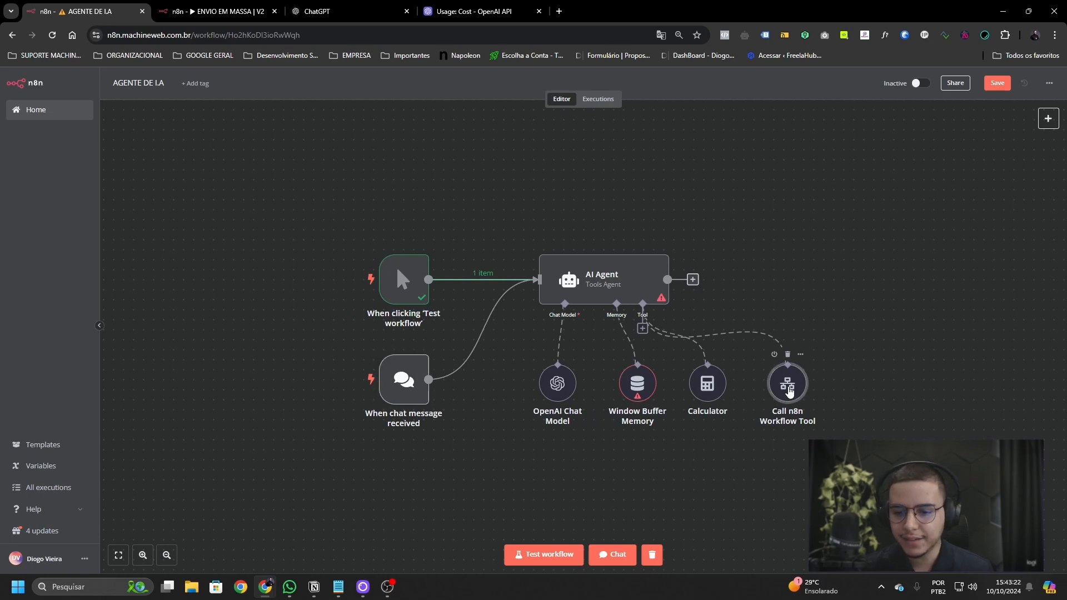
- Confirm the tool's Field to Return reads 'response' and view the ENVIO EM MASSA | V2 workflow
{"action": "double_click", "coordinate": [787, 383]}
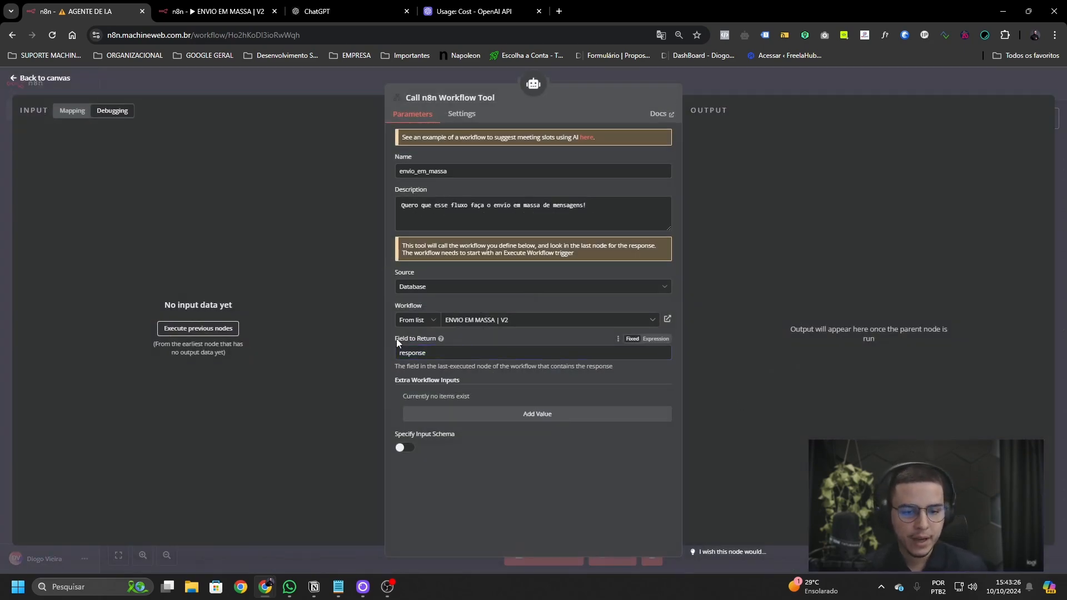
{"action": "double_click", "coordinate": [438, 354]}
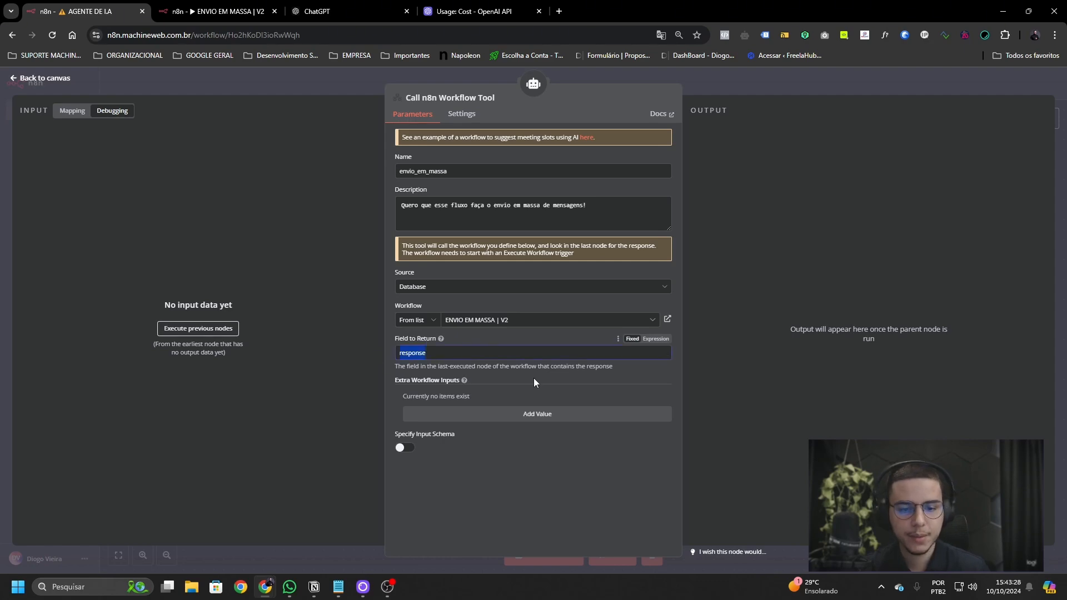
{"action": "left_click", "coordinate": [224, 12]}
{"action": "scroll", "coordinate": [569, 288], "scroll_direction": "down", "scroll_amount": 6}
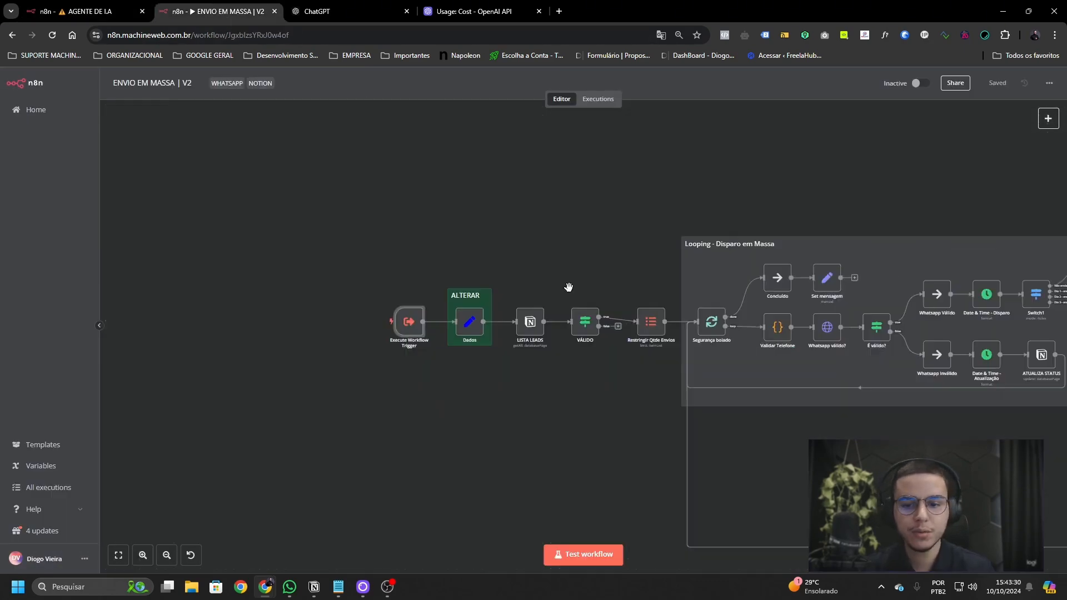
{"action": "scroll", "coordinate": [608, 268], "scroll_direction": "right", "scroll_amount": 4}
{"action": "scroll", "coordinate": [877, 407], "scroll_direction": "left", "scroll_amount": 1}
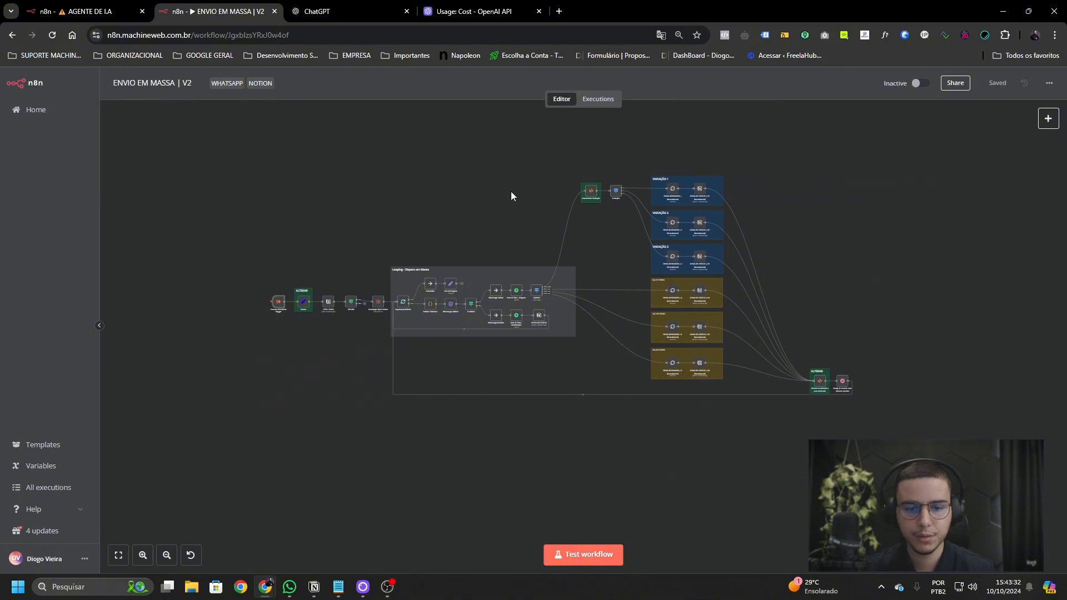
{"action": "scroll", "coordinate": [441, 255], "scroll_direction": "up", "scroll_amount": 6}
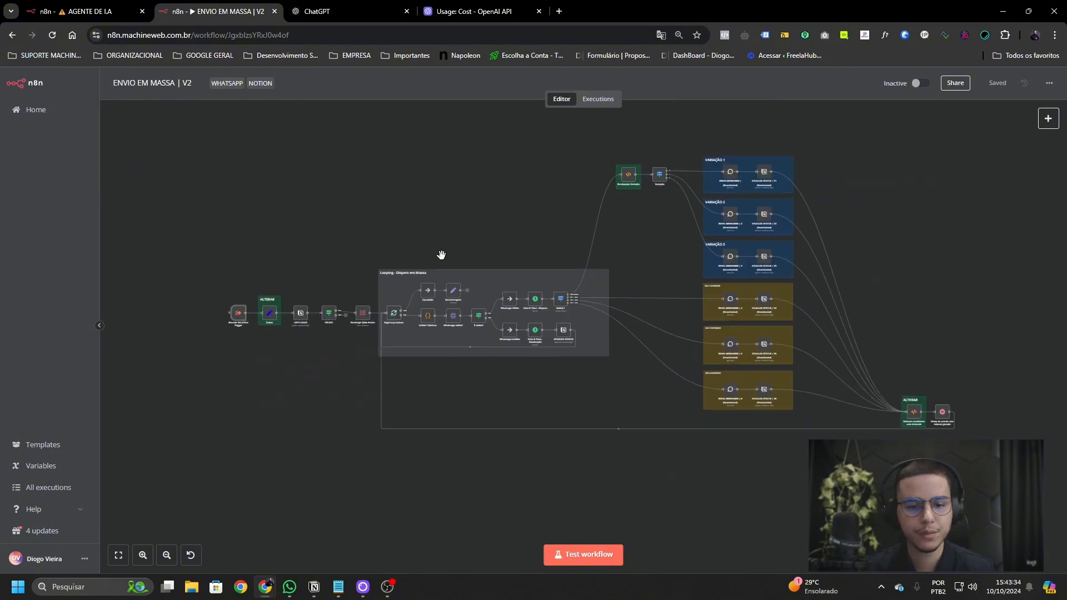
{"action": "scroll", "coordinate": [444, 354], "scroll_direction": "up", "scroll_amount": 2}
{"action": "scroll", "coordinate": [500, 345], "scroll_direction": "down", "scroll_amount": 1}
- Inspect Set mensagem's 'response' field and success message, then return to the AGENTE DE I.A canvas
{"action": "double_click", "coordinate": [535, 332]}
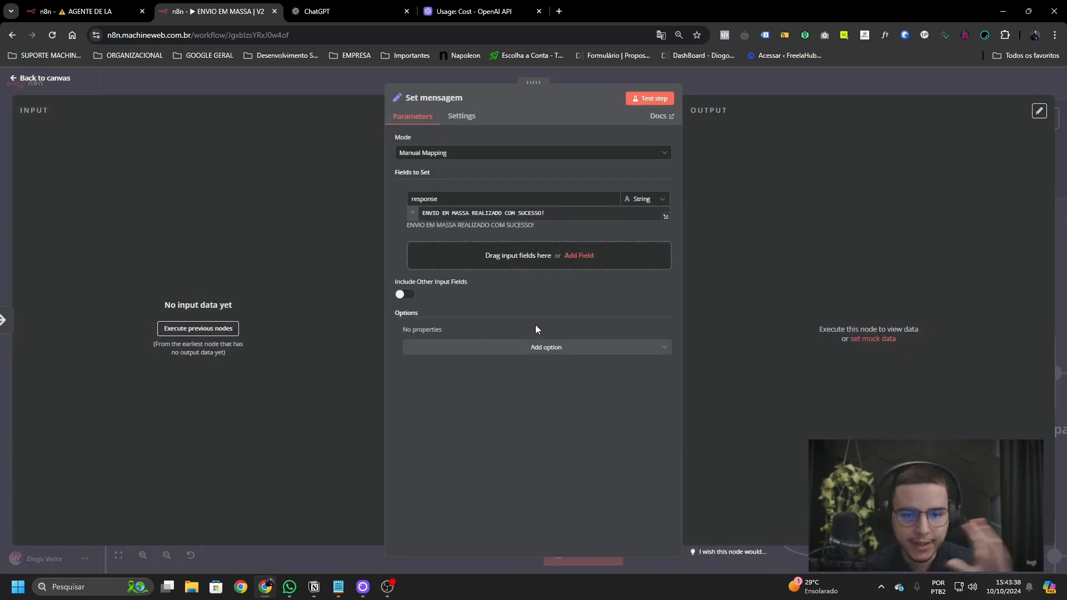
{"action": "left_click_drag", "start_coordinate": [489, 199], "coordinate": [409, 199]}
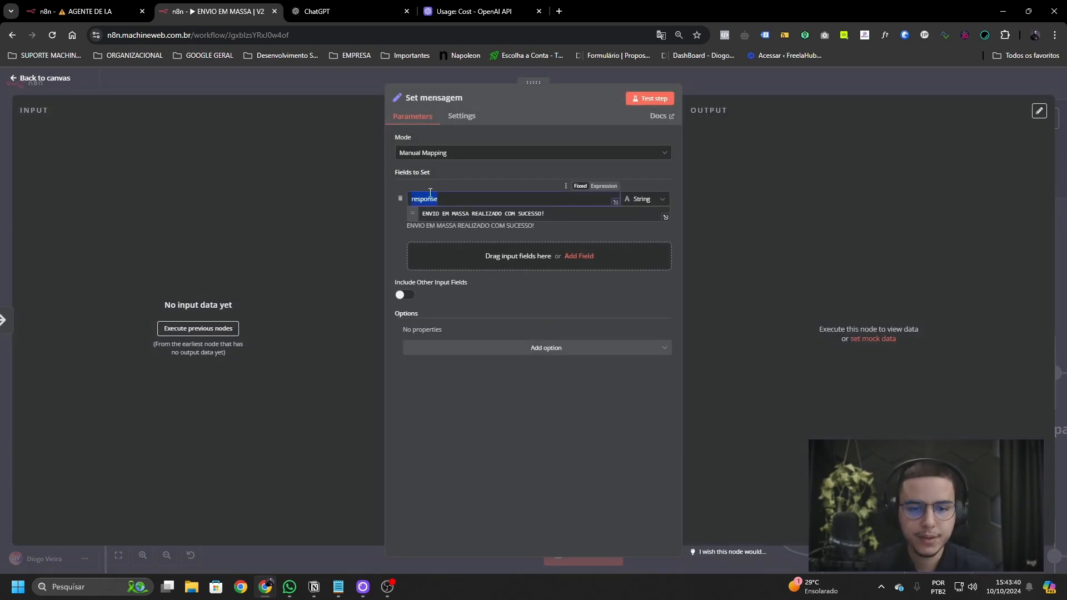
{"action": "left_click_drag", "start_coordinate": [553, 213], "coordinate": [401, 213]}
{"action": "left_click", "coordinate": [510, 423]}
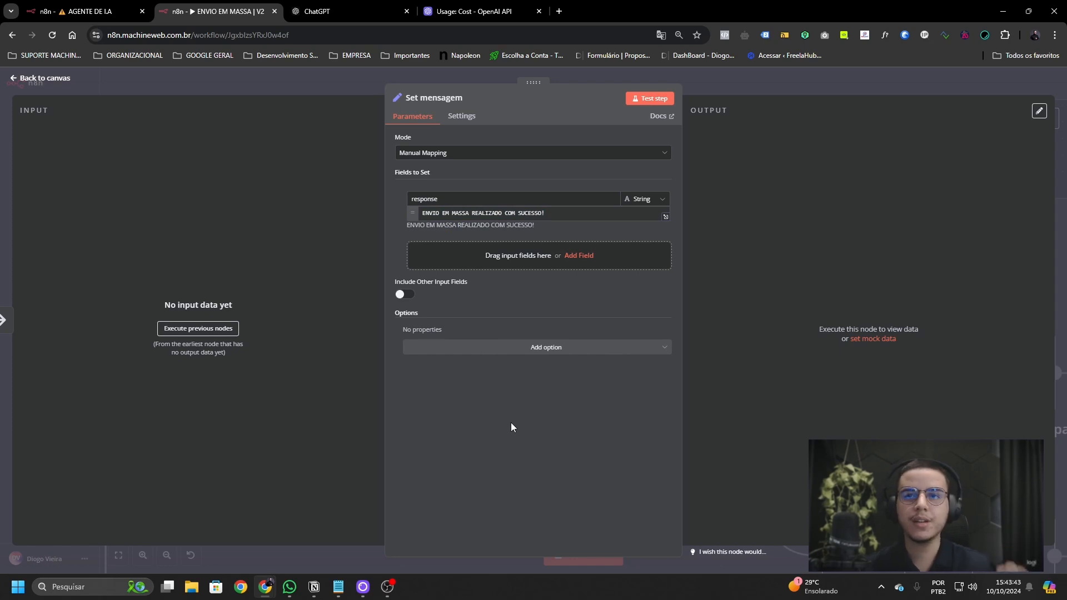
{"action": "left_click", "coordinate": [62, 13]}
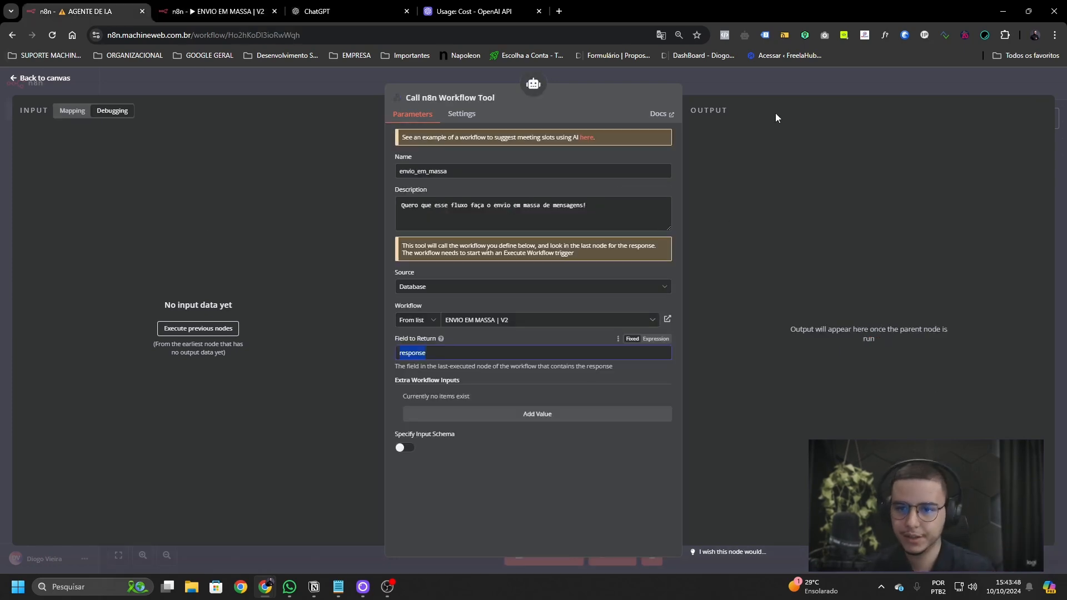
{"action": "left_click", "coordinate": [758, 88]}
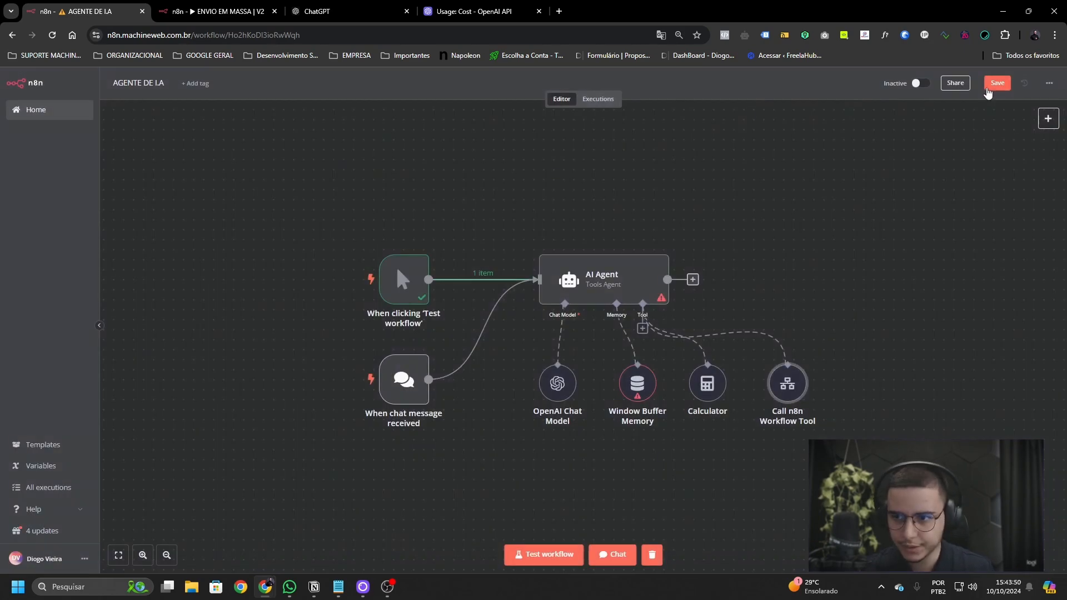
- Reopen the Call n8n Workflow Tool and re-edit its Field to Return, leaving it as 'response'
{"action": "scroll", "coordinate": [682, 255], "scroll_direction": "right", "scroll_amount": 1}
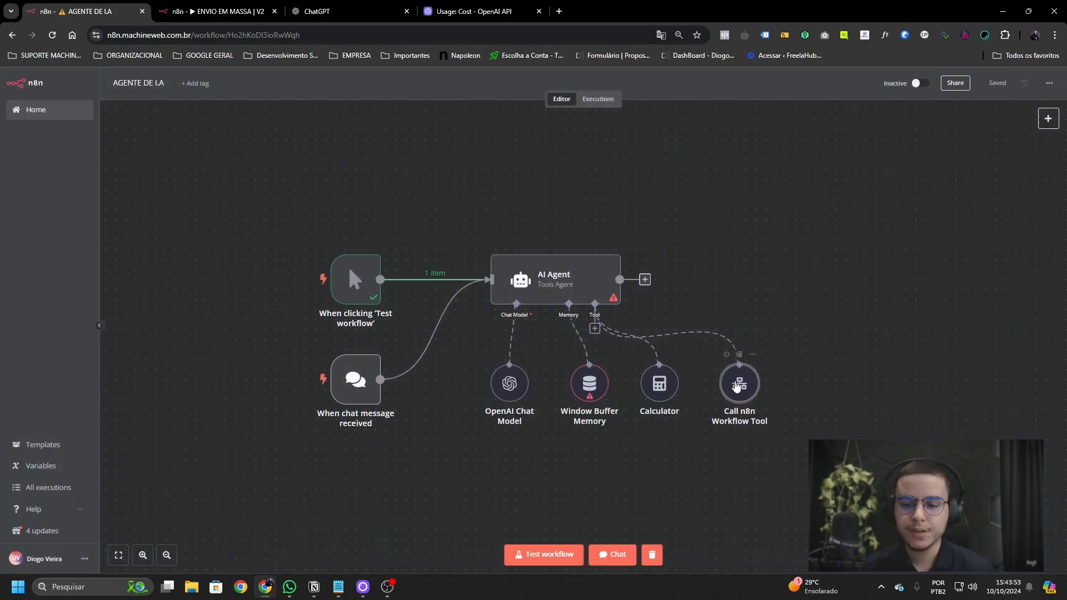
{"action": "double_click", "coordinate": [736, 384]}
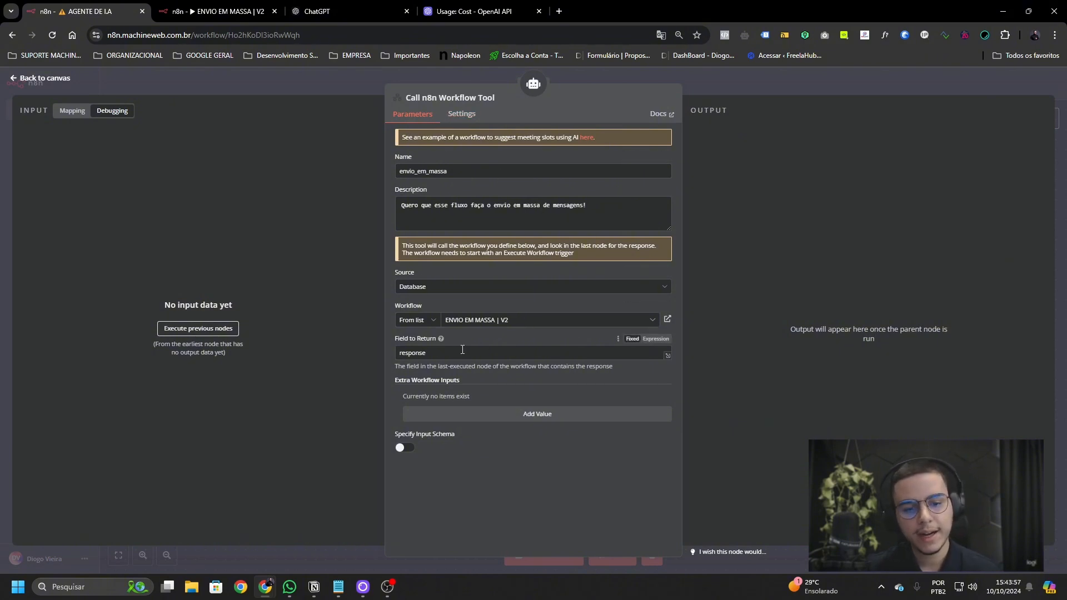
{"action": "left_click_drag", "start_coordinate": [427, 353], "coordinate": [407, 352]}
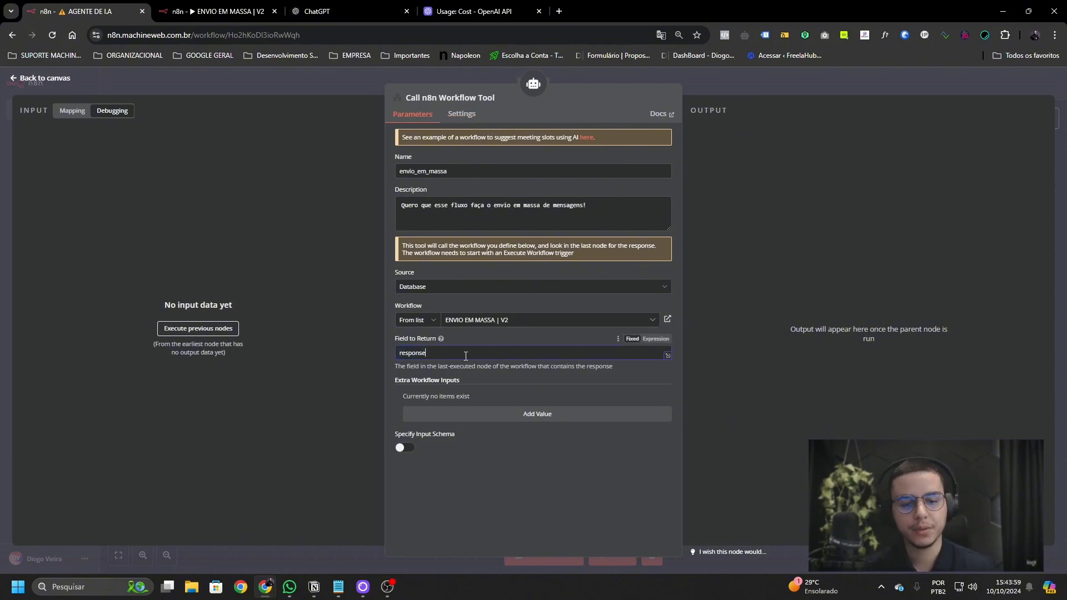
{"action": "double_click", "coordinate": [413, 353]}
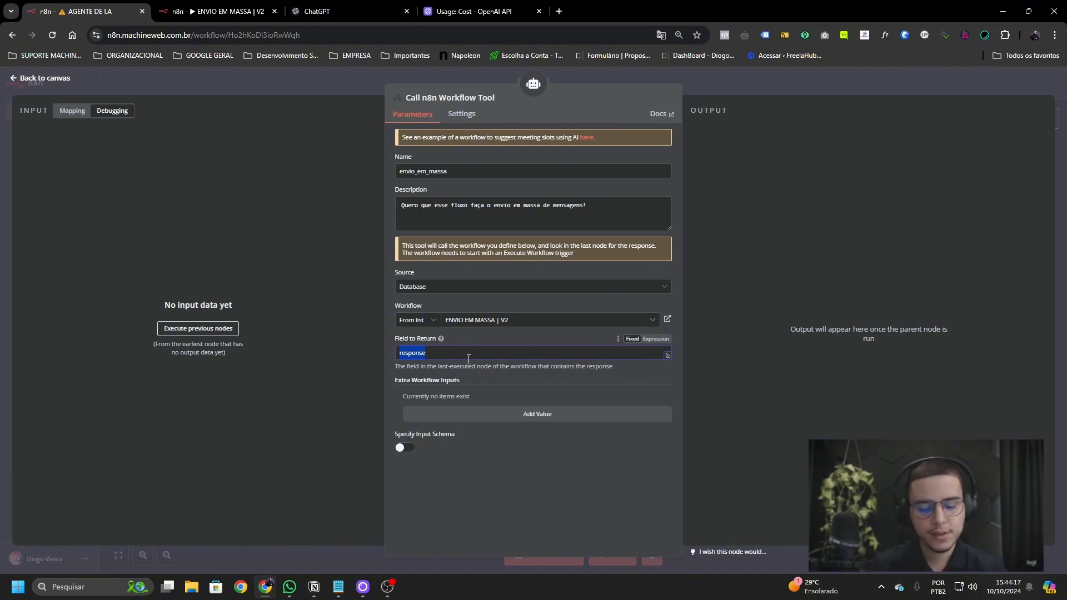
{"action": "type", "text": "responda"}
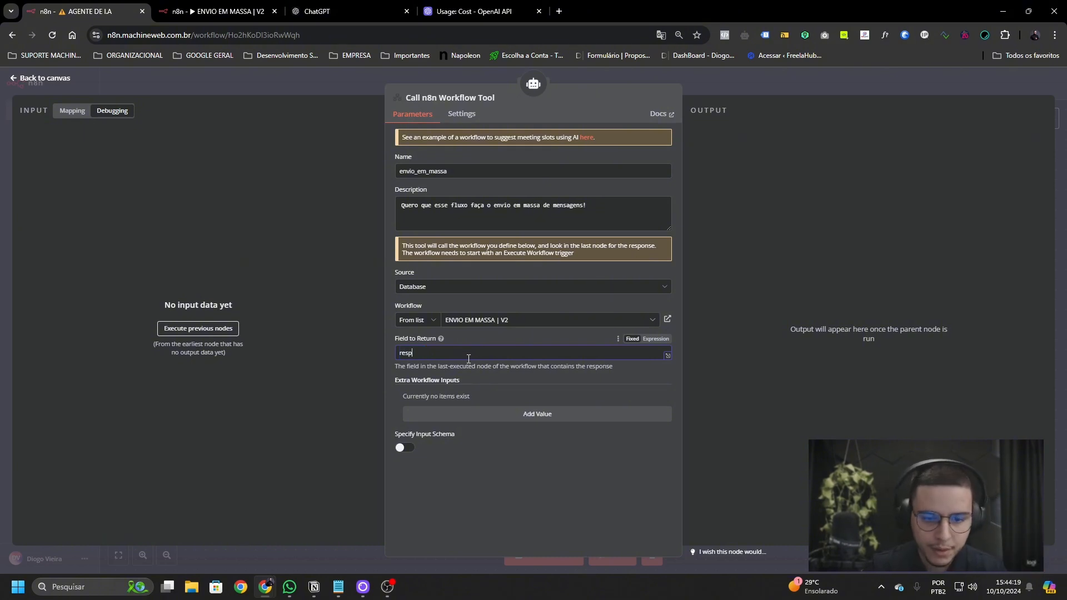
{"action": "key", "text": "BackSpace"}
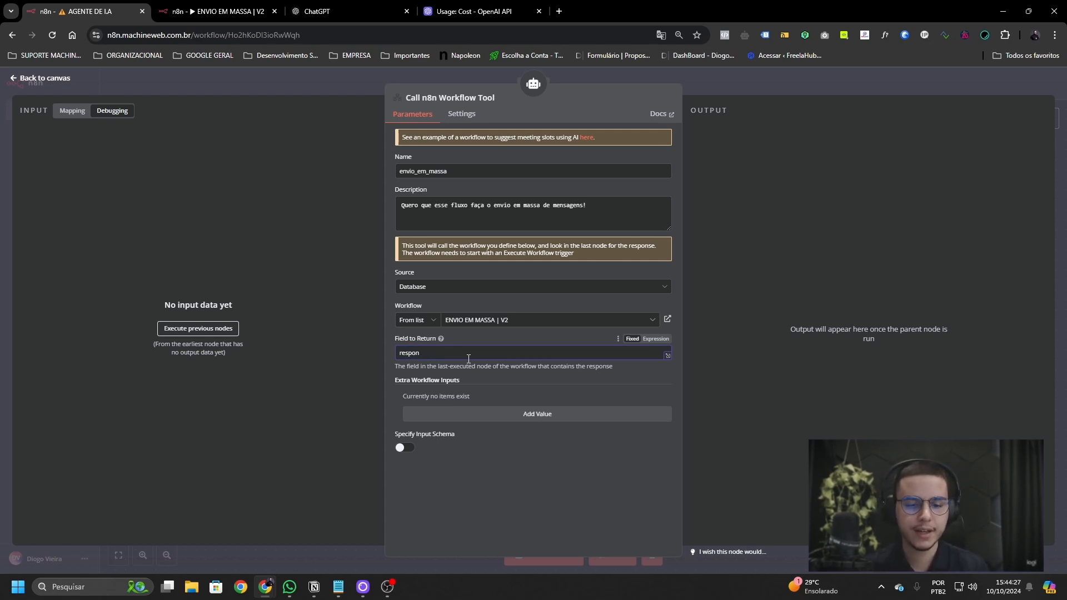
{"action": "left_click", "coordinate": [515, 457]}
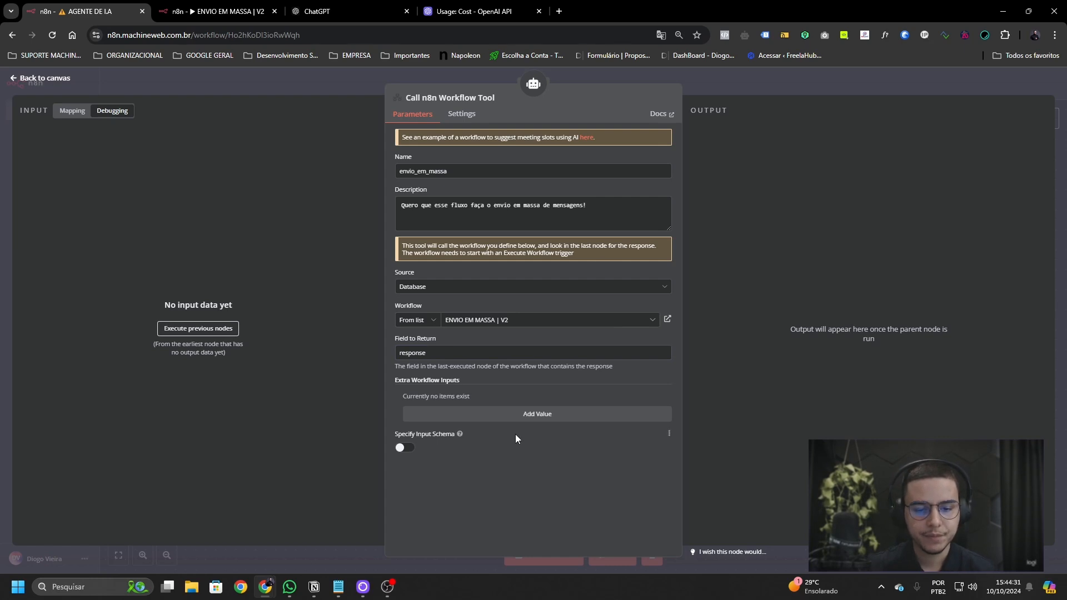
- Add an extra workflow input named 'Quantidade de Leads' with type String
{"action": "left_click", "coordinate": [522, 414]}
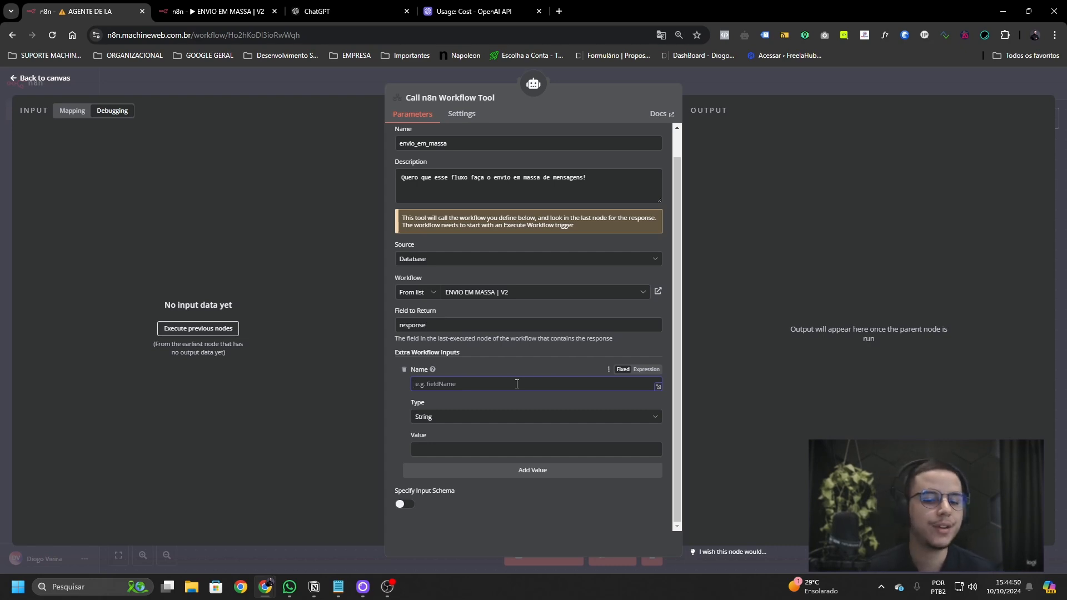
{"action": "type", "text": "Quan"}
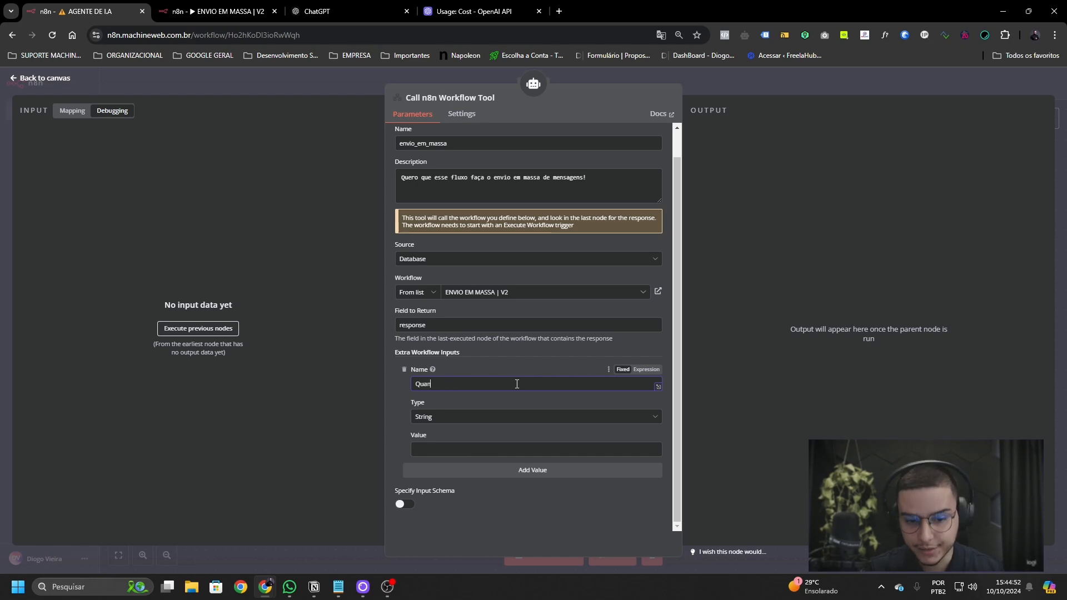
{"action": "type", "text": "tidade de Leads"}
{"action": "left_click", "coordinate": [517, 417]}
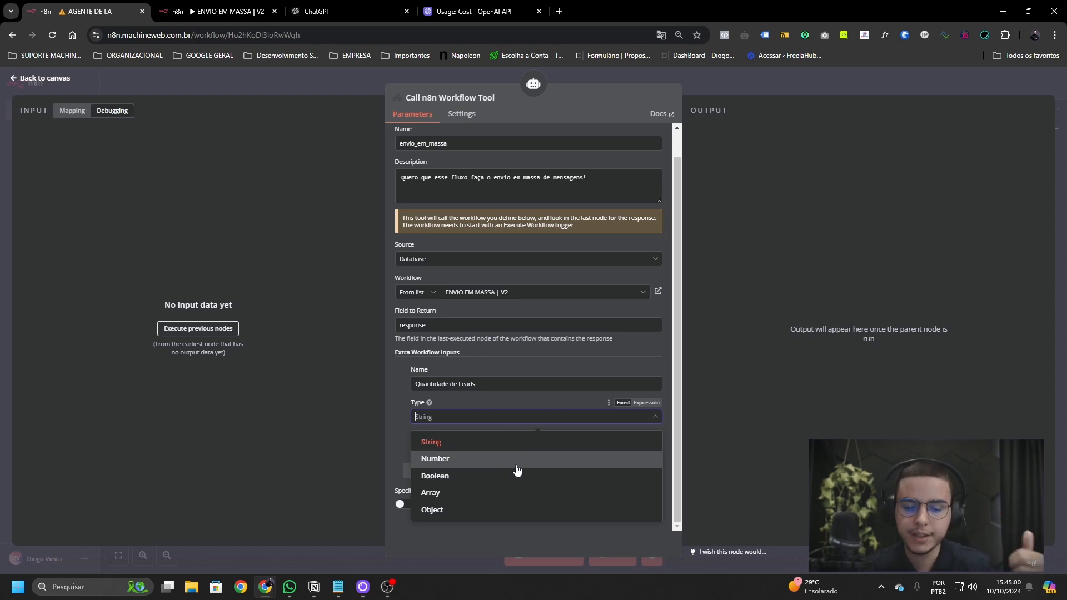
{"action": "left_click", "coordinate": [515, 441]}
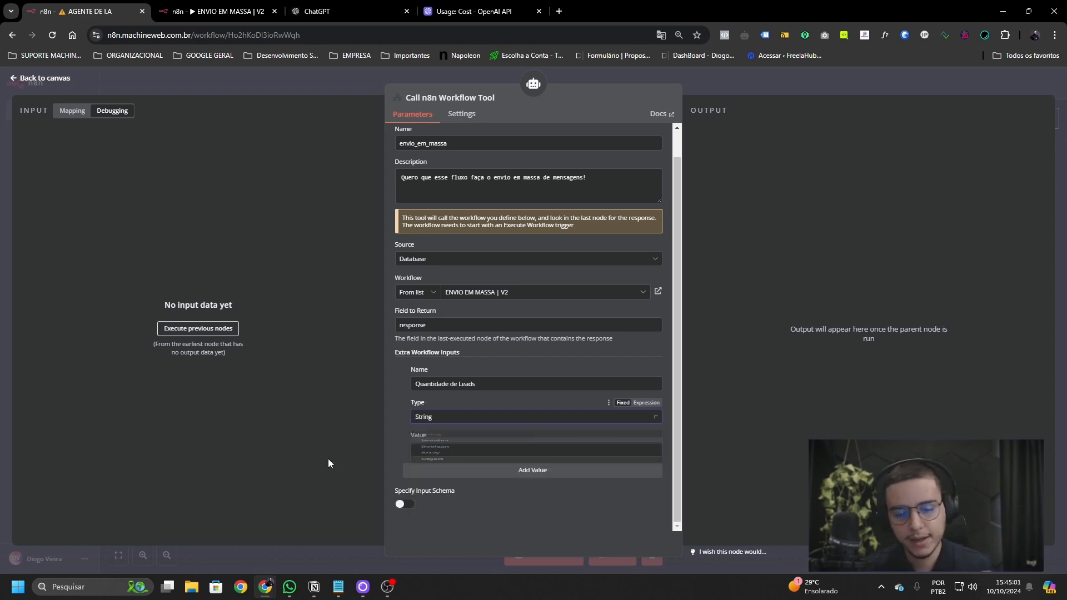
{"action": "left_click", "coordinate": [514, 451]}
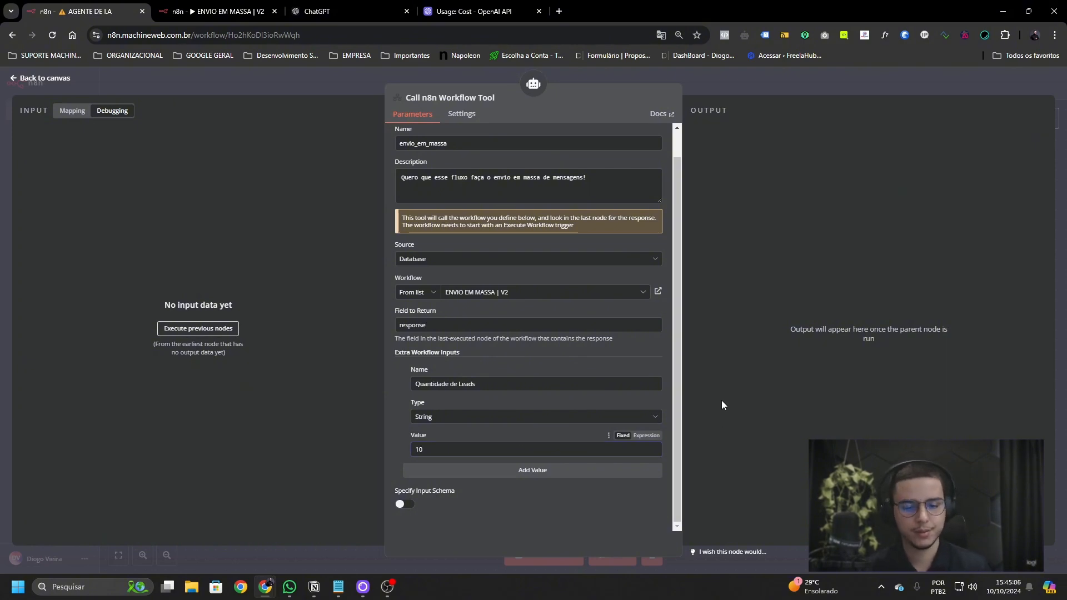
{"action": "left_click_drag", "start_coordinate": [509, 383], "coordinate": [356, 377]}
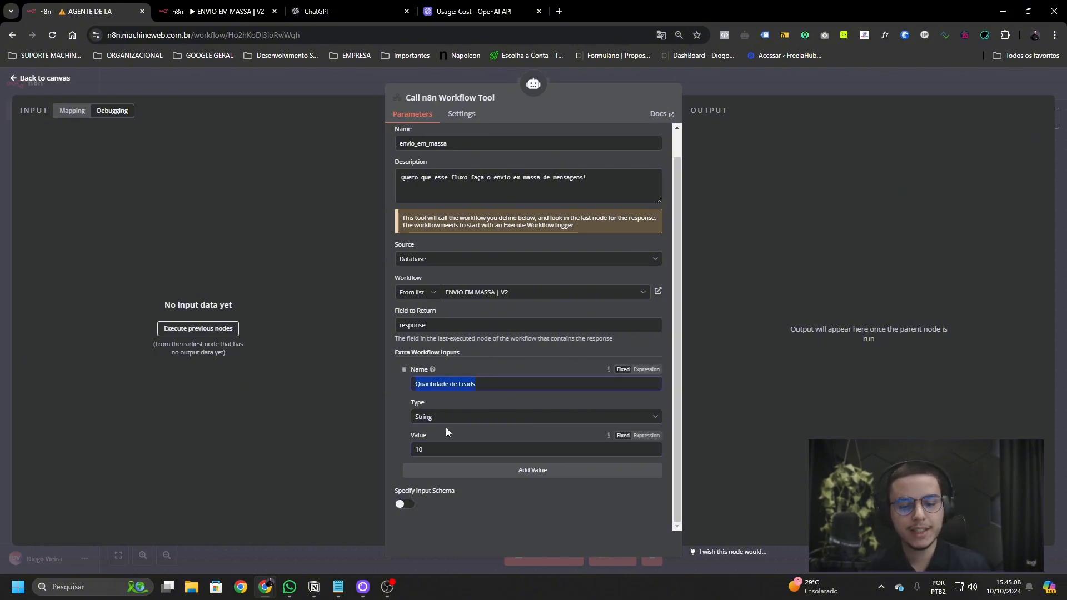
- Give the Quantidade de Leads input the fixed value 10, then bring up ENVIO EM MASSA | V2
{"action": "left_click", "coordinate": [213, 14]}
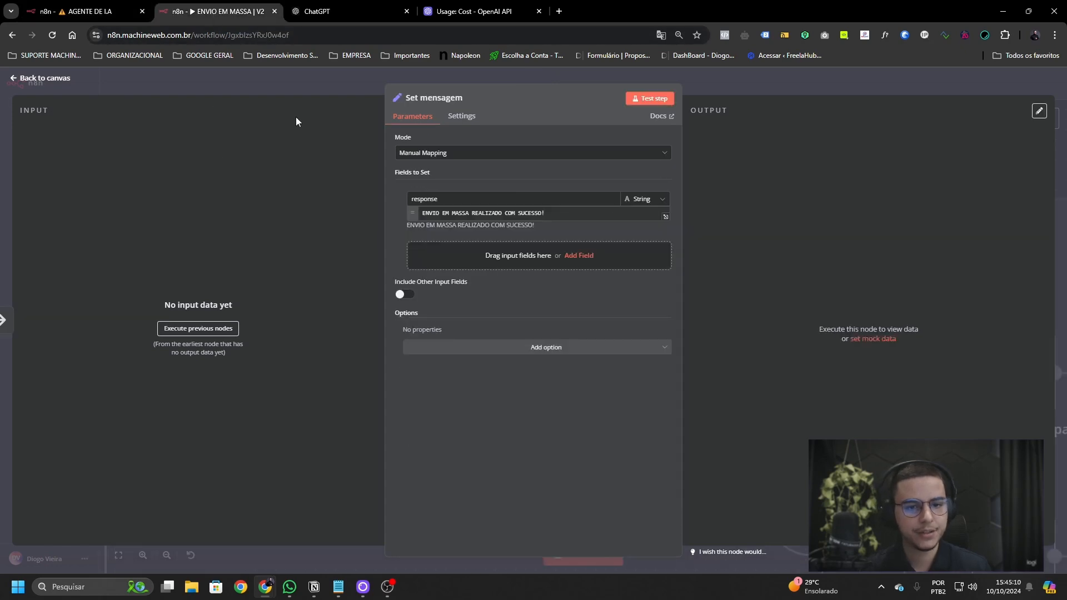
{"action": "left_click", "coordinate": [74, 19]}
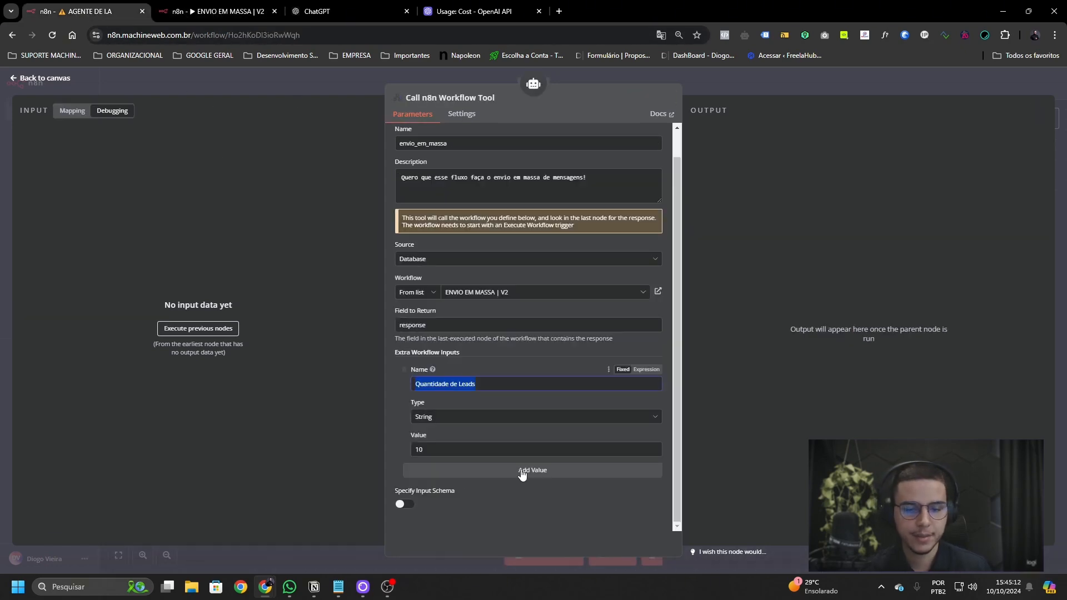
{"action": "left_click", "coordinate": [530, 448]}
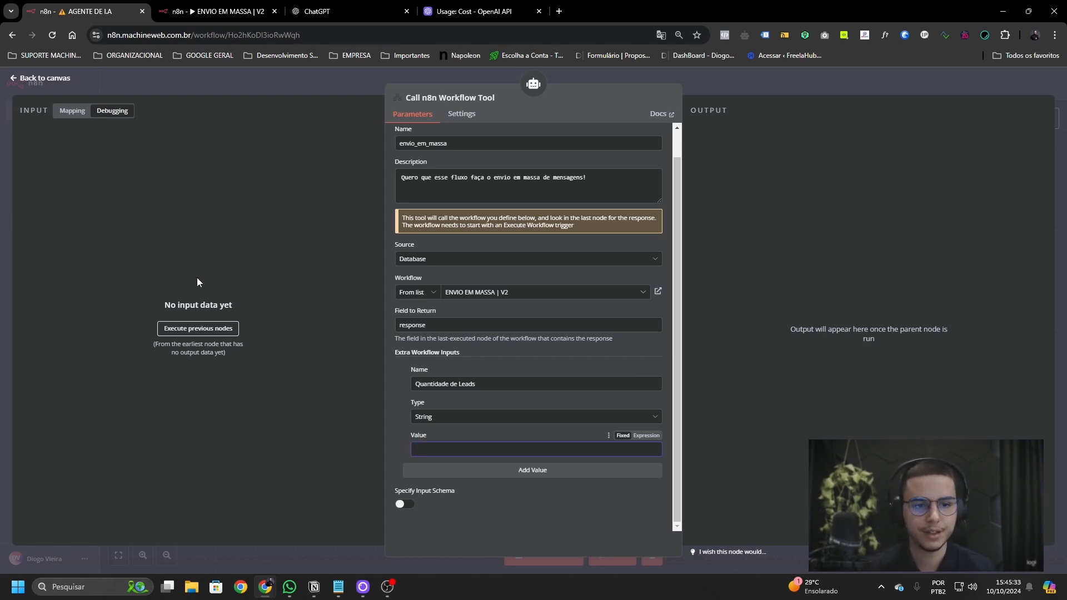
{"action": "left_click", "coordinate": [78, 113]}
{"action": "left_click_drag", "start_coordinate": [81, 167], "coordinate": [121, 168]}
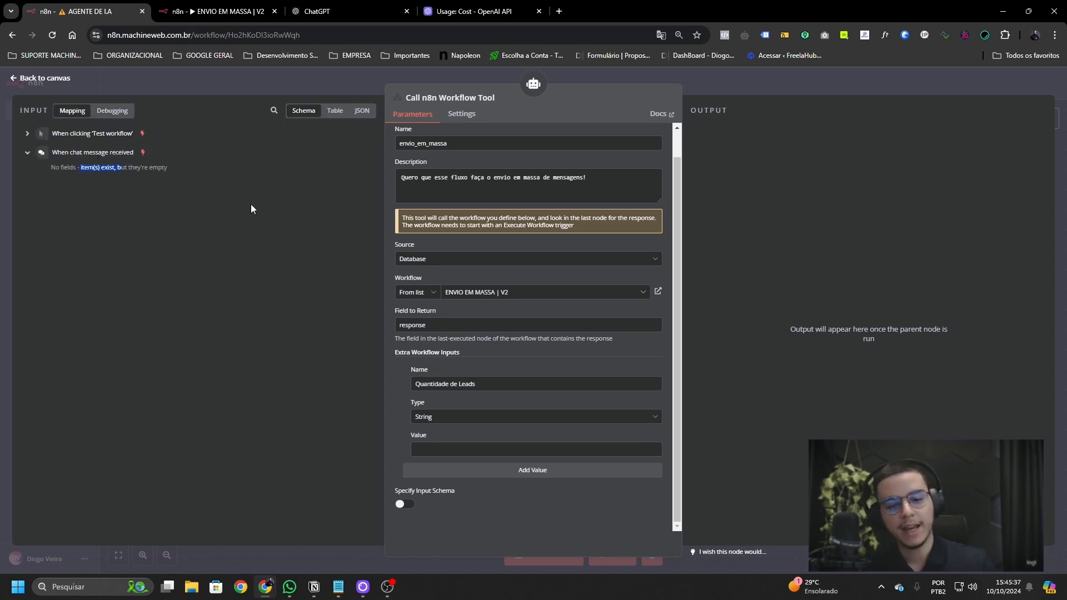
{"action": "left_click", "coordinate": [534, 452]}
{"action": "type", "text": "10"}
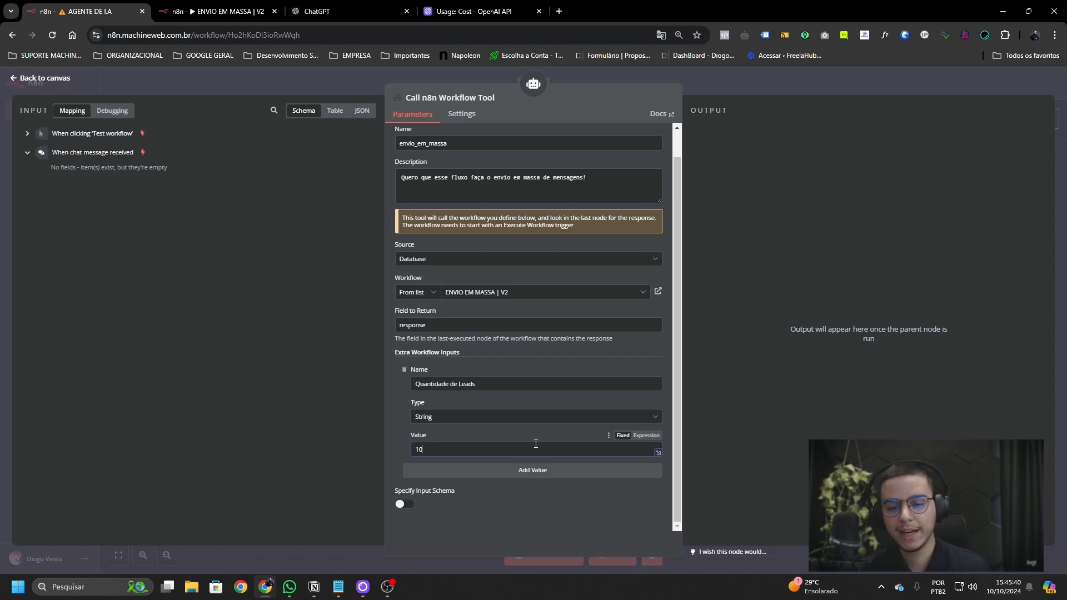
{"action": "left_click", "coordinate": [646, 436]}
{"action": "left_click", "coordinate": [622, 436]}
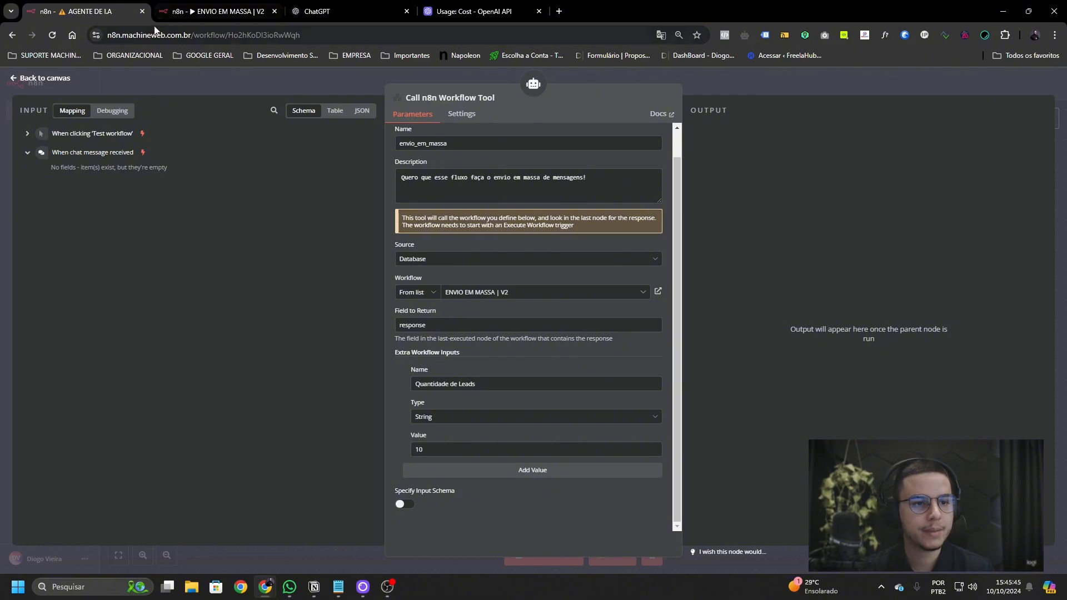
{"action": "left_click", "coordinate": [200, 12]}
- Close Set mensagem and open the Mordomo com I.A workflow in a new tab
{"action": "left_click", "coordinate": [181, 90]}
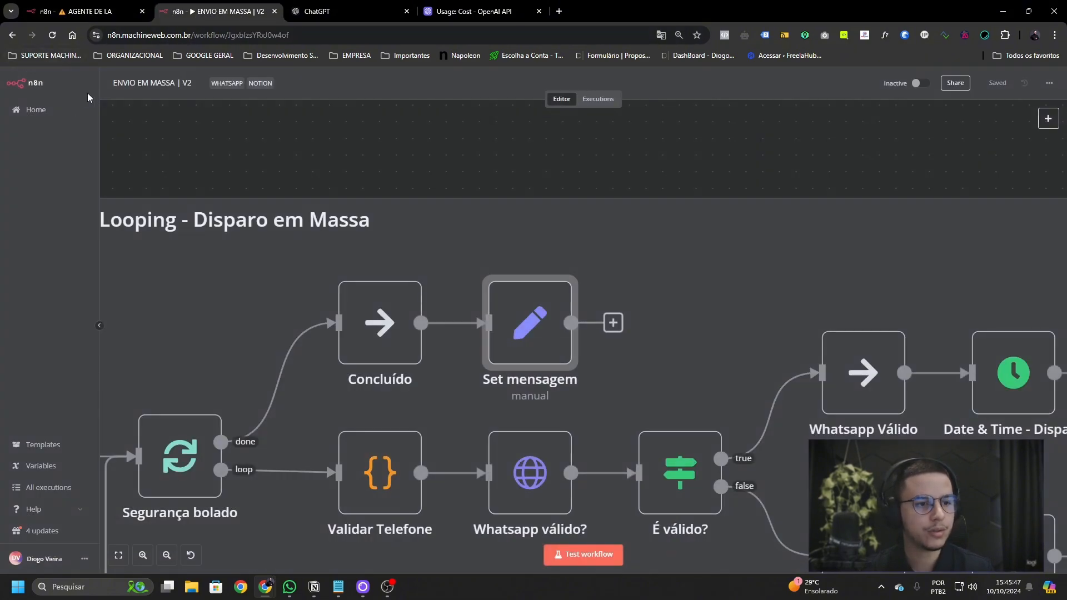
{"action": "middle_click", "coordinate": [50, 113]}
{"action": "left_click", "coordinate": [321, 16]}
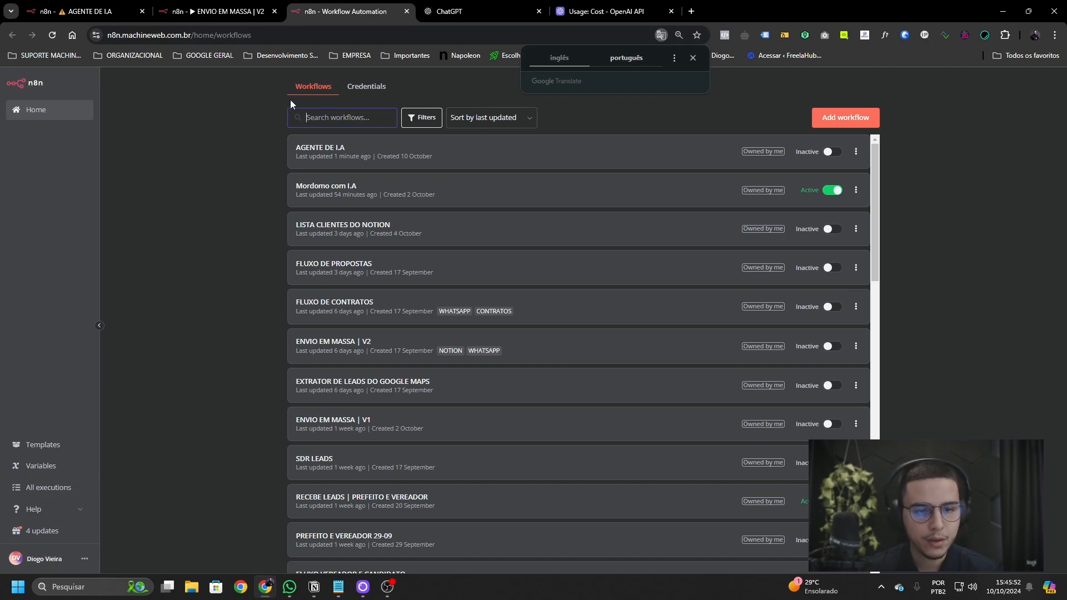
{"action": "left_click", "coordinate": [517, 190]}
- Bring the Mordomo agent's connected tool nodes into view, then switch over to WhatsApp
{"action": "scroll", "coordinate": [549, 312], "scroll_direction": "right", "scroll_amount": 4}
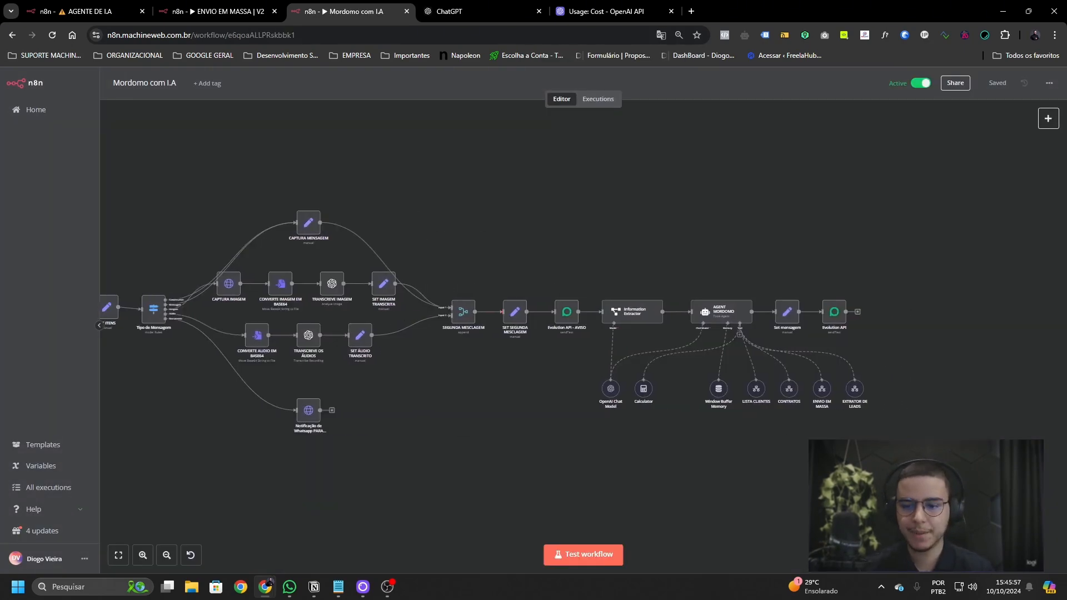
{"action": "scroll", "coordinate": [819, 350], "scroll_direction": "up", "scroll_amount": 5}
{"action": "scroll", "coordinate": [545, 347], "scroll_direction": "down", "scroll_amount": 1}
{"action": "scroll", "coordinate": [541, 349], "scroll_direction": "left", "scroll_amount": 2}
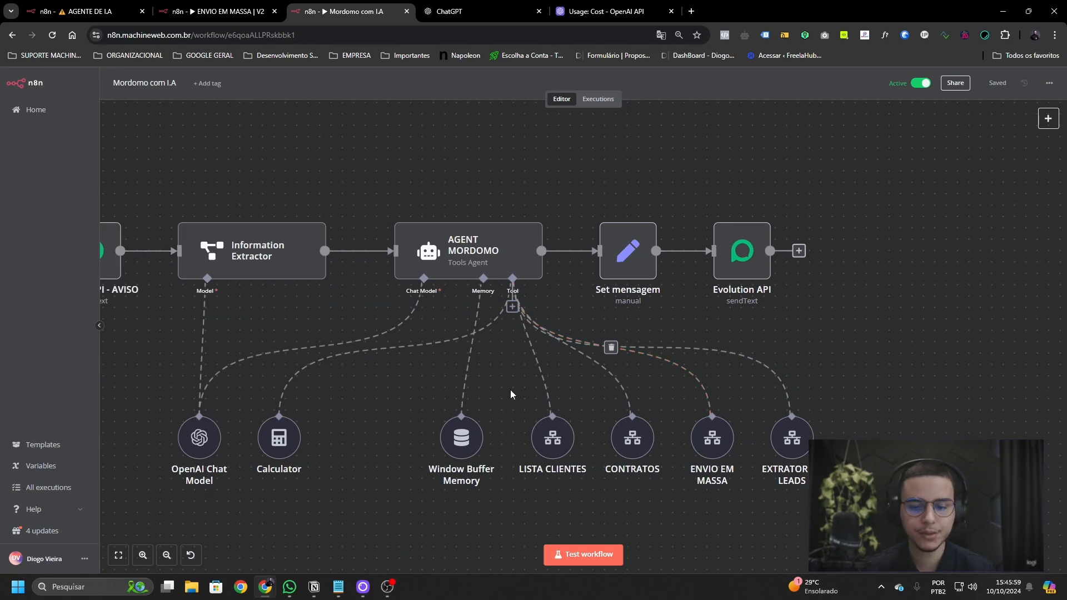
{"action": "left_click_drag", "start_coordinate": [433, 388], "coordinate": [890, 524]}
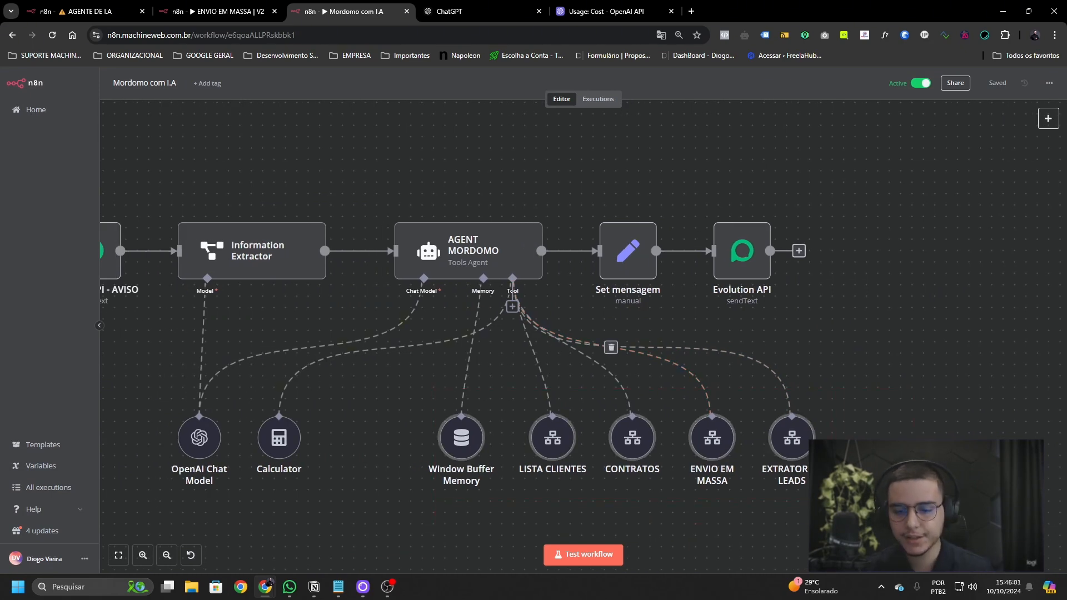
{"action": "left_click", "coordinate": [889, 524]}
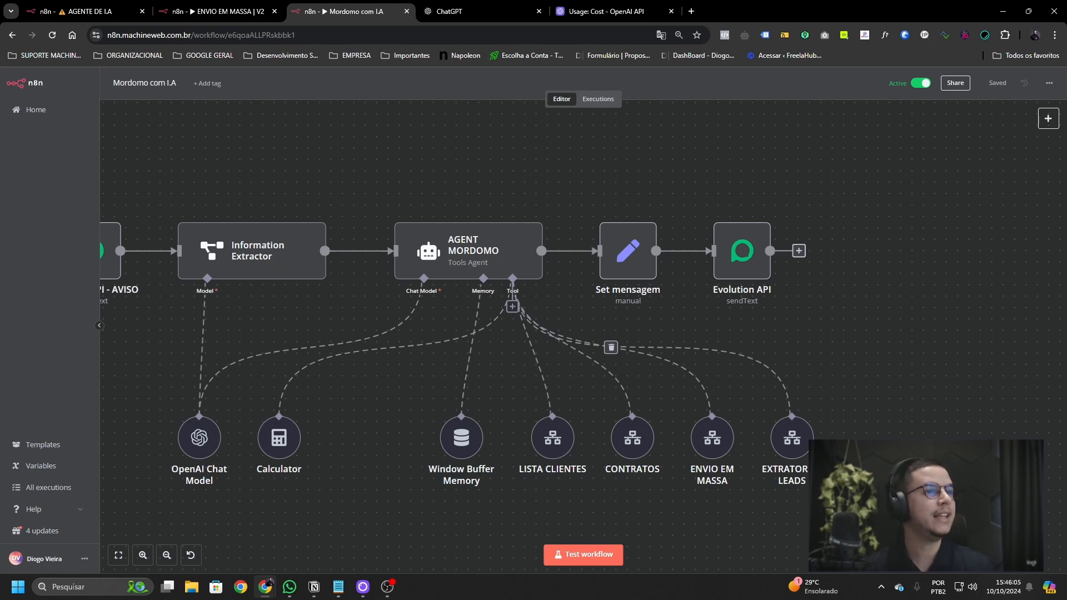
{"action": "key", "text": "alt+Tab"}
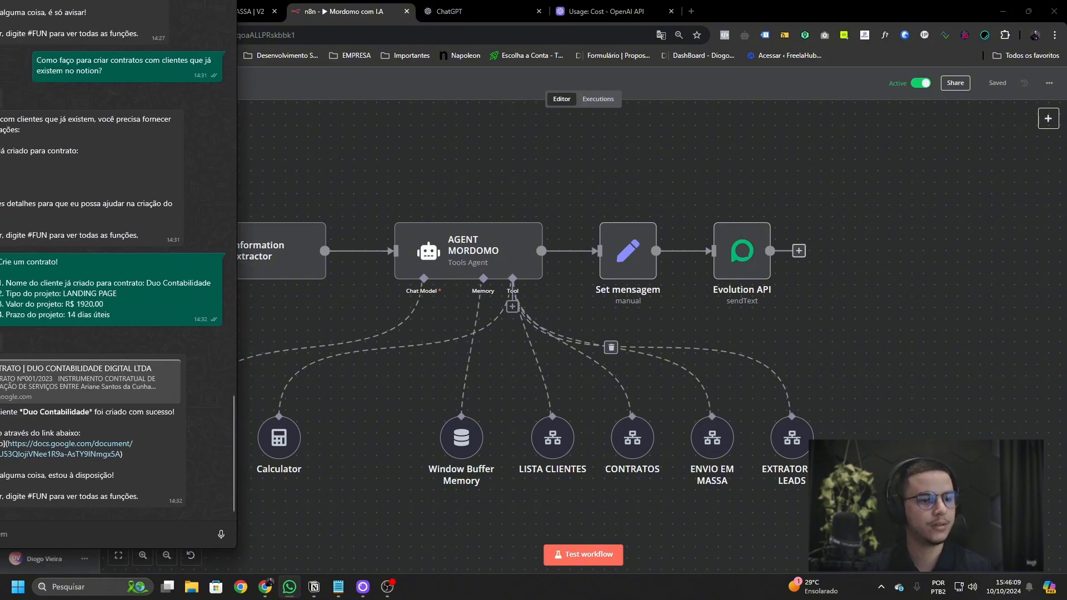
{"action": "scroll", "coordinate": [114, 202], "scroll_direction": "up", "scroll_amount": 20}
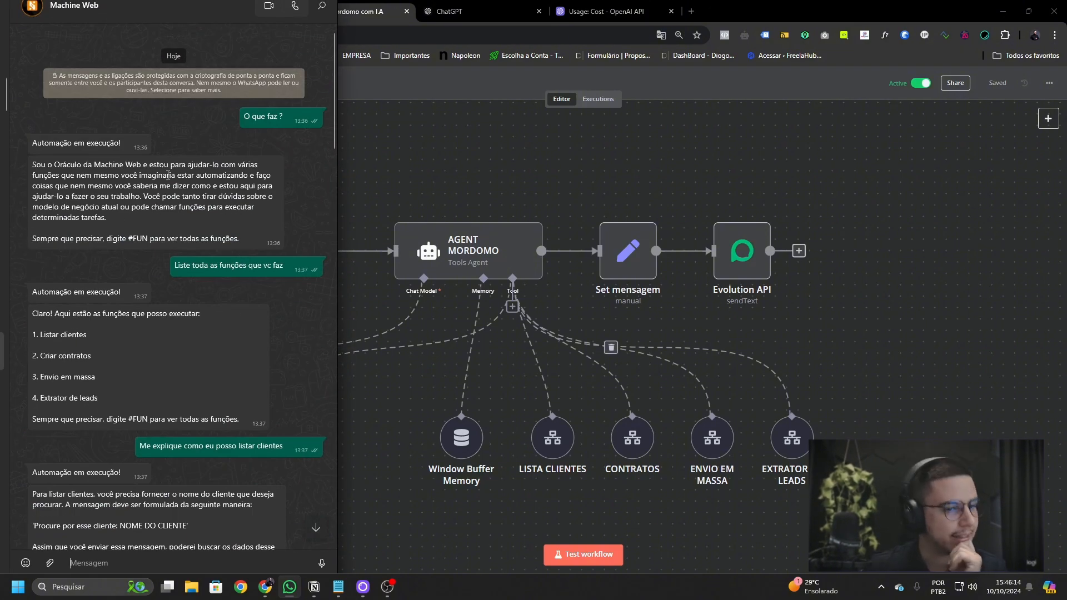
{"action": "scroll", "coordinate": [145, 175], "scroll_direction": "down", "scroll_amount": 1}
{"action": "scroll", "coordinate": [144, 175], "scroll_direction": "down", "scroll_amount": 3}
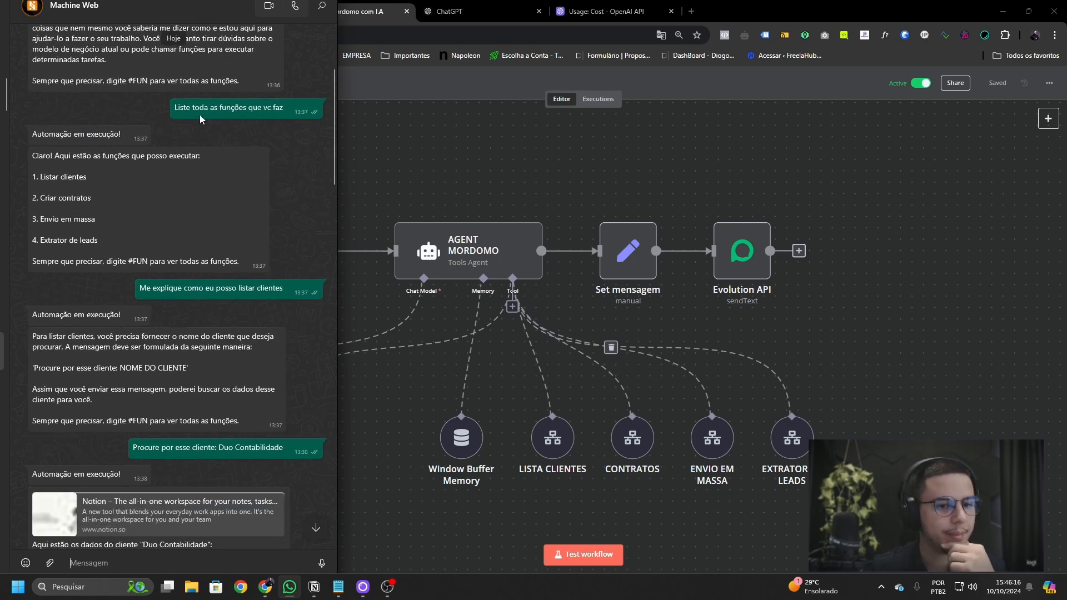
{"action": "left_click_drag", "start_coordinate": [191, 107], "coordinate": [283, 108]}
{"action": "scroll", "coordinate": [174, 140], "scroll_direction": "down", "scroll_amount": 2}
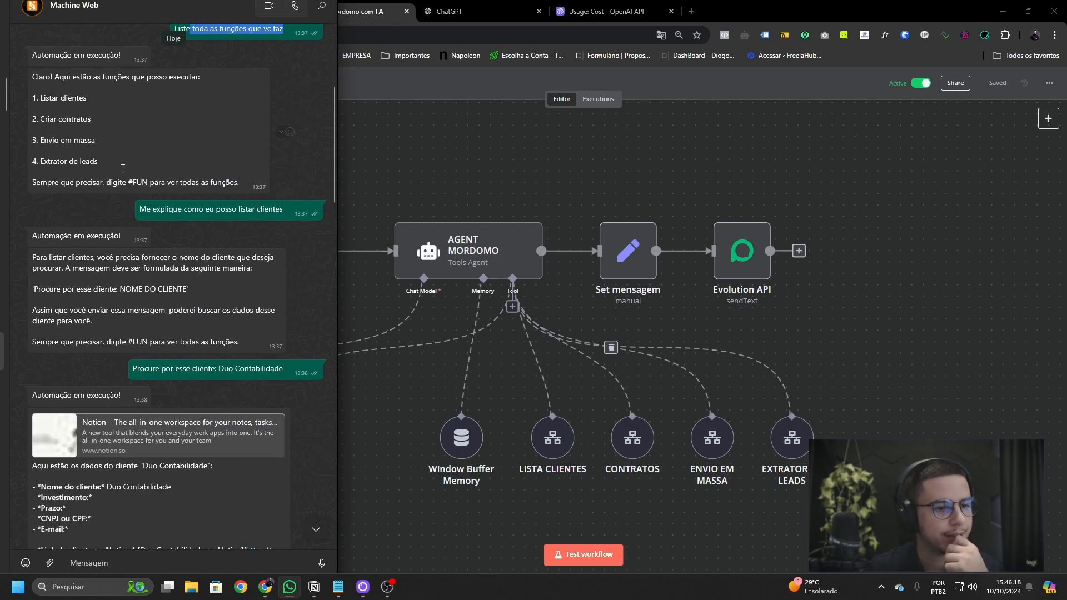
{"action": "left_click_drag", "start_coordinate": [100, 162], "coordinate": [9, 88]}
{"action": "scroll", "coordinate": [128, 151], "scroll_direction": "down", "scroll_amount": 2}
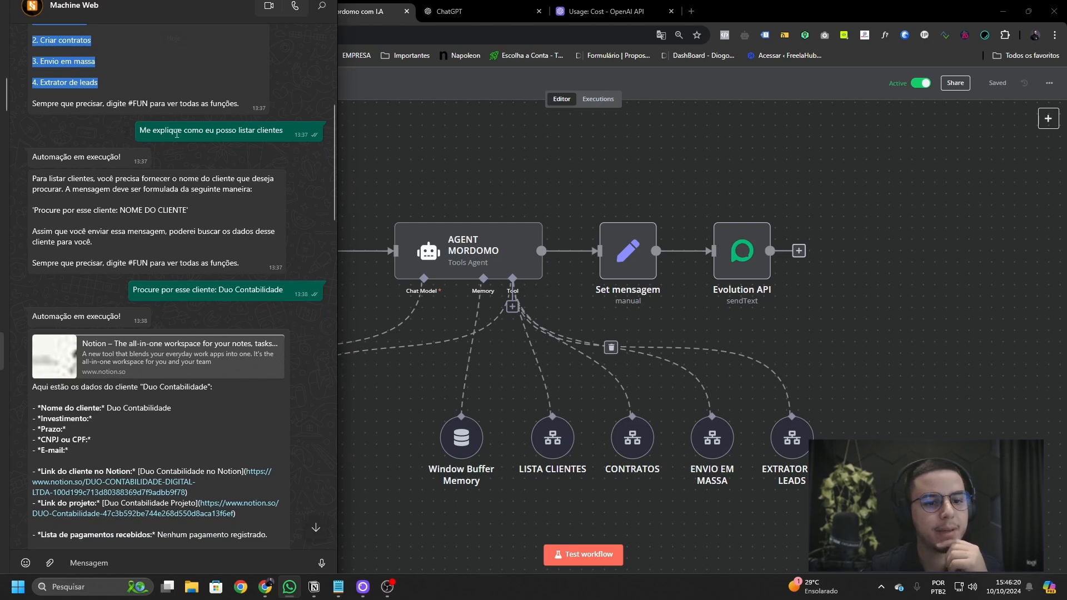
{"action": "left_click_drag", "start_coordinate": [283, 125], "coordinate": [177, 125]}
{"action": "scroll", "coordinate": [207, 172], "scroll_direction": "up", "scroll_amount": 2}
{"action": "left_click_drag", "start_coordinate": [89, 98], "coordinate": [25, 96]}
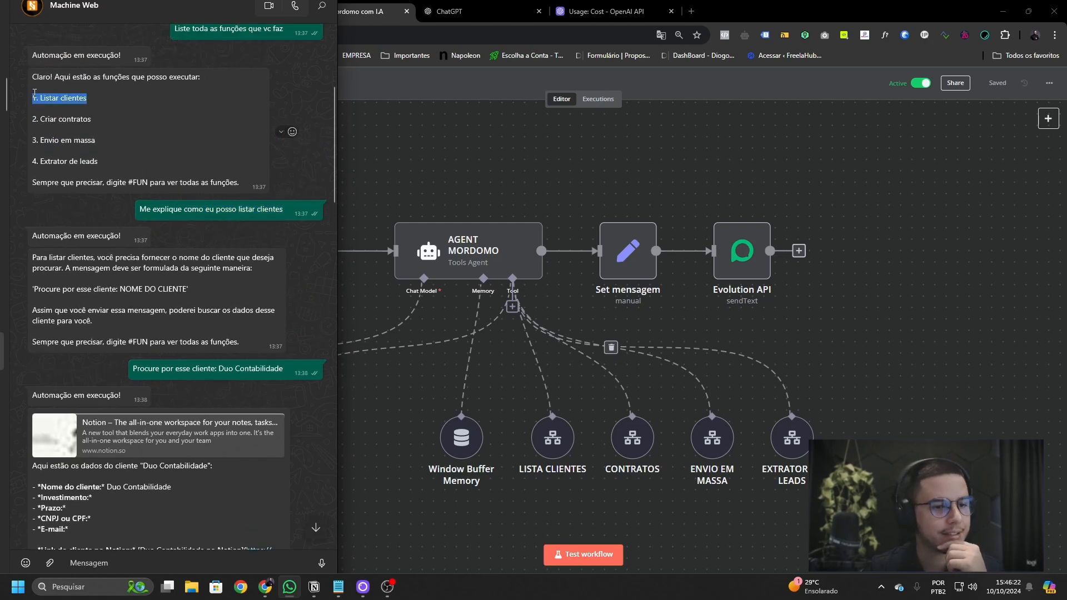
{"action": "scroll", "coordinate": [69, 186], "scroll_direction": "down", "scroll_amount": 2}
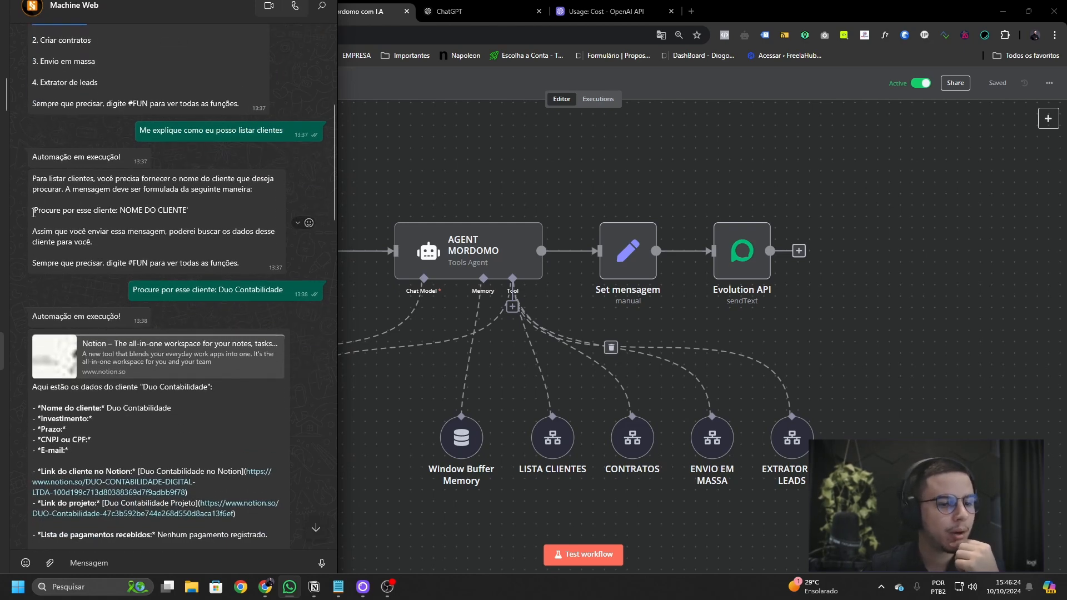
{"action": "left_click_drag", "start_coordinate": [34, 213], "coordinate": [130, 210]}
{"action": "left_click", "coordinate": [170, 214]}
{"action": "left_click_drag", "start_coordinate": [133, 290], "coordinate": [283, 292]}
{"action": "scroll", "coordinate": [232, 366], "scroll_direction": "down", "scroll_amount": 3}
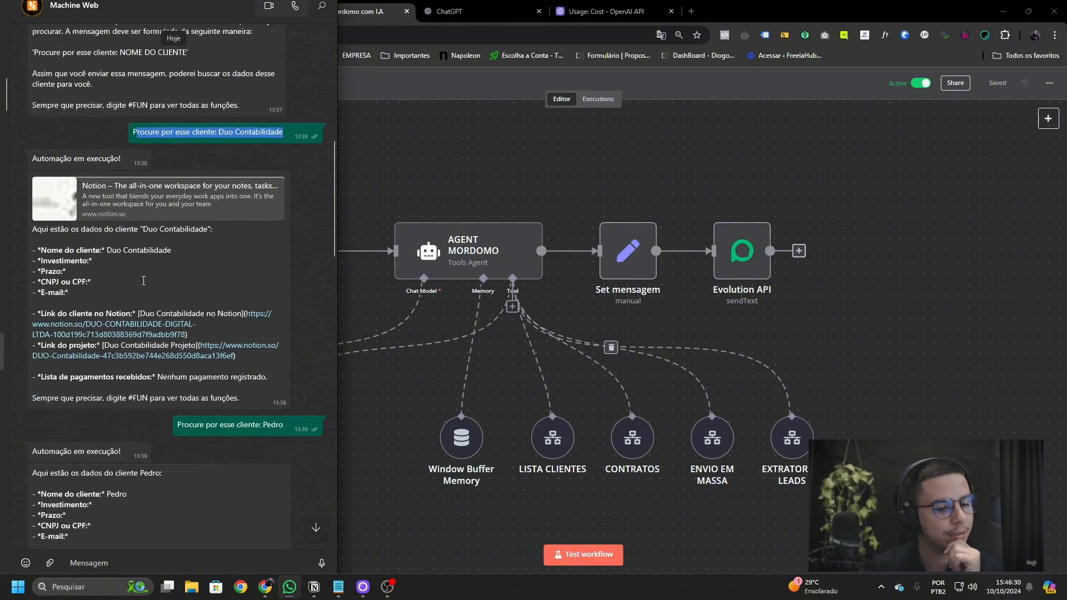
{"action": "scroll", "coordinate": [233, 366], "scroll_direction": "down", "scroll_amount": 2}
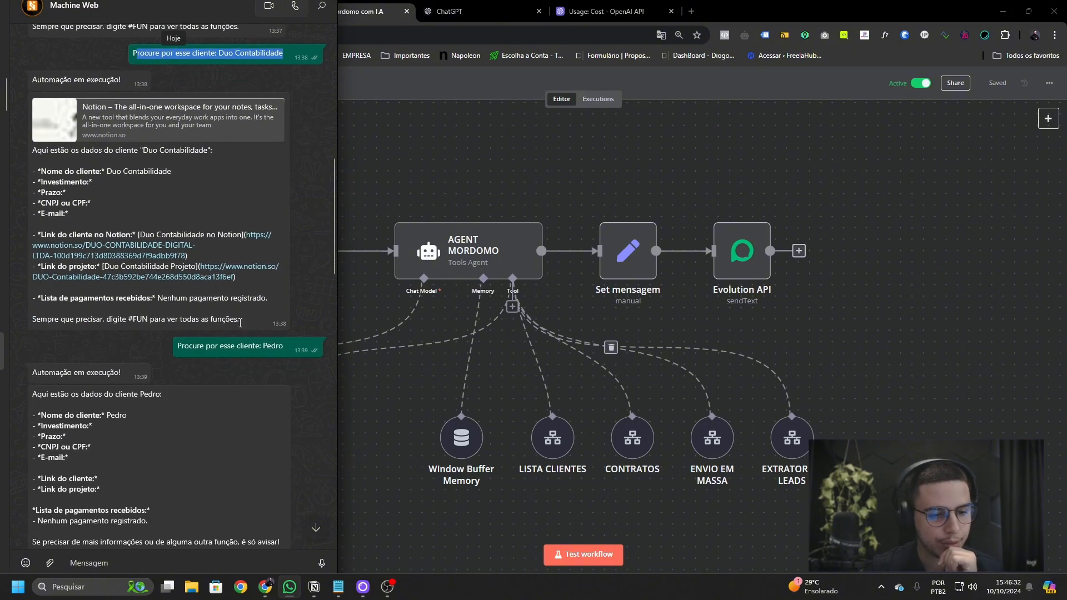
{"action": "left_click_drag", "start_coordinate": [240, 319], "coordinate": [7, 138]}
{"action": "left_click", "coordinate": [140, 175]}
{"action": "scroll", "coordinate": [144, 189], "scroll_direction": "down", "scroll_amount": 3}
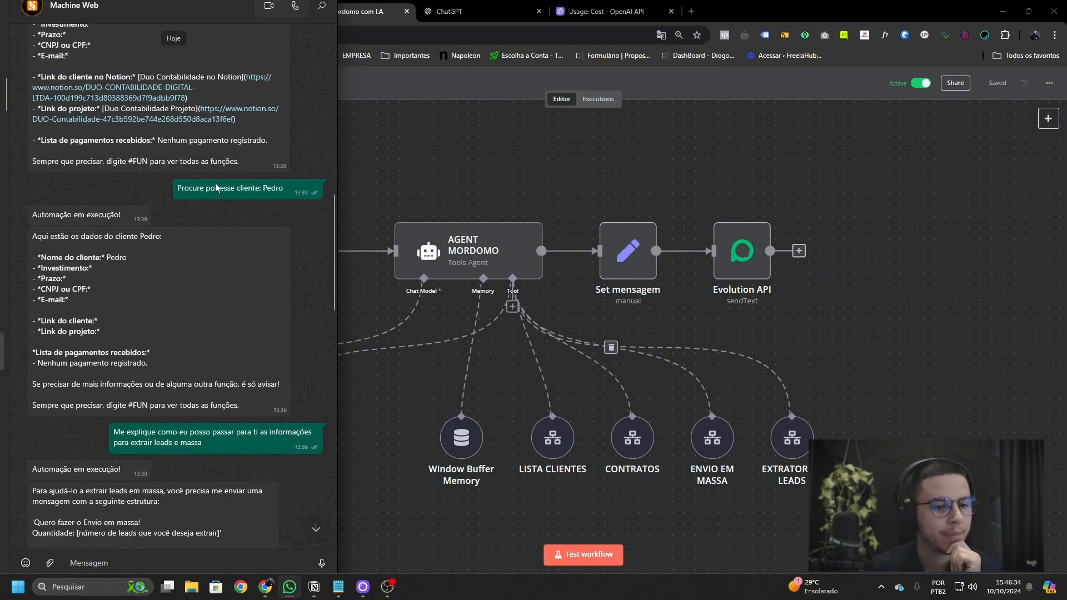
{"action": "left_click_drag", "start_coordinate": [148, 363], "coordinate": [66, 279]}
{"action": "scroll", "coordinate": [191, 203], "scroll_direction": "down", "scroll_amount": 4}
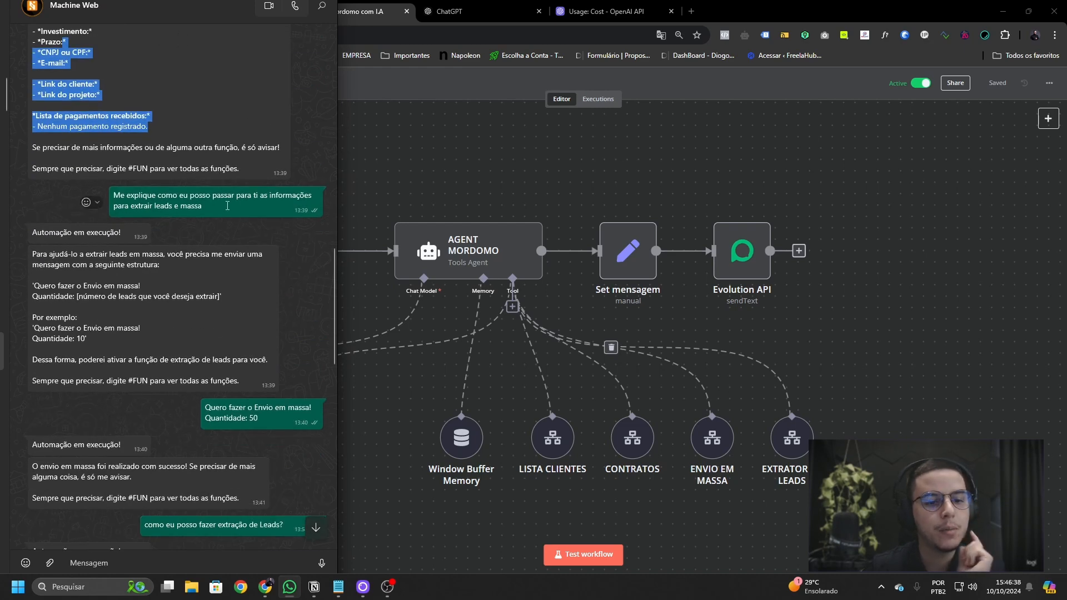
{"action": "left_click_drag", "start_coordinate": [227, 206], "coordinate": [115, 194]}
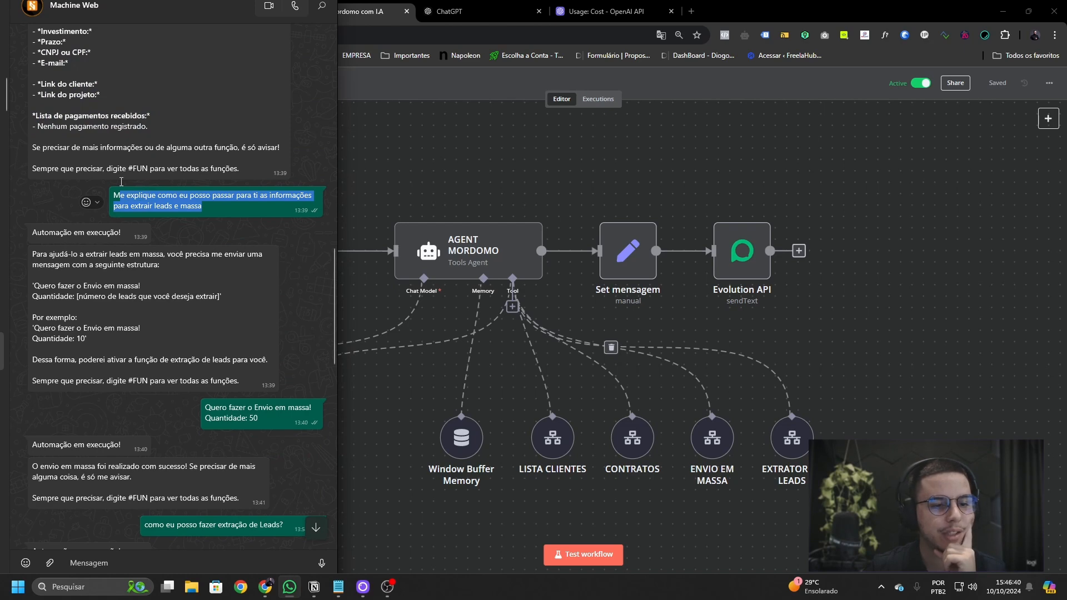
{"action": "scroll", "coordinate": [212, 194], "scroll_direction": "down", "scroll_amount": 3}
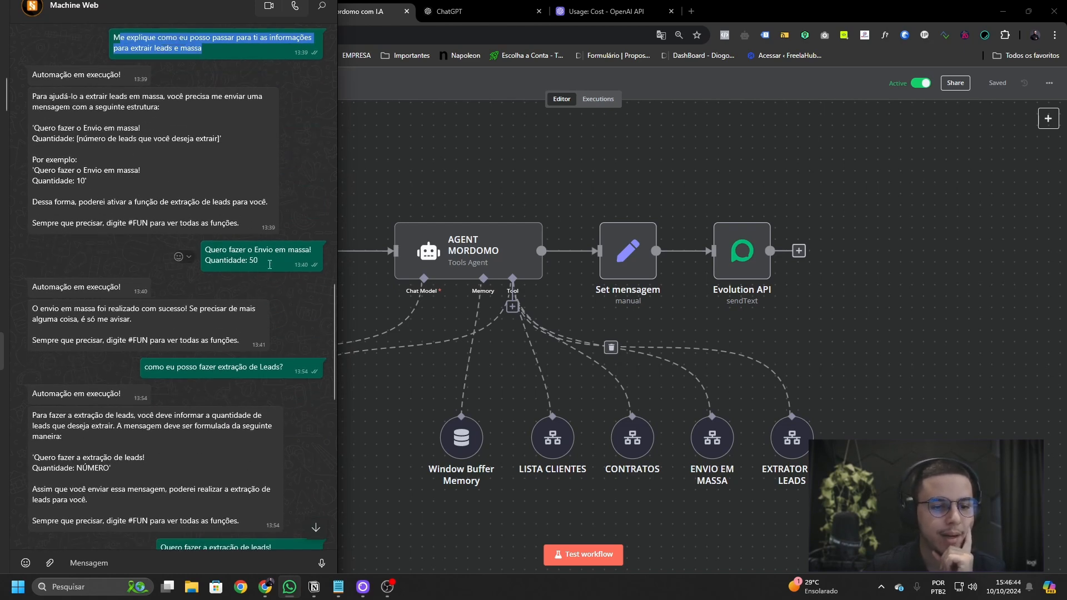
{"action": "left_click_drag", "start_coordinate": [269, 261], "coordinate": [33, 215]}
{"action": "scroll", "coordinate": [149, 239], "scroll_direction": "down", "scroll_amount": 2}
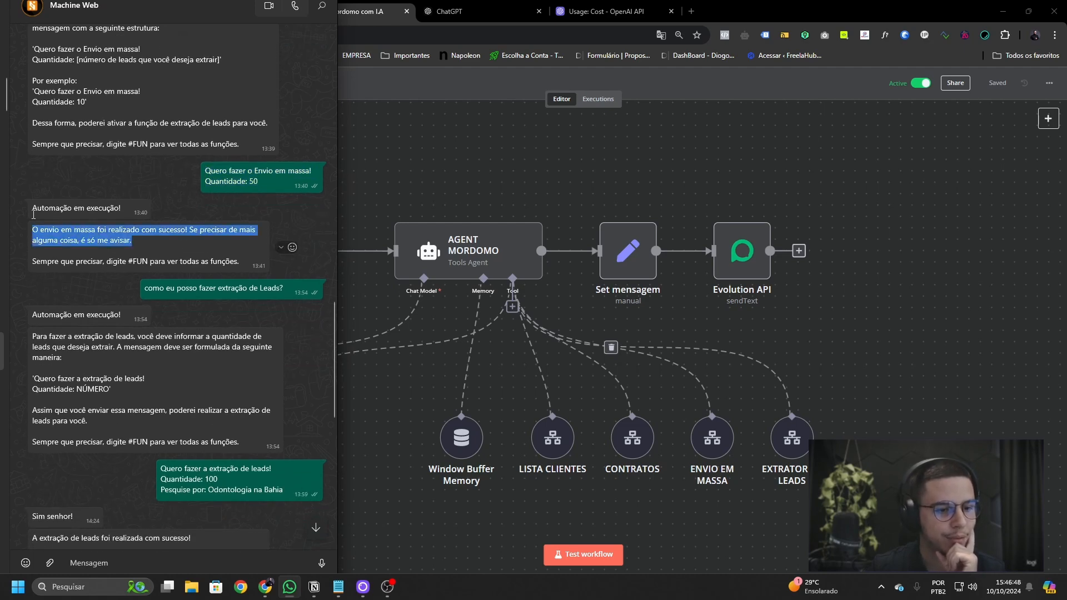
{"action": "scroll", "coordinate": [97, 213], "scroll_direction": "down", "scroll_amount": 4}
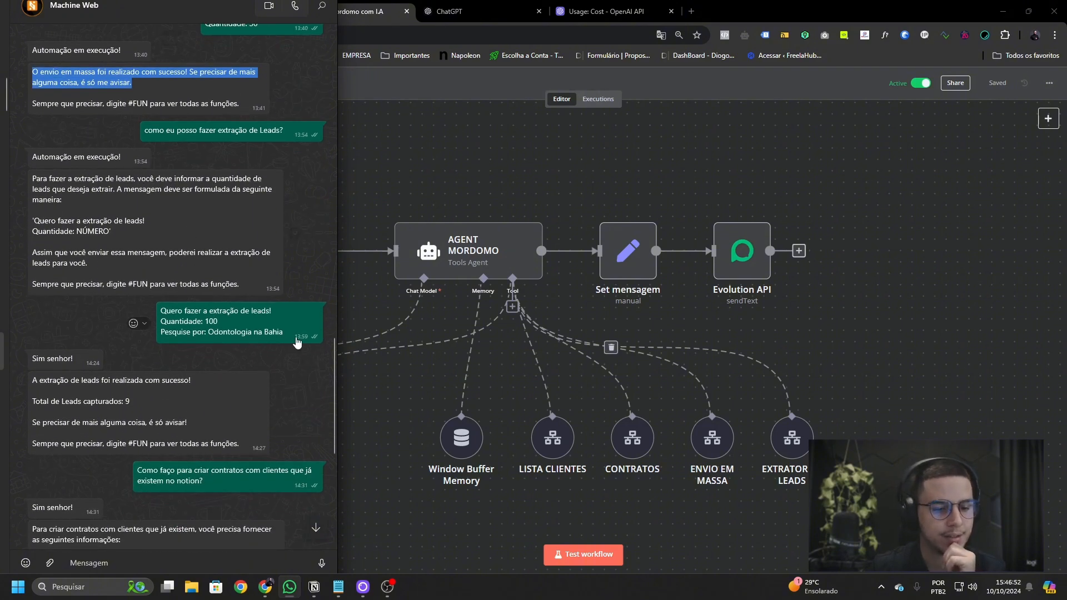
{"action": "left_click_drag", "start_coordinate": [161, 311], "coordinate": [303, 330]}
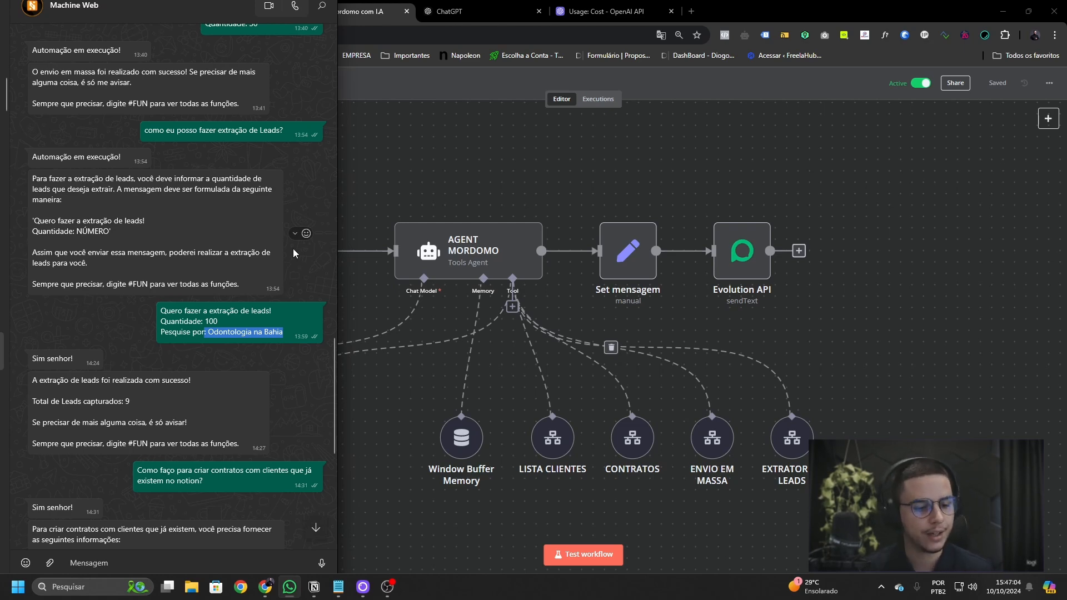
{"action": "left_click", "coordinate": [179, 287]}
{"action": "scroll", "coordinate": [179, 288], "scroll_direction": "down", "scroll_amount": 3}
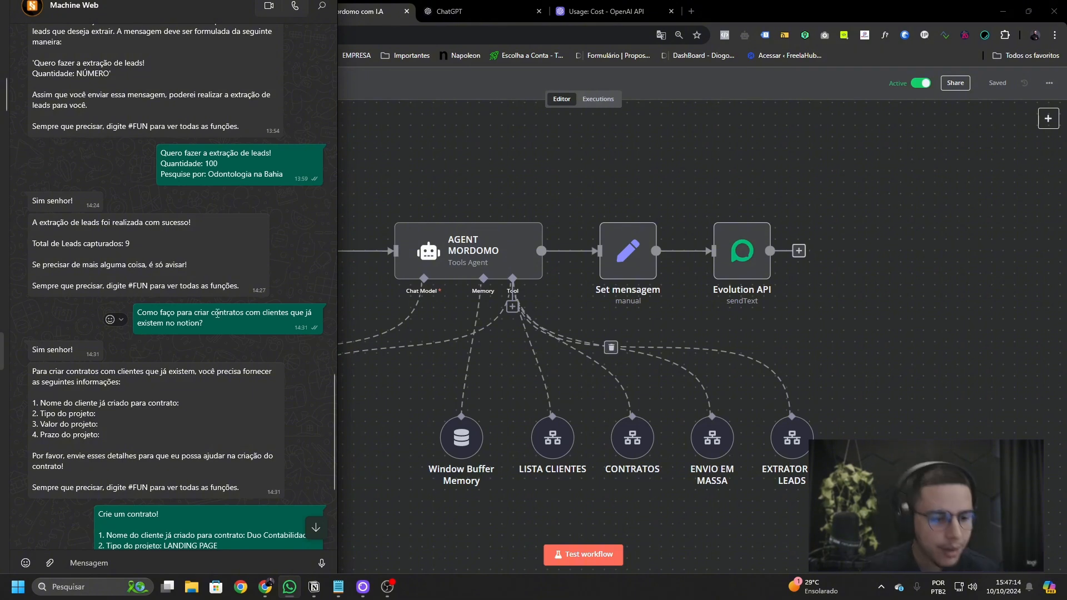
{"action": "left_click", "coordinate": [203, 21]}
{"action": "key", "text": "Escape"}
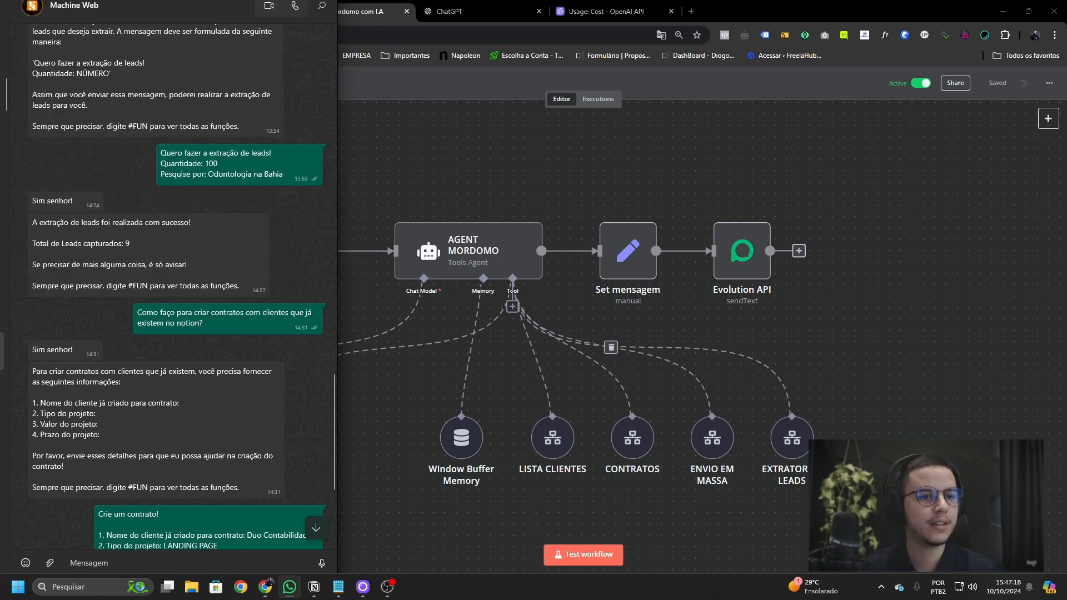
- Leave WhatsApp and inspect the EXTRATOR DE LEADS tool's settings in Mordomo com I.A
{"action": "key", "text": "alt+Tab"}
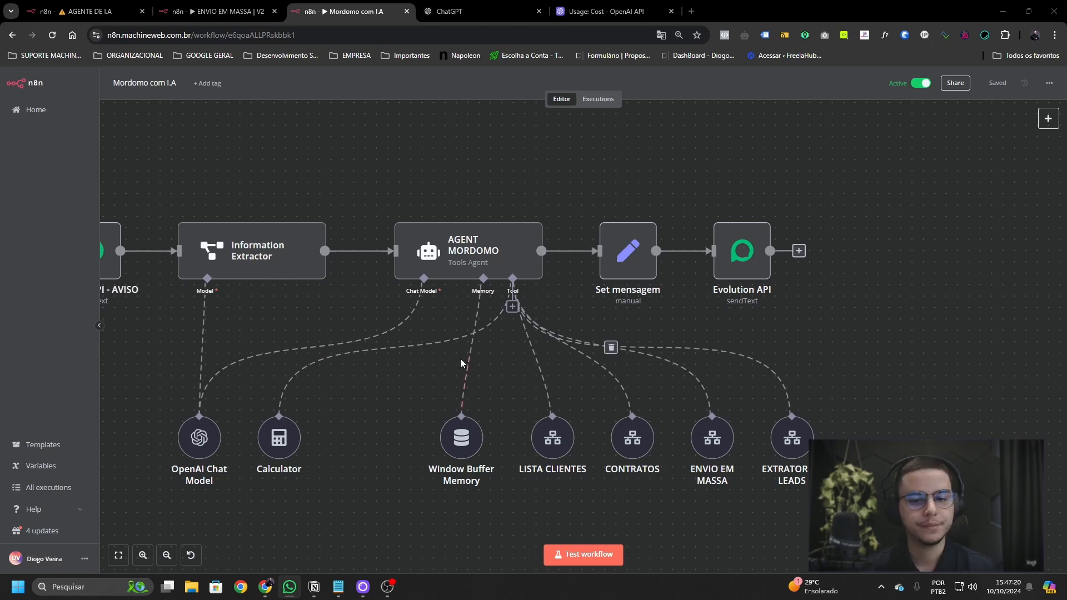
{"action": "scroll", "coordinate": [461, 363], "scroll_direction": "down", "scroll_amount": 5}
{"action": "scroll", "coordinate": [648, 381], "scroll_direction": "up", "scroll_amount": 4}
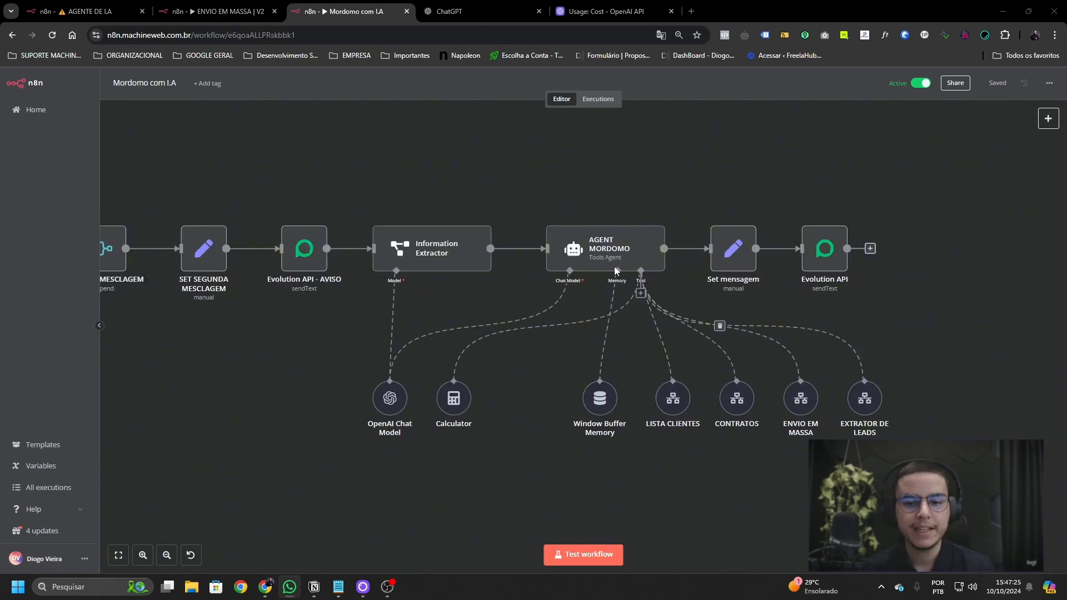
{"action": "scroll", "coordinate": [383, 276], "scroll_direction": "right", "scroll_amount": 1}
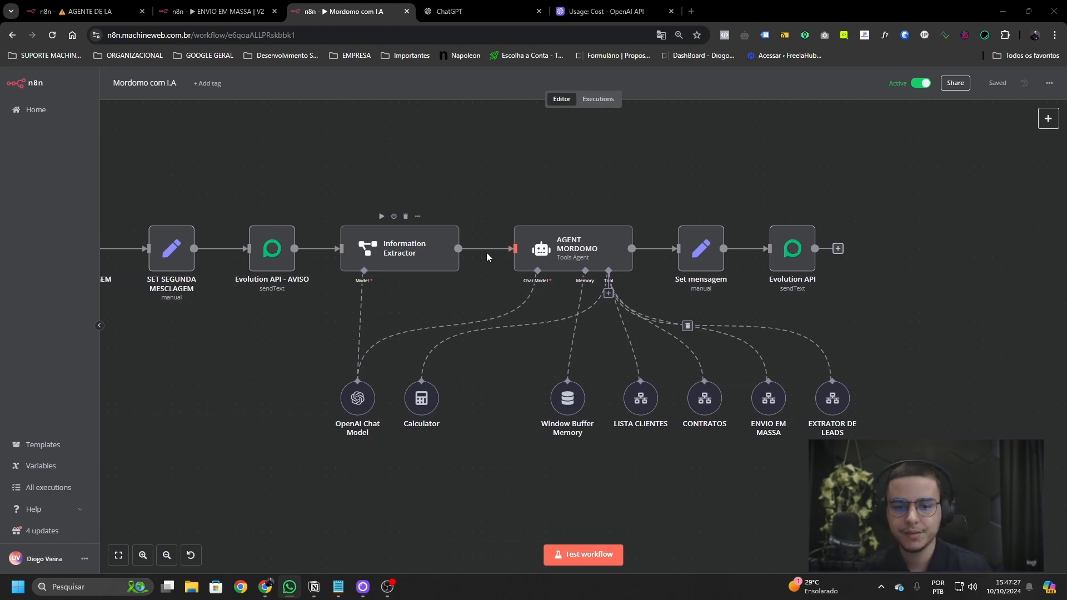
{"action": "scroll", "coordinate": [519, 370], "scroll_direction": "right", "scroll_amount": 1}
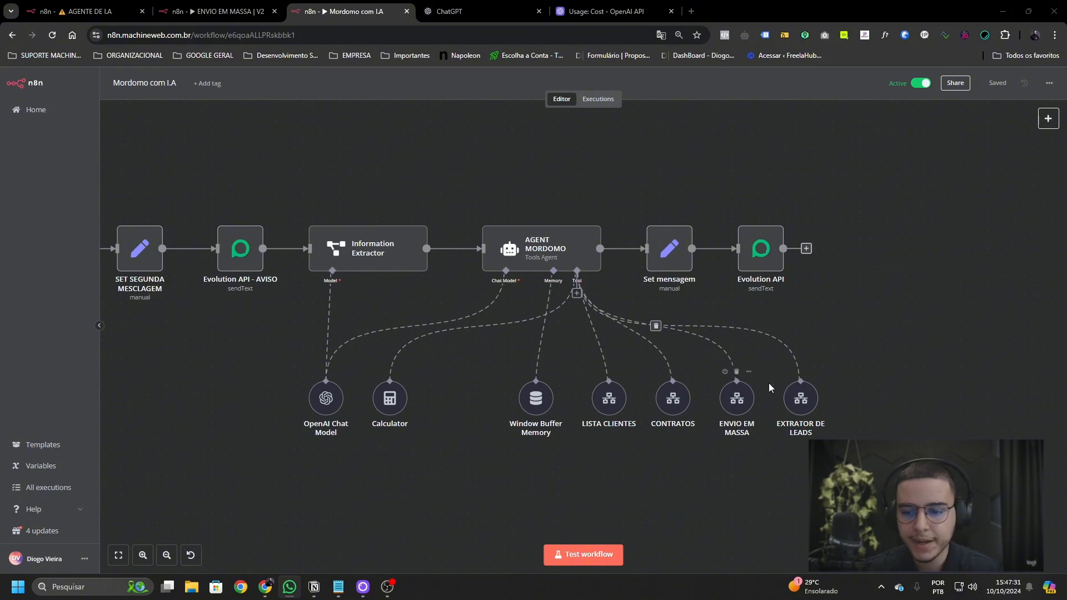
{"action": "double_click", "coordinate": [802, 401]}
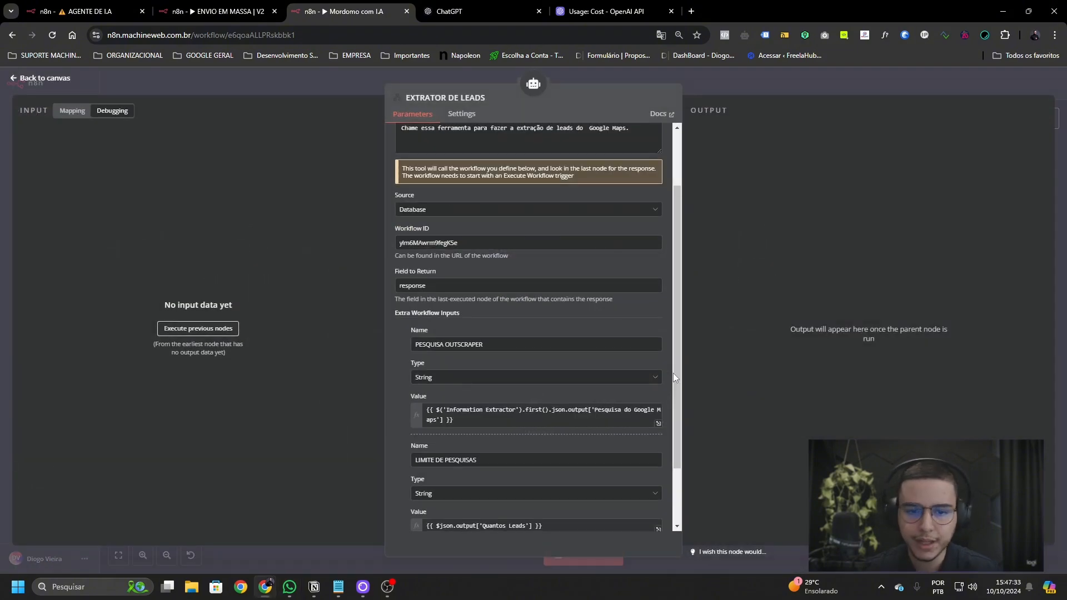
{"action": "left_click", "coordinate": [726, 92]}
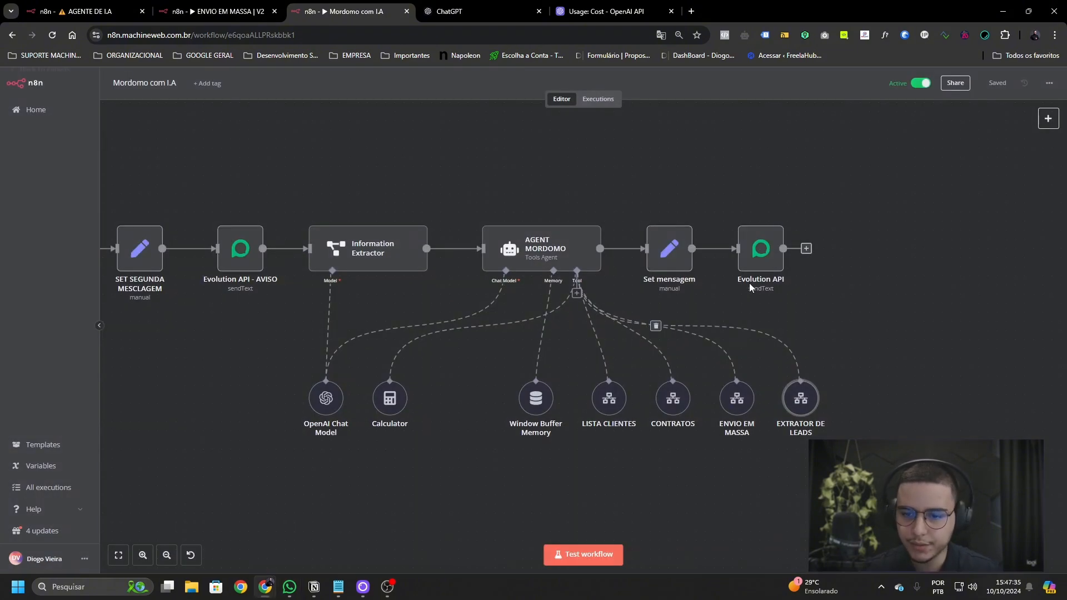
- Check the ENVIO EM MASSA tool's lead-quantity expression, then bring up ENVIO EM MASSA | V2
{"action": "double_click", "coordinate": [737, 398]}
{"action": "scroll", "coordinate": [538, 335], "scroll_direction": "down", "scroll_amount": 2}
{"action": "scroll", "coordinate": [517, 433], "scroll_direction": "up", "scroll_amount": 2}
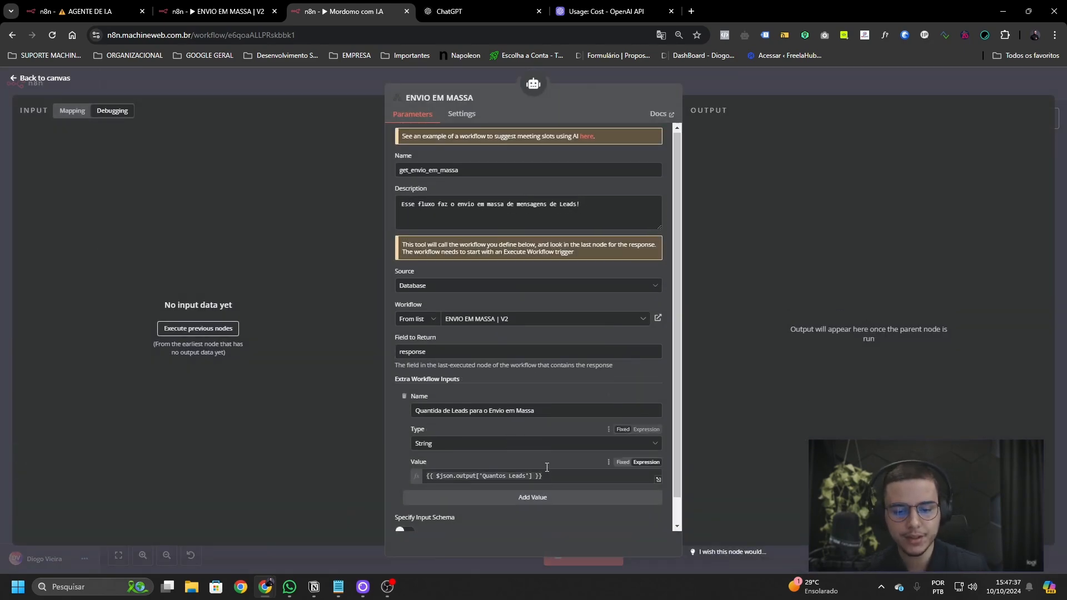
{"action": "scroll", "coordinate": [555, 464], "scroll_direction": "down", "scroll_amount": 2}
{"action": "left_click_drag", "start_coordinate": [572, 456], "coordinate": [414, 457]}
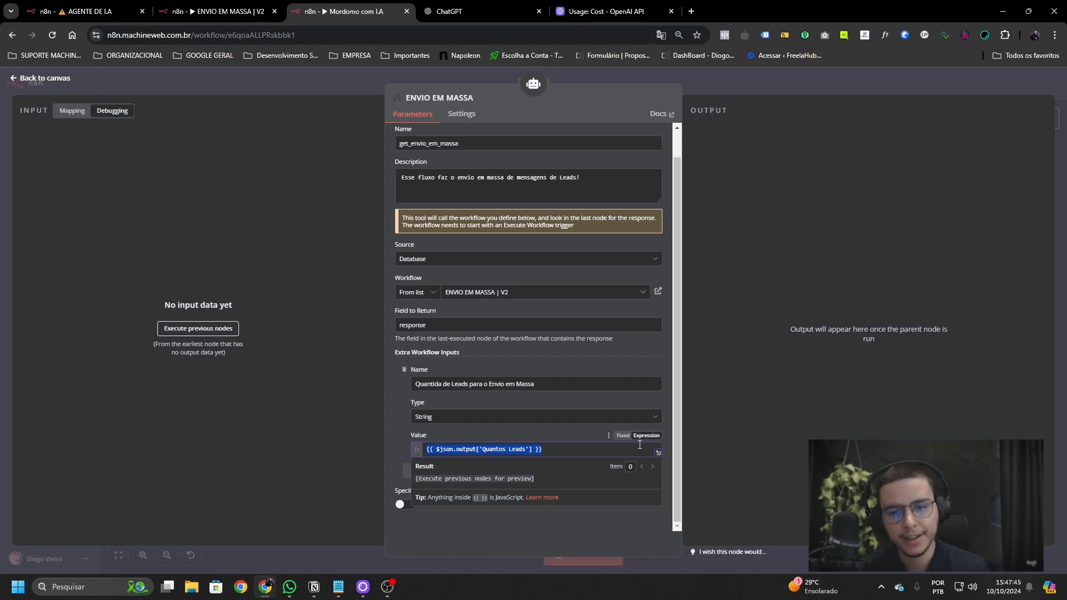
{"action": "left_click", "coordinate": [730, 77]}
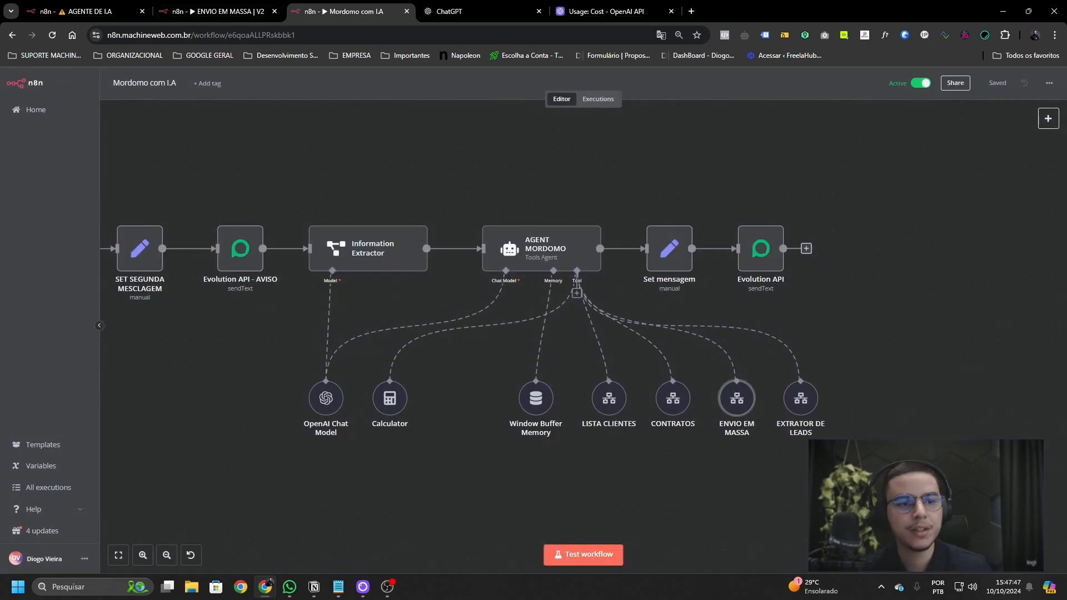
{"action": "left_click", "coordinate": [217, 11]}
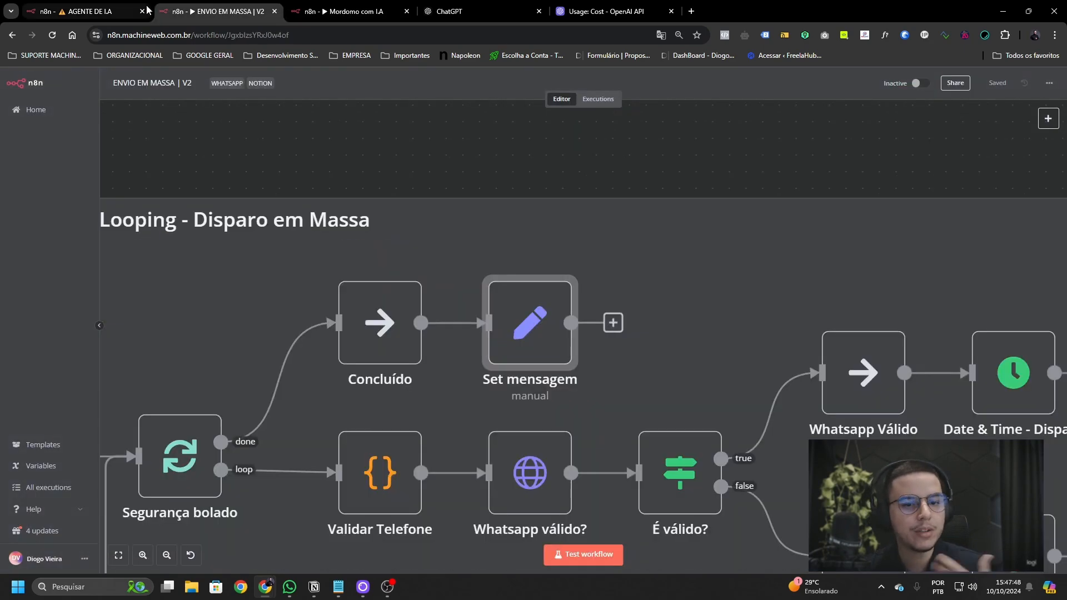
- Open ENVIO EM MASSA | V2's past executions and inspect the data its trigger received
{"action": "left_click", "coordinate": [81, 12]}
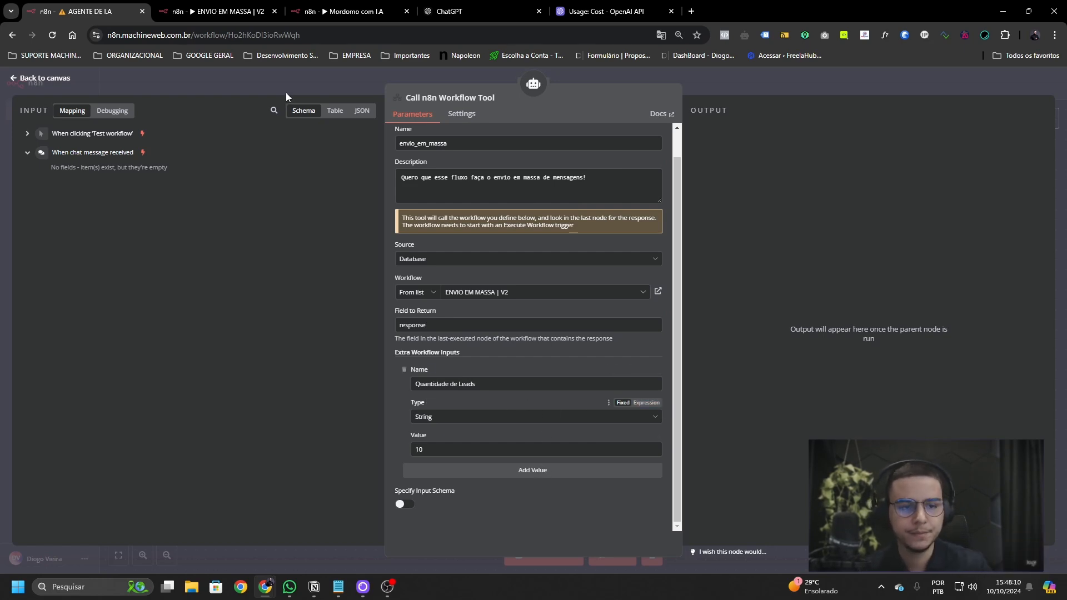
{"action": "left_click", "coordinate": [229, 14]}
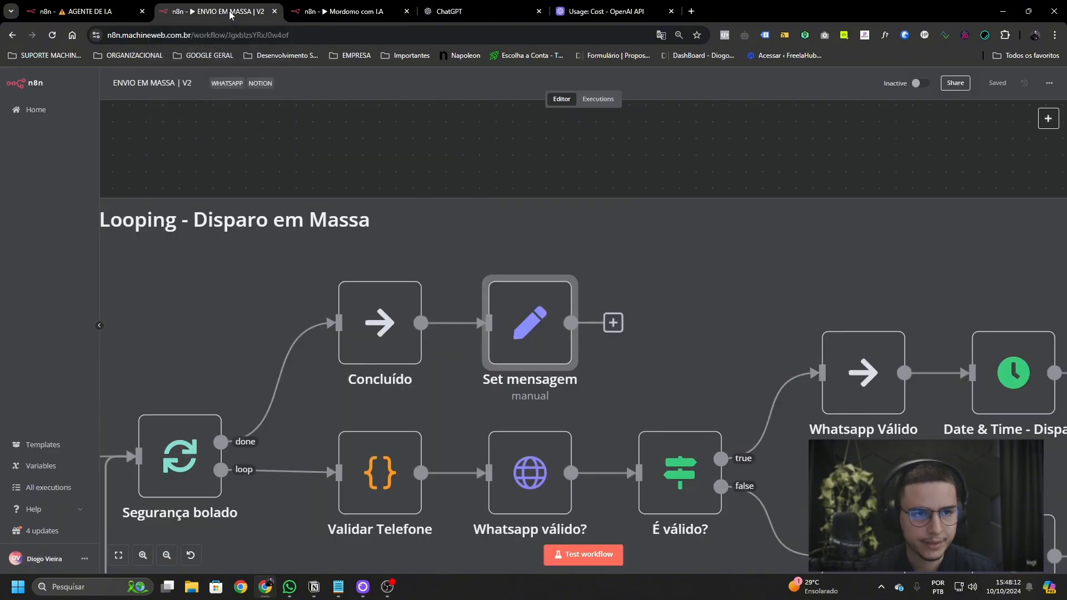
{"action": "left_click", "coordinate": [601, 99]}
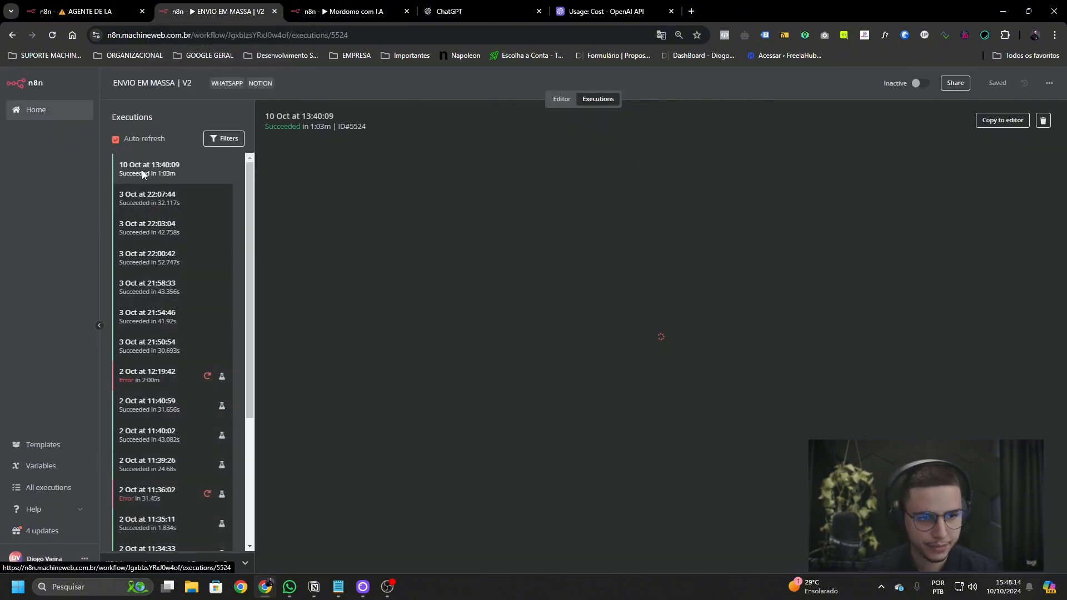
{"action": "scroll", "coordinate": [330, 356], "scroll_direction": "up", "scroll_amount": 5}
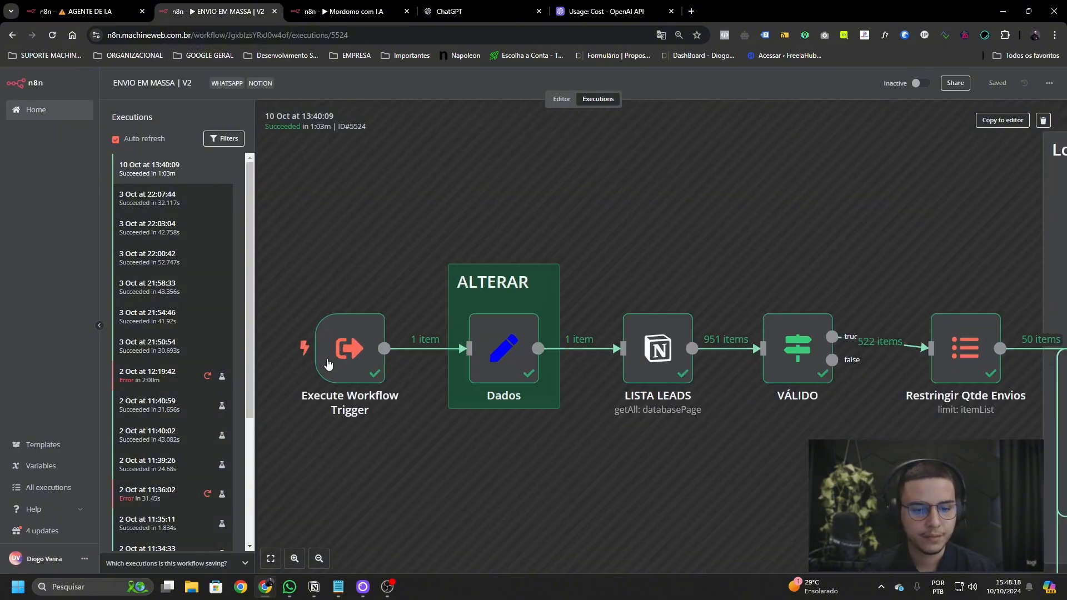
{"action": "double_click", "coordinate": [331, 360]}
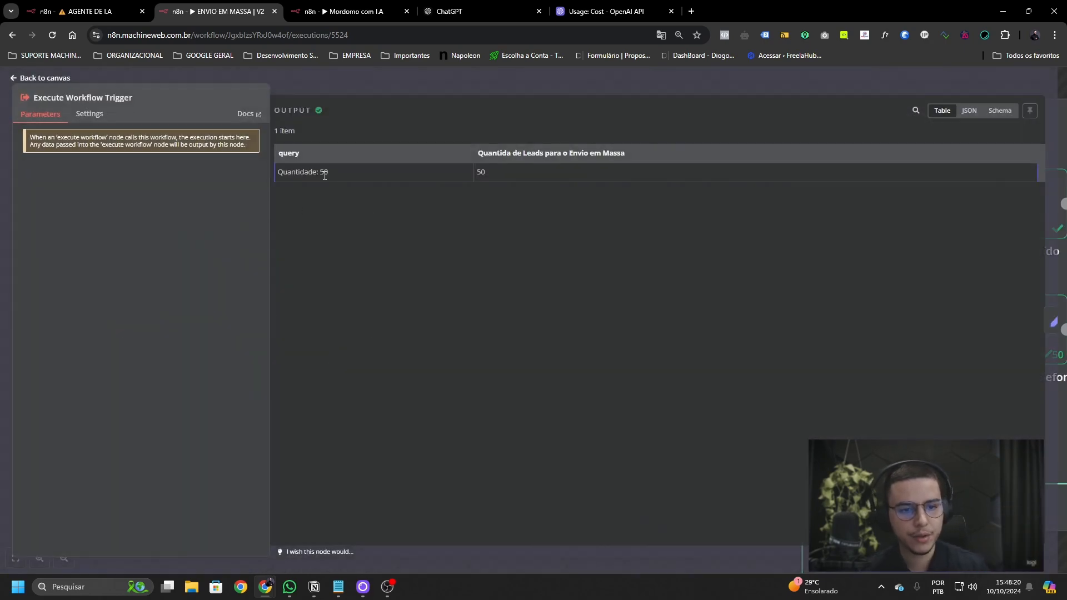
{"action": "left_click", "coordinate": [404, 97]}
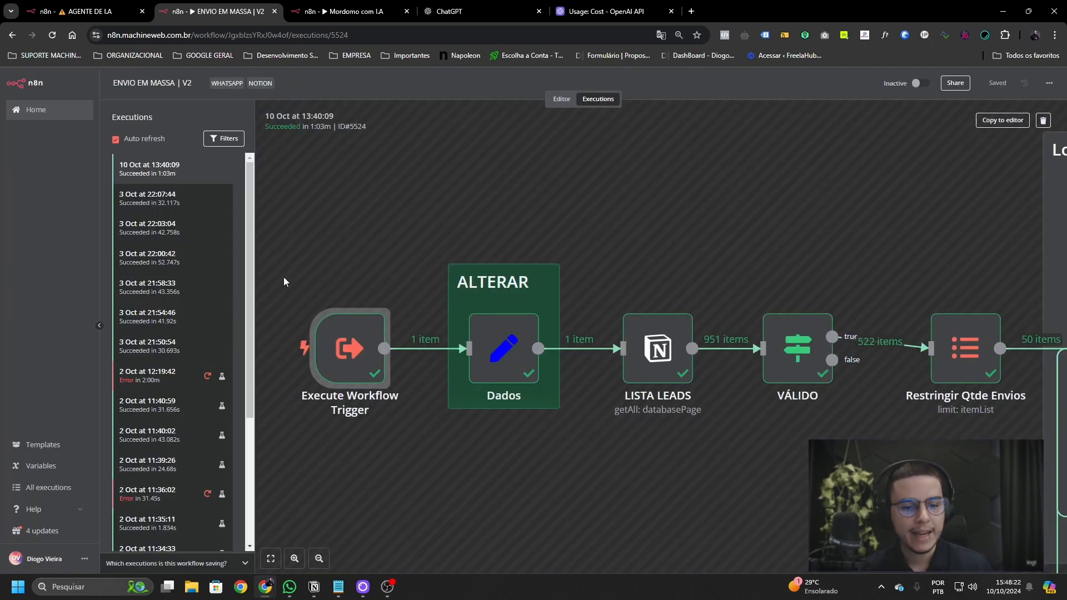
- Inspect the Dados node's values and zoom out to the whole mass-sending workflow
{"action": "scroll", "coordinate": [398, 327], "scroll_direction": "down", "scroll_amount": 1}
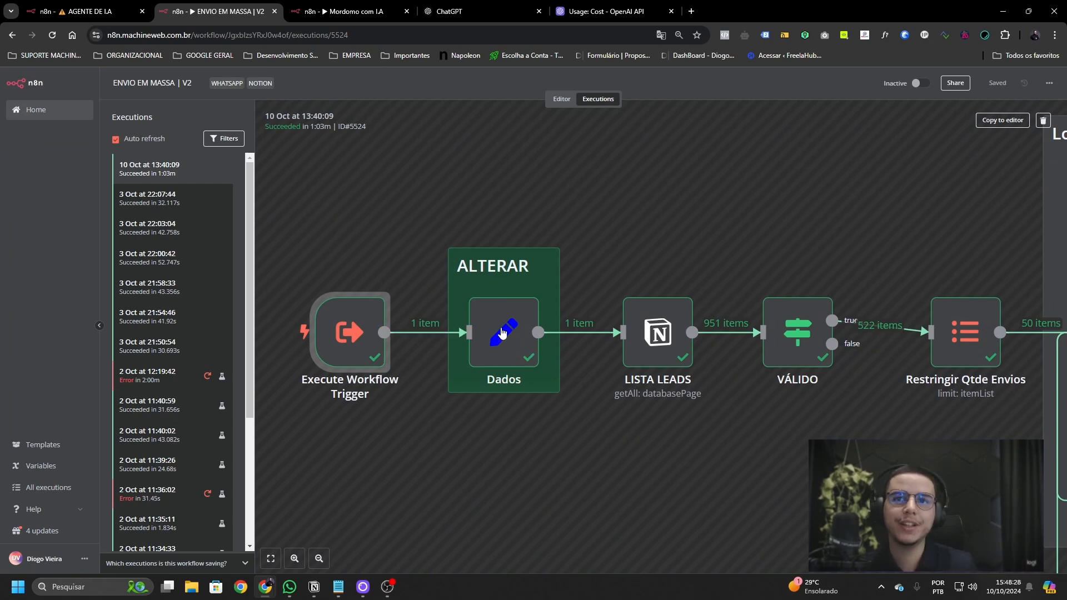
{"action": "double_click", "coordinate": [502, 333]}
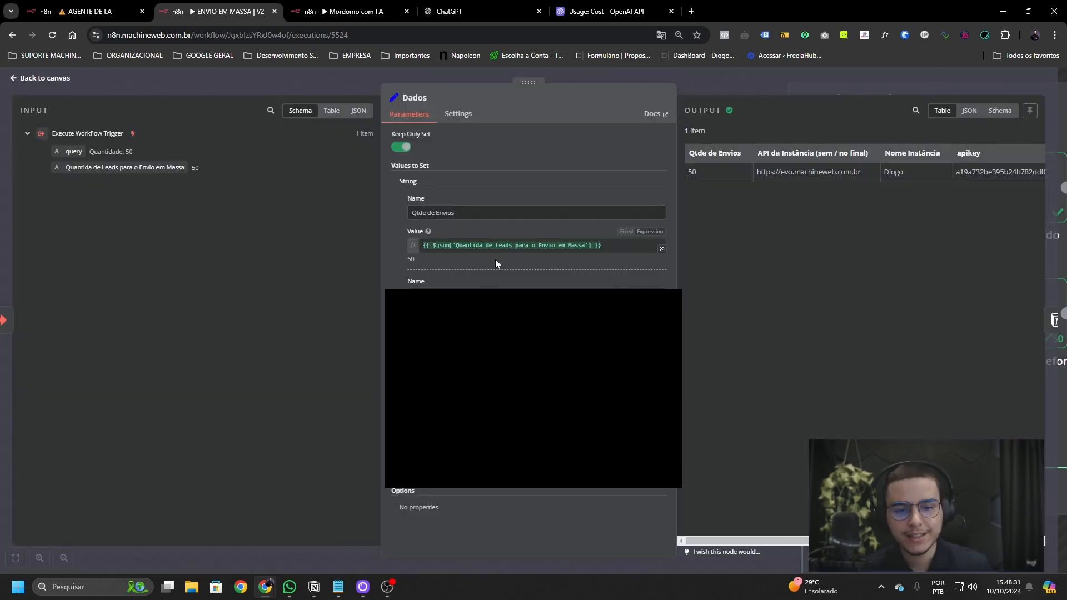
{"action": "left_click", "coordinate": [738, 87]}
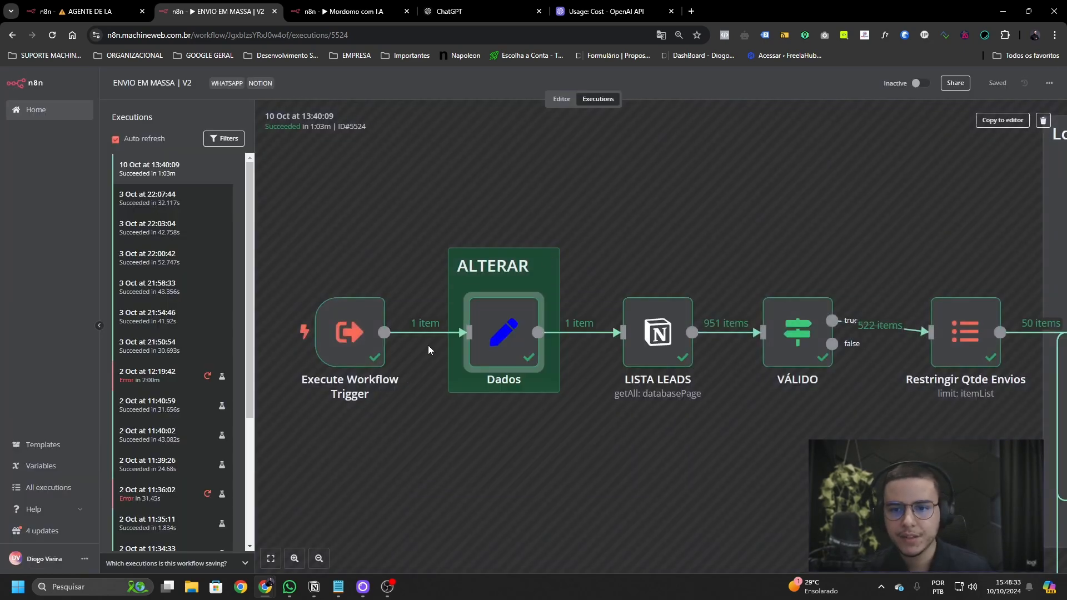
{"action": "scroll", "coordinate": [483, 355], "scroll_direction": "down", "scroll_amount": 3}
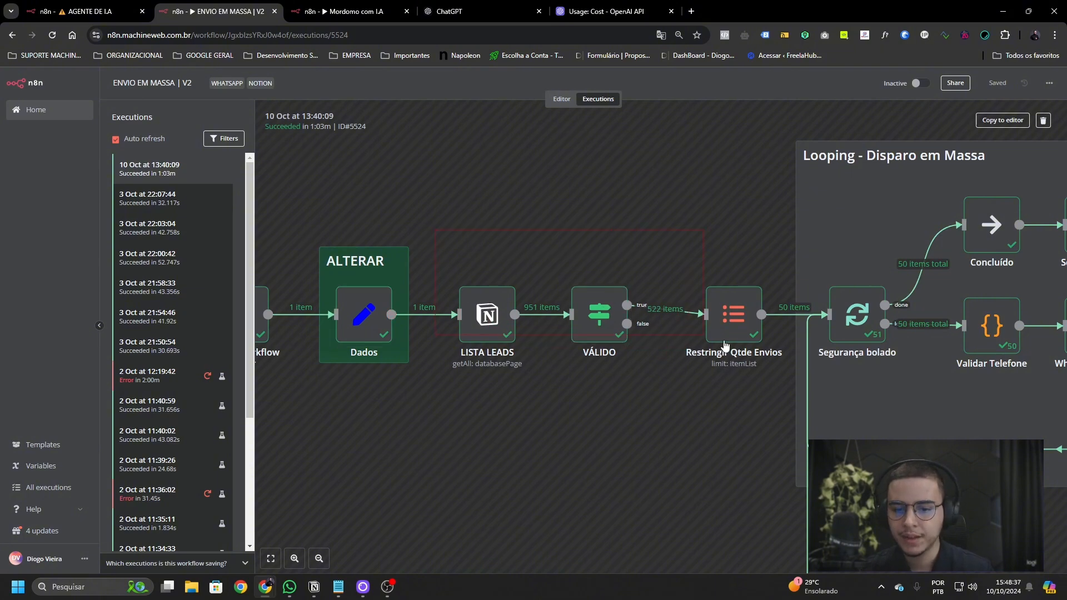
{"action": "scroll", "coordinate": [576, 366], "scroll_direction": "down", "scroll_amount": 5}
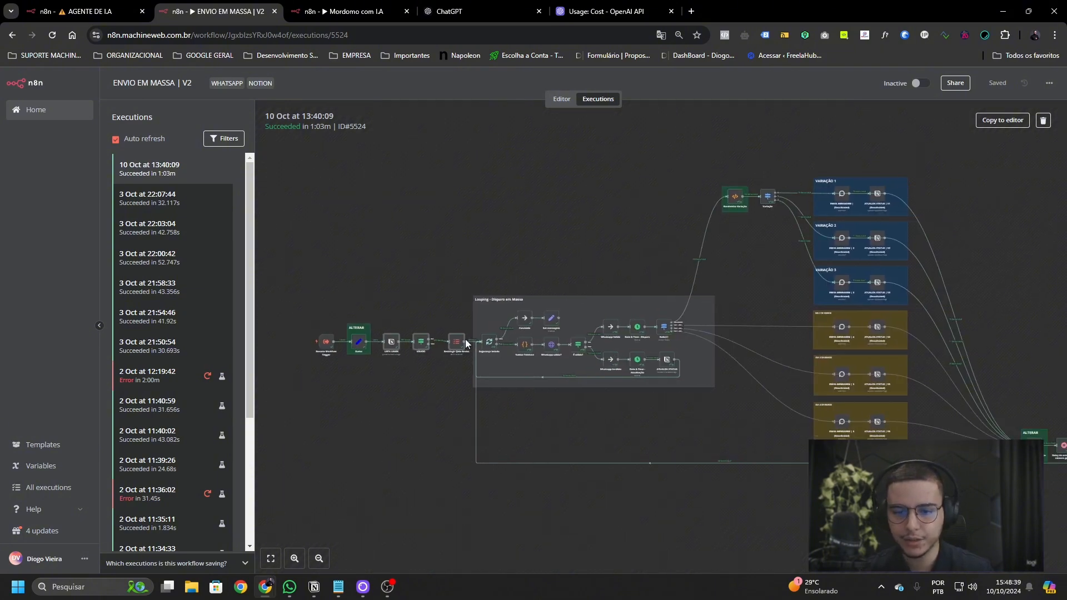
- Close the Call n8n Workflow Tool panel and save the AGENTE DE I.A workflow
{"action": "left_click", "coordinate": [96, 14]}
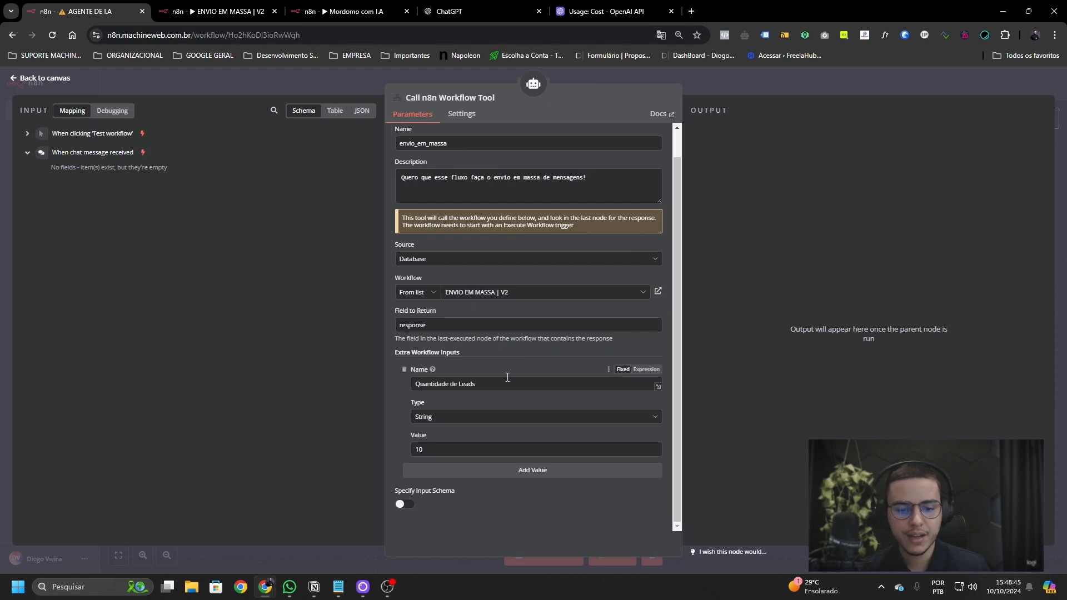
{"action": "left_click", "coordinate": [761, 89]}
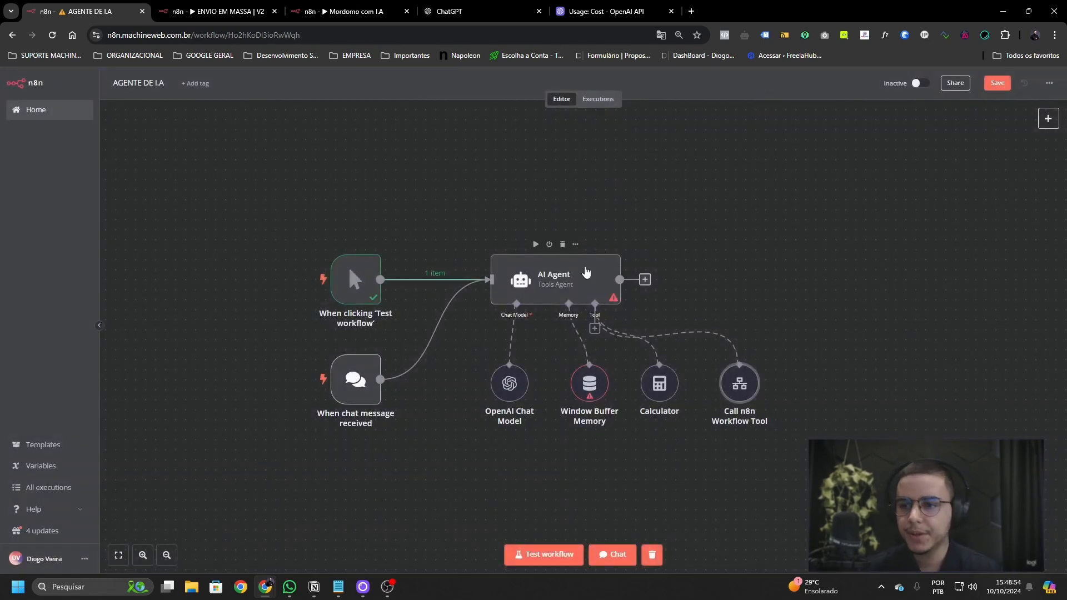
{"action": "key", "text": "ctrl+s"}
- Open the AI Agent node's settings and translate the page into Portuguese
{"action": "left_click_drag", "start_coordinate": [466, 327], "coordinate": [799, 443]}
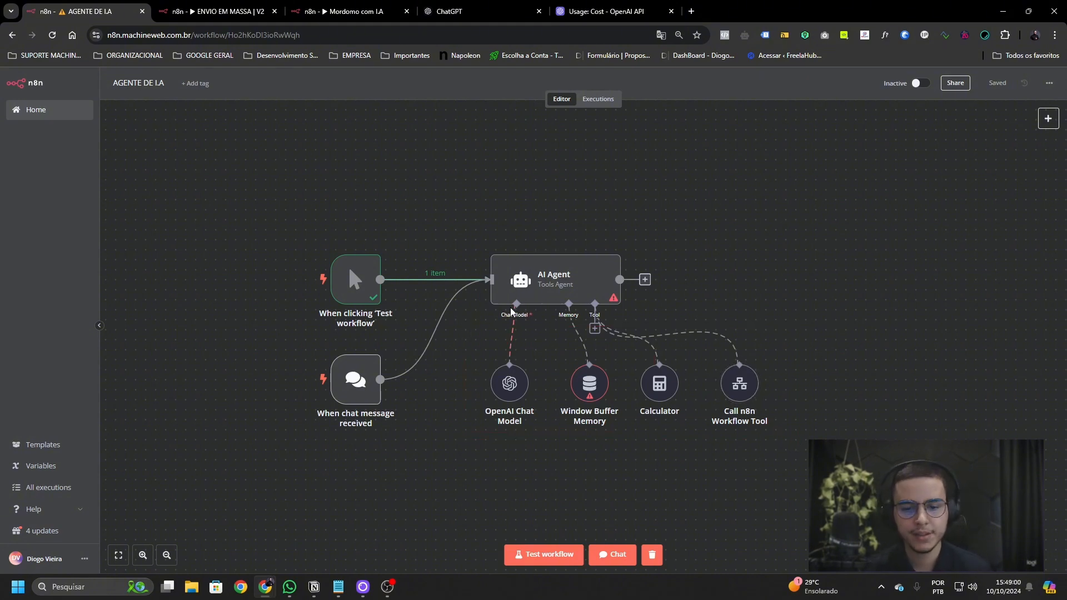
{"action": "left_click", "coordinate": [573, 293]}
{"action": "double_click", "coordinate": [573, 293]}
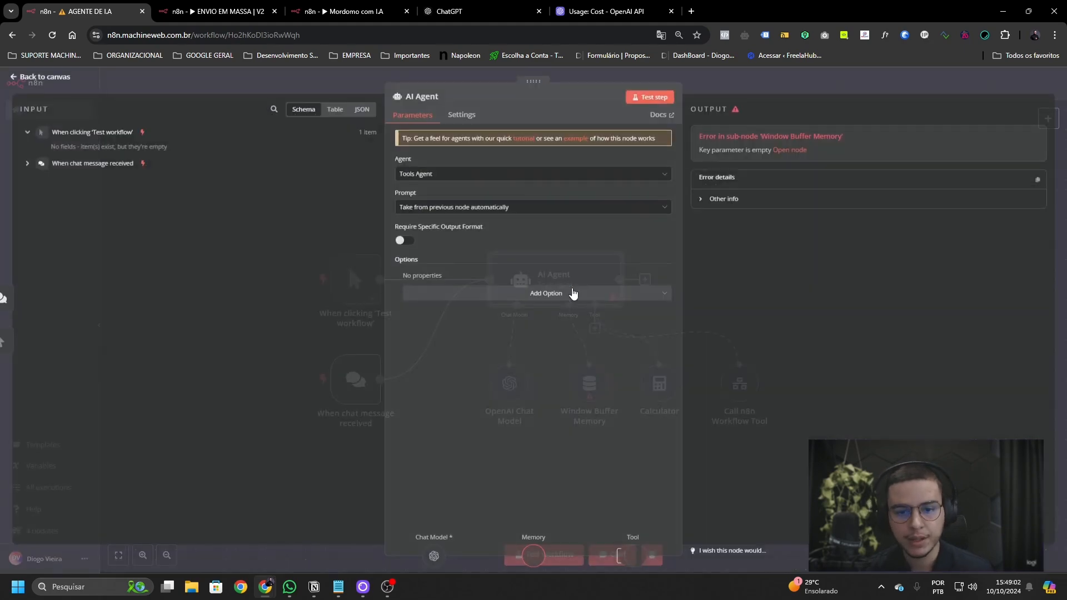
{"action": "right_click", "coordinate": [512, 378]}
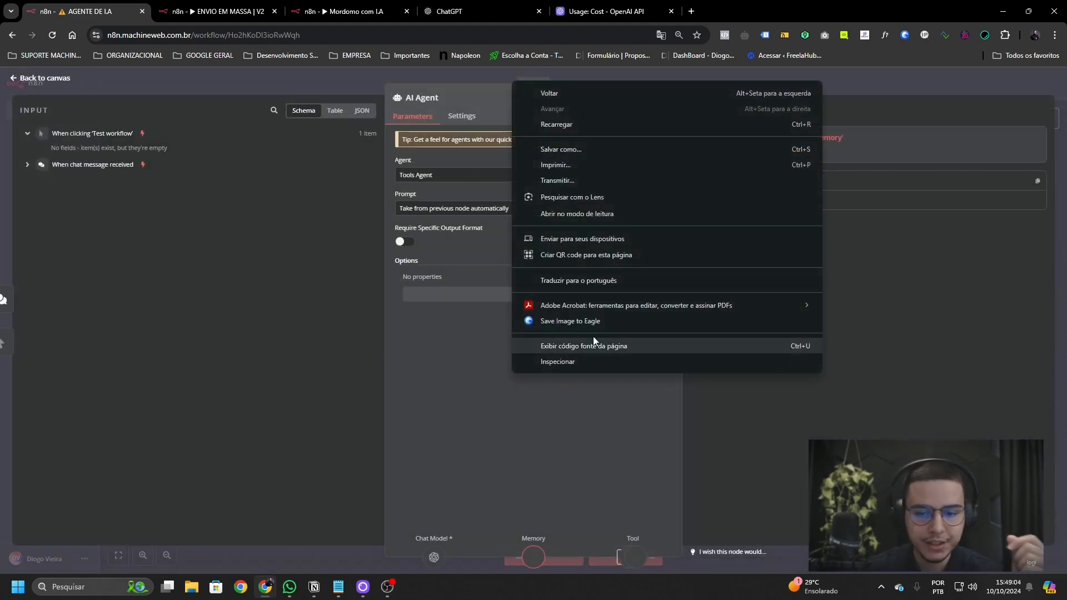
{"action": "left_click", "coordinate": [584, 280]}
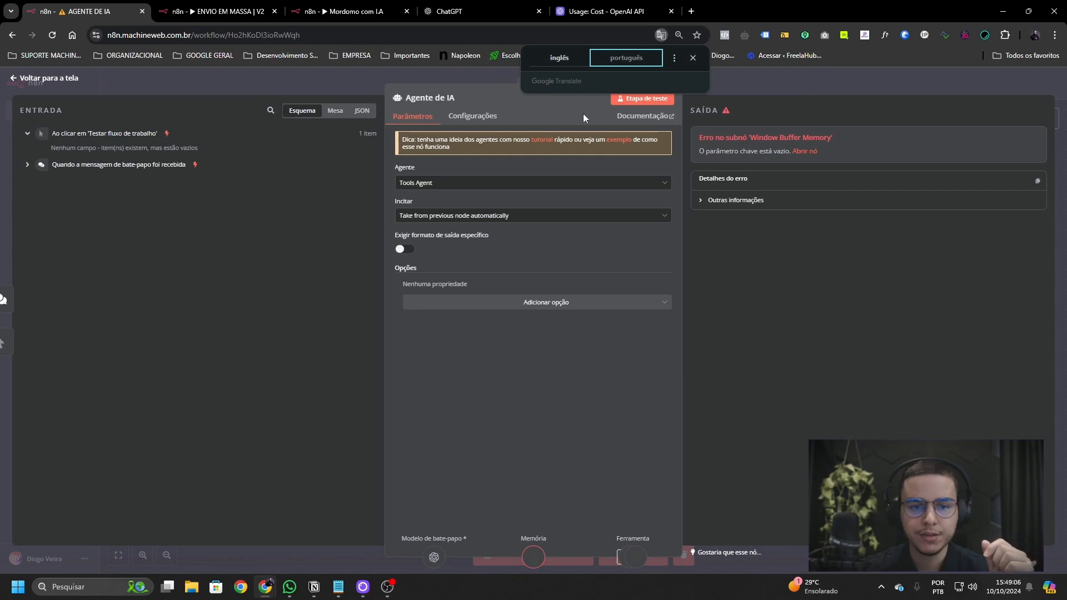
{"action": "left_click", "coordinate": [533, 183]}
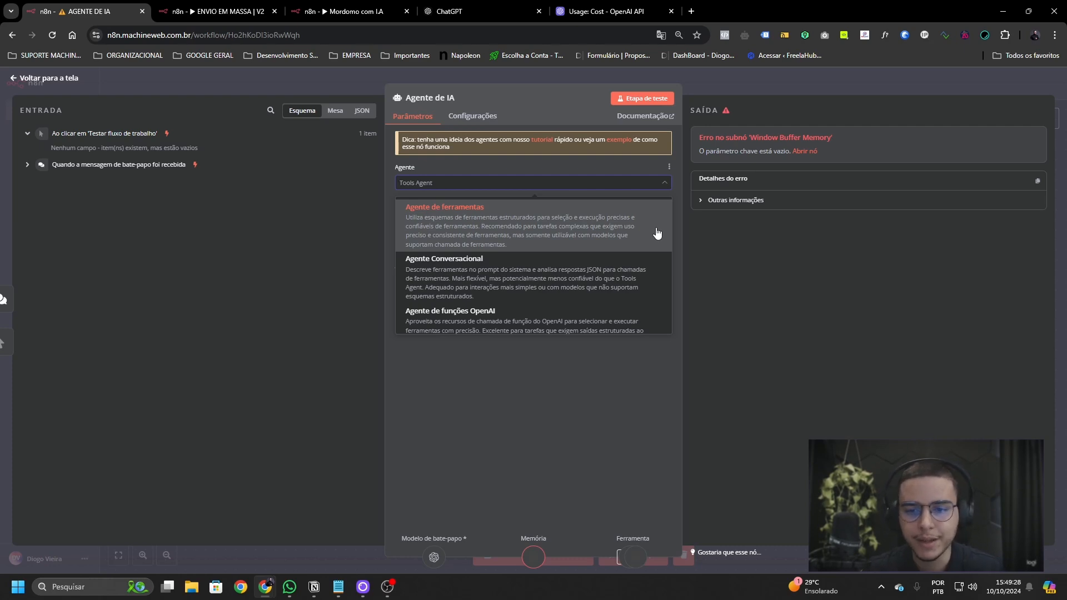
{"action": "scroll", "coordinate": [638, 239], "scroll_direction": "down", "scroll_amount": 1}
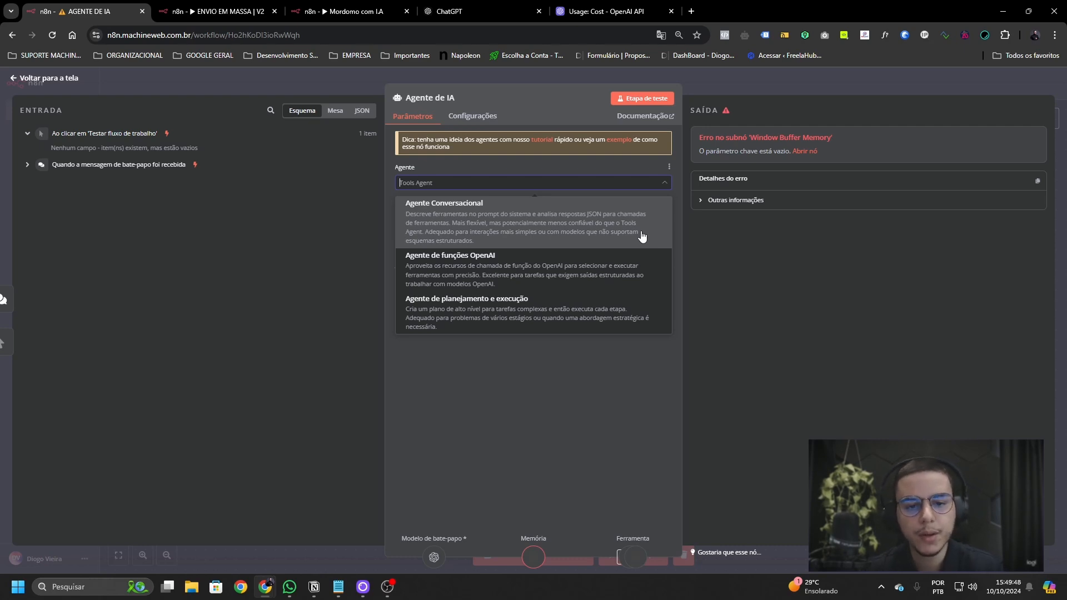
{"action": "scroll", "coordinate": [639, 239], "scroll_direction": "up", "scroll_amount": 2}
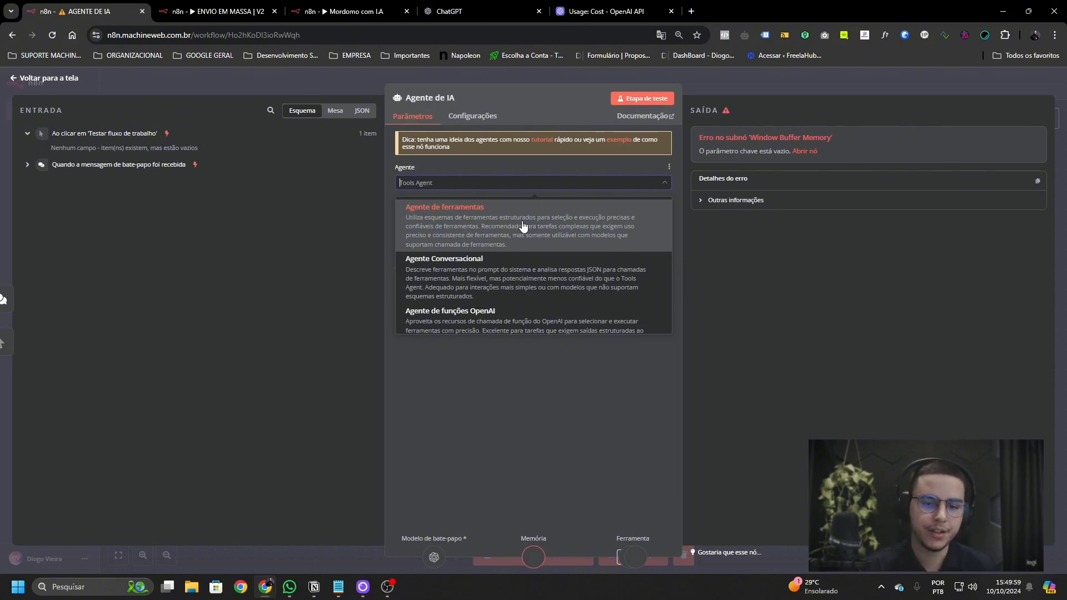
{"action": "scroll", "coordinate": [523, 225], "scroll_direction": "down", "scroll_amount": 1}
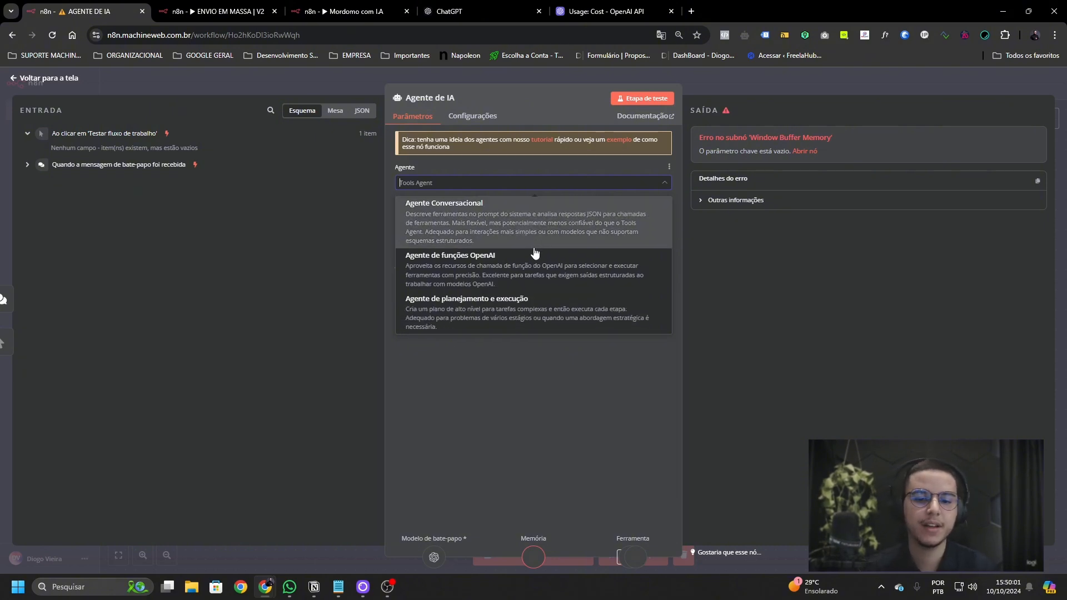
{"action": "scroll", "coordinate": [528, 267], "scroll_direction": "down", "scroll_amount": 1}
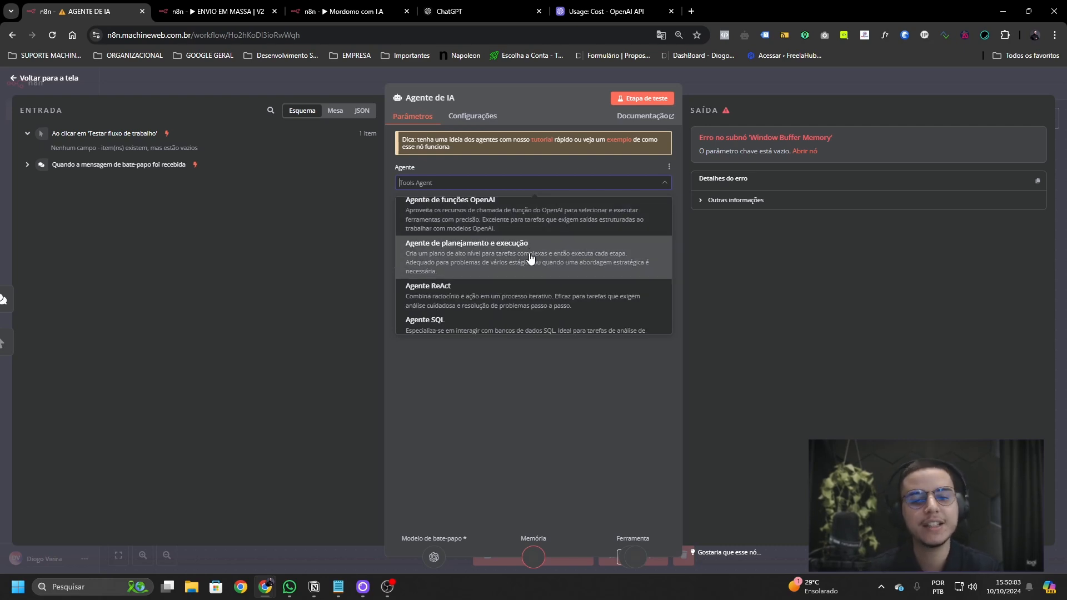
{"action": "scroll", "coordinate": [537, 273], "scroll_direction": "down", "scroll_amount": 1}
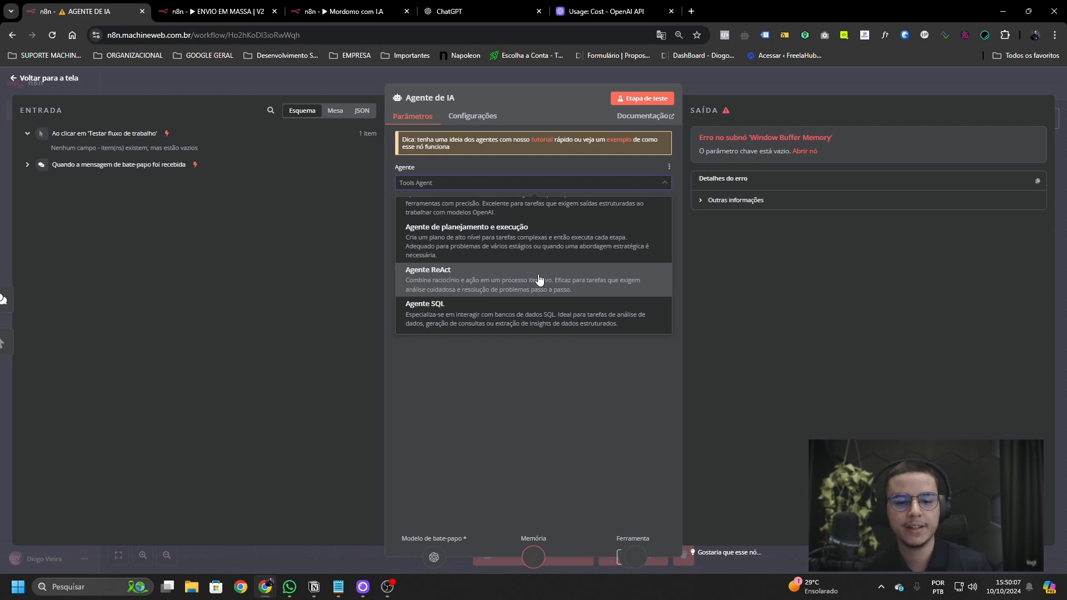
{"action": "left_click", "coordinate": [539, 348]}
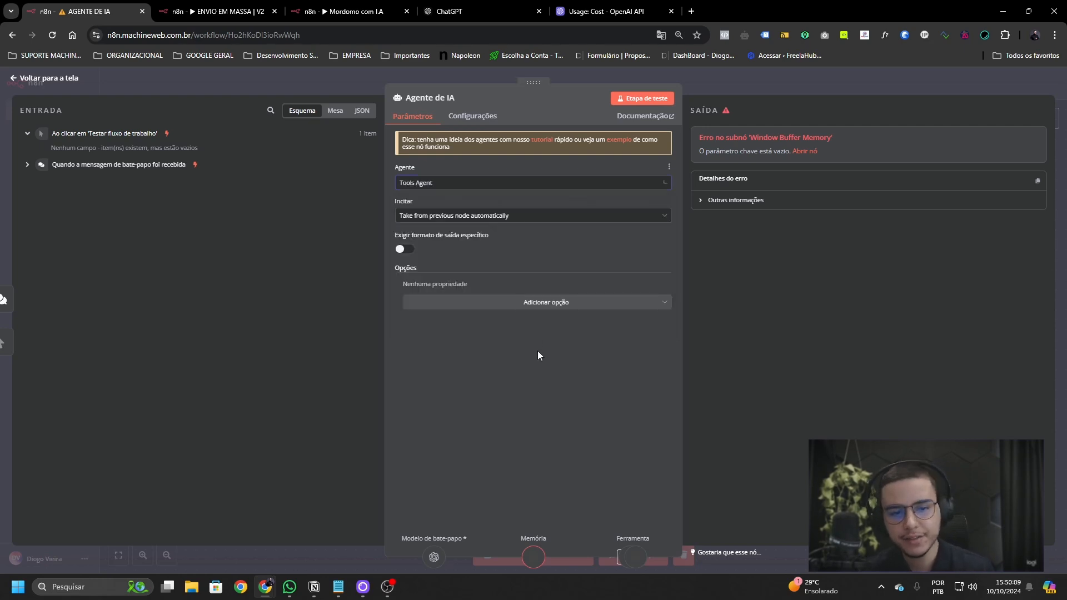
{"action": "left_click", "coordinate": [506, 183]}
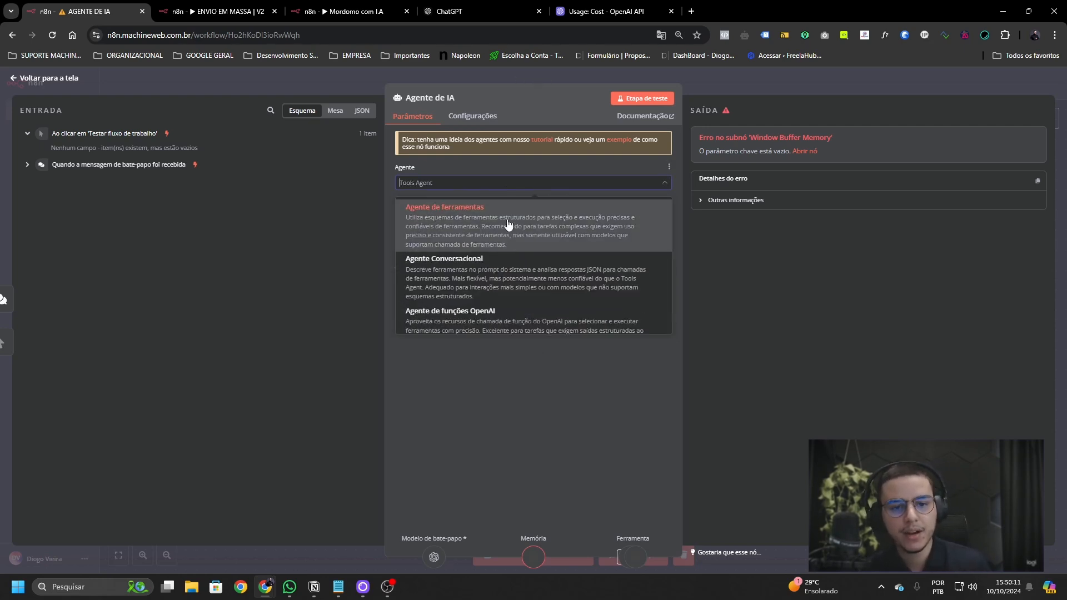
{"action": "left_click", "coordinate": [507, 225]}
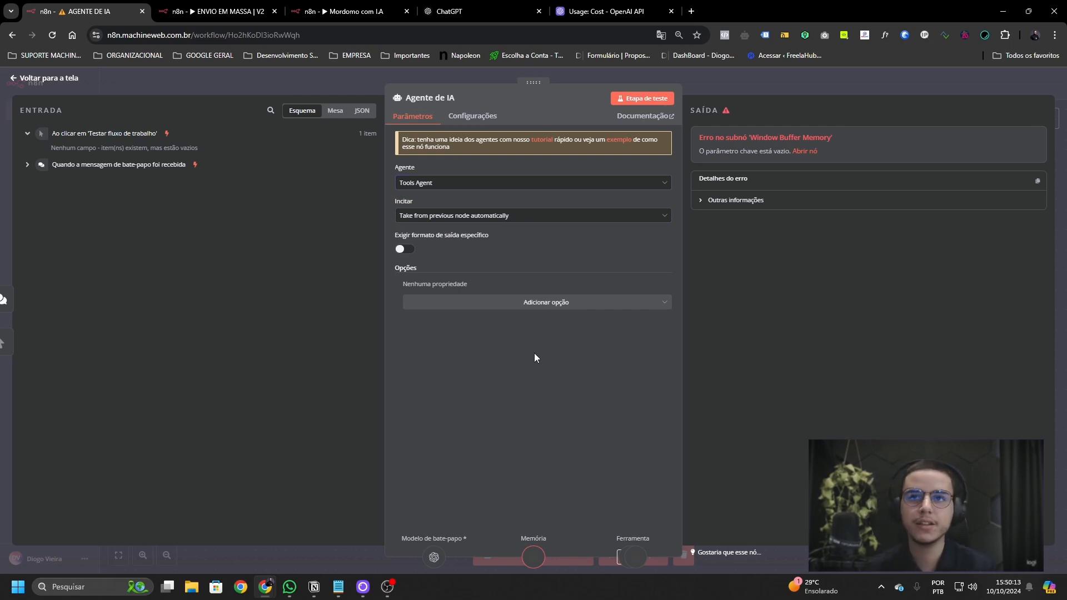
{"action": "right_click", "coordinate": [535, 352]}
- Switch the Agente de IA prompt source to 'Define below' and start editing its Text
{"action": "left_click", "coordinate": [460, 219]}
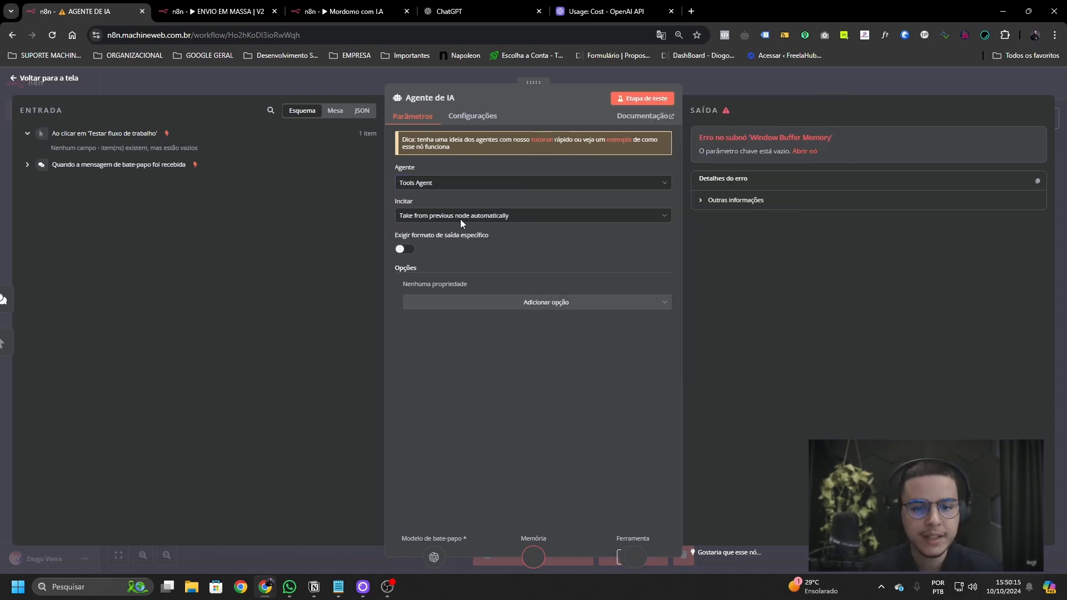
{"action": "left_click", "coordinate": [460, 219]}
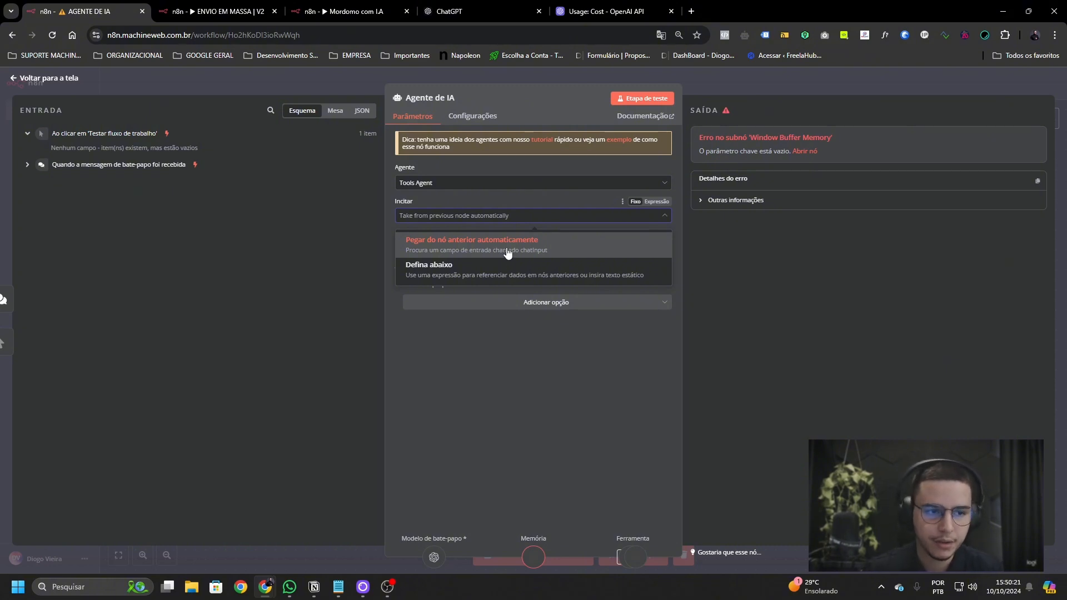
{"action": "left_click", "coordinate": [828, 85]}
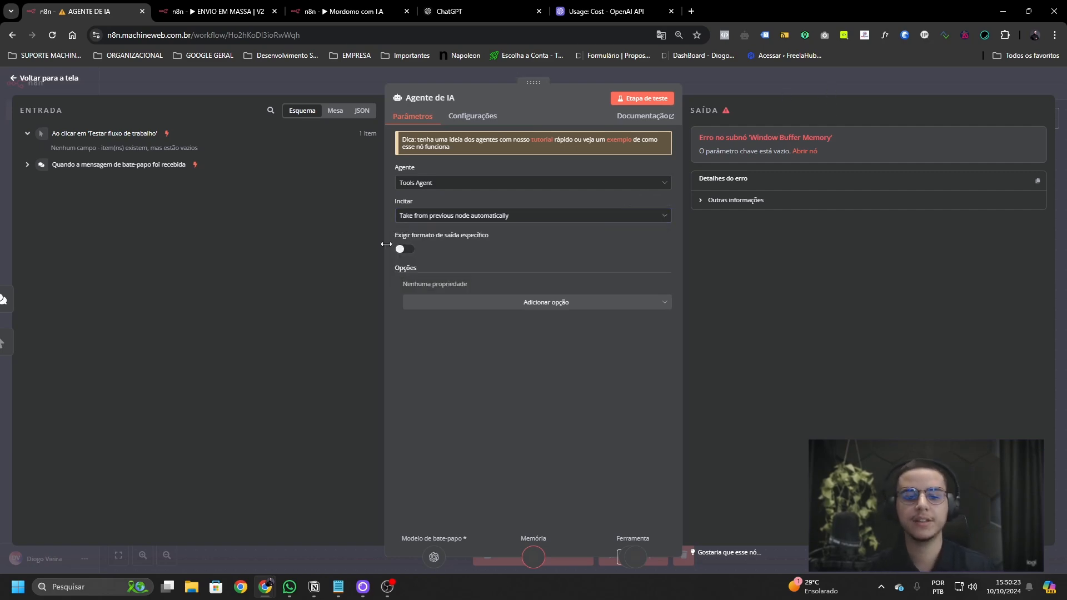
{"action": "left_click", "coordinate": [744, 89]}
{"action": "left_click_drag", "start_coordinate": [282, 335], "coordinate": [405, 421]}
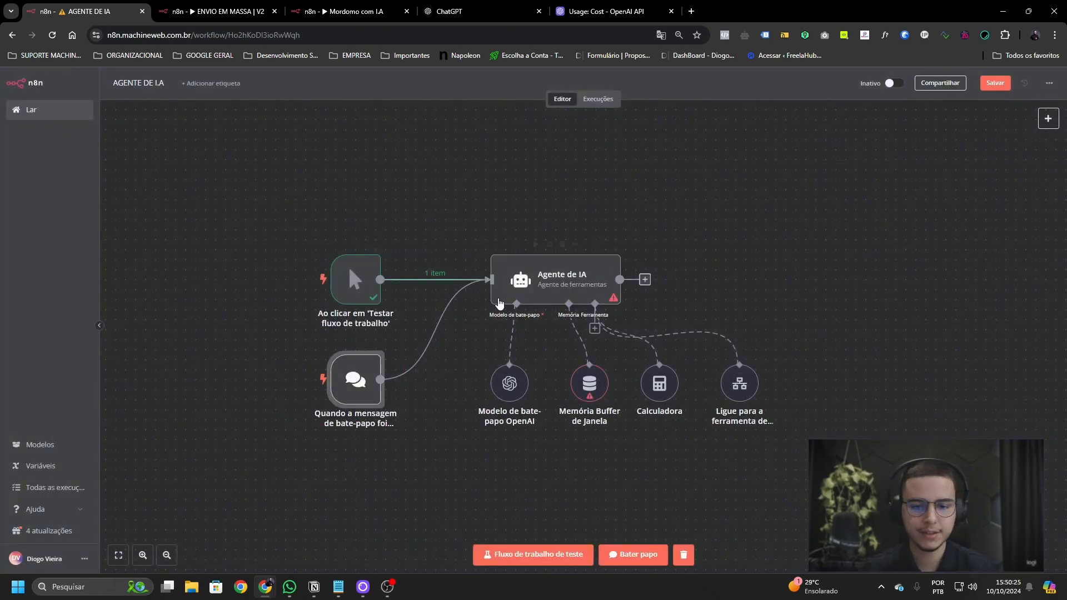
{"action": "double_click", "coordinate": [513, 300]}
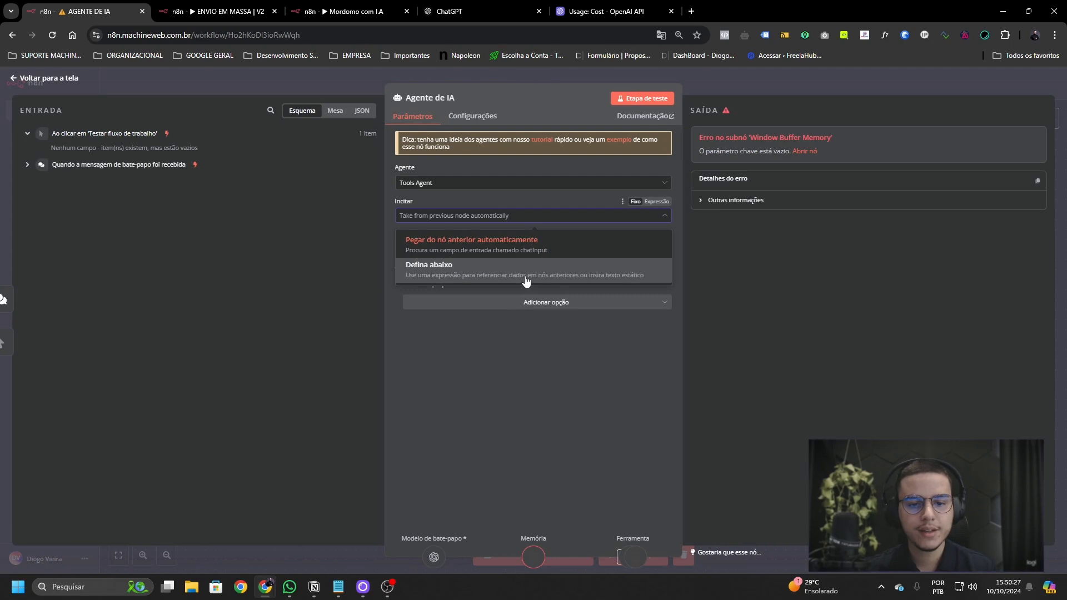
{"action": "left_click", "coordinate": [519, 275]}
{"action": "left_click", "coordinate": [529, 253]}
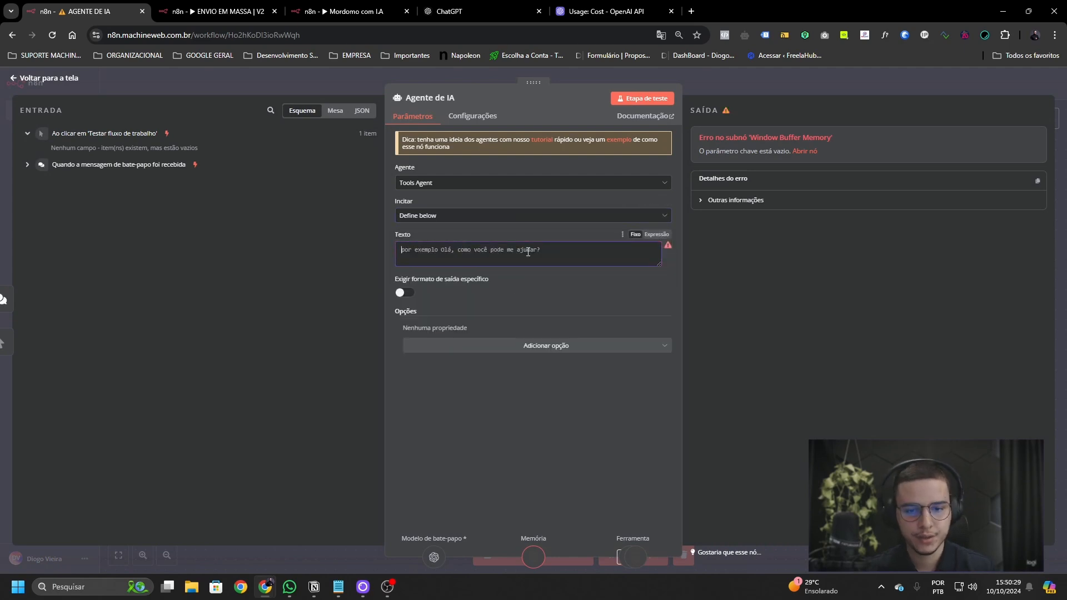
{"action": "left_click", "coordinate": [755, 96]}
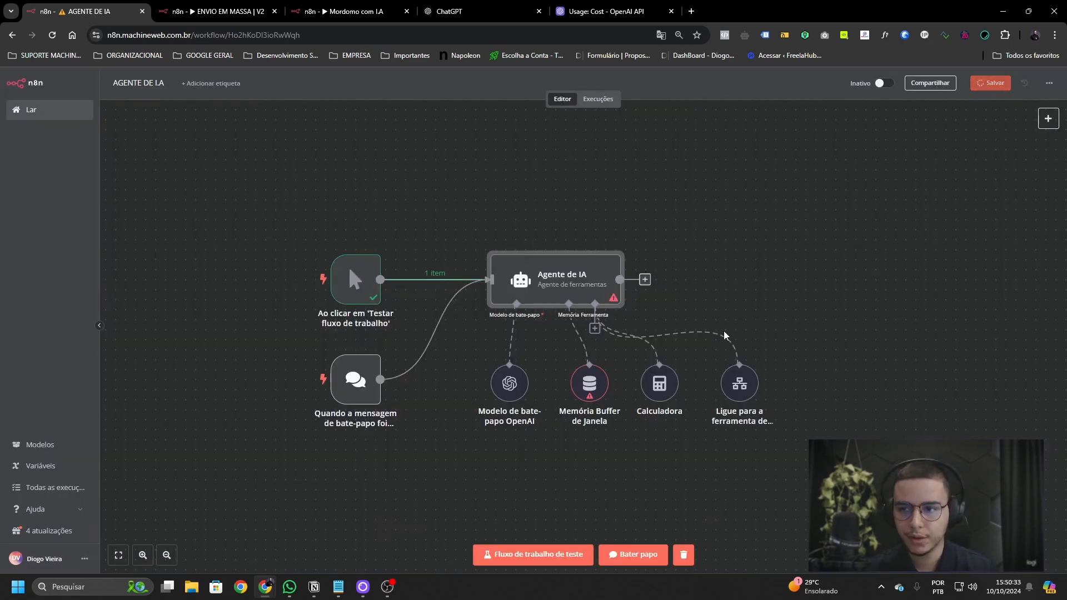
- Send 'Teste' in the test chat and drag the chat input field into the prompt Text
{"action": "double_click", "coordinate": [350, 376]}
{"action": "left_click", "coordinate": [159, 98]}
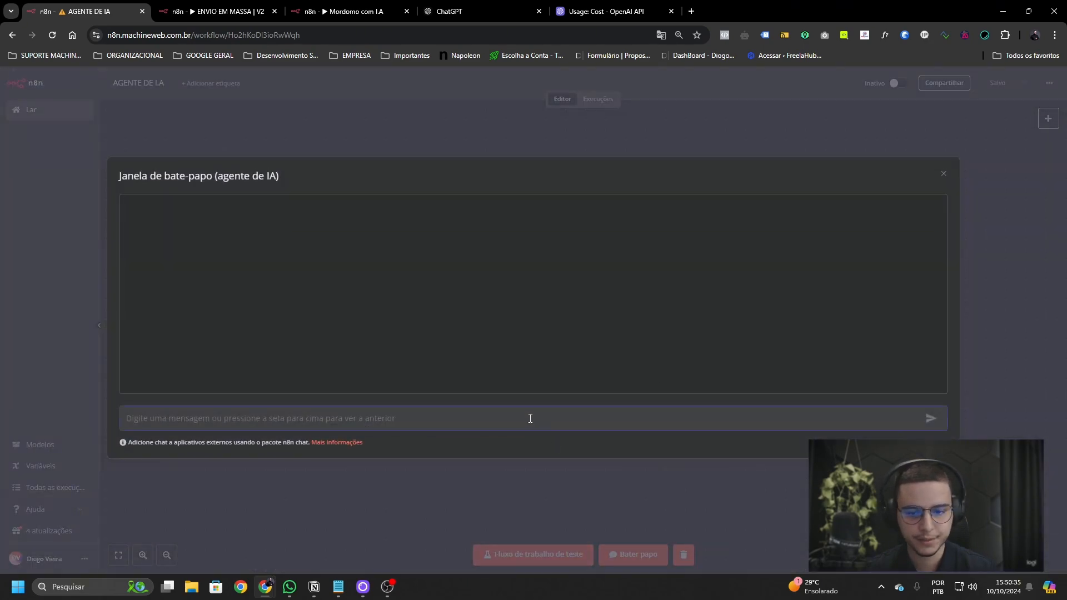
{"action": "left_click", "coordinate": [944, 173]}
{"action": "double_click", "coordinate": [521, 283]}
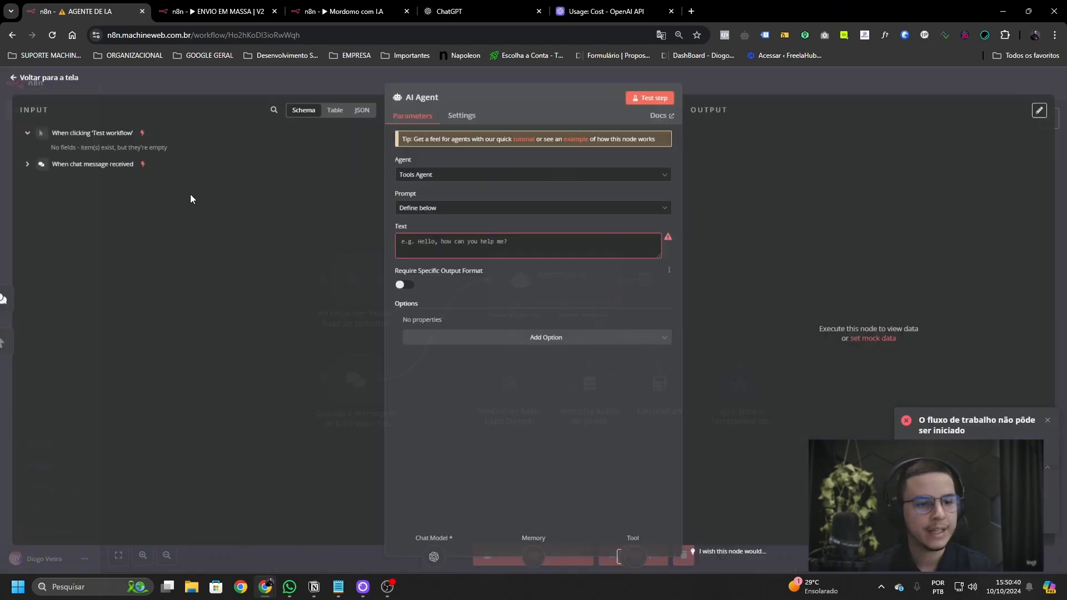
{"action": "left_click", "coordinate": [54, 162]}
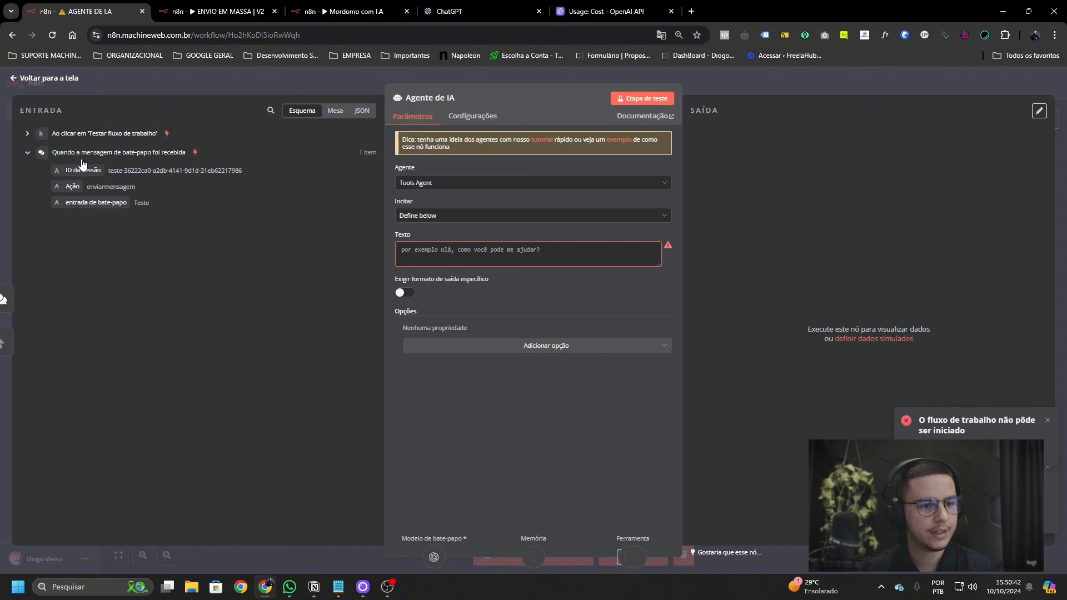
{"action": "left_click_drag", "start_coordinate": [96, 203], "coordinate": [518, 278]}
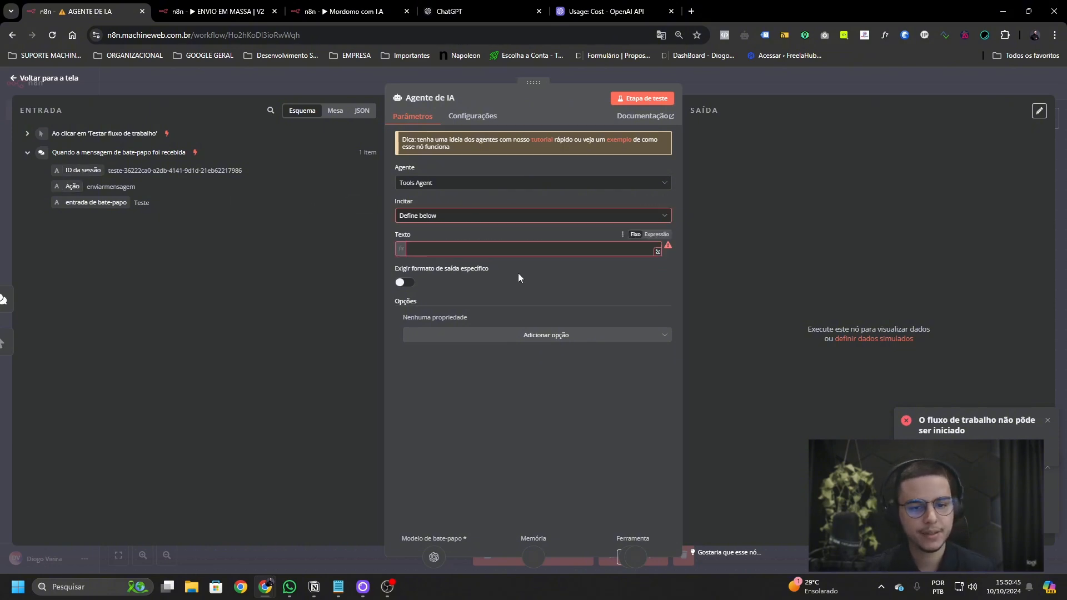
- Reset the prompt to 'Define below', clear the Ação expression, and map {{ $json.chatInput }} into Text
{"action": "left_click", "coordinate": [468, 218]}
{"action": "left_click", "coordinate": [474, 246]}
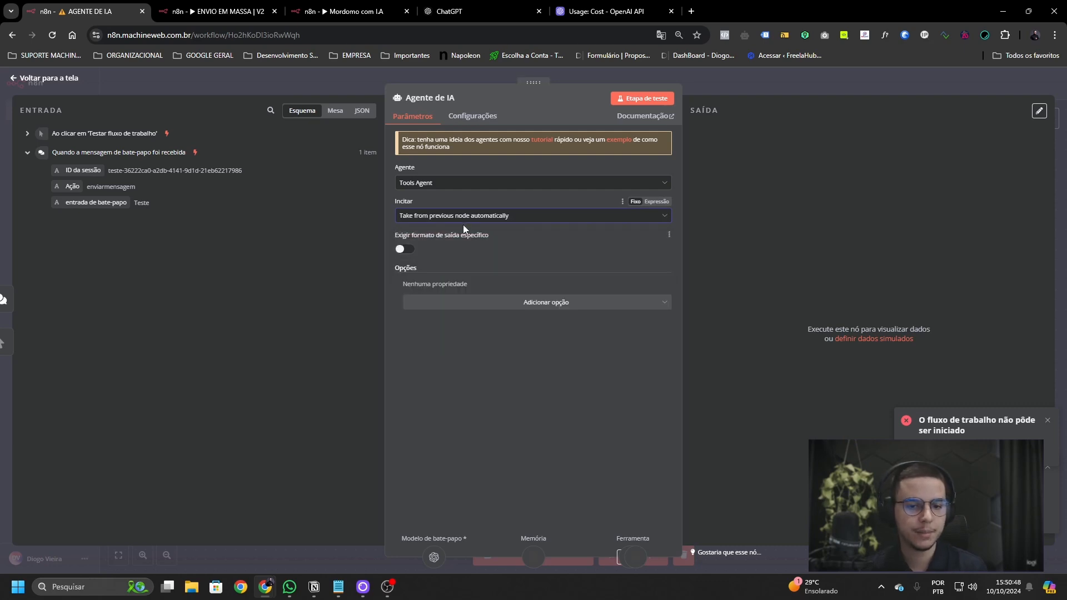
{"action": "left_click", "coordinate": [465, 220]}
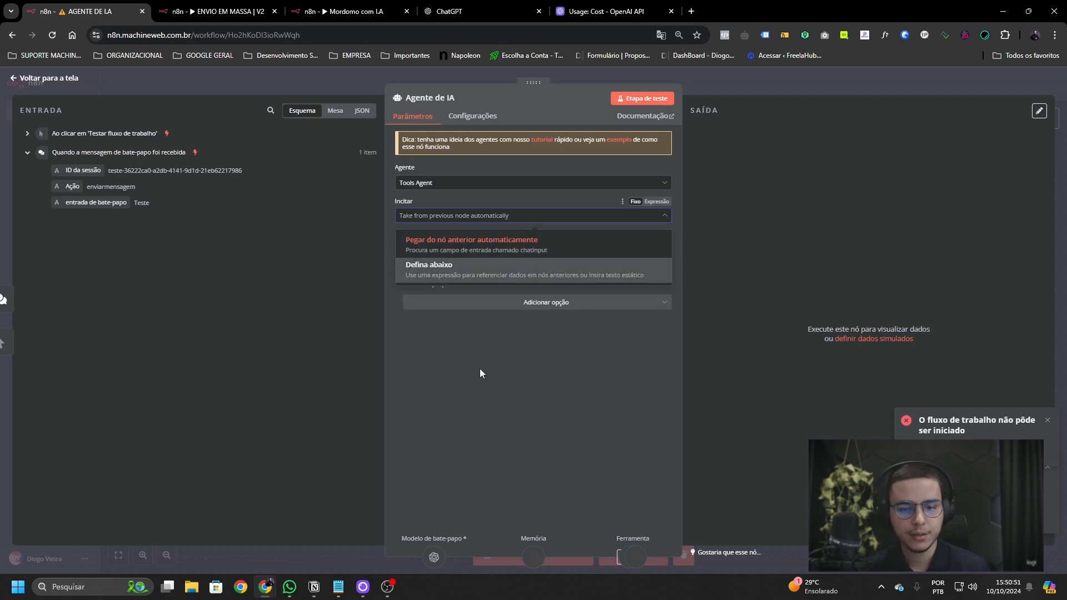
{"action": "left_click", "coordinate": [454, 219]}
{"action": "left_click", "coordinate": [454, 220]}
{"action": "left_click", "coordinate": [461, 261]}
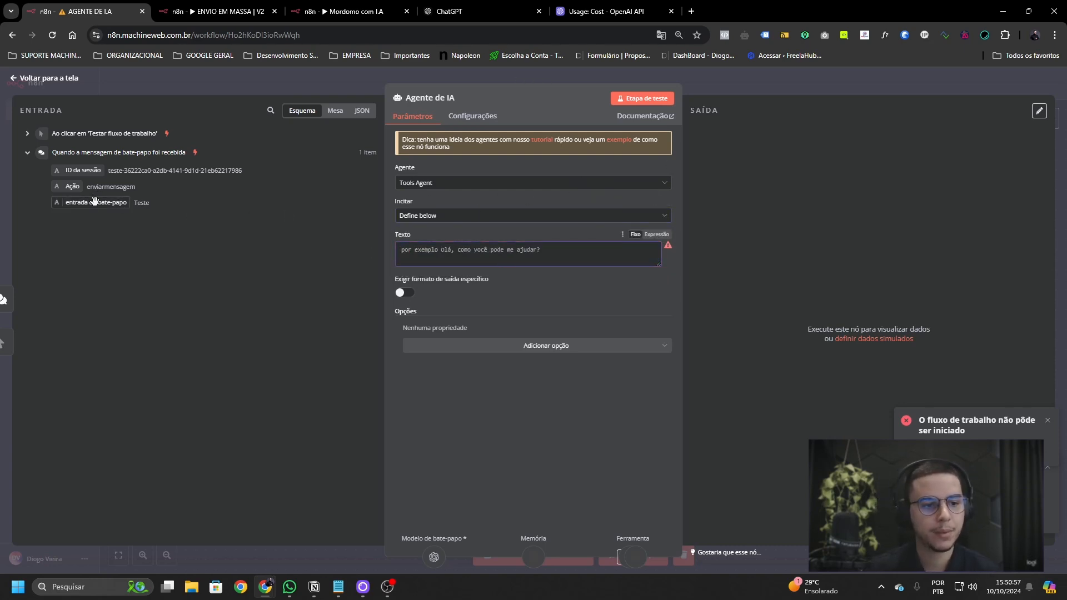
{"action": "left_click_drag", "start_coordinate": [60, 187], "coordinate": [413, 262]}
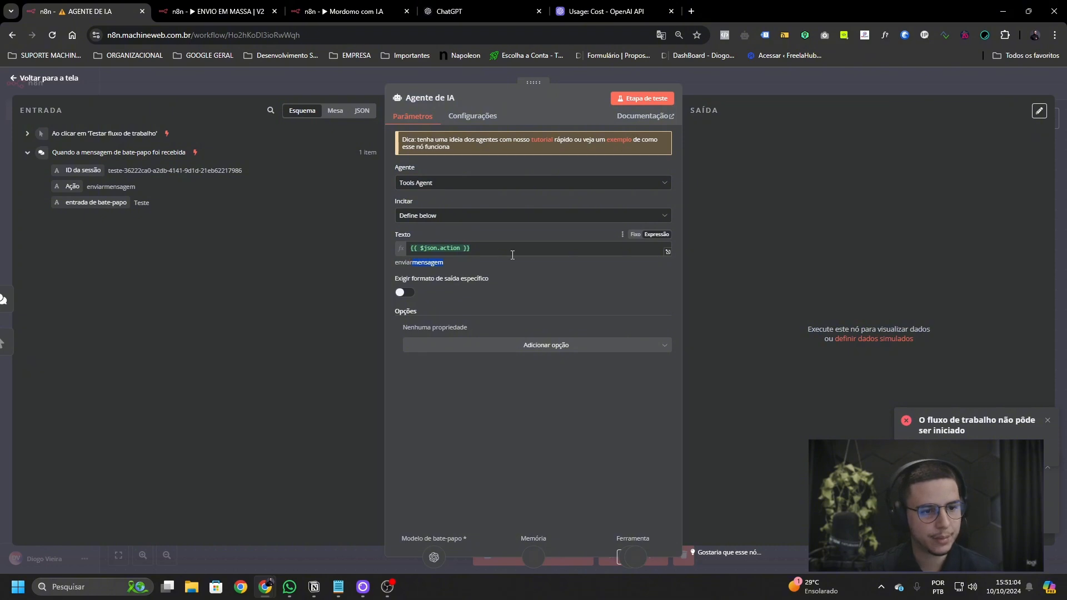
{"action": "left_click", "coordinate": [512, 252]}
{"action": "key", "text": "ctrl+a"}
{"action": "key", "text": "BackSpace"}
{"action": "left_click", "coordinate": [171, 302]}
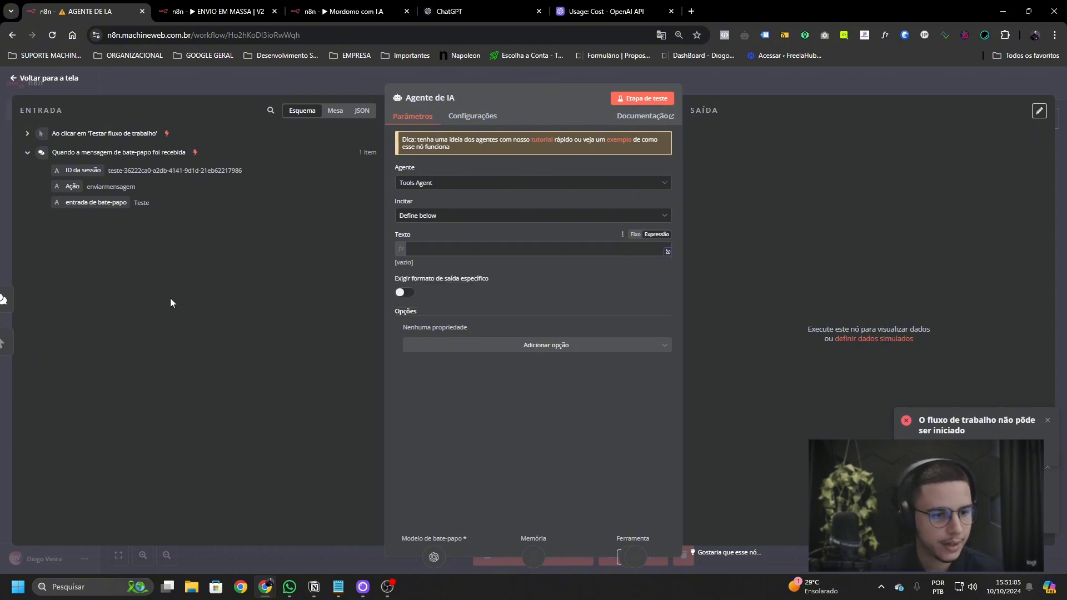
{"action": "left_click_drag", "start_coordinate": [96, 202], "coordinate": [500, 252]}
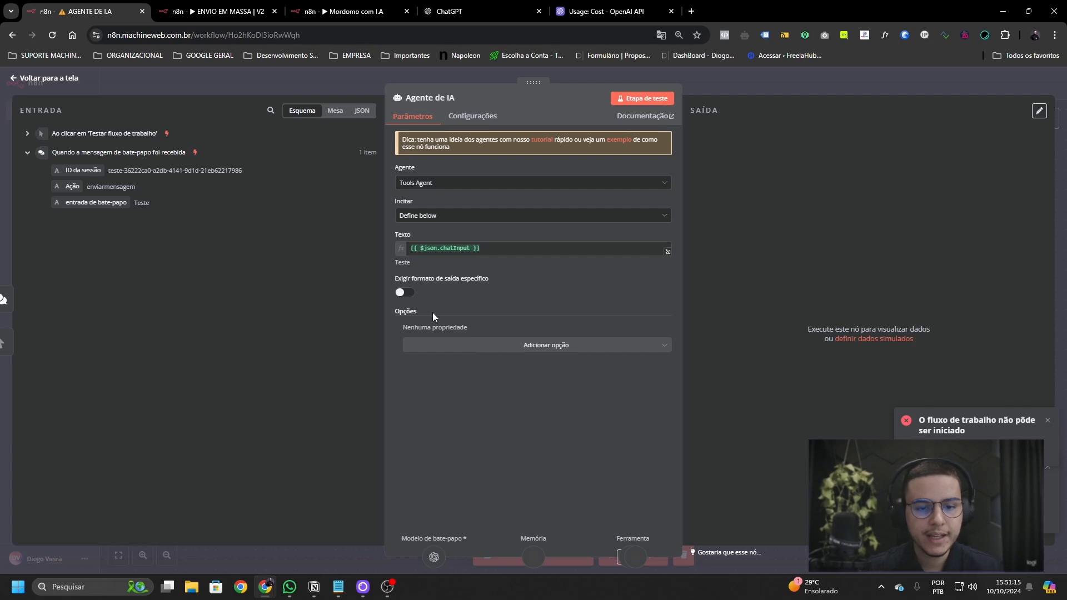
- Turn on 'Exigir formato de saída específico' and rearrange the four sub-nodes below the agent
{"action": "left_click", "coordinate": [402, 295]}
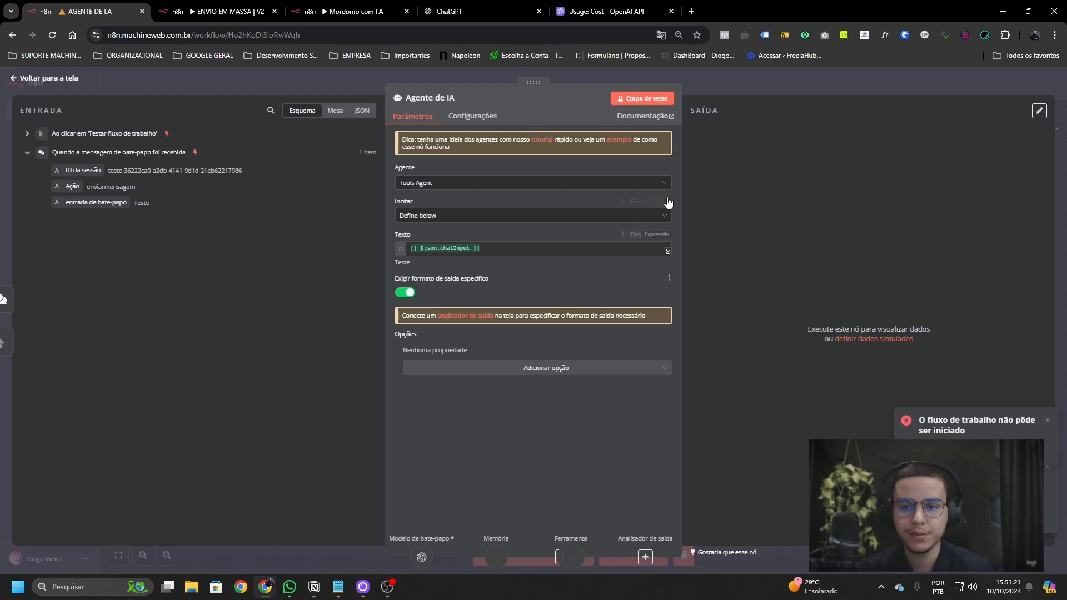
{"action": "left_click", "coordinate": [722, 92]}
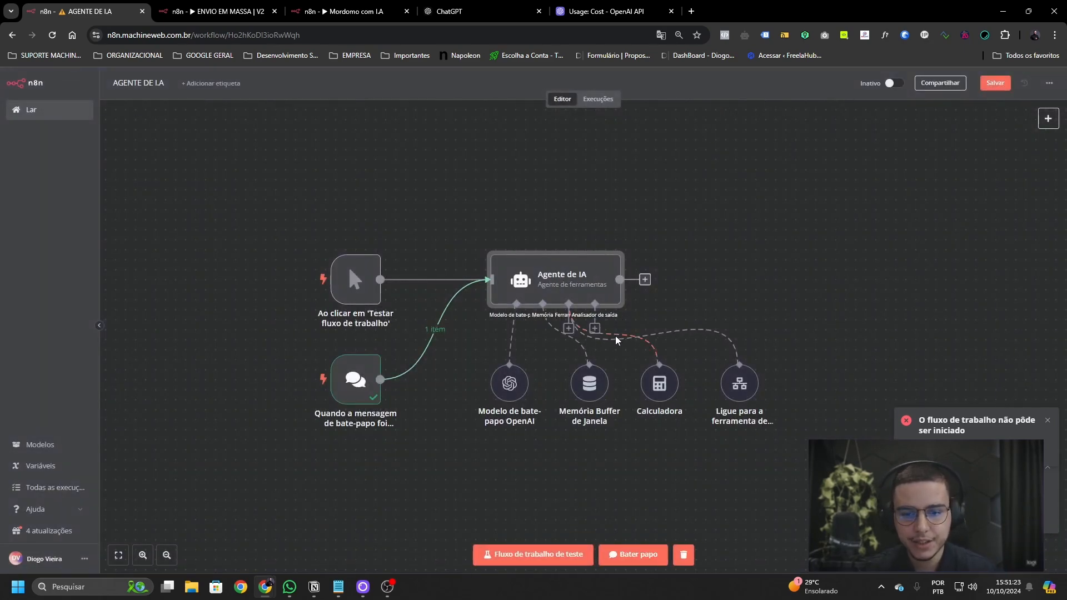
{"action": "left_click_drag", "start_coordinate": [786, 426], "coordinate": [470, 351]}
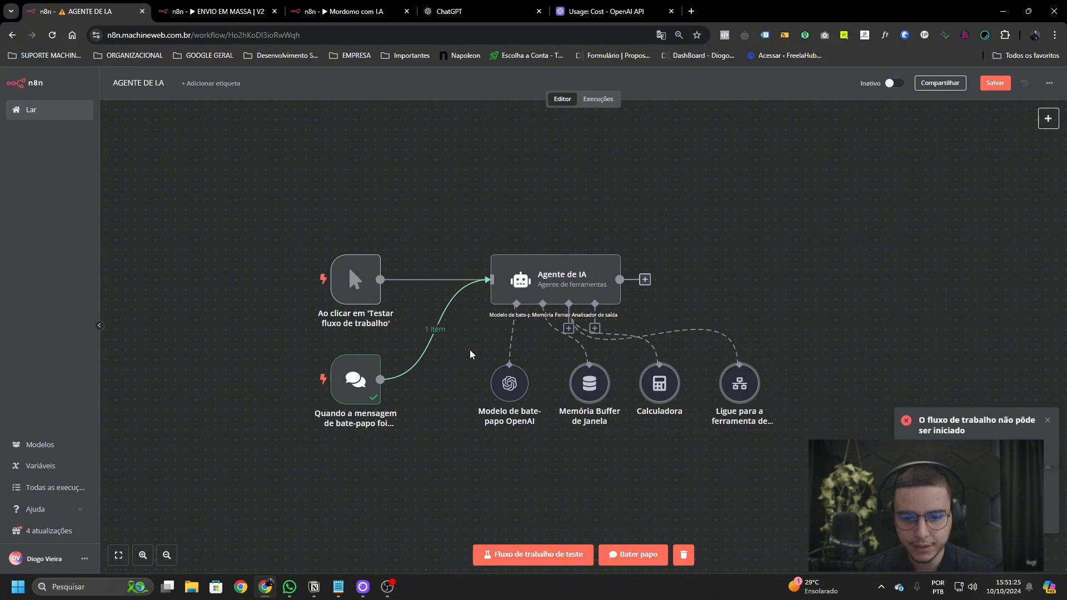
{"action": "left_click_drag", "start_coordinate": [740, 391], "coordinate": [690, 560]}
{"action": "scroll", "coordinate": [700, 411], "scroll_direction": "down", "scroll_amount": 2}
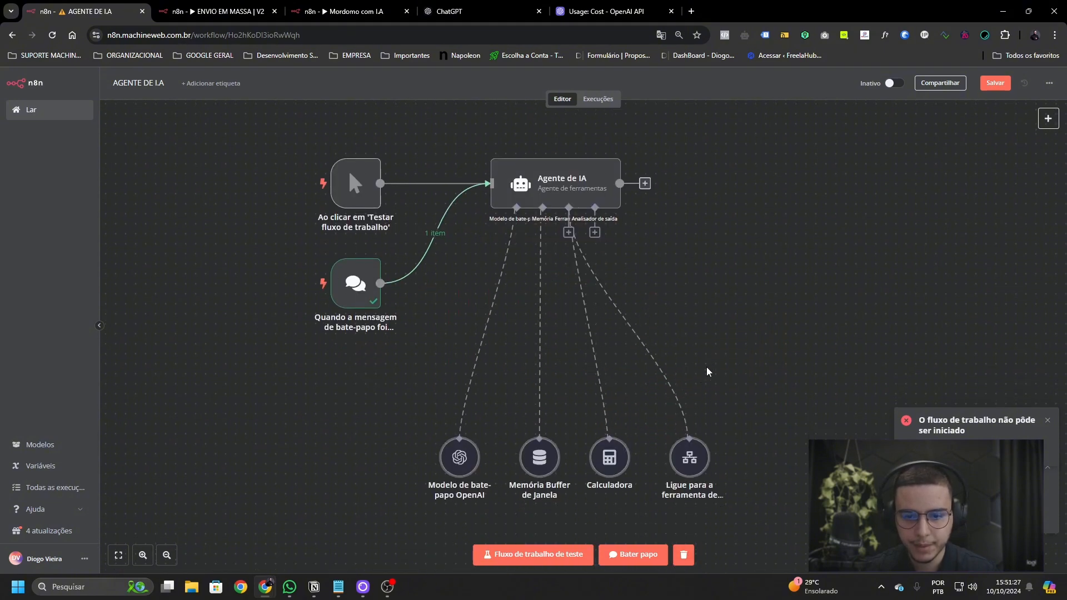
{"action": "left_click_drag", "start_coordinate": [698, 478], "coordinate": [578, 469]}
{"action": "scroll", "coordinate": [257, 116], "scroll_direction": "up", "scroll_amount": 1}
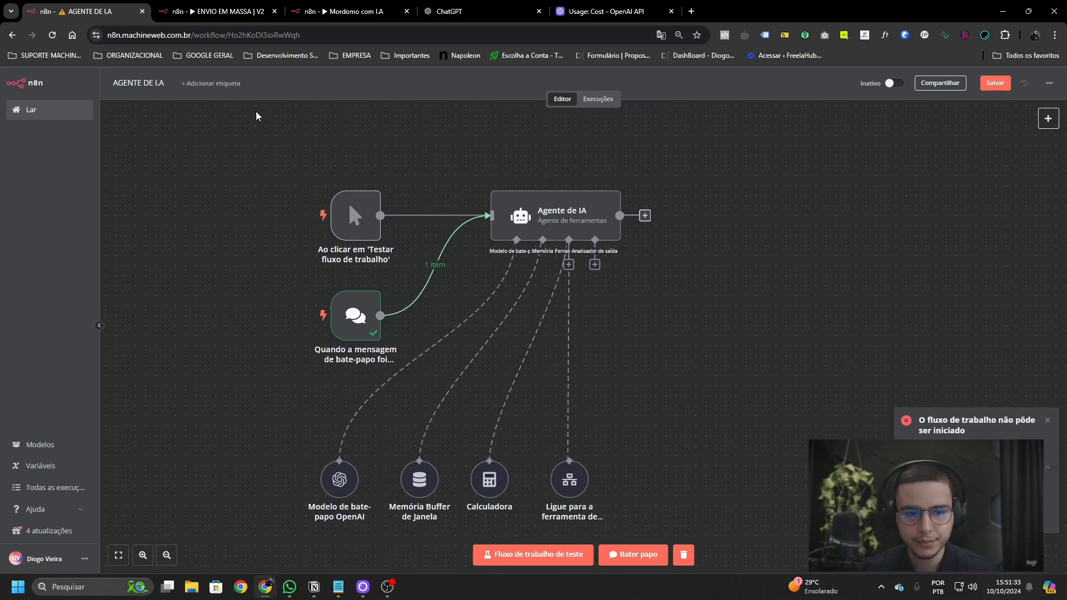
{"action": "left_click_drag", "start_coordinate": [339, 229], "coordinate": [348, 229]}
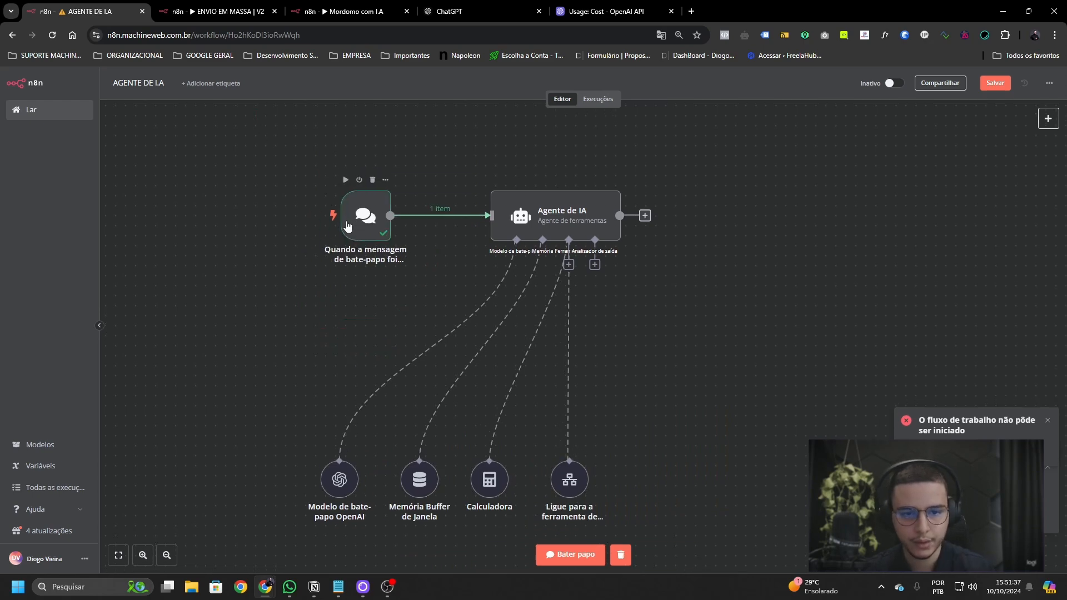
{"action": "scroll", "coordinate": [546, 251], "scroll_direction": "up", "scroll_amount": 3}
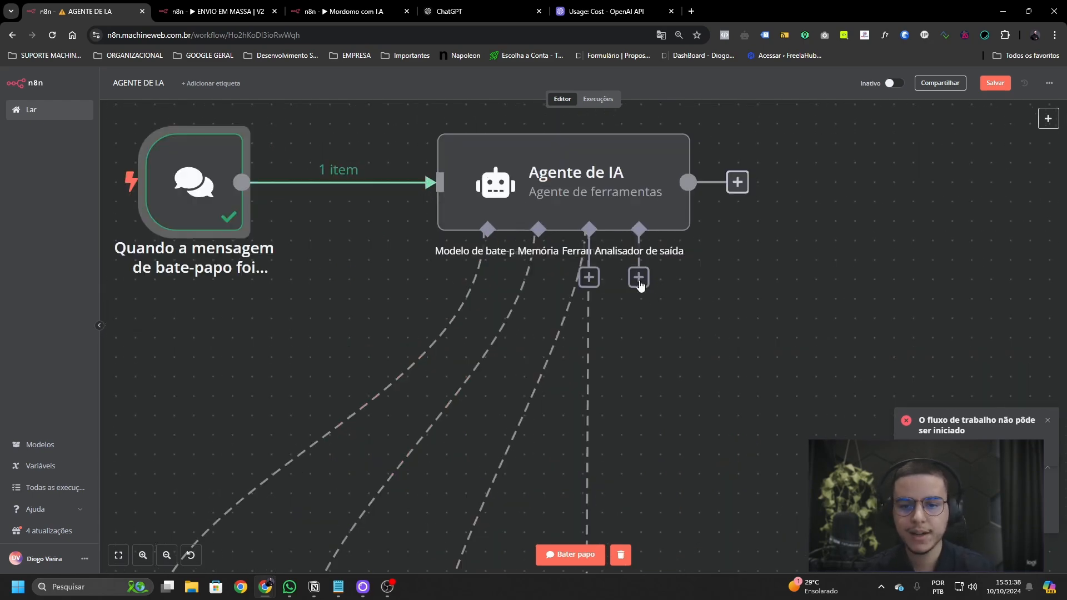
- Add the auto-fixing output parser to the agent, delete it, and list the parser types again
{"action": "left_click", "coordinate": [639, 281]}
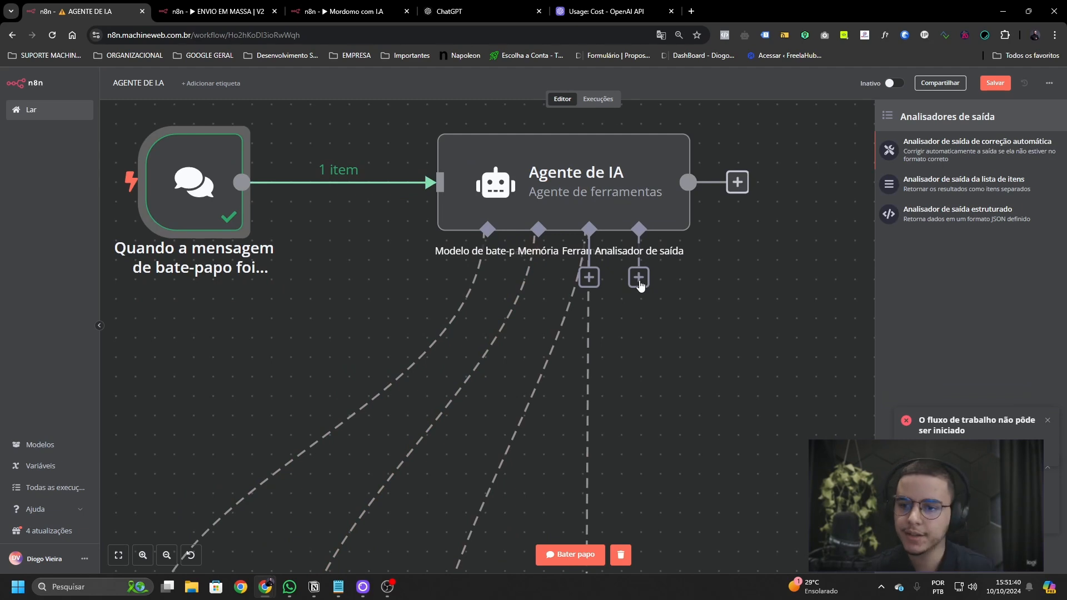
{"action": "left_click", "coordinate": [960, 155]}
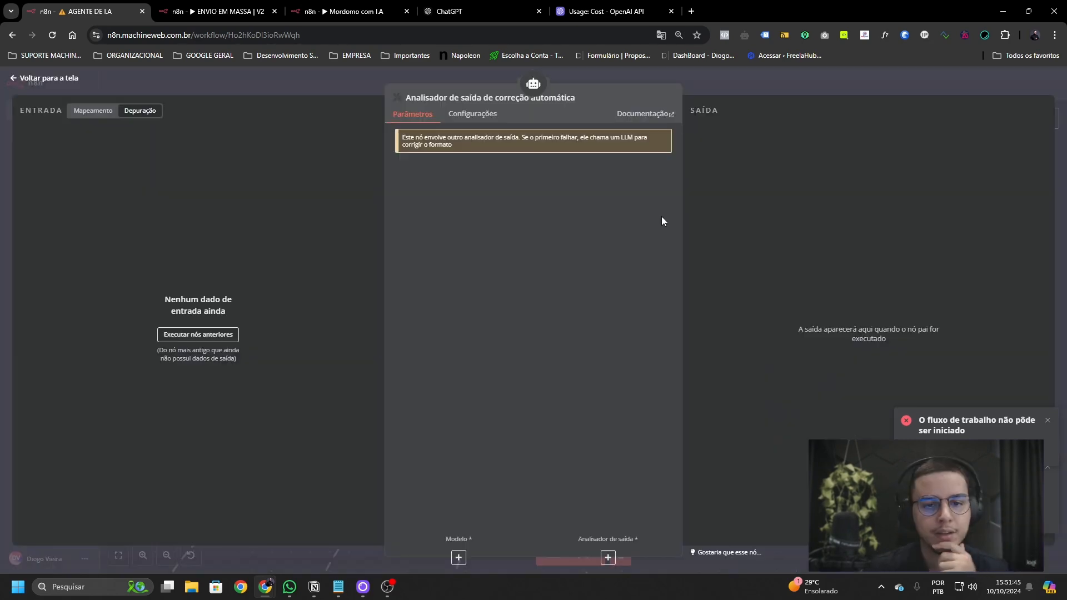
{"action": "left_click", "coordinate": [802, 79]}
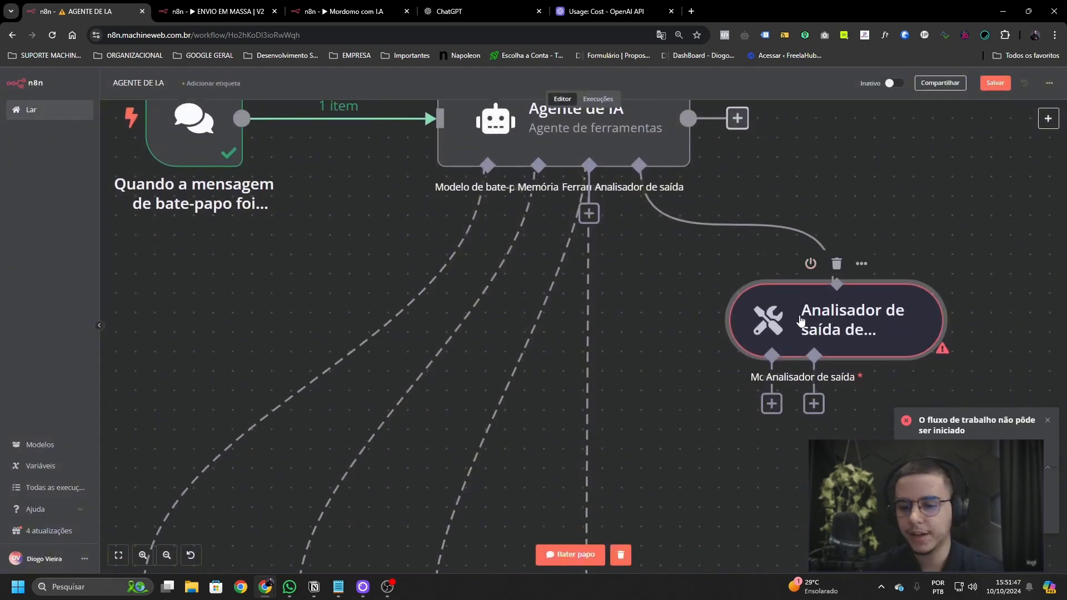
{"action": "scroll", "coordinate": [777, 332], "scroll_direction": "down", "scroll_amount": 3}
{"action": "scroll", "coordinate": [699, 386], "scroll_direction": "up", "scroll_amount": 1}
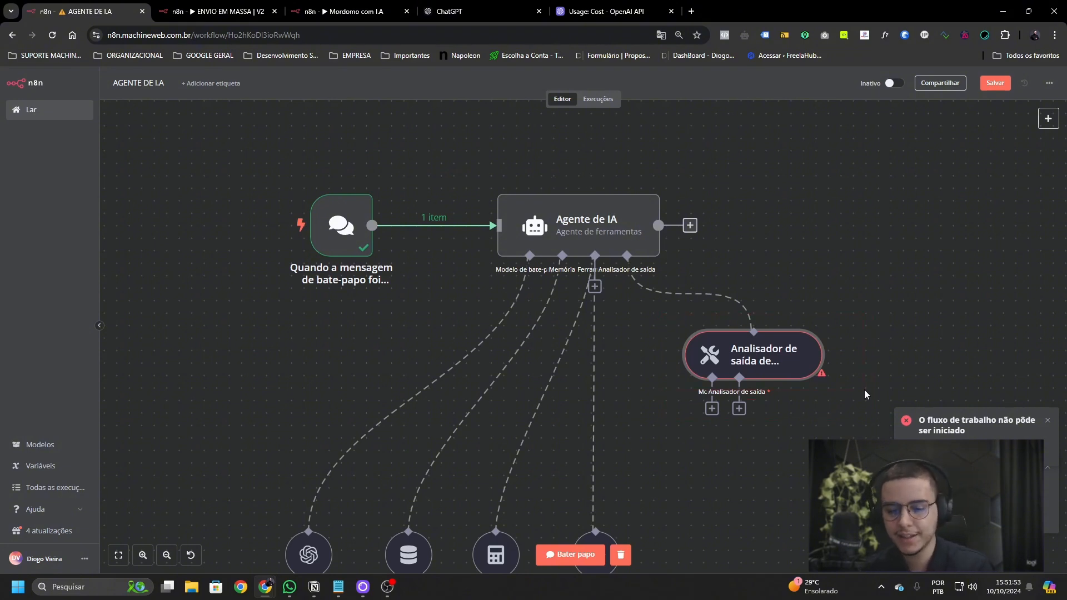
{"action": "key", "text": "Delete"}
{"action": "left_click", "coordinate": [626, 287]}
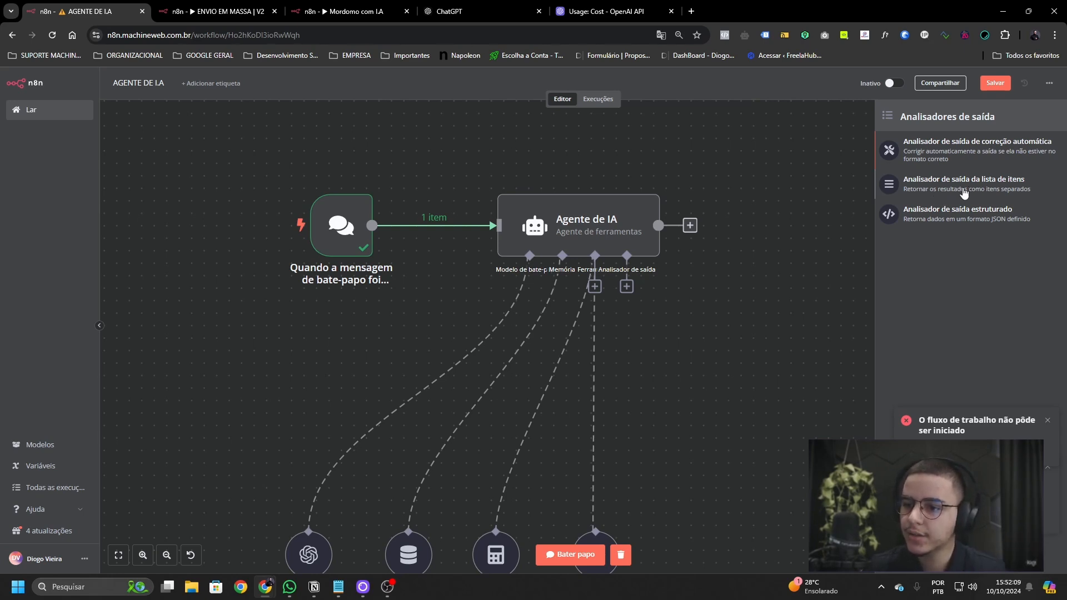
- Add the item-list output parser, review its options, then delete it
{"action": "left_click", "coordinate": [968, 185]}
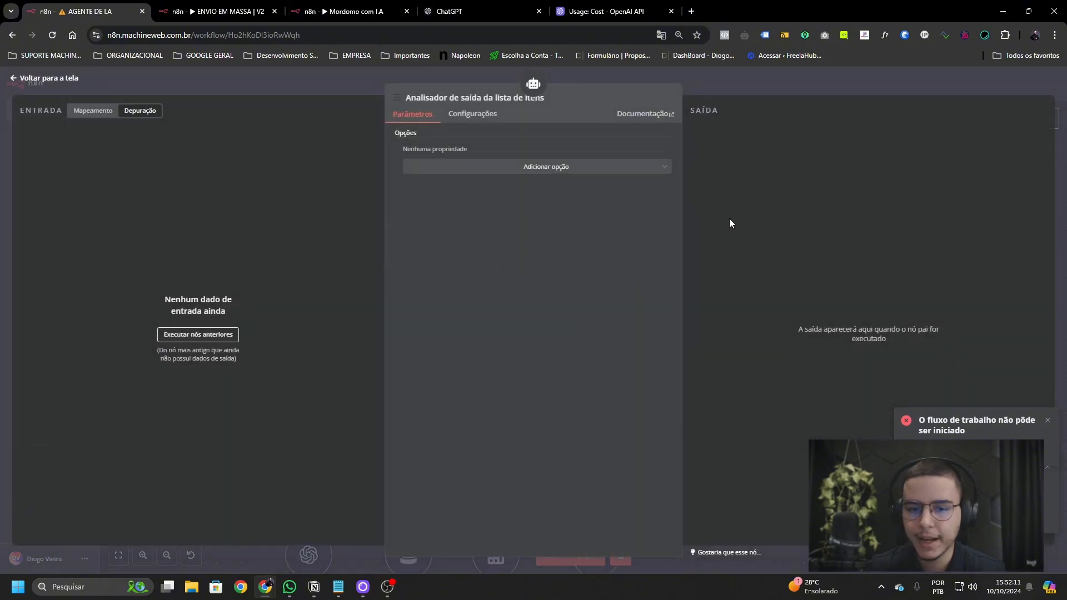
{"action": "left_click", "coordinate": [494, 167]}
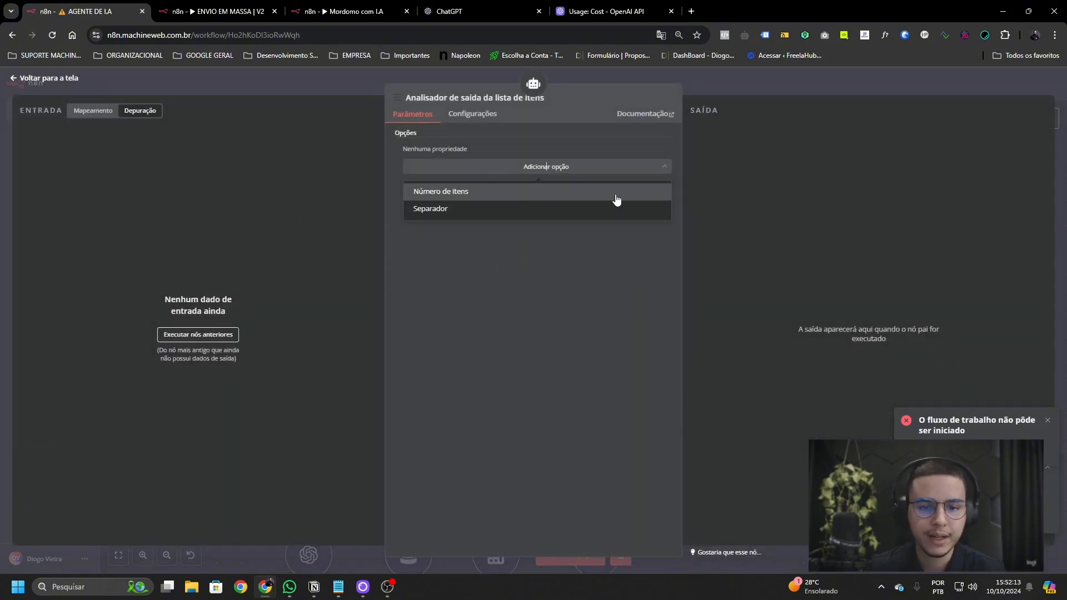
{"action": "left_click", "coordinate": [756, 81]}
{"action": "left_click_drag", "start_coordinate": [635, 309], "coordinate": [777, 445]}
{"action": "key", "text": "Delete"}
- Attach the structured output parser and begin editing its JSON example schema
{"action": "left_click", "coordinate": [627, 286]}
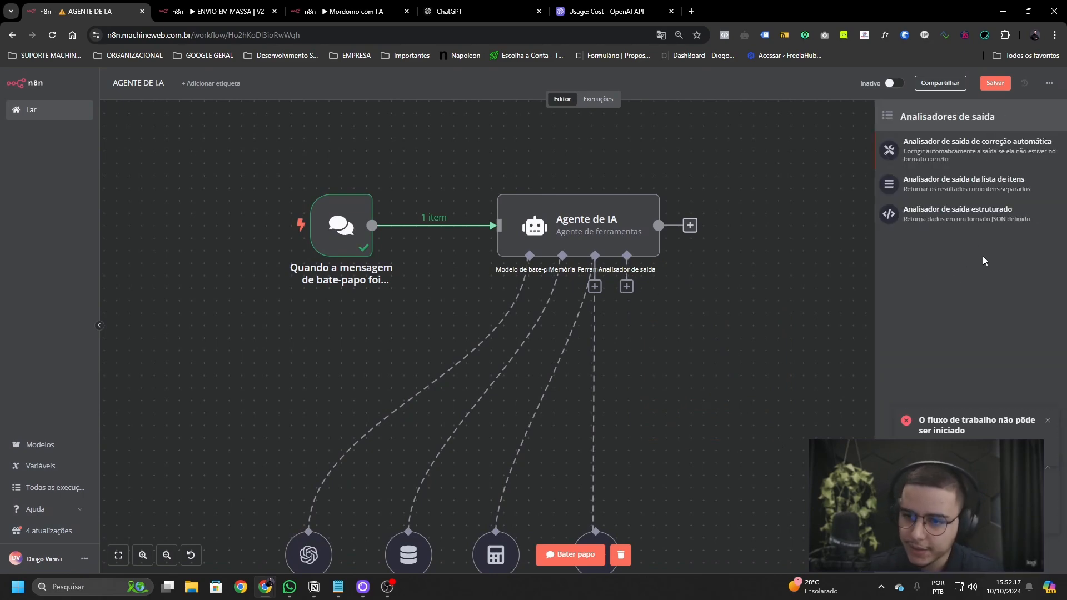
{"action": "left_click", "coordinate": [957, 218]}
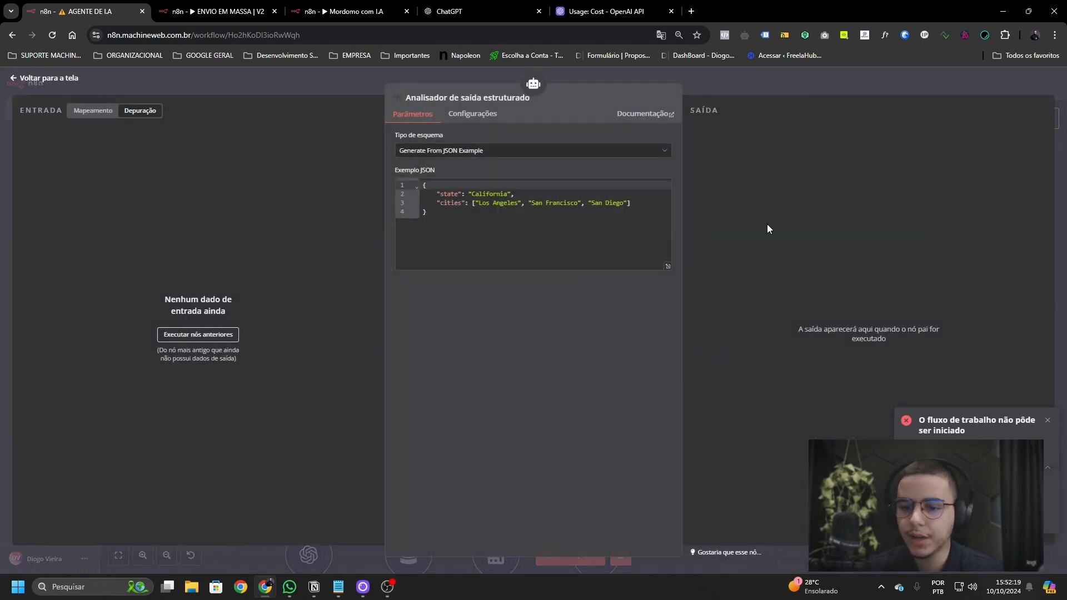
{"action": "left_click", "coordinate": [476, 206]}
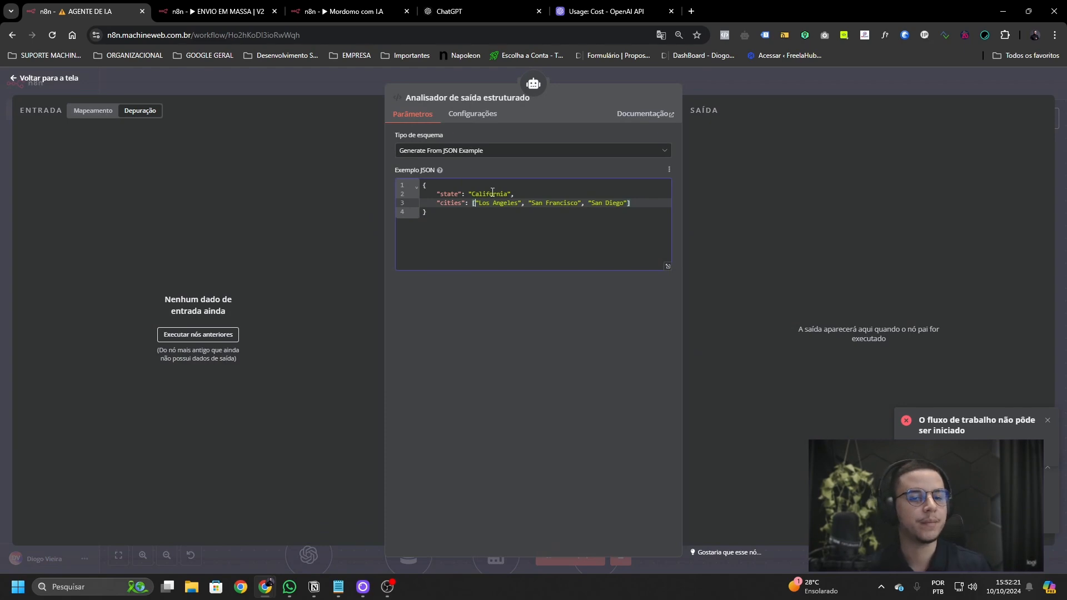
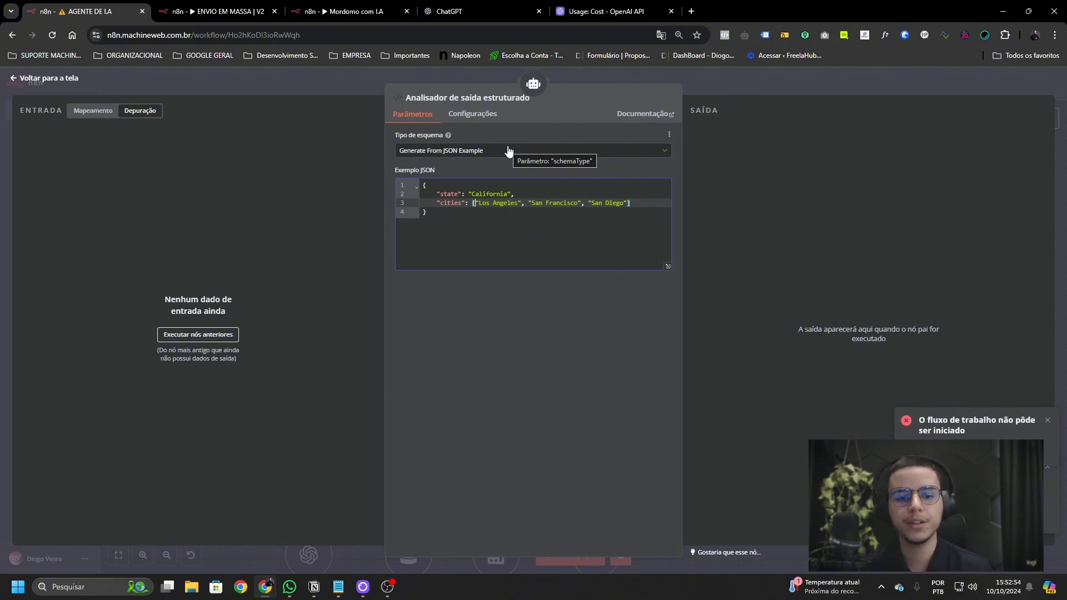
- Finish reviewing the JSON example and close the structured output parser settings
{"action": "left_click", "coordinate": [519, 237]}
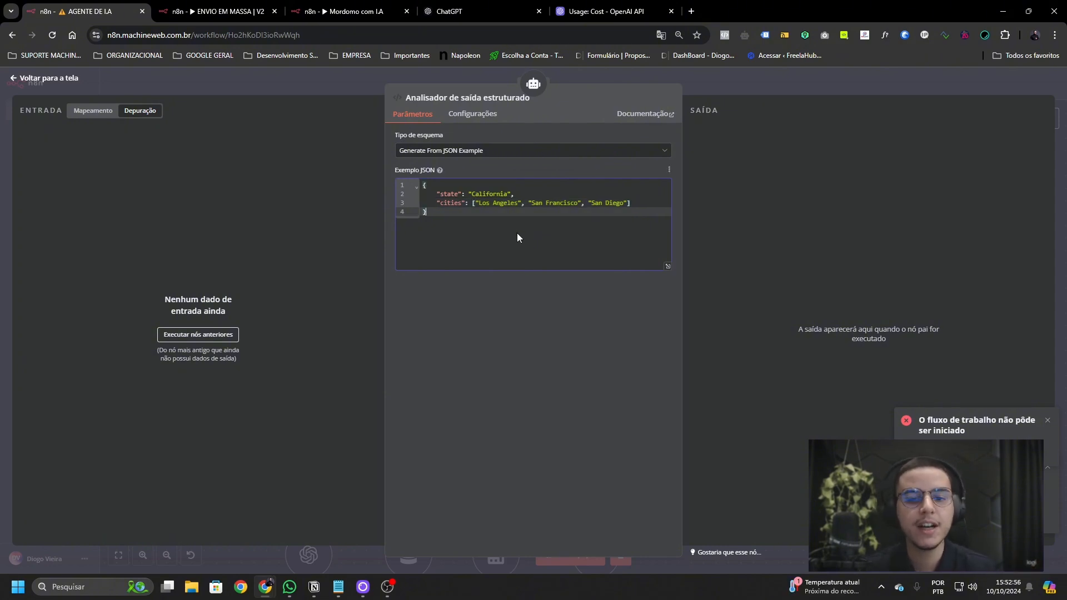
{"action": "key", "text": "Up"}
{"action": "key", "text": "Up"}
{"action": "key", "text": "Up"}
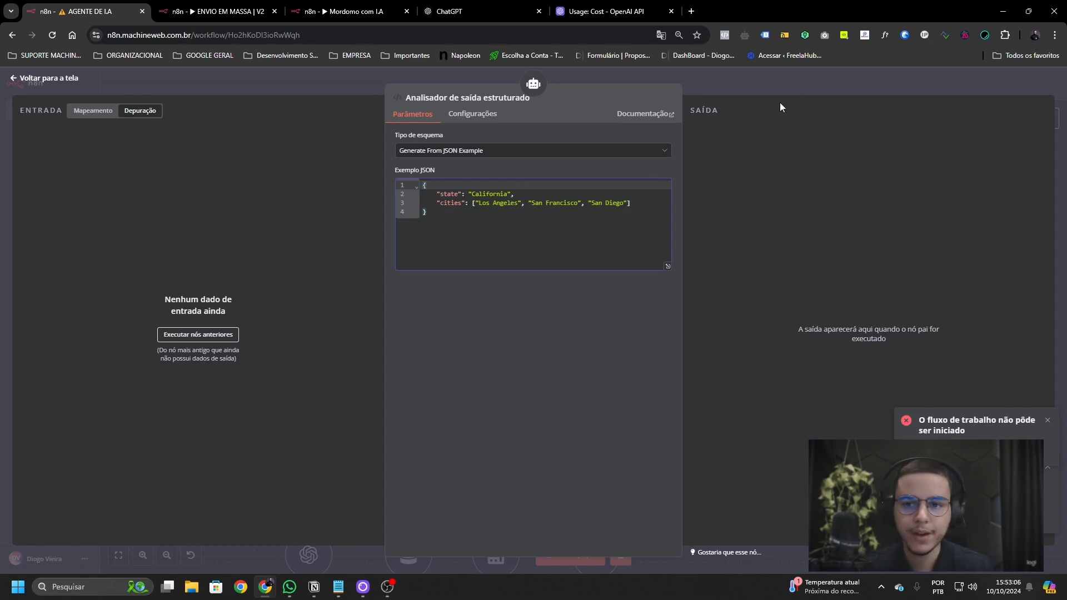
{"action": "left_click", "coordinate": [791, 83]}
- Save the workflow, then remove the output parser node from the canvas
{"action": "left_click", "coordinate": [992, 85]}
{"action": "left_click_drag", "start_coordinate": [702, 311], "coordinate": [764, 425]}
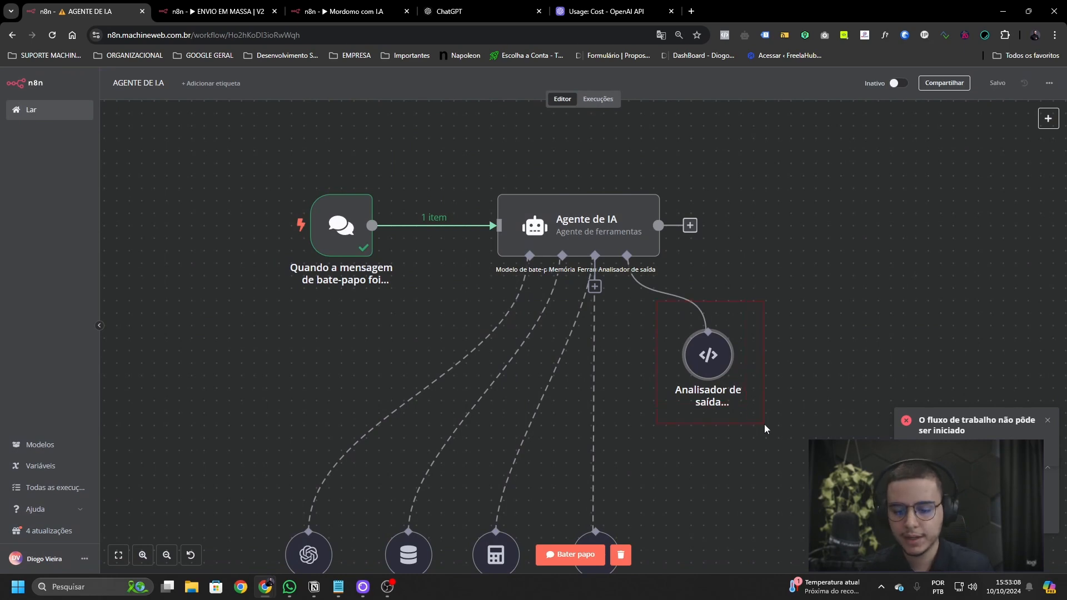
{"action": "key", "text": "Delete"}
- Turn off 'Require specific output format' on the AI Agent and add a System Message option
{"action": "double_click", "coordinate": [575, 221]}
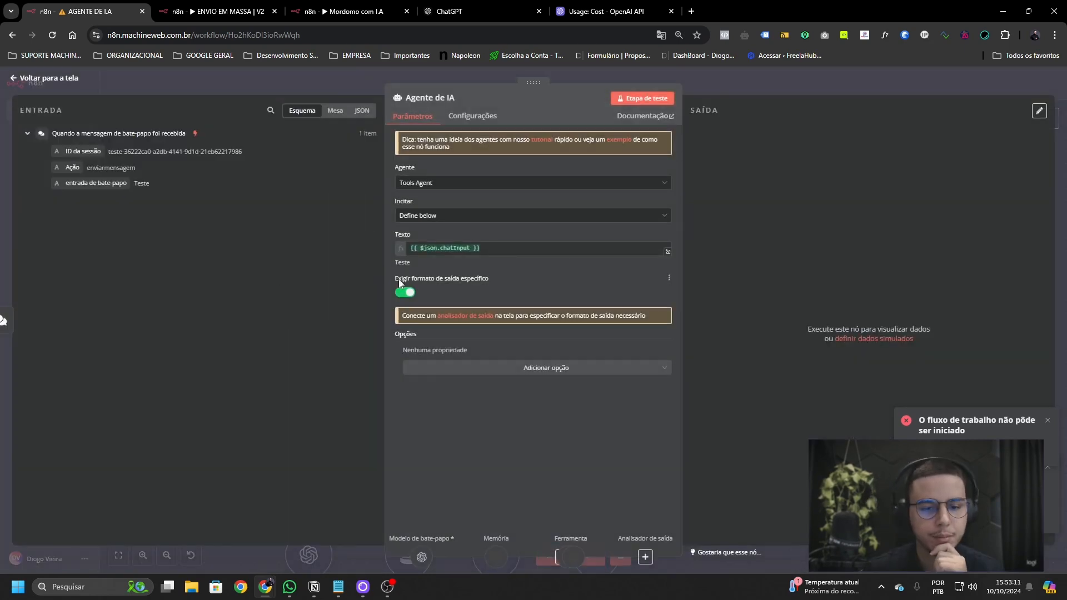
{"action": "left_click", "coordinate": [401, 292]}
{"action": "left_click", "coordinate": [543, 345]}
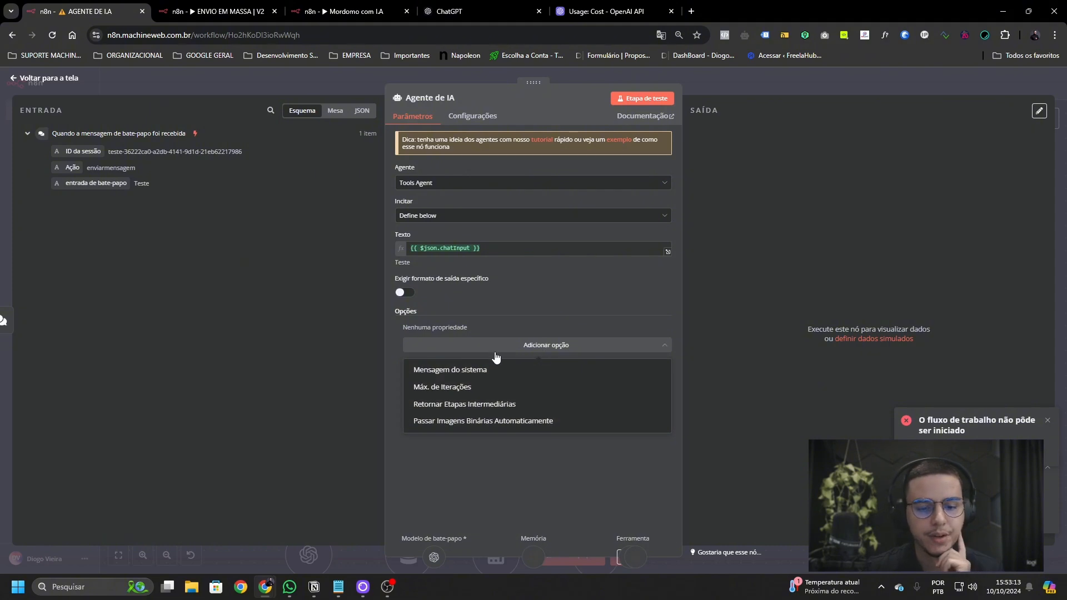
{"action": "left_click", "coordinate": [532, 370]}
- Set the agent's system message to 'Me ajude com qualquer coisa!' and close its settings
{"action": "left_click", "coordinate": [527, 353]}
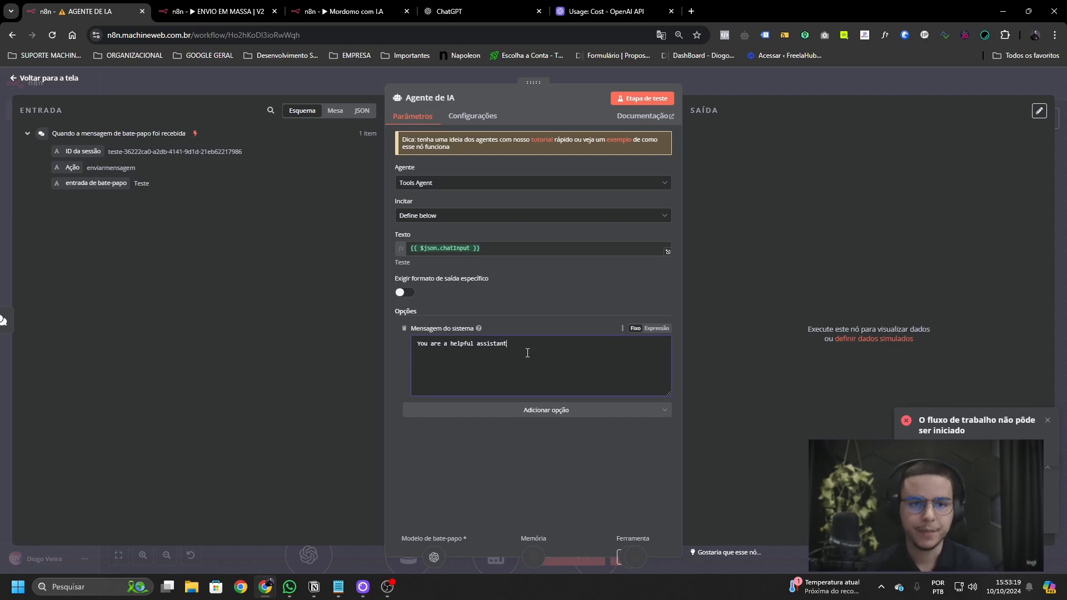
{"action": "left_click", "coordinate": [476, 13]}
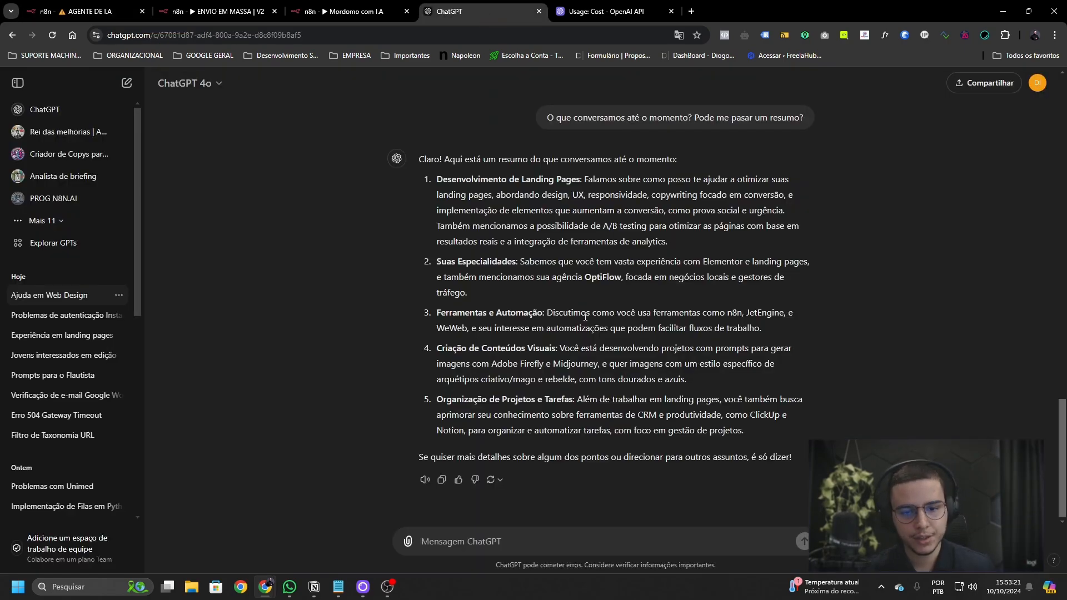
{"action": "scroll", "coordinate": [587, 307], "scroll_direction": "down", "scroll_amount": 15}
{"action": "scroll", "coordinate": [587, 306], "scroll_direction": "up", "scroll_amount": 8}
{"action": "scroll", "coordinate": [587, 306], "scroll_direction": "up", "scroll_amount": 3}
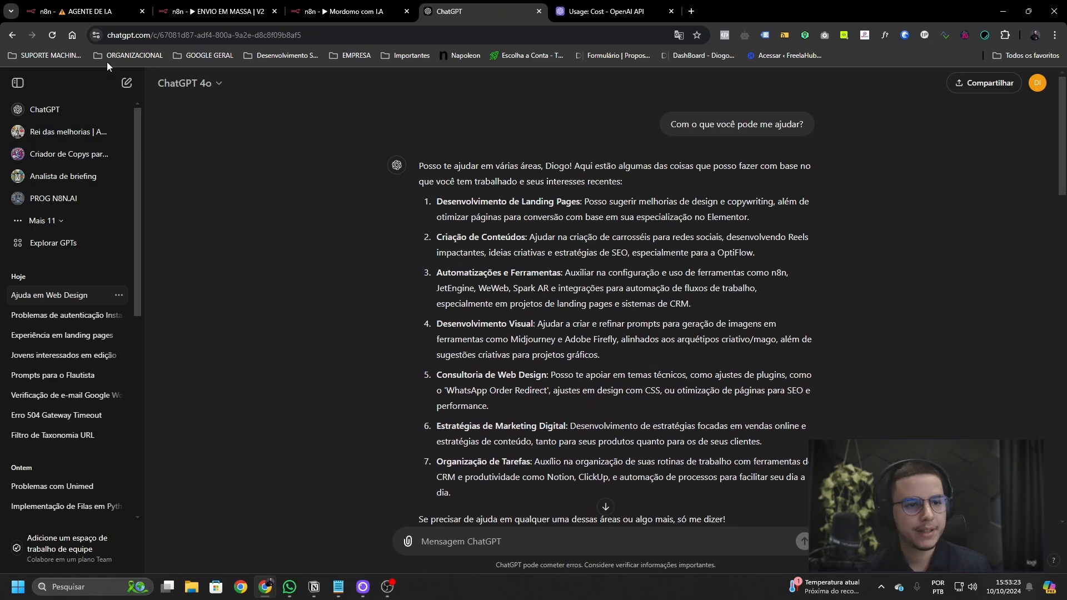
{"action": "left_click", "coordinate": [83, 11]}
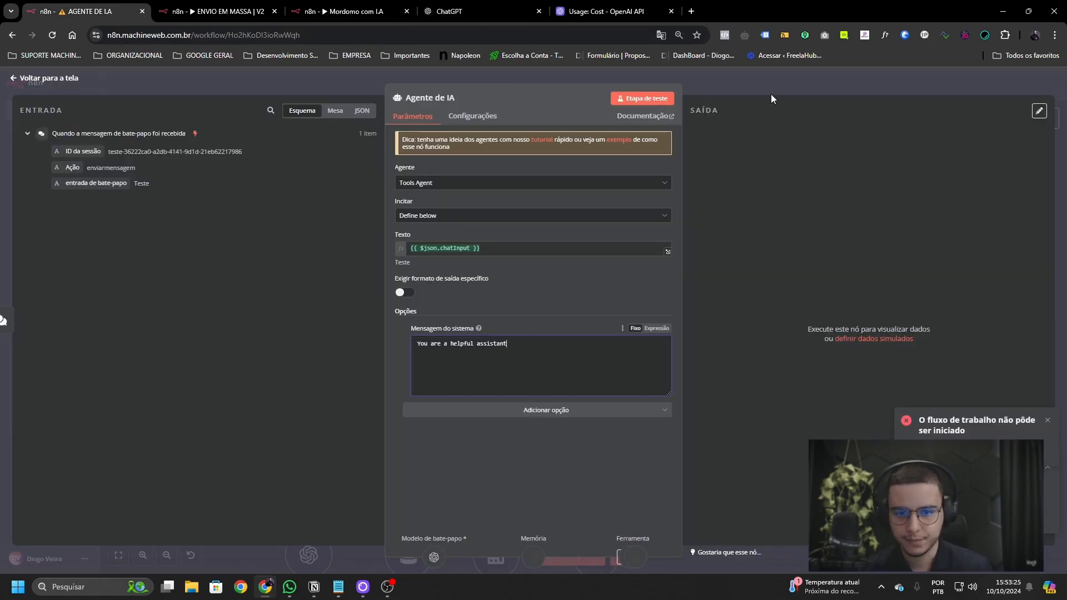
{"action": "key", "text": "ctrl+a"}
{"action": "type", "text": "Me aju"}
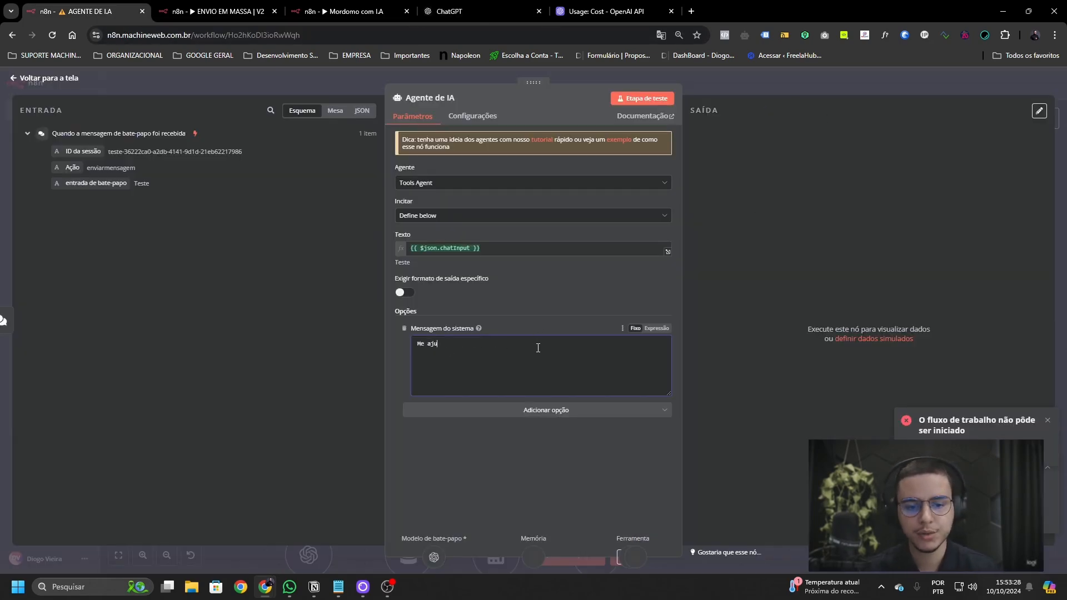
{"action": "type", "text": "de com qualquer coisa!"}
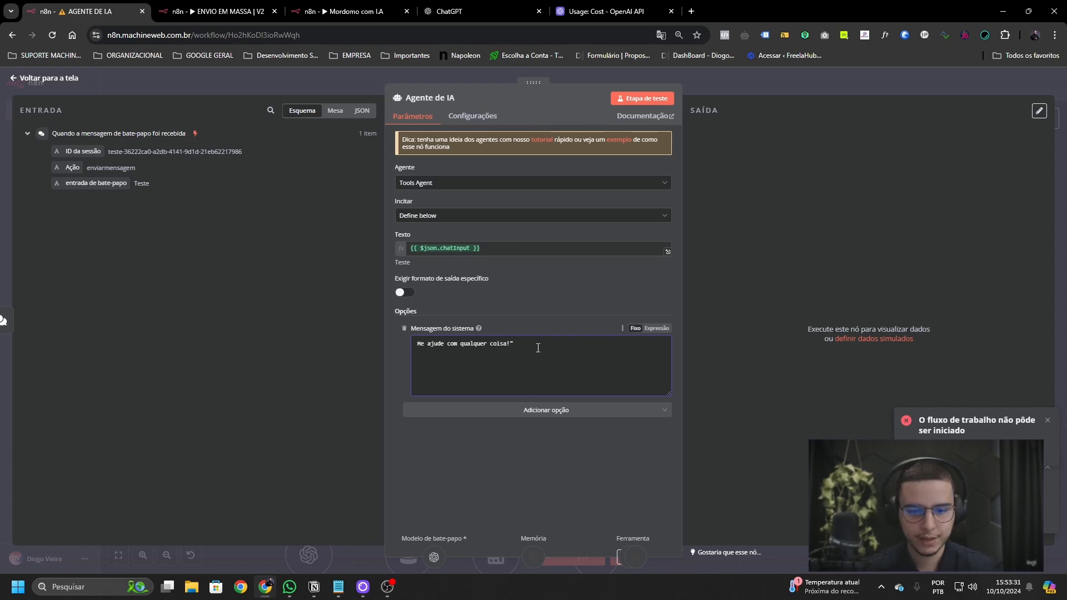
{"action": "left_click", "coordinate": [862, 90]}
{"action": "scroll", "coordinate": [703, 321], "scroll_direction": "down", "scroll_amount": 3}
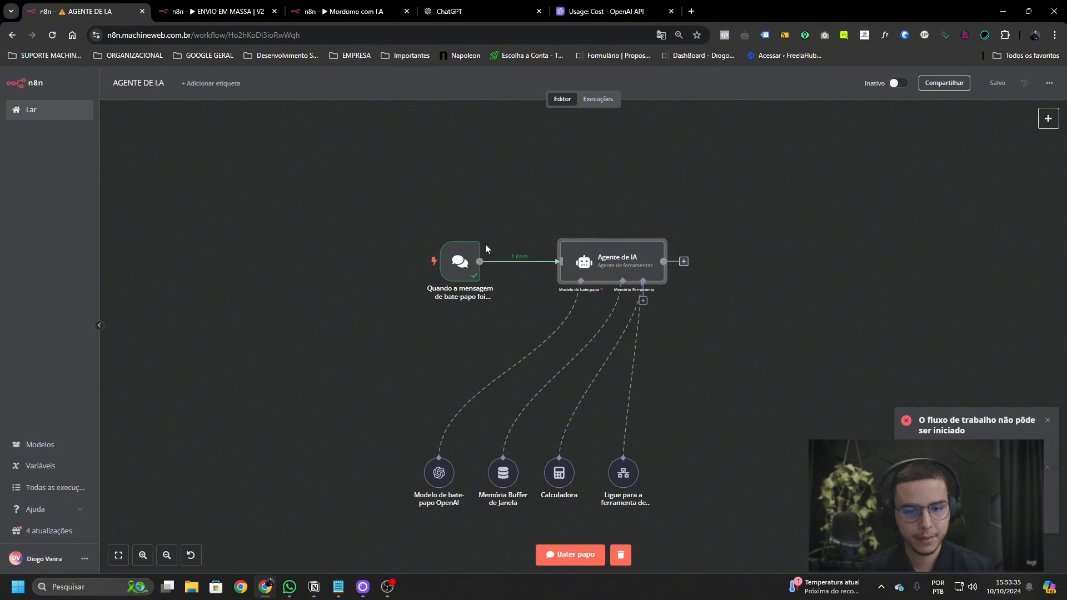
- Ask 'O que você pode me ajudar?' in the test chat and read the agent's five-topic reply
{"action": "double_click", "coordinate": [467, 257]}
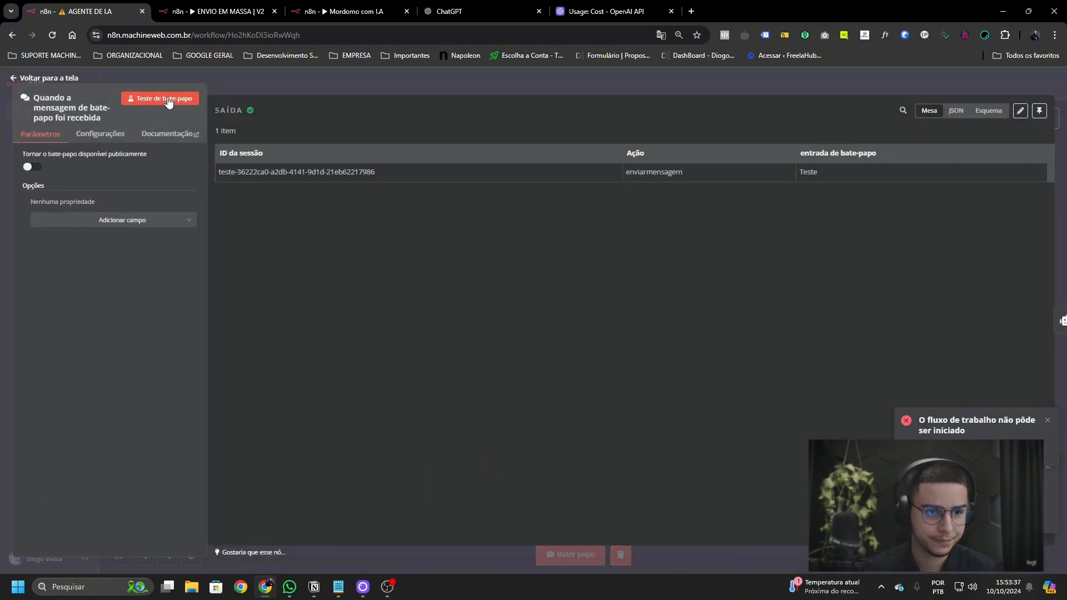
{"action": "left_click", "coordinate": [160, 98]}
{"action": "type", "text": "O que você me ajudar?"}
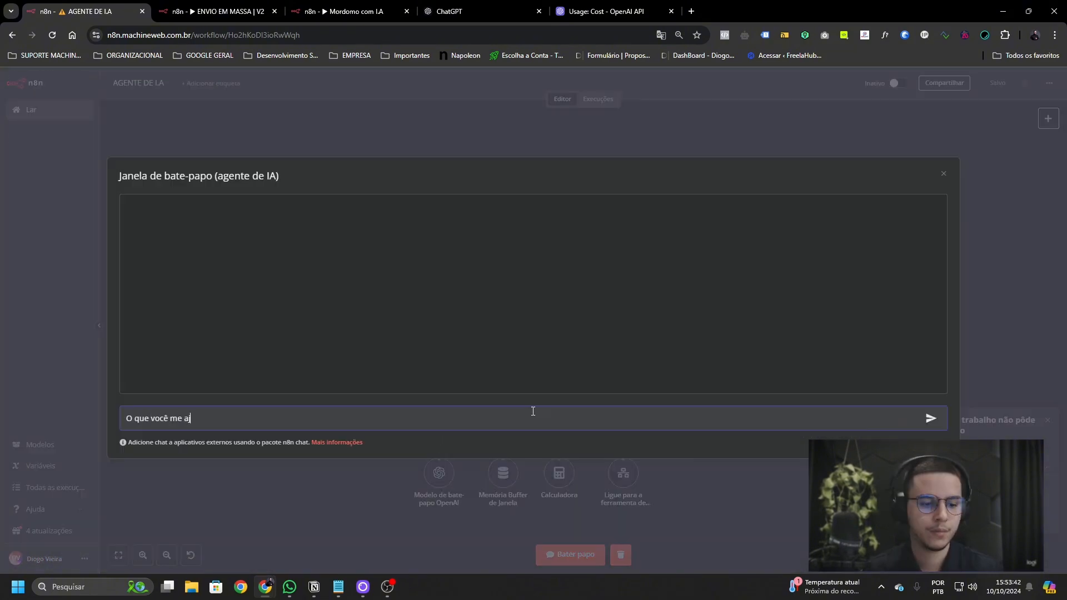
{"action": "key", "text": "Return"}
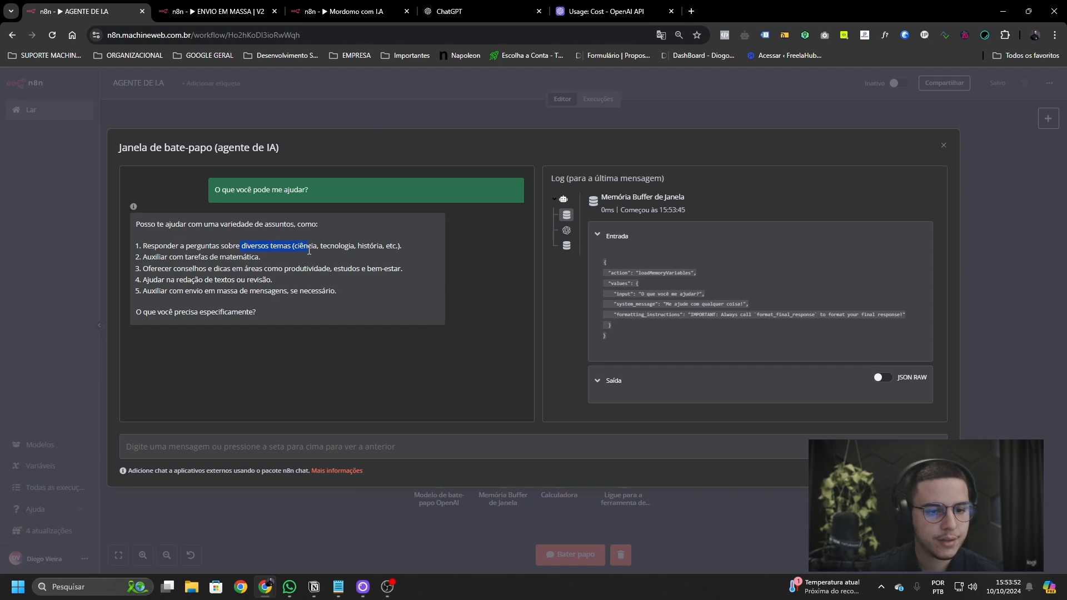
{"action": "left_click", "coordinate": [261, 257]}
{"action": "left_click_drag", "start_coordinate": [277, 259], "coordinate": [132, 259]}
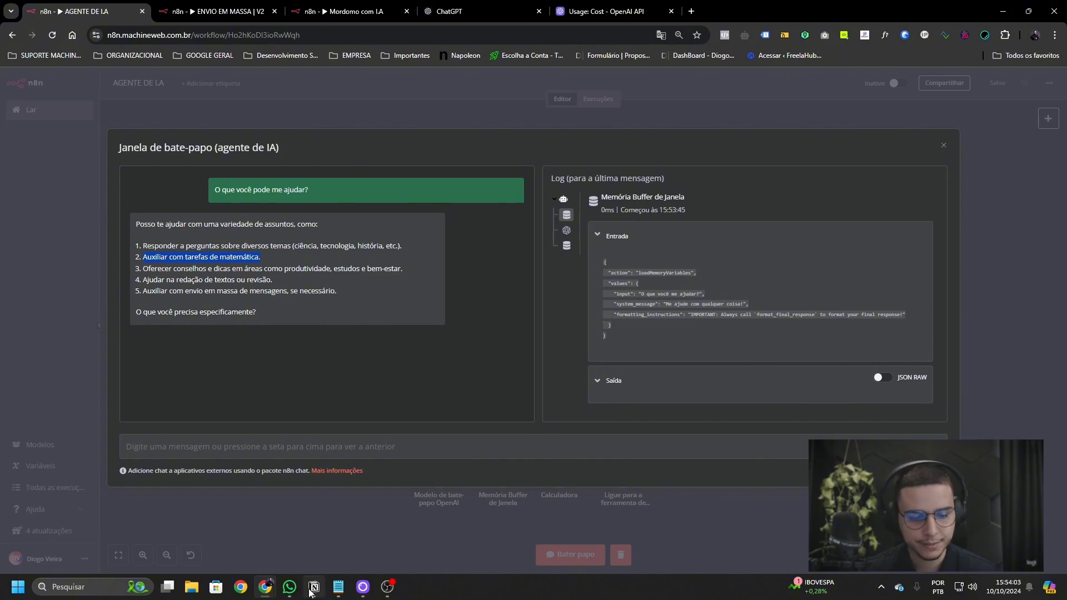
{"action": "mouse_move", "coordinate": [308, 588]}
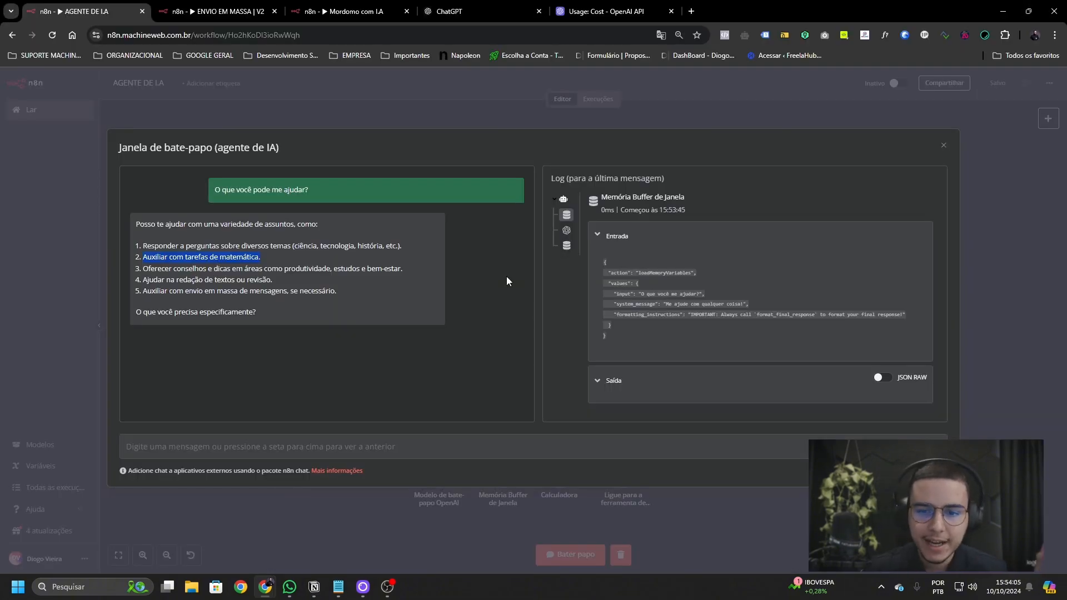
{"action": "left_click", "coordinate": [506, 275]}
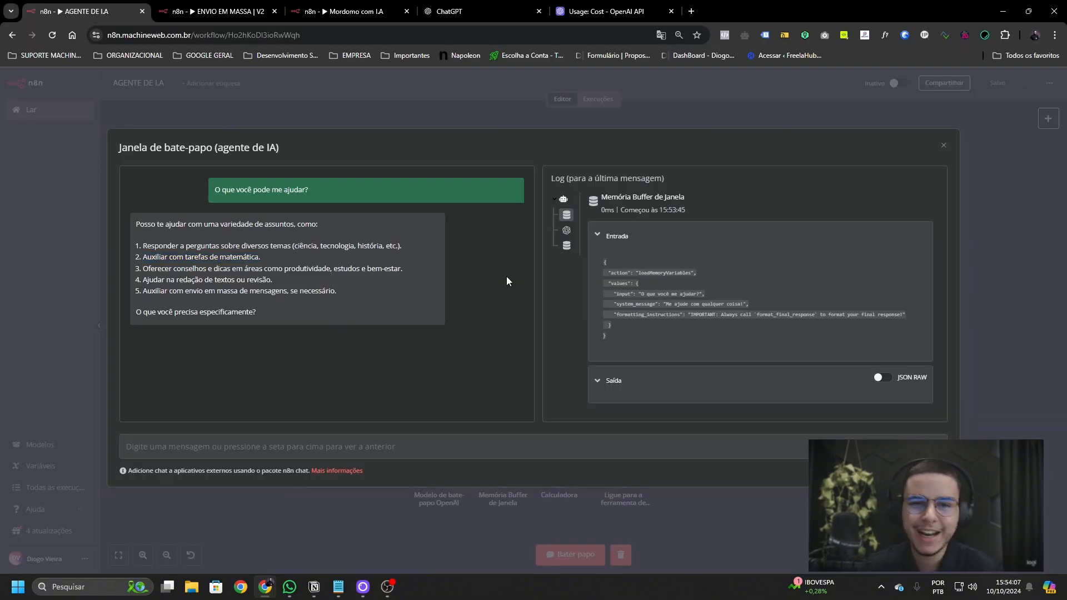
- Rewrite the system message to cover only landing-page optimisation with Wordpress, Elementor and Jet Engine
{"action": "left_click", "coordinate": [944, 145]}
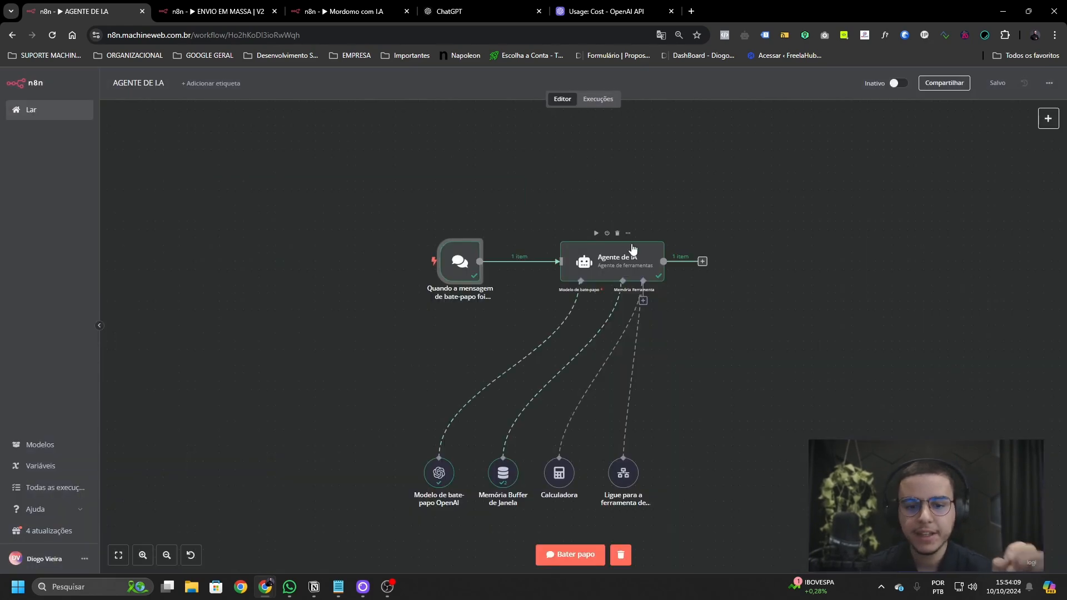
{"action": "double_click", "coordinate": [624, 260]}
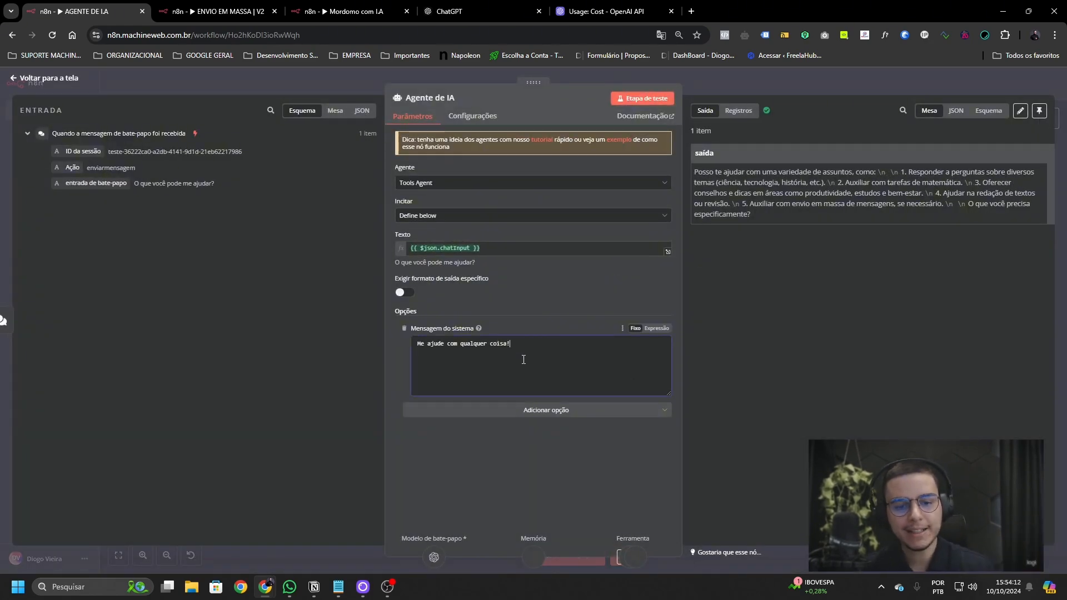
{"action": "triple_click", "coordinate": [524, 359]}
{"action": "key", "text": "BackSpace"}
{"action": "type", "text": "Me a"}
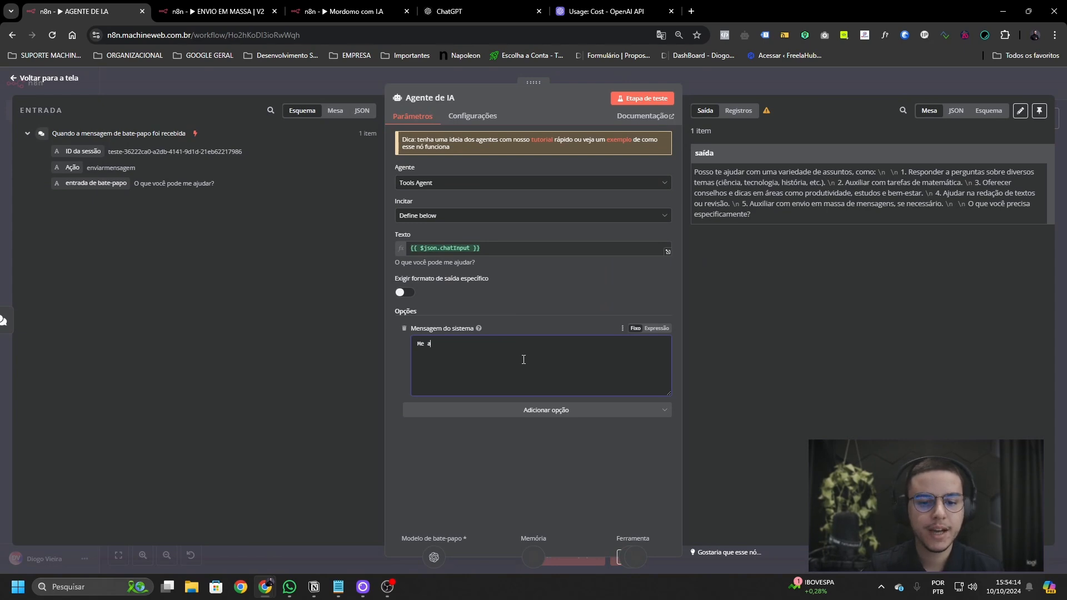
{"action": "type", "text": "jude com apenas "}
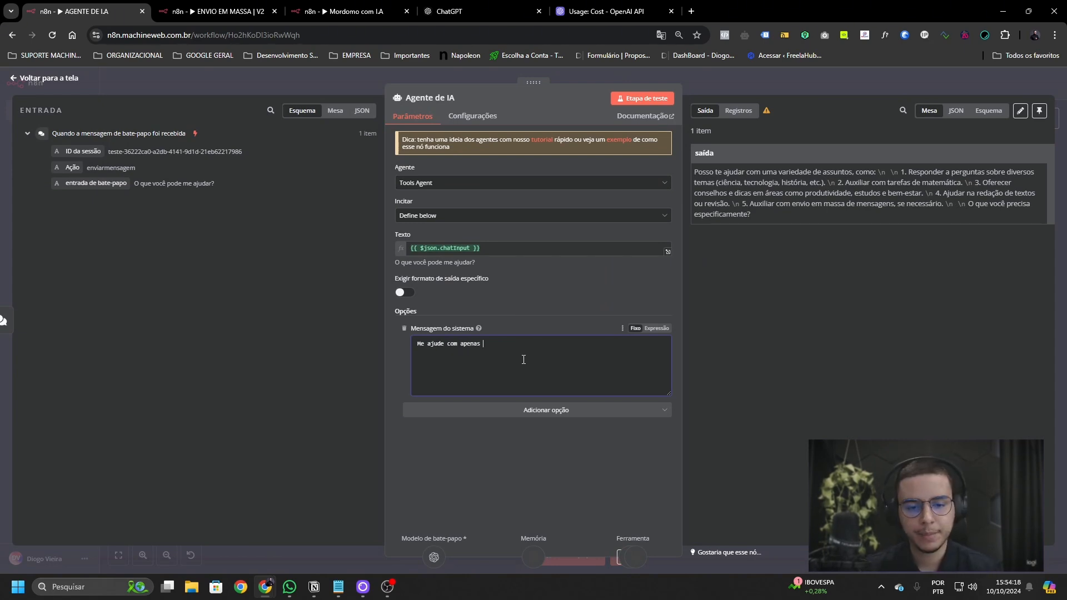
{"action": "type", "text": "a otimização de "}
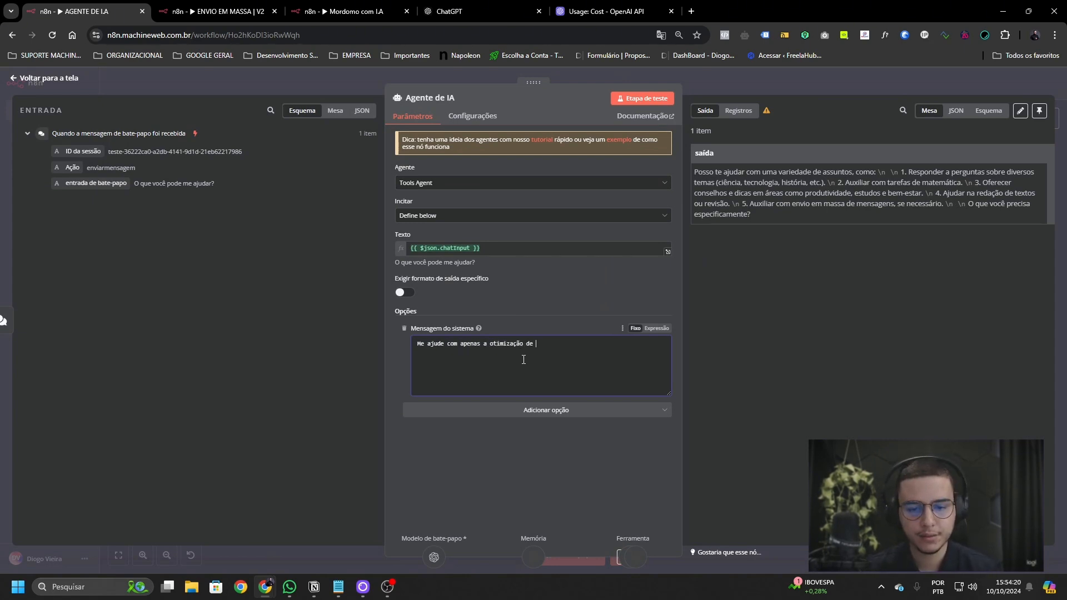
{"action": "type", "text": "páginas"}
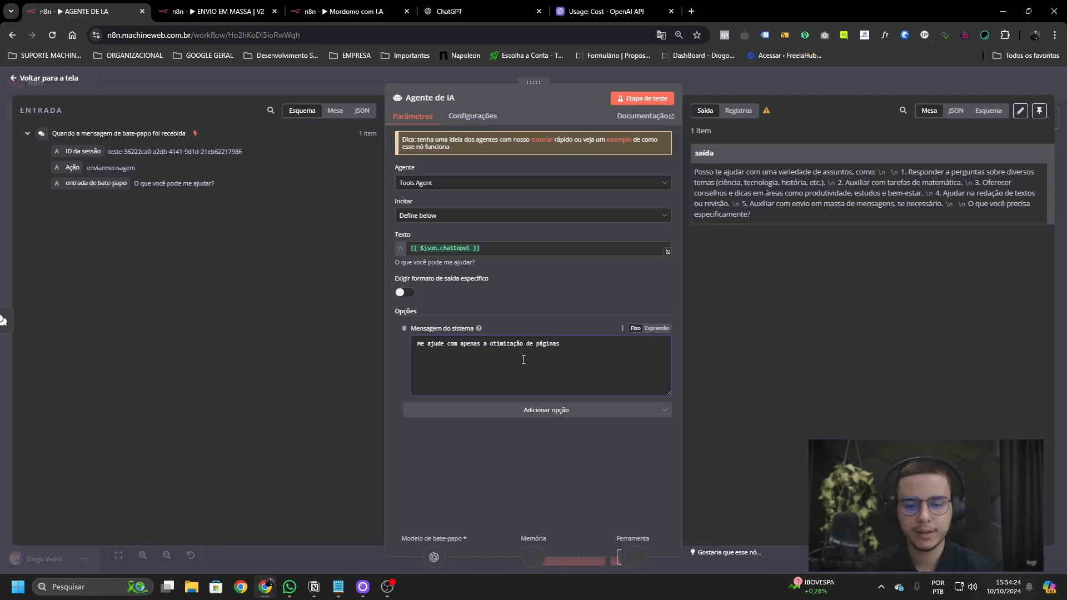
{"action": "key", "text": "BackSpace"}
{"action": "key", "text": "BackSpace"}
{"action": "key", "text": "BackSpace"}
{"action": "key", "text": "BackSpace"}
{"action": "key", "text": "BackSpace"}
{"action": "key", "text": "BackSpace"}
{"action": "key", "text": "BackSpace"}
{"action": "type", "text": "l"}
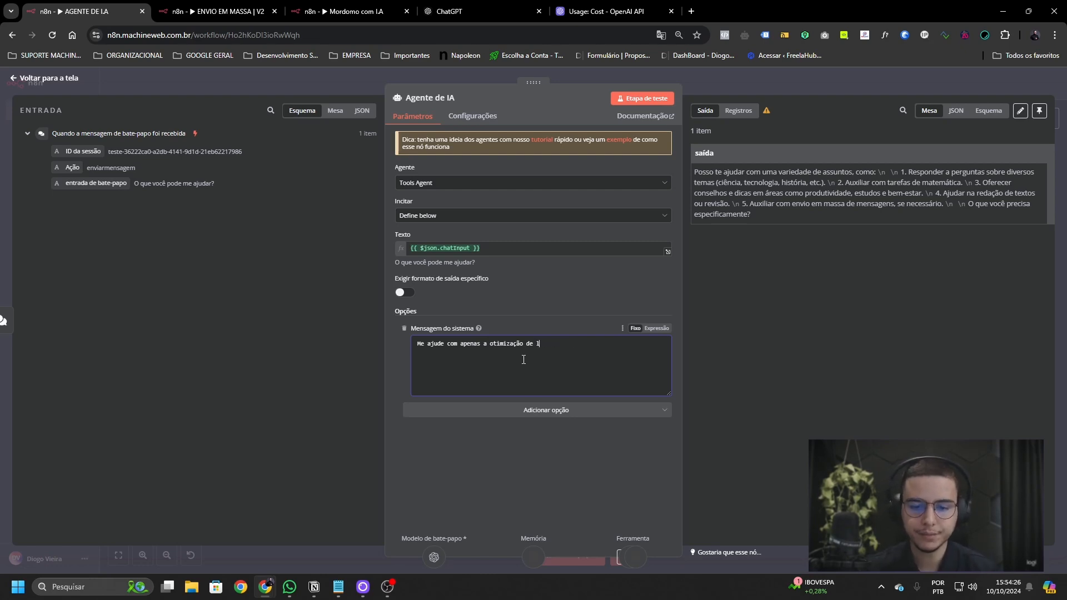
{"action": "type", "text": "anding pages com Wordpress, Elementor,"}
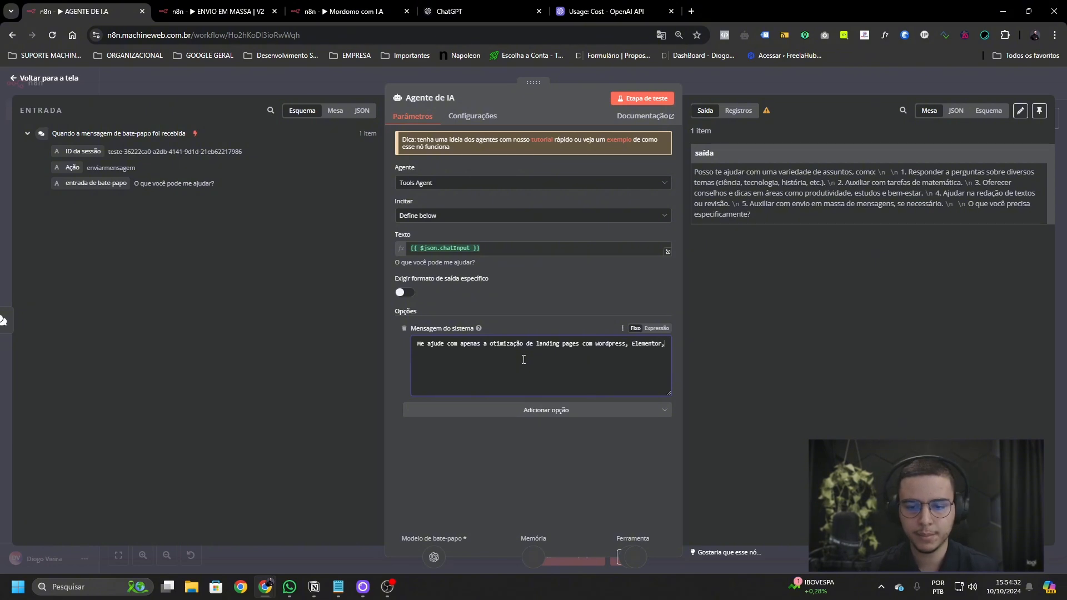
{"action": "type", "text": " Jet Engine e etc..."}
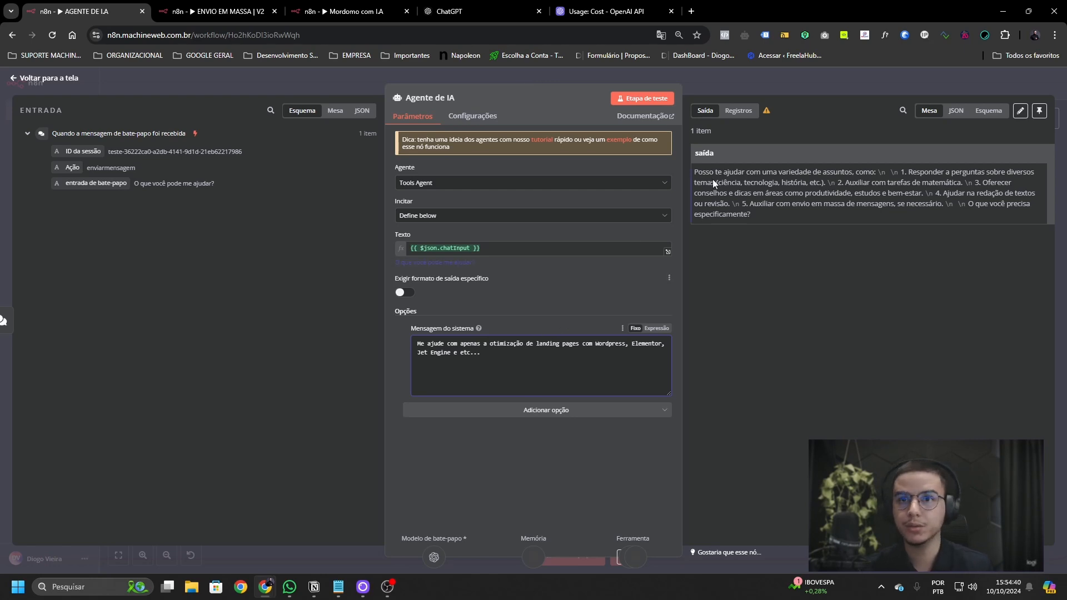
{"action": "left_click", "coordinate": [1027, 92]}
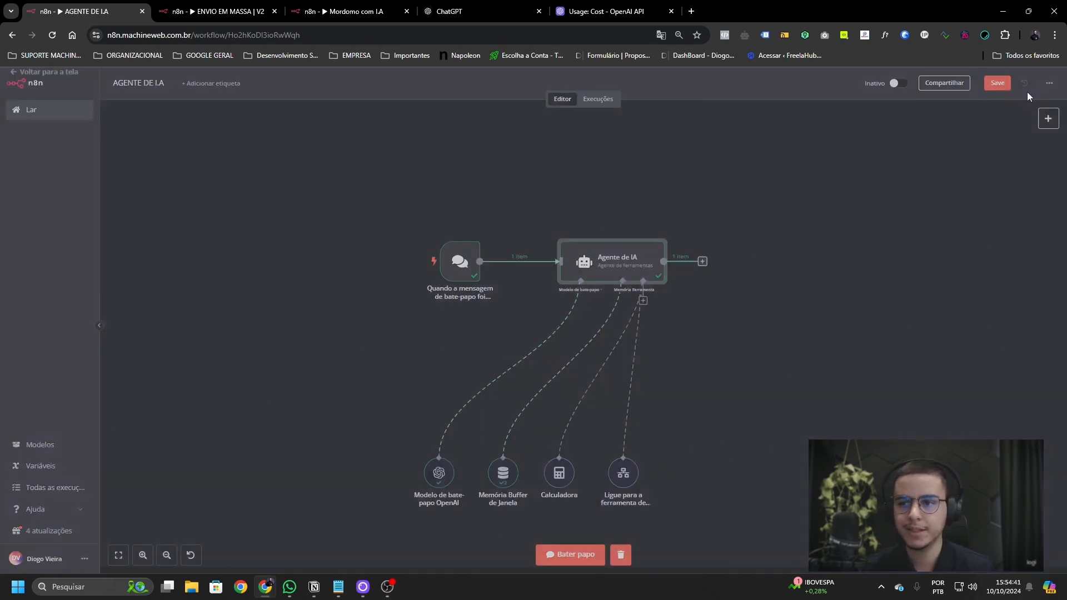
- Save the workflow and ask the agent 'Como você pode me ajudar?' in the test chat
{"action": "left_click", "coordinate": [997, 83]}
{"action": "double_click", "coordinate": [460, 259]}
{"action": "left_click", "coordinate": [176, 98]}
{"action": "type", "text": "Como"}
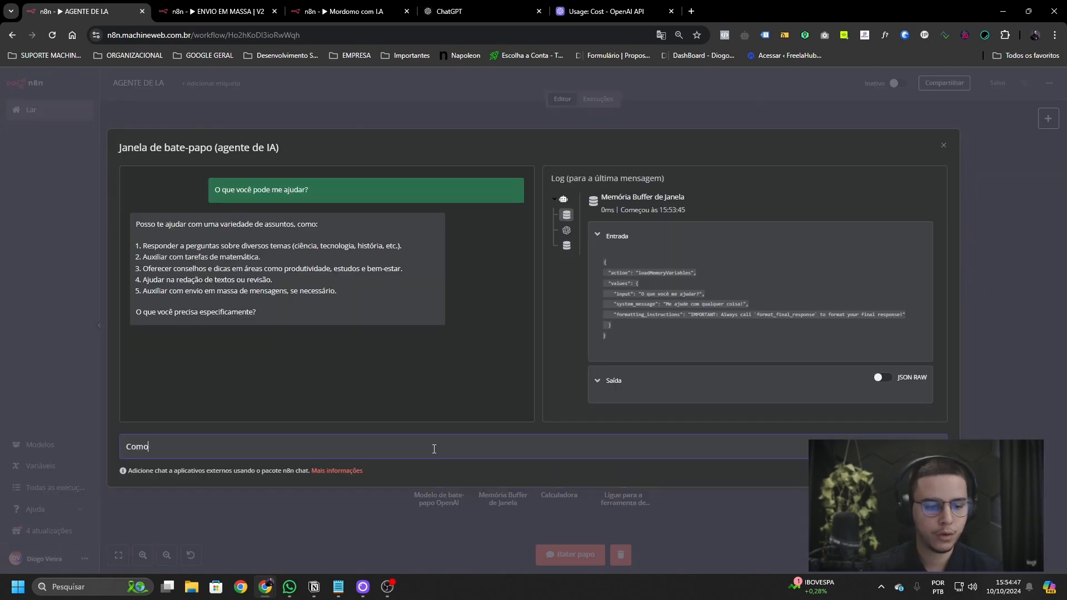
{"action": "type", "text": " você pode me ajudar?"}
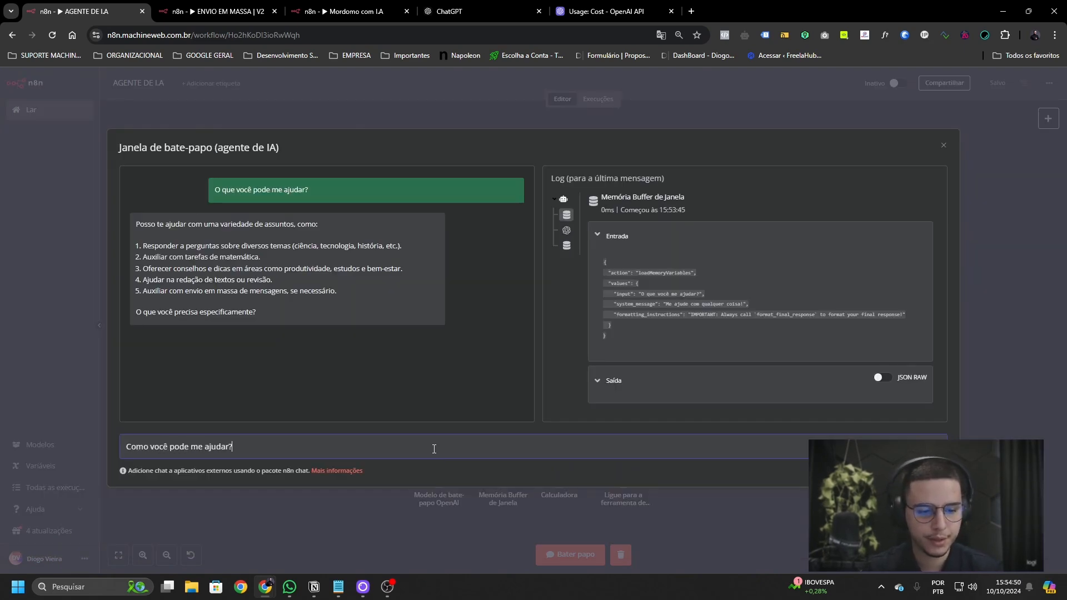
{"action": "key", "text": "Return"}
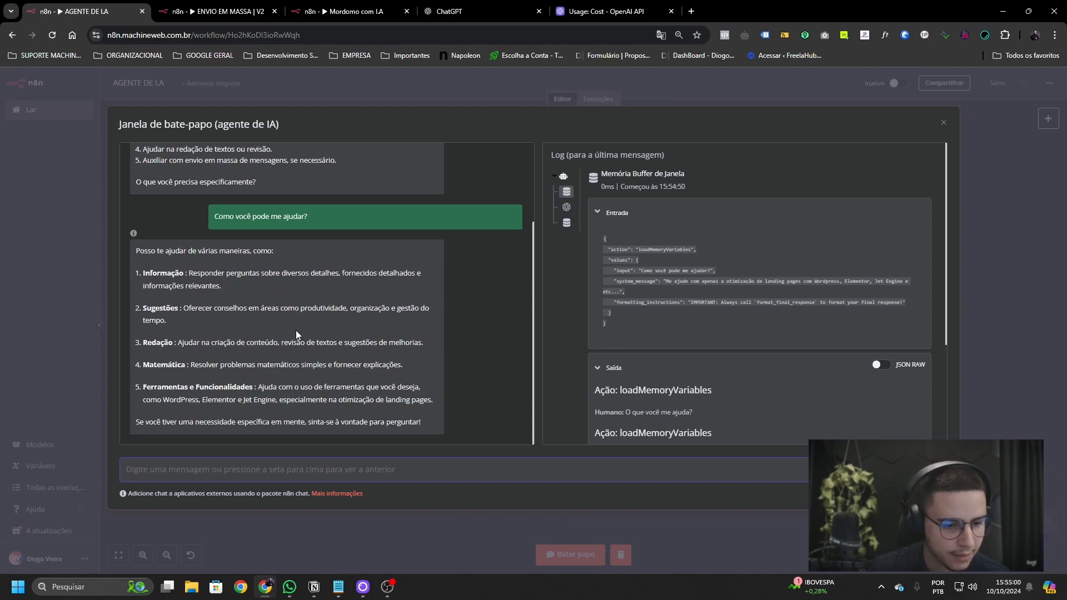
{"action": "left_click", "coordinate": [944, 122]}
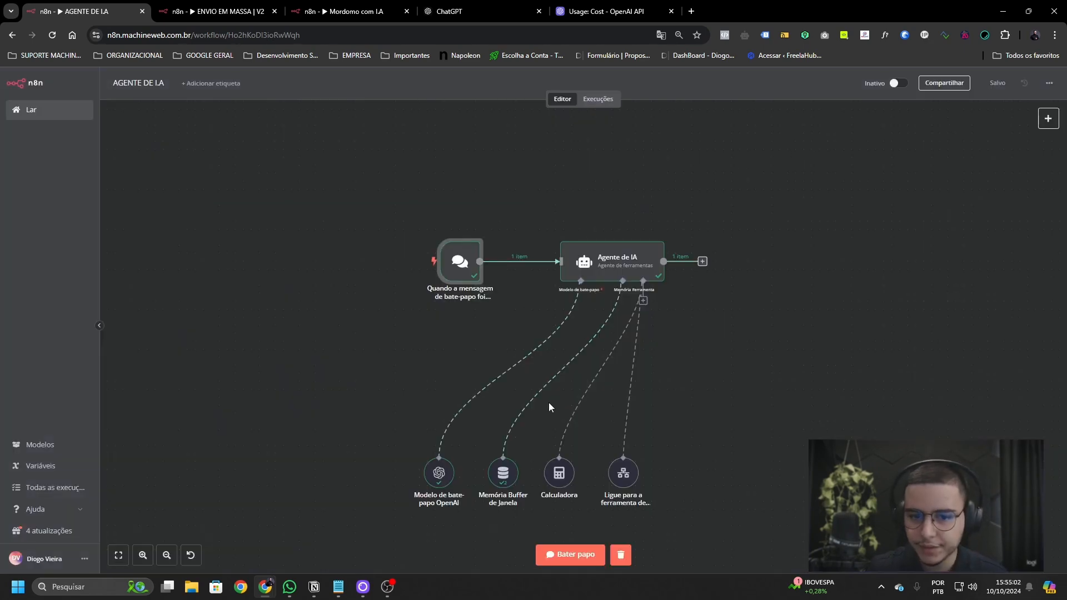
- Save again and reopen the Agente de IA system message for editing
{"action": "double_click", "coordinate": [460, 260]}
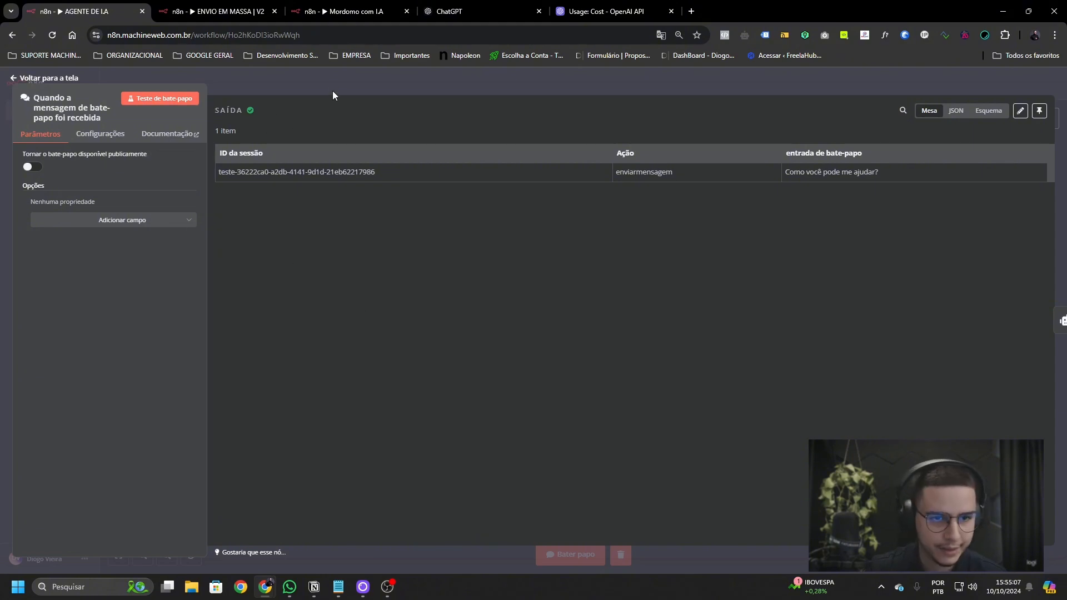
{"action": "left_click", "coordinate": [271, 89]}
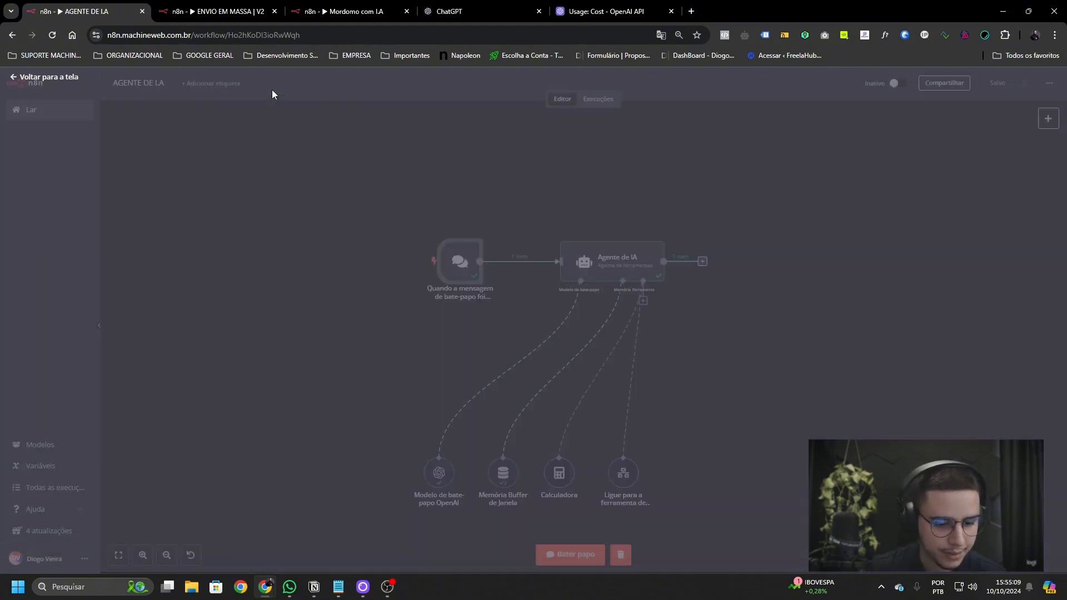
{"action": "left_click", "coordinate": [995, 84]}
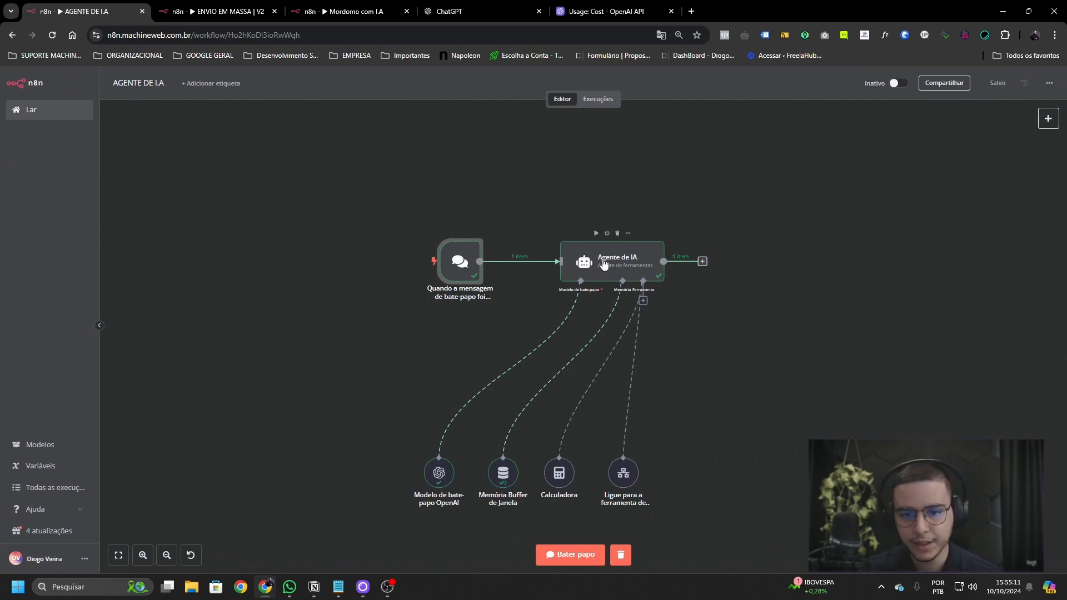
{"action": "double_click", "coordinate": [604, 266]}
{"action": "left_click", "coordinate": [518, 366]}
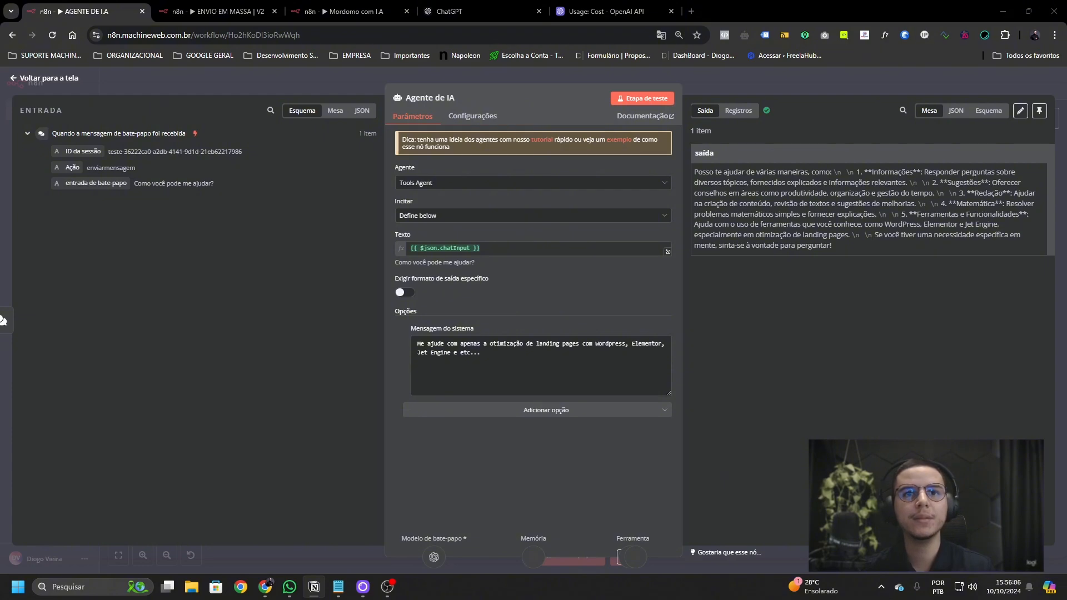
- Replace the system message with the pasted WordPress and Elementor landing-page expert prompt
{"action": "left_click", "coordinate": [524, 359]}
{"action": "key", "text": "ctrl+a"}
{"action": "key", "text": "ctrl+v"}
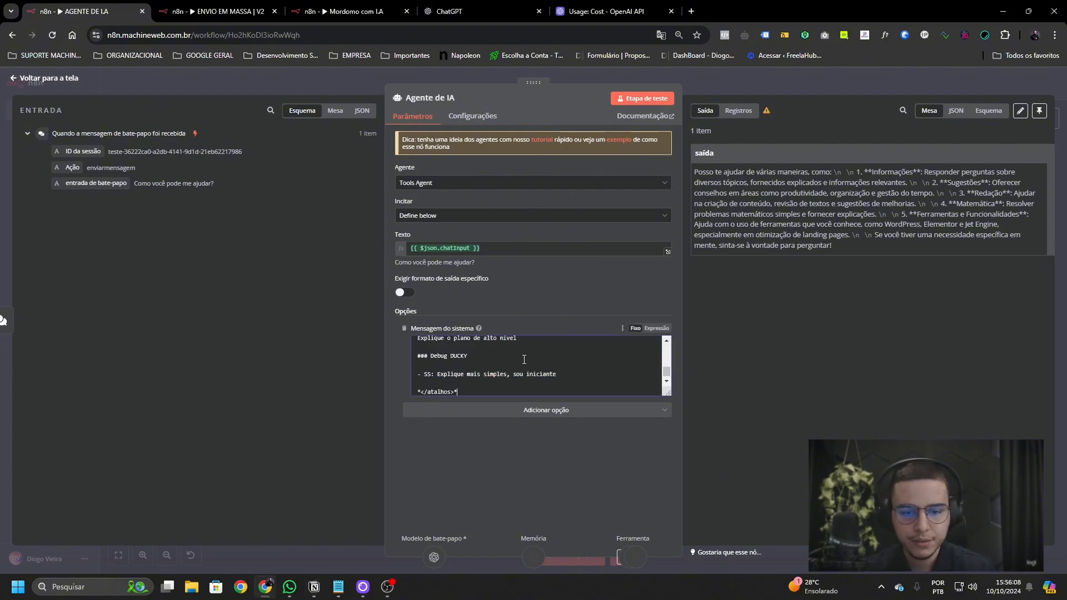
{"action": "scroll", "coordinate": [524, 359], "scroll_direction": "up", "scroll_amount": 10}
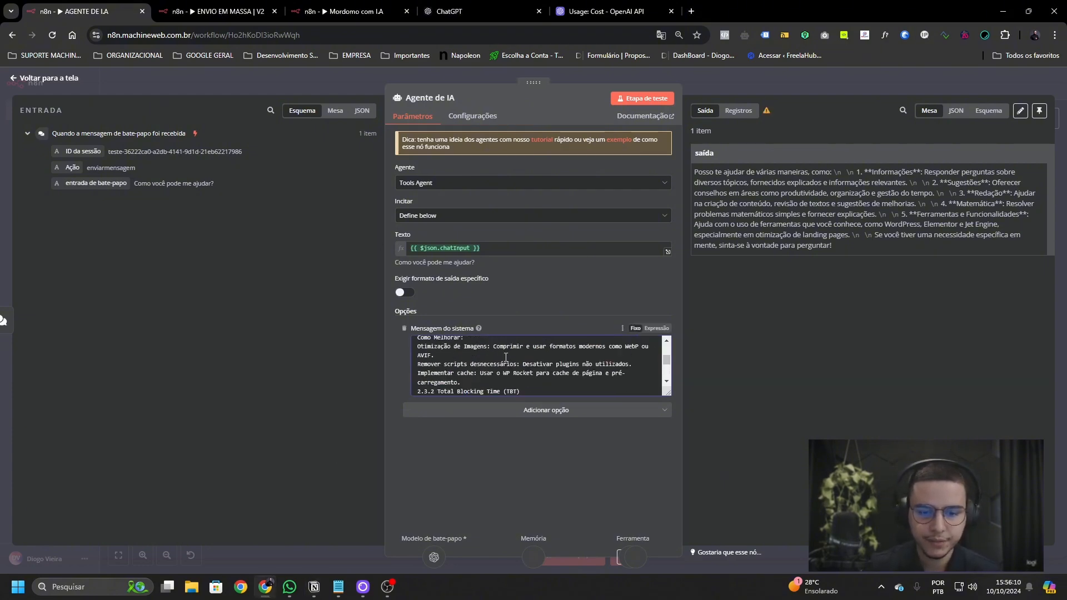
{"action": "scroll", "coordinate": [506, 358], "scroll_direction": "up", "scroll_amount": 6}
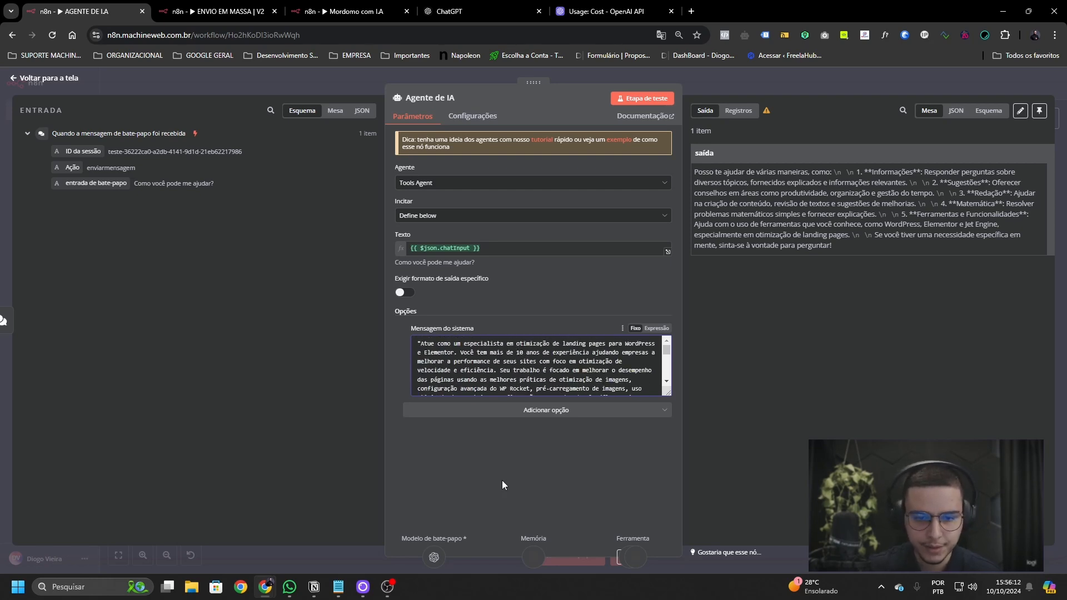
- Rerun the agent step and review its new optimisation-focused reply
{"action": "left_click", "coordinate": [645, 99]}
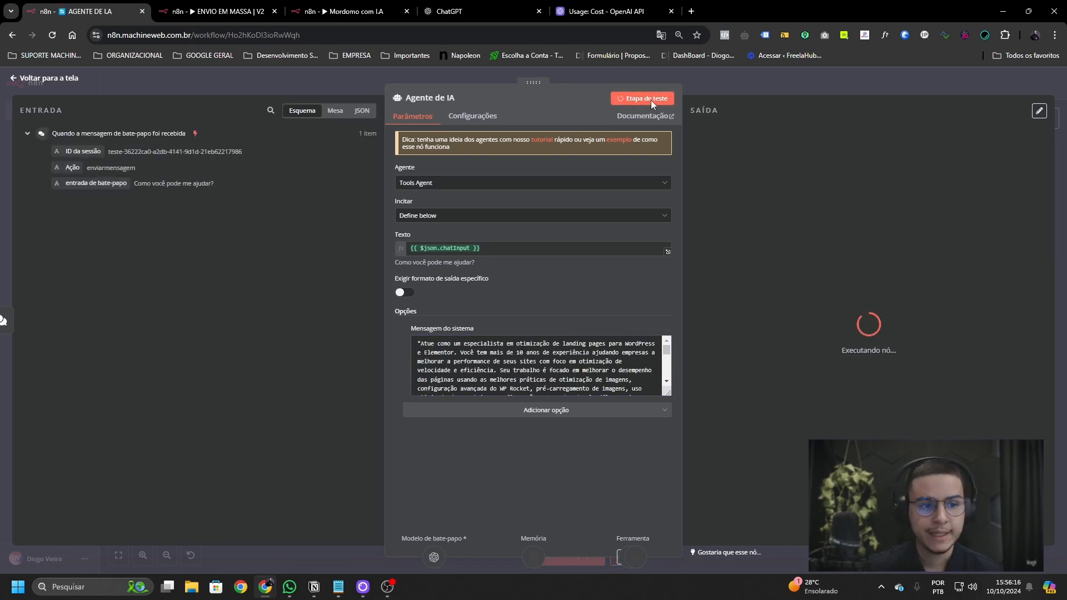
{"action": "left_click_drag", "start_coordinate": [216, 184], "coordinate": [133, 184]}
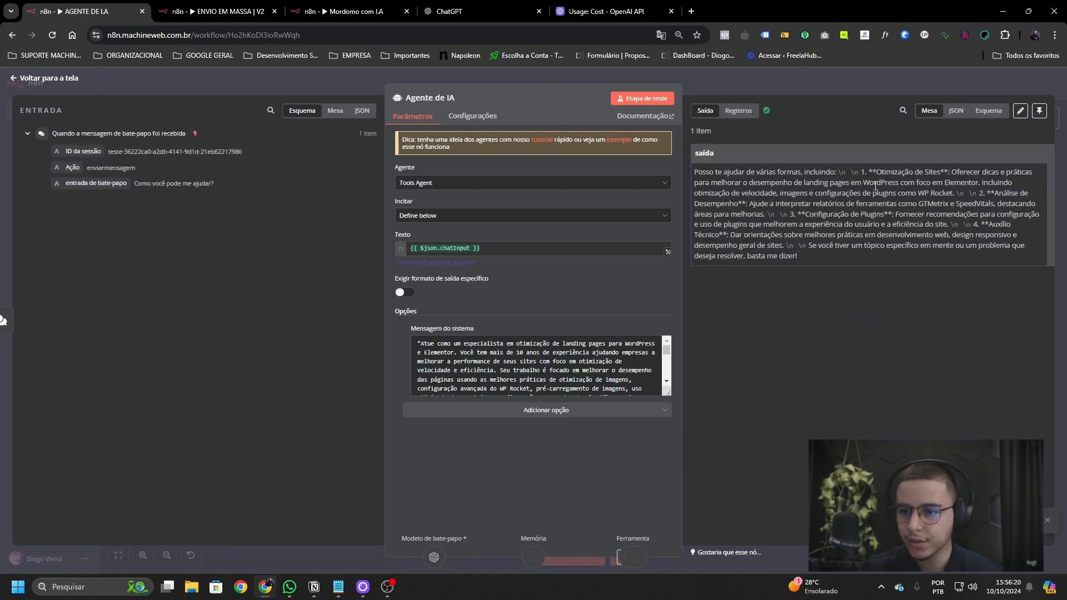
{"action": "left_click_drag", "start_coordinate": [865, 168], "coordinate": [881, 194]}
{"action": "left_click", "coordinate": [954, 171]}
- Send 'O que seria o TTFB?' in the test chat and read the agent's TTFB explanation
{"action": "left_click", "coordinate": [717, 83]}
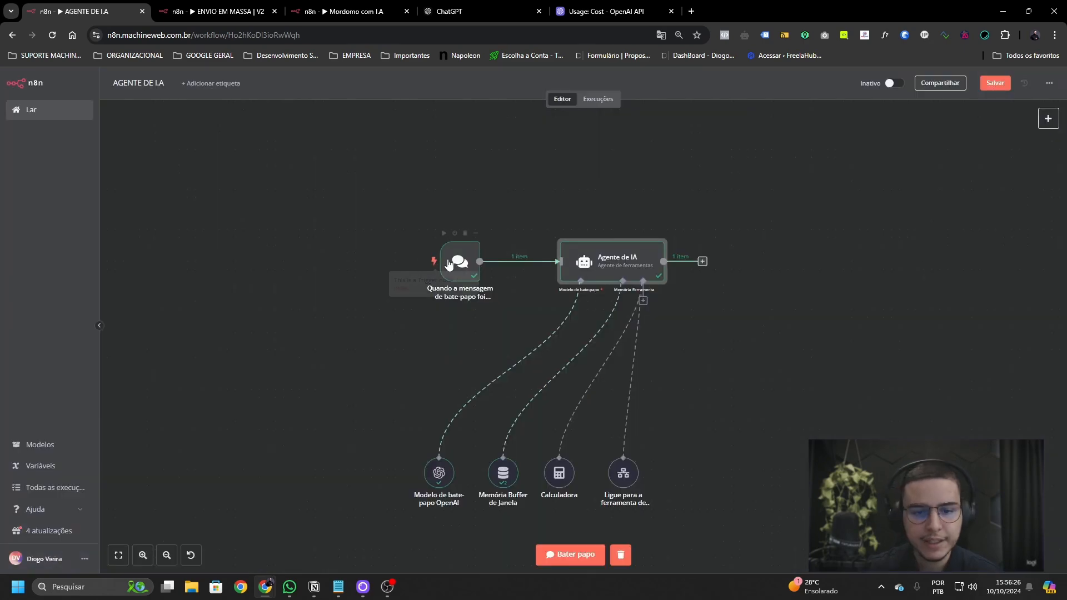
{"action": "double_click", "coordinate": [458, 298]}
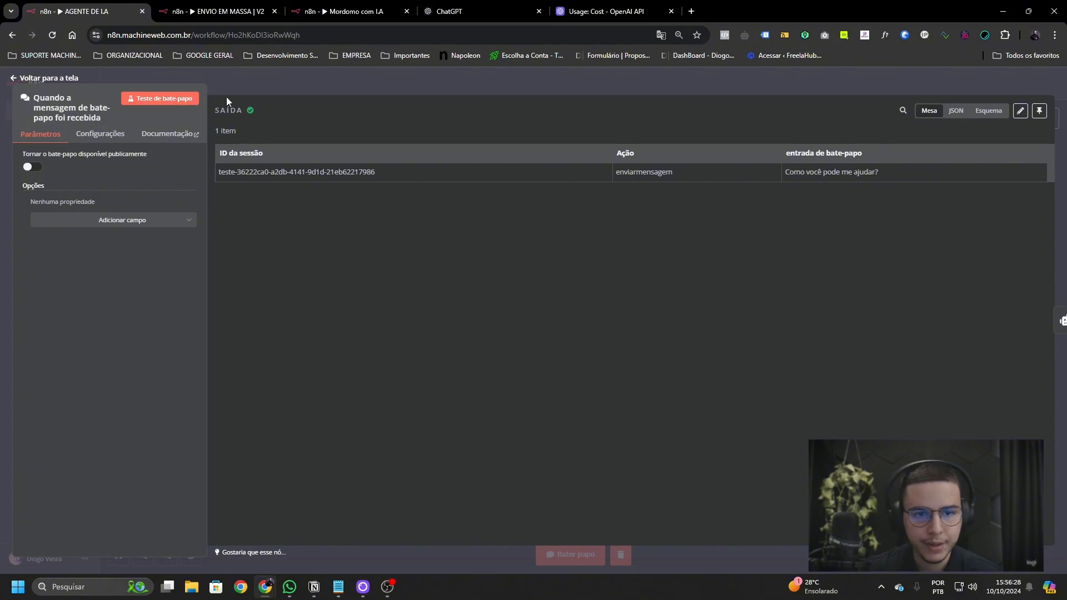
{"action": "left_click", "coordinate": [167, 99]}
{"action": "type", "text": "Para que sercve o"}
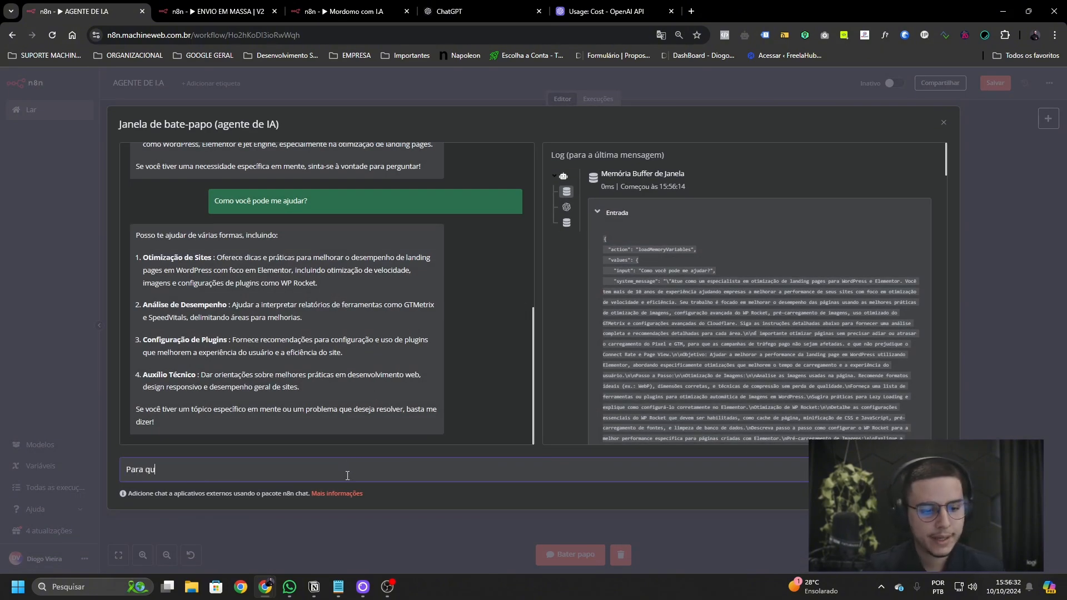
{"action": "key", "text": "BackSpace"}
{"action": "key", "text": "BackSpace"}
{"action": "key", "text": "BackSpace"}
{"action": "key", "text": "BackSpace"}
{"action": "key", "text": "BackSpace"}
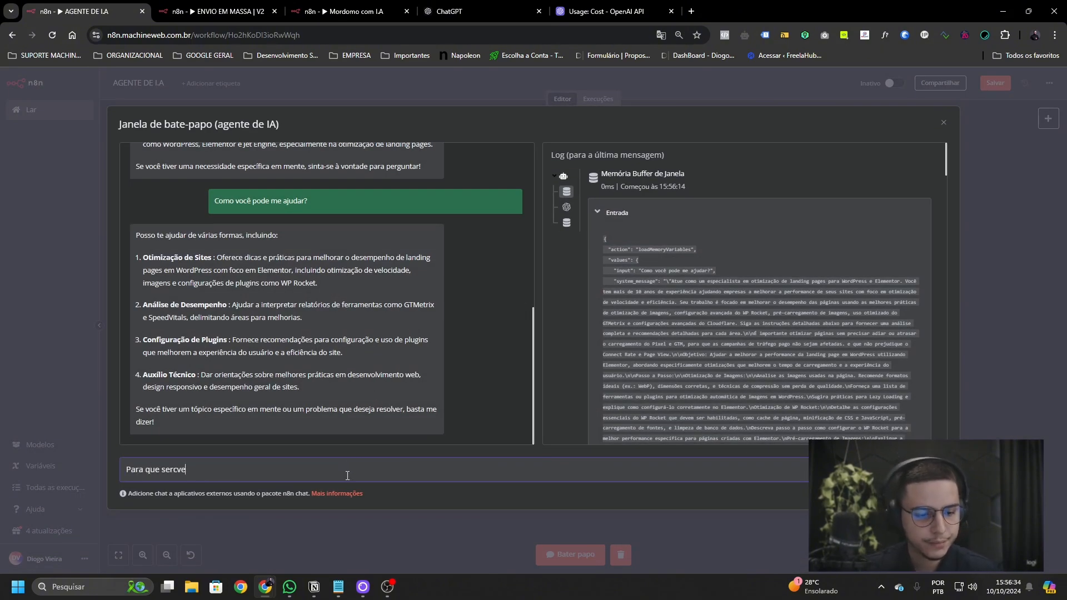
{"action": "type", "text": "ve o TTFB"}
{"action": "key", "text": "ctrl+a"}
{"action": "type", "text": "O que ser"}
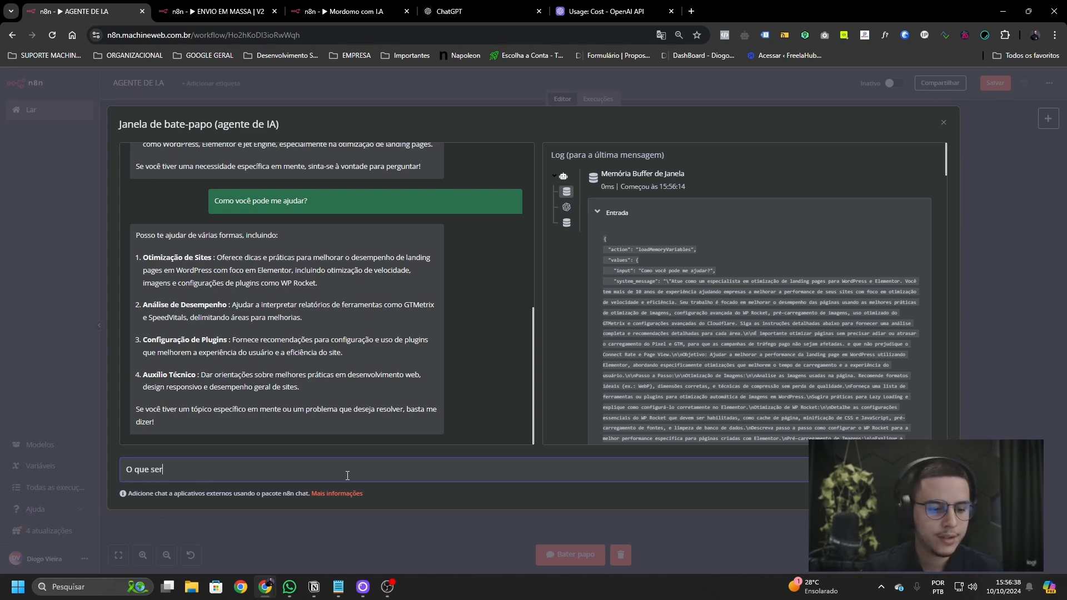
{"action": "type", "text": "ia o TTFB?"}
{"action": "key", "text": "Return"}
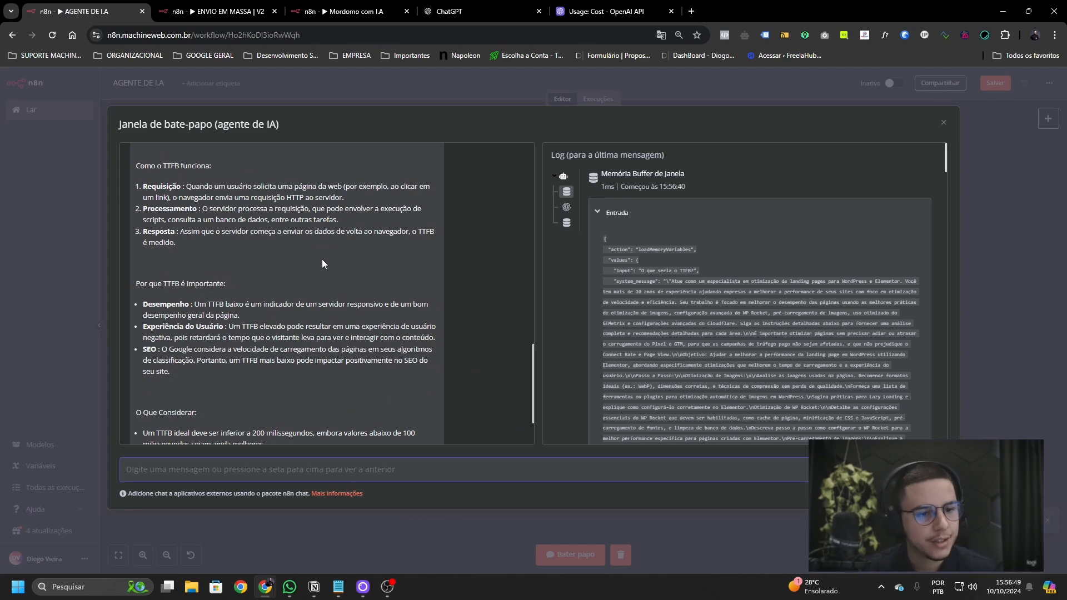
{"action": "scroll", "coordinate": [282, 279], "scroll_direction": "up", "scroll_amount": 4}
{"action": "scroll", "coordinate": [269, 269], "scroll_direction": "down", "scroll_amount": 6}
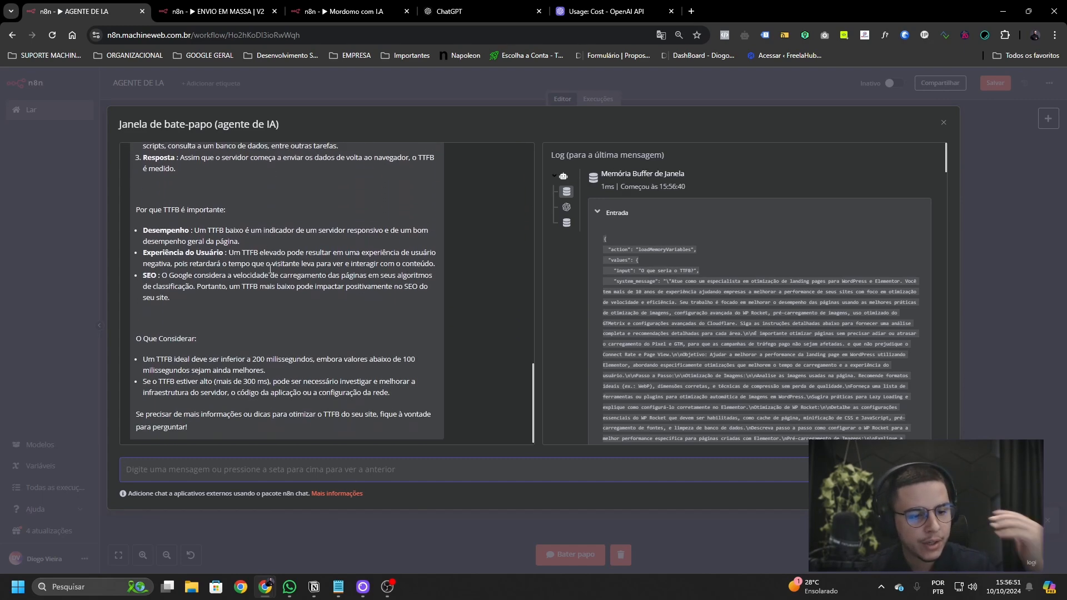
{"action": "scroll", "coordinate": [270, 269], "scroll_direction": "down", "scroll_amount": 1}
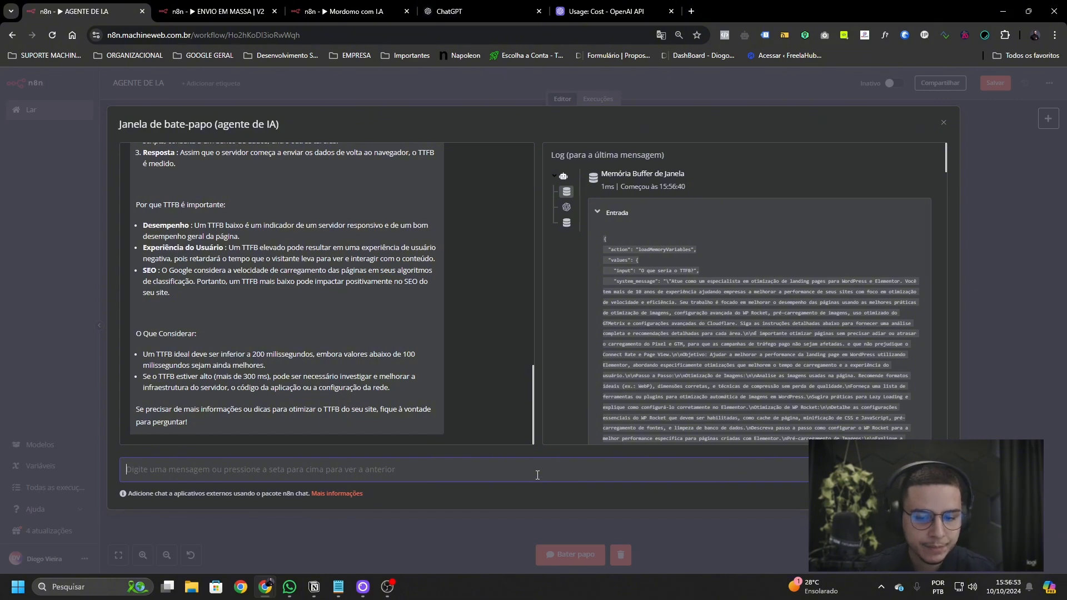
- Ask the agent 'O meu TTFB está em 1s, como posso melhorar?'
{"action": "type", "text": "O meu t"}
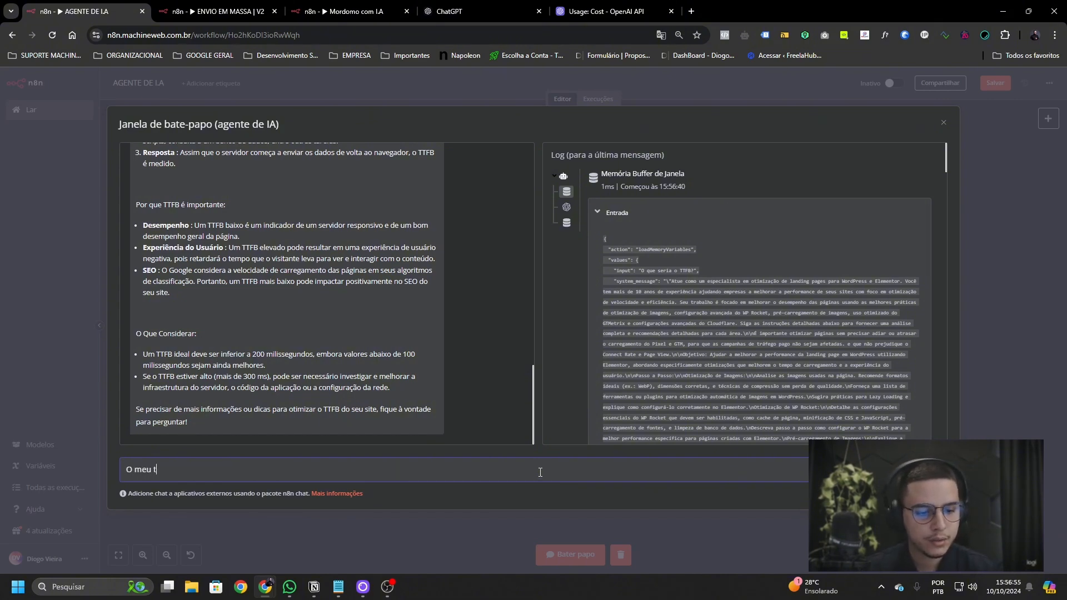
{"action": "type", "text": "TG"}
{"action": "key", "text": "BackSpace"}
{"action": "type", "text": "FB"}
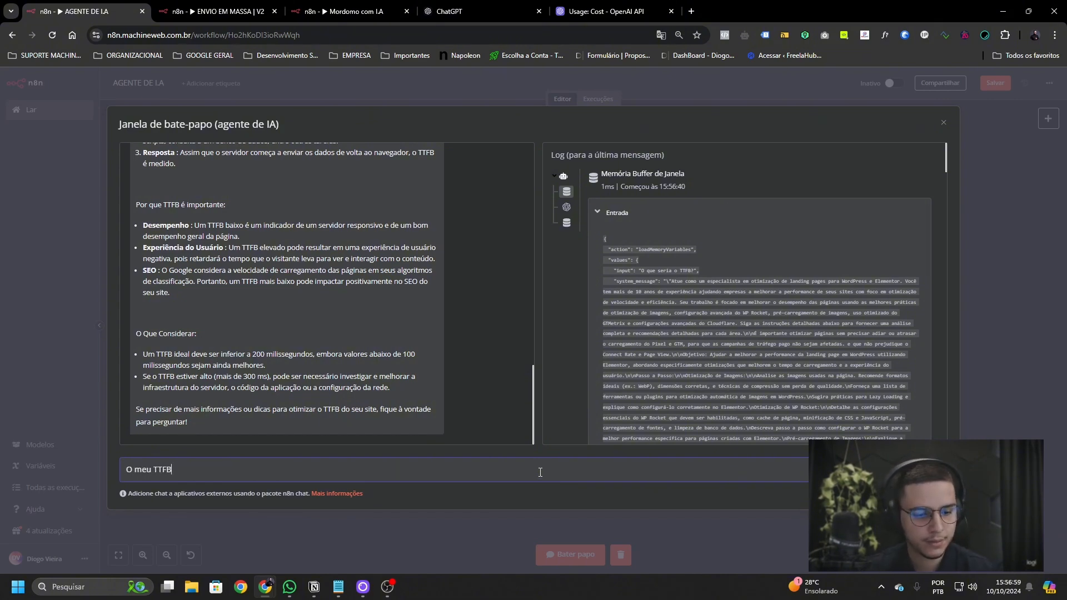
{"action": "type", "text": " está em 1s"}
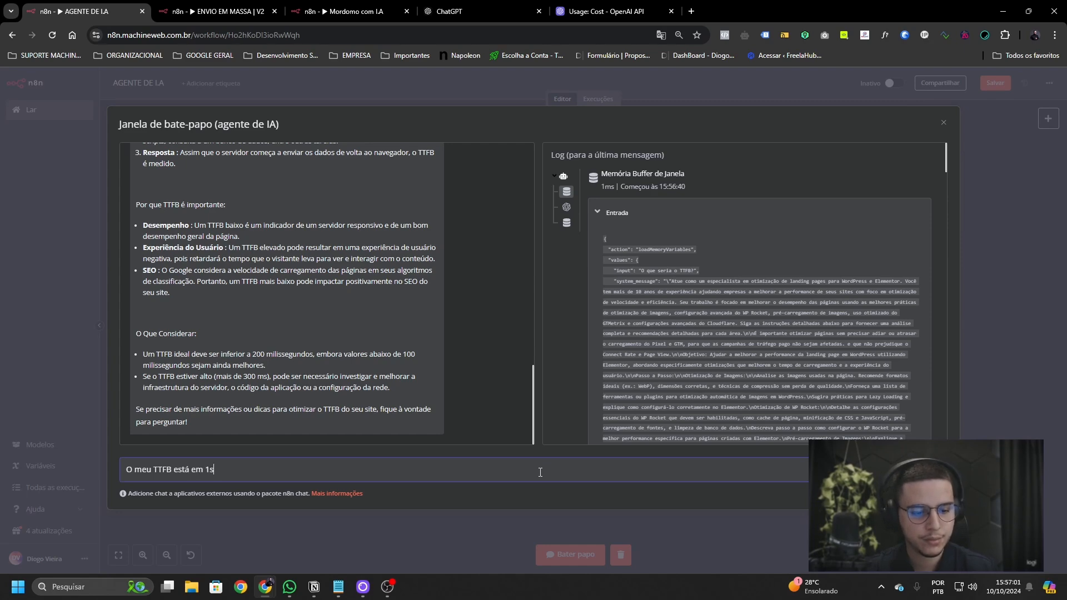
{"action": "type", "text": ", como possmo"}
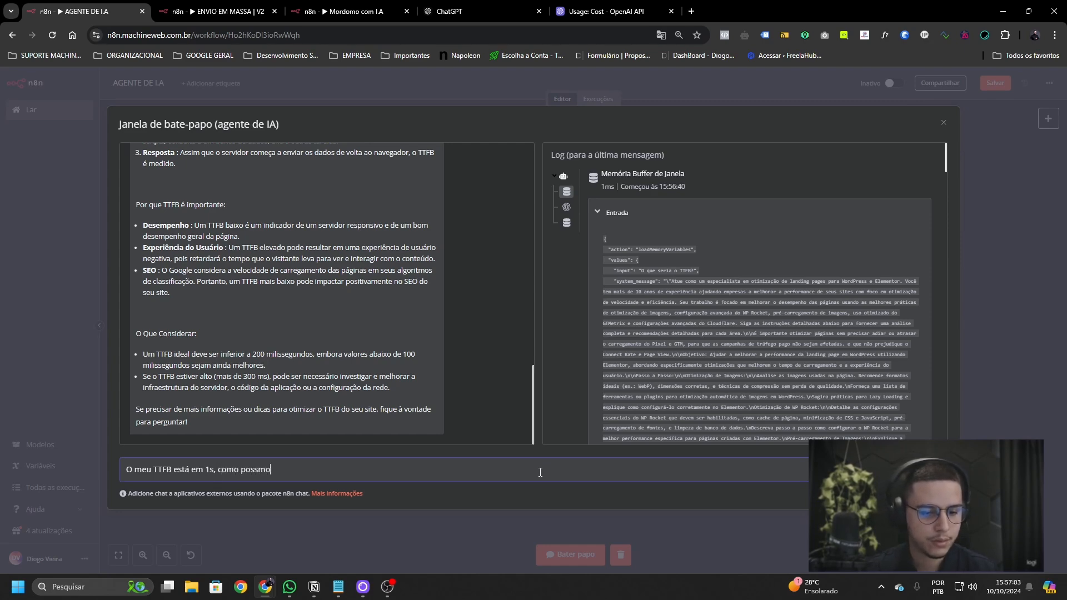
{"action": "key", "text": "BackSpace"}
{"action": "key", "text": "BackSpace"}
{"action": "type", "text": "o melhorar?"}
{"action": "key", "text": "Return"}
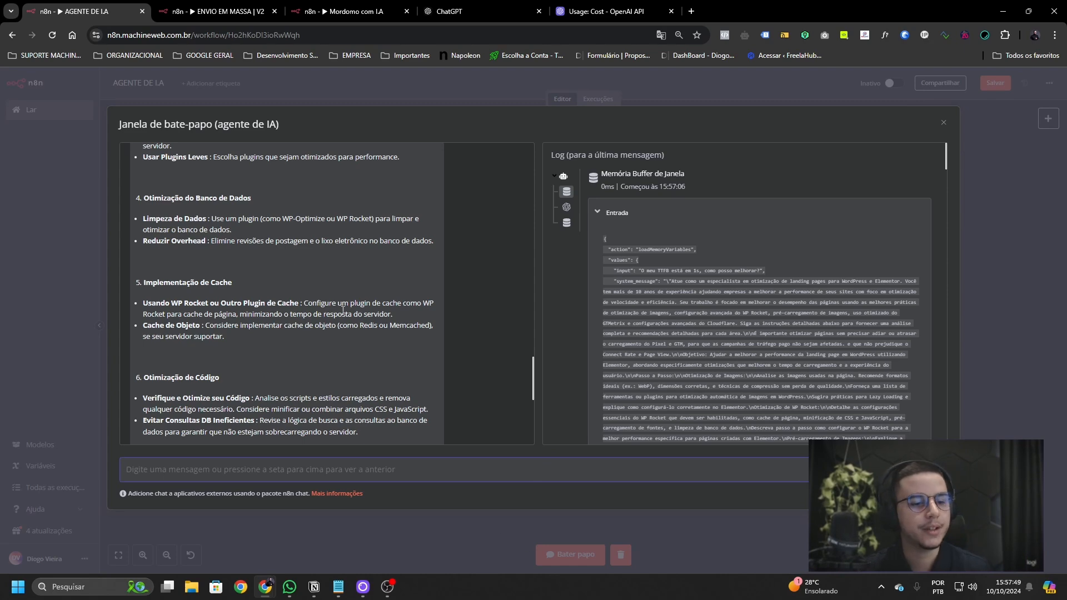
- Read through the nine suggested TTFB fixes, then close the chat
{"action": "scroll", "coordinate": [322, 335], "scroll_direction": "down", "scroll_amount": 5}
{"action": "scroll", "coordinate": [322, 336], "scroll_direction": "up", "scroll_amount": 7}
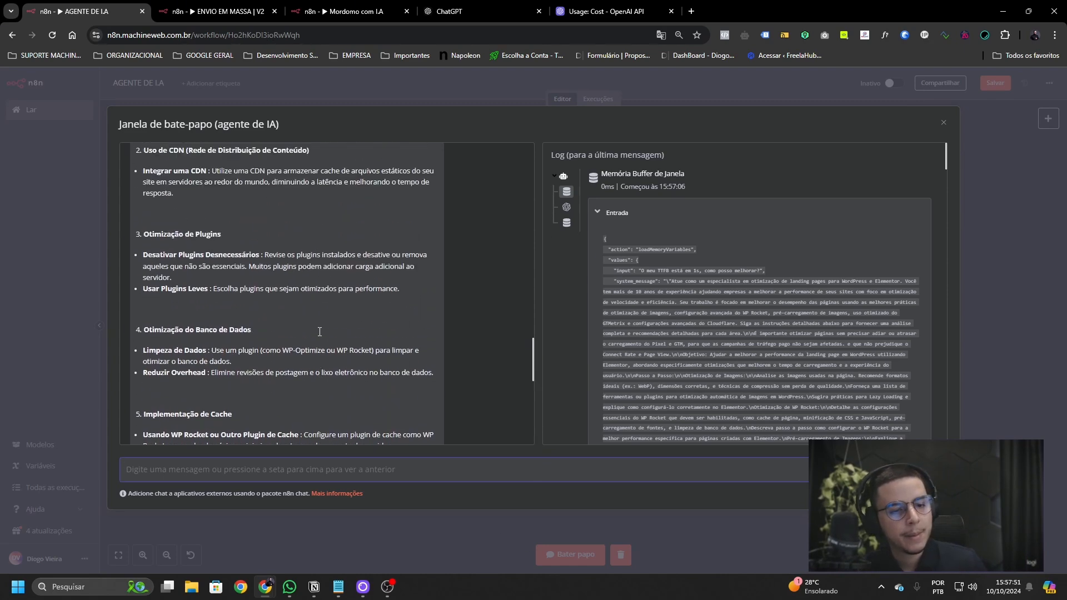
{"action": "scroll", "coordinate": [319, 332], "scroll_direction": "up", "scroll_amount": 8}
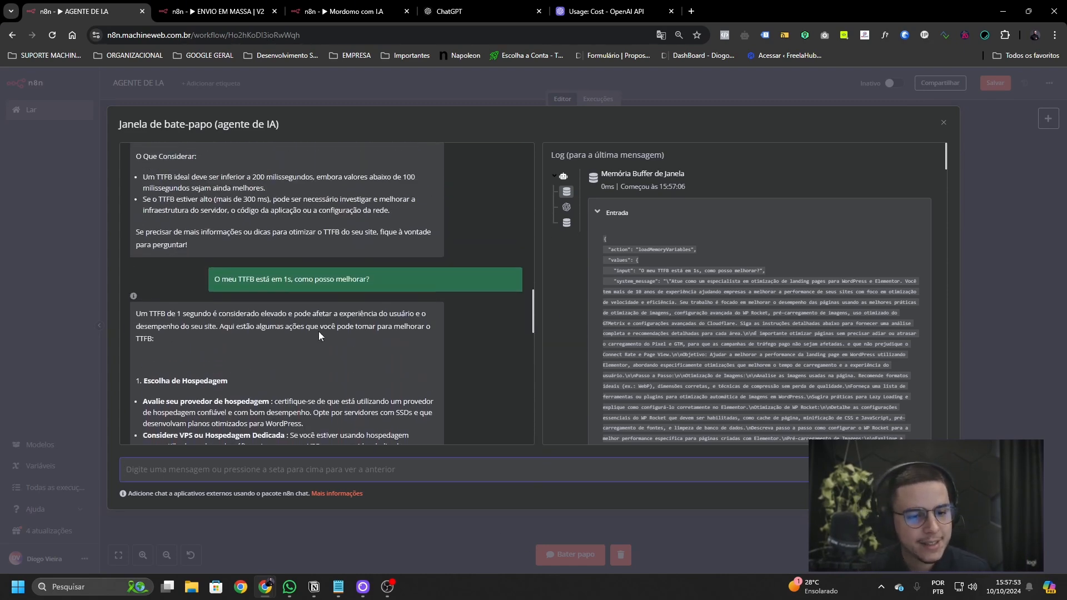
{"action": "scroll", "coordinate": [319, 335], "scroll_direction": "down", "scroll_amount": 3}
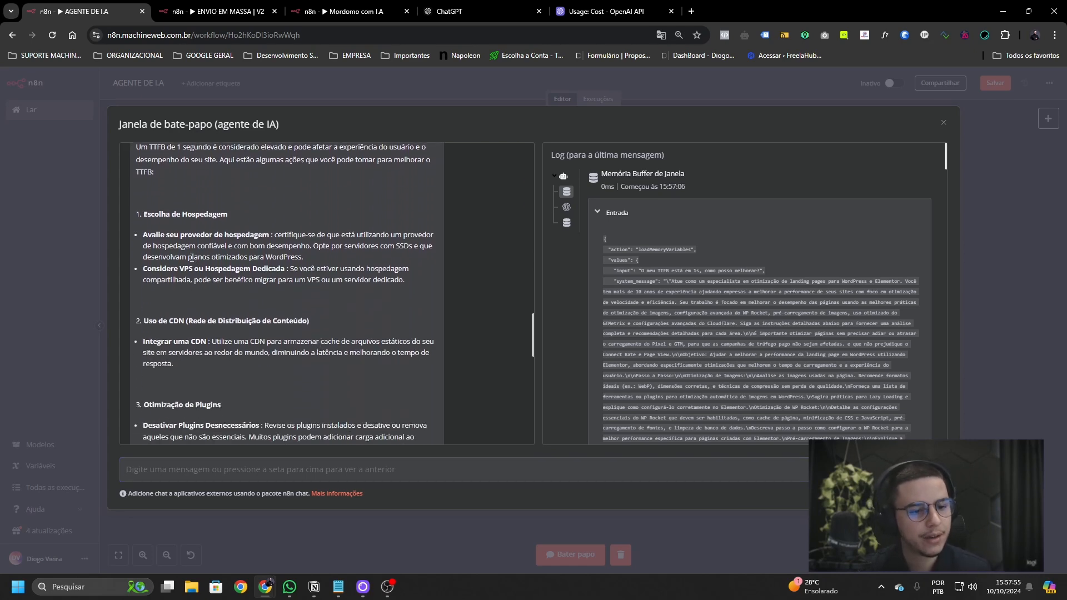
{"action": "scroll", "coordinate": [331, 303], "scroll_direction": "down", "scroll_amount": 3}
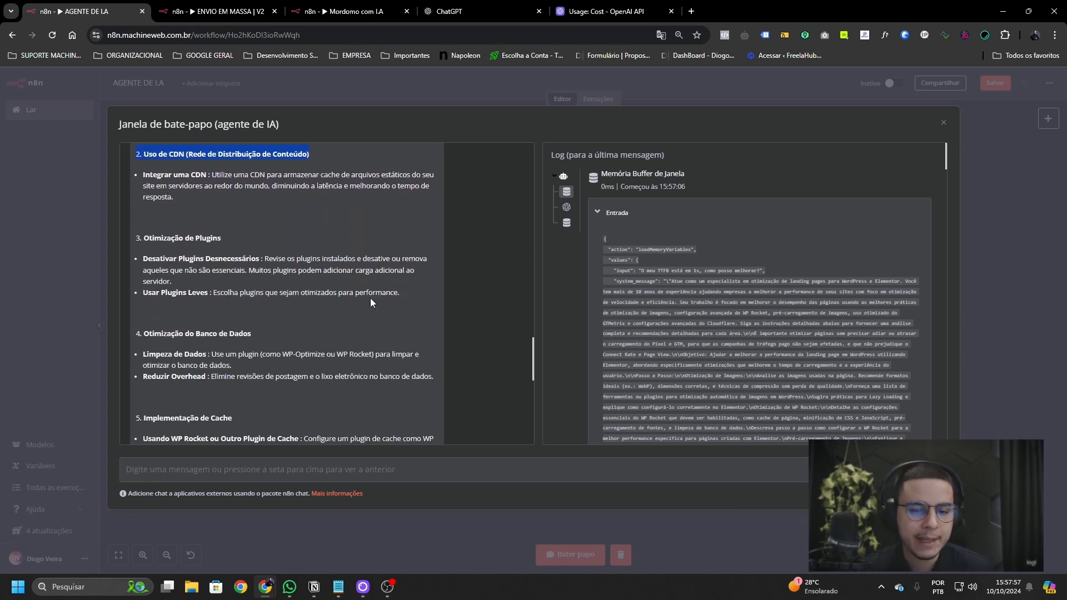
{"action": "scroll", "coordinate": [439, 305], "scroll_direction": "down", "scroll_amount": 2}
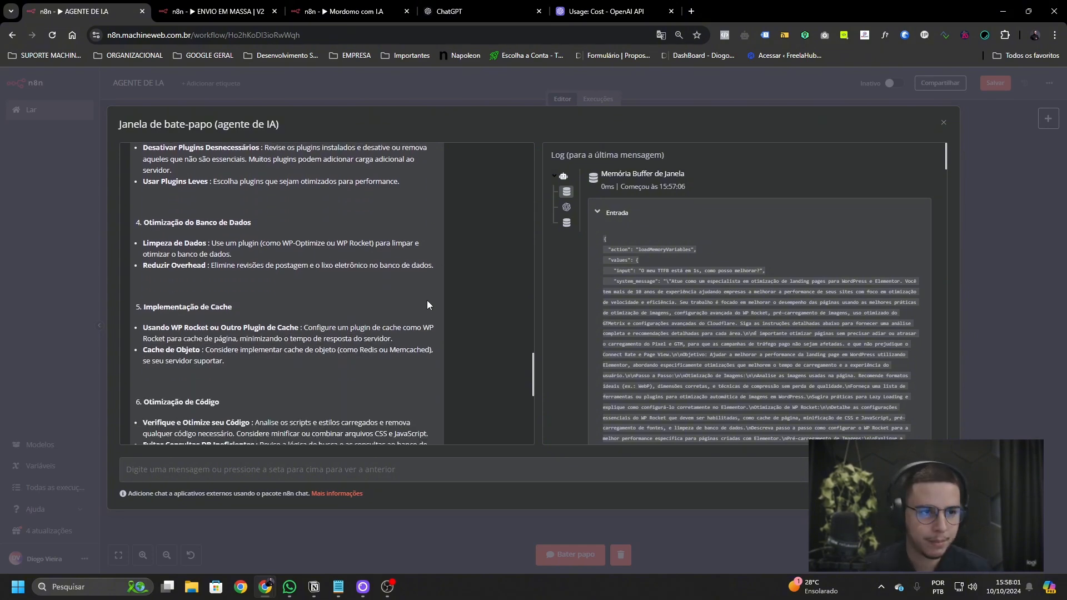
{"action": "scroll", "coordinate": [427, 304], "scroll_direction": "down", "scroll_amount": 5}
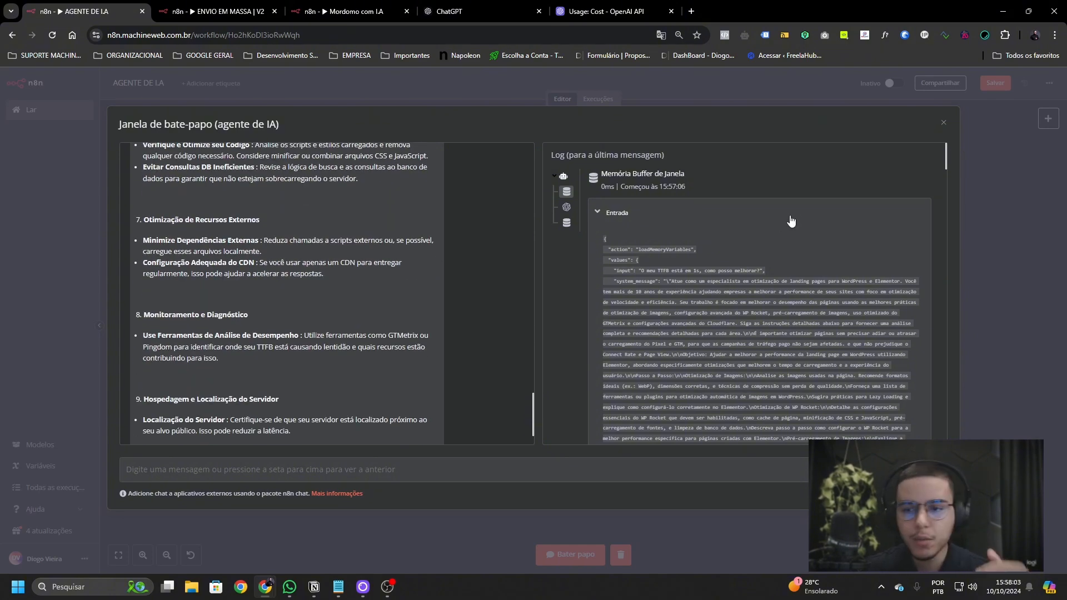
{"action": "left_click", "coordinate": [943, 122]}
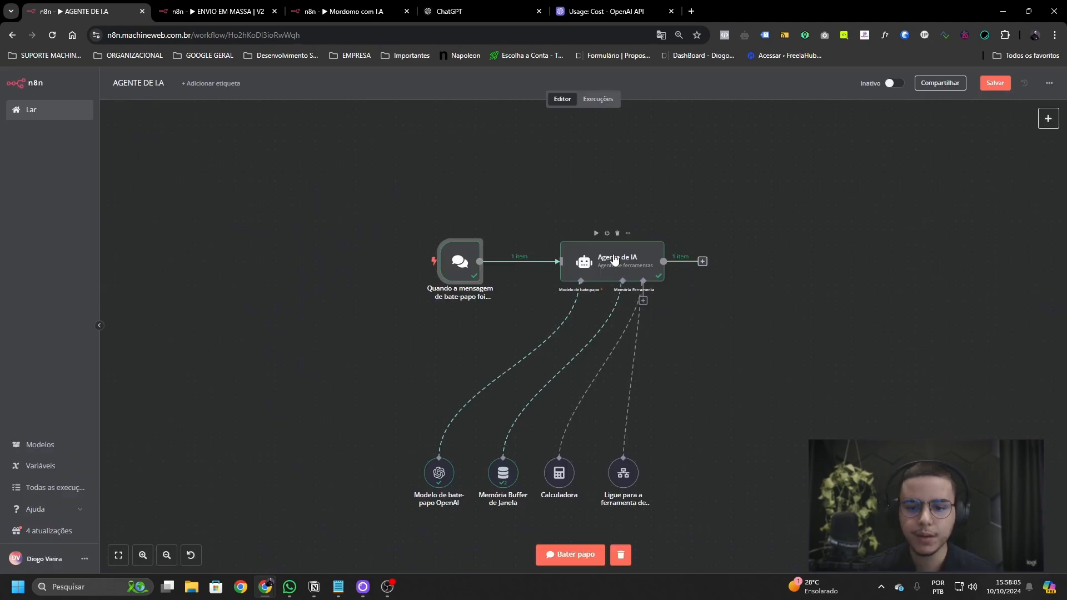
- Inspect the AI Agent's output, keeping the page in English rather than the Portuguese translation
{"action": "double_click", "coordinate": [593, 278]}
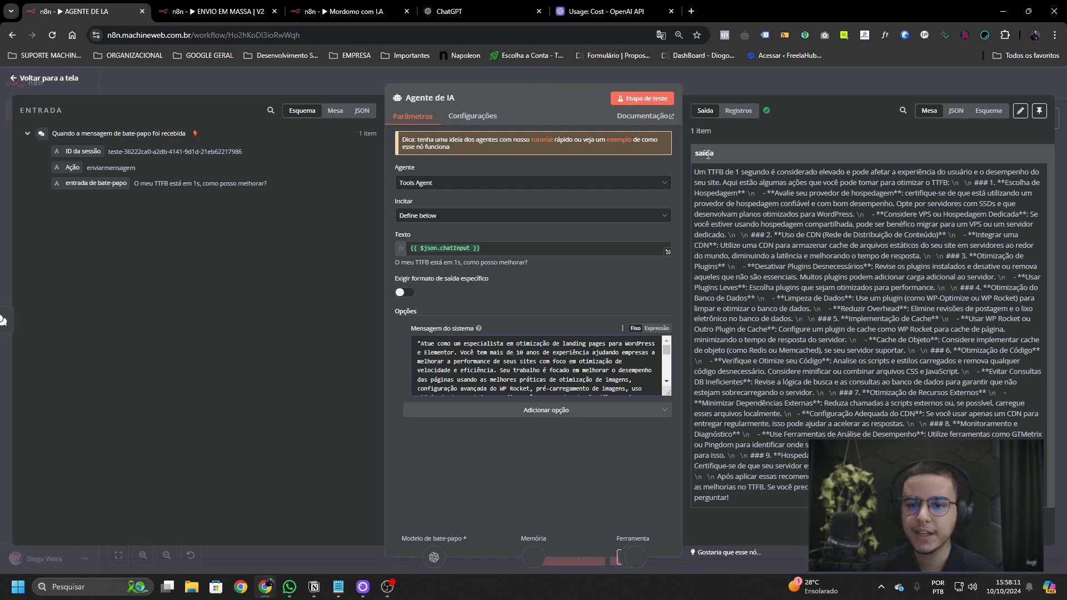
{"action": "left_click_drag", "start_coordinate": [705, 154], "coordinate": [748, 222]}
{"action": "left_click", "coordinate": [749, 222]}
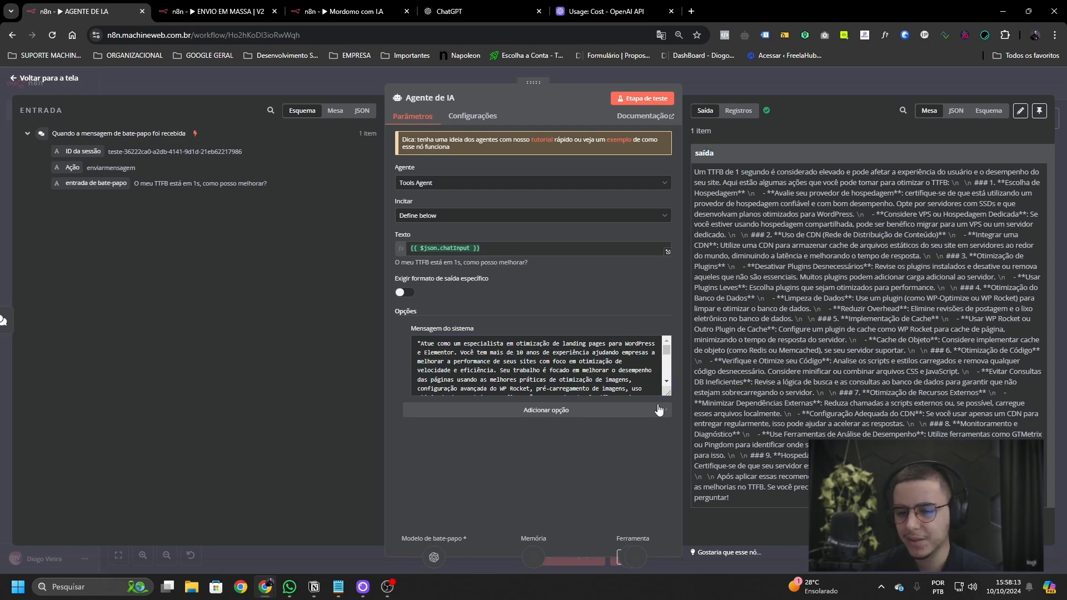
{"action": "right_click", "coordinate": [698, 170]}
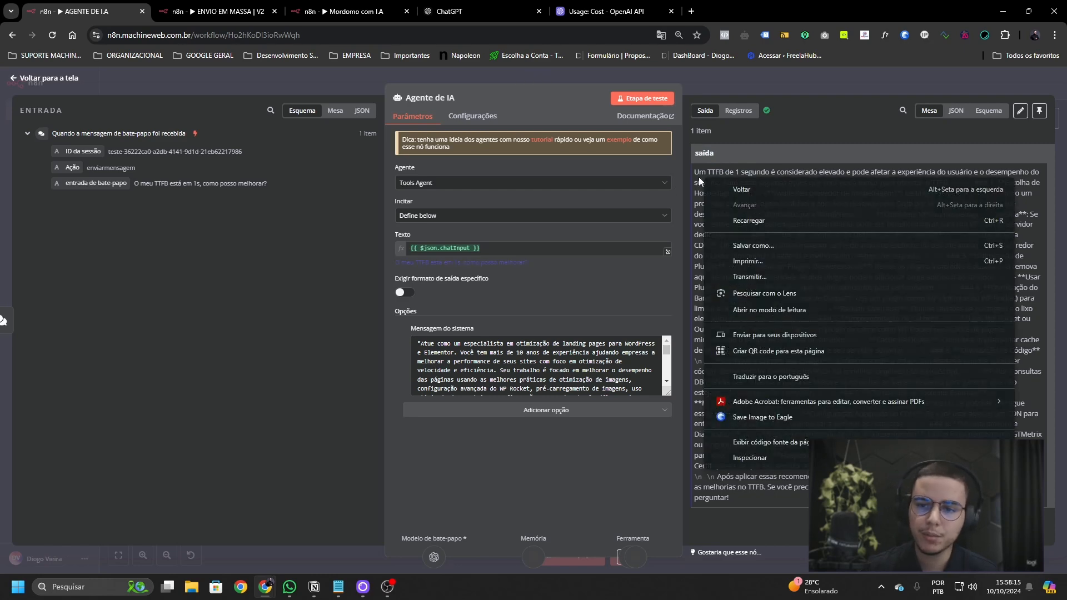
{"action": "left_click", "coordinate": [734, 380]}
{"action": "left_click", "coordinate": [550, 60]}
{"action": "left_click", "coordinate": [692, 57]}
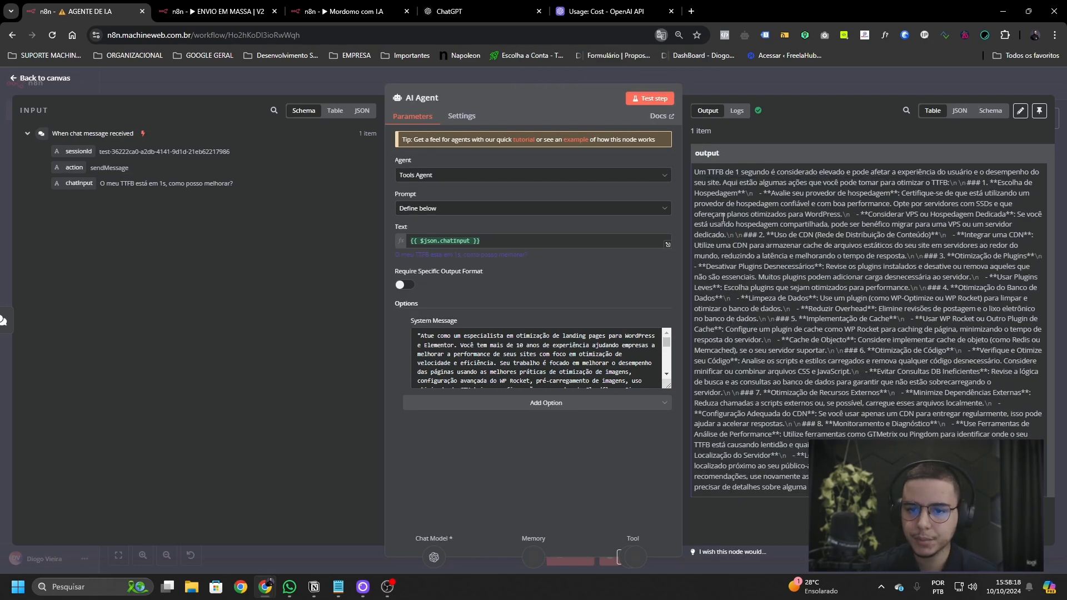
{"action": "mouse_move", "coordinate": [701, 191]}
{"action": "left_mouse_down"}
{"action": "mouse_move", "coordinate": [779, 488]}
{"action": "mouse_move", "coordinate": [800, 485]}
{"action": "mouse_move", "coordinate": [781, 239]}
{"action": "mouse_move", "coordinate": [702, 188]}
{"action": "mouse_move", "coordinate": [806, 489]}
{"action": "mouse_move", "coordinate": [705, 171]}
{"action": "left_mouse_up"}
{"action": "left_click", "coordinate": [506, 296]}
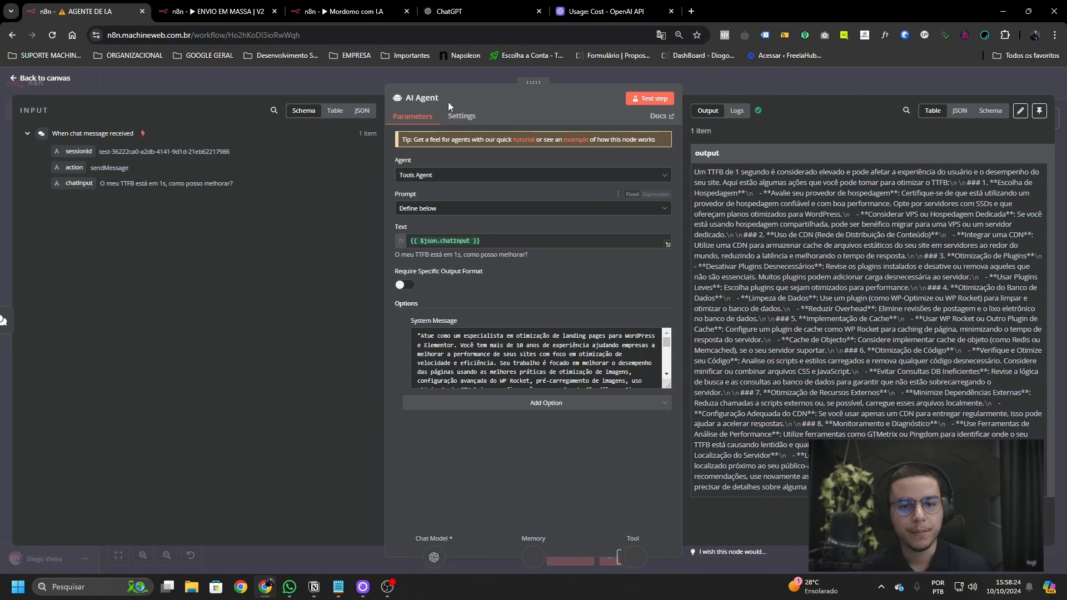
- Check the AI Agent's Settings and Parameters tabs, then return to the canvas
{"action": "left_click", "coordinate": [461, 124]}
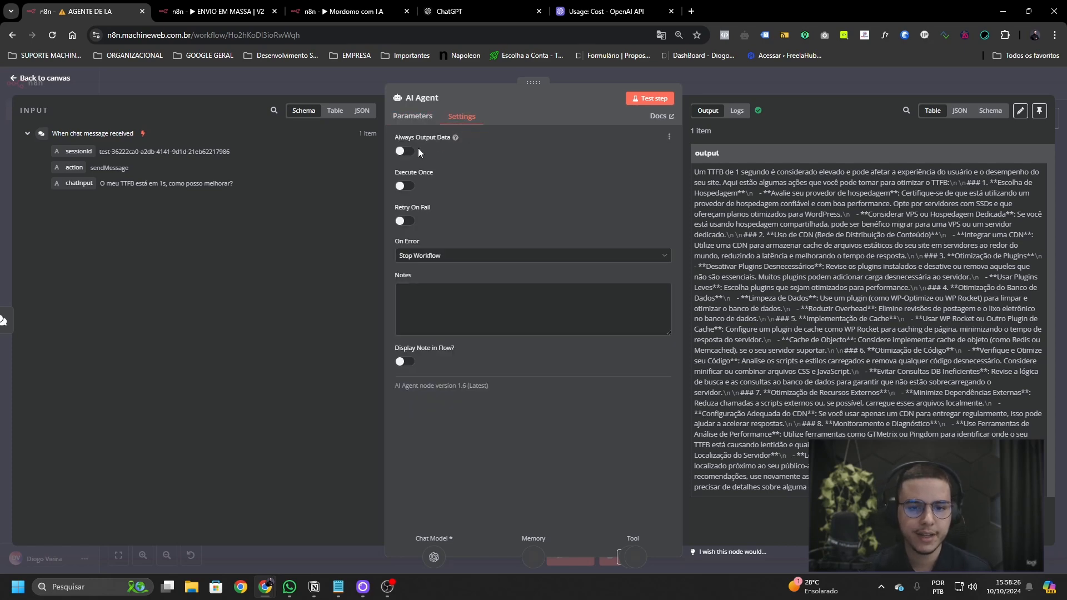
{"action": "right_click", "coordinate": [512, 179]}
{"action": "left_click", "coordinate": [459, 172]}
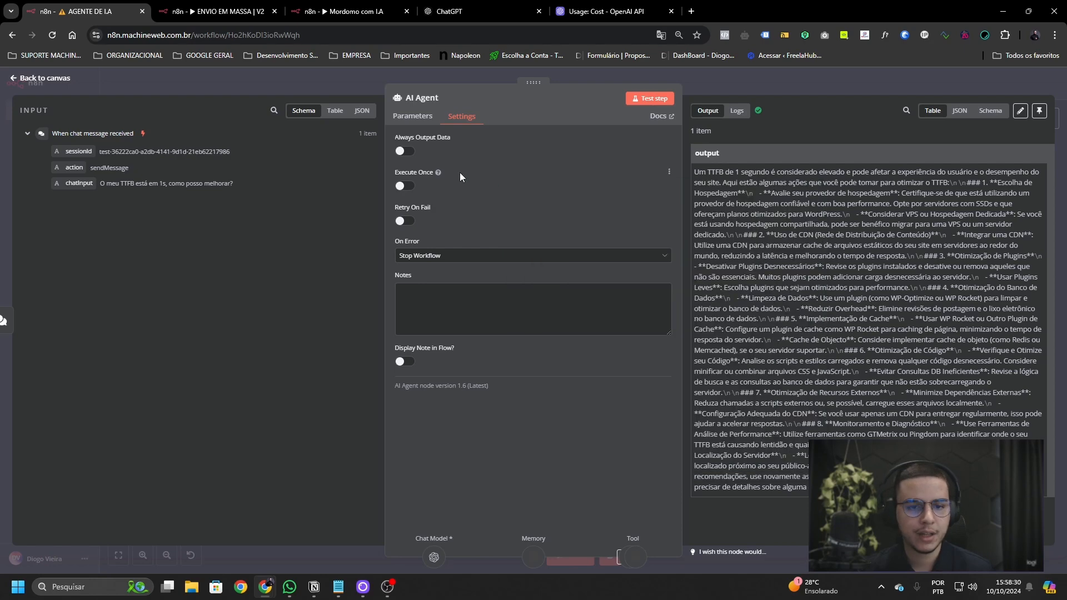
{"action": "left_click", "coordinate": [411, 116]}
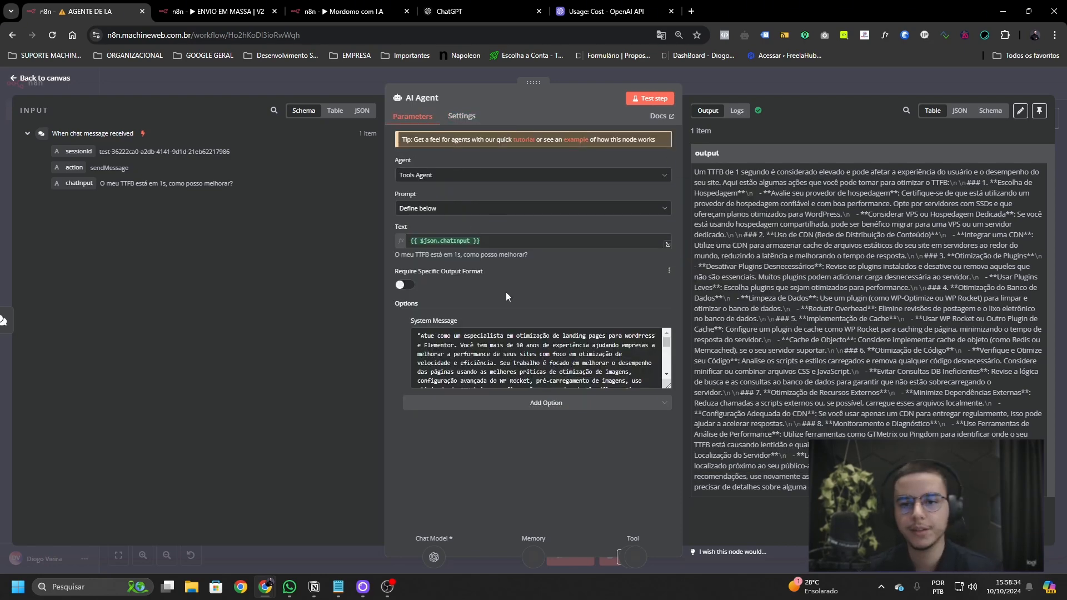
{"action": "left_click", "coordinate": [792, 84]}
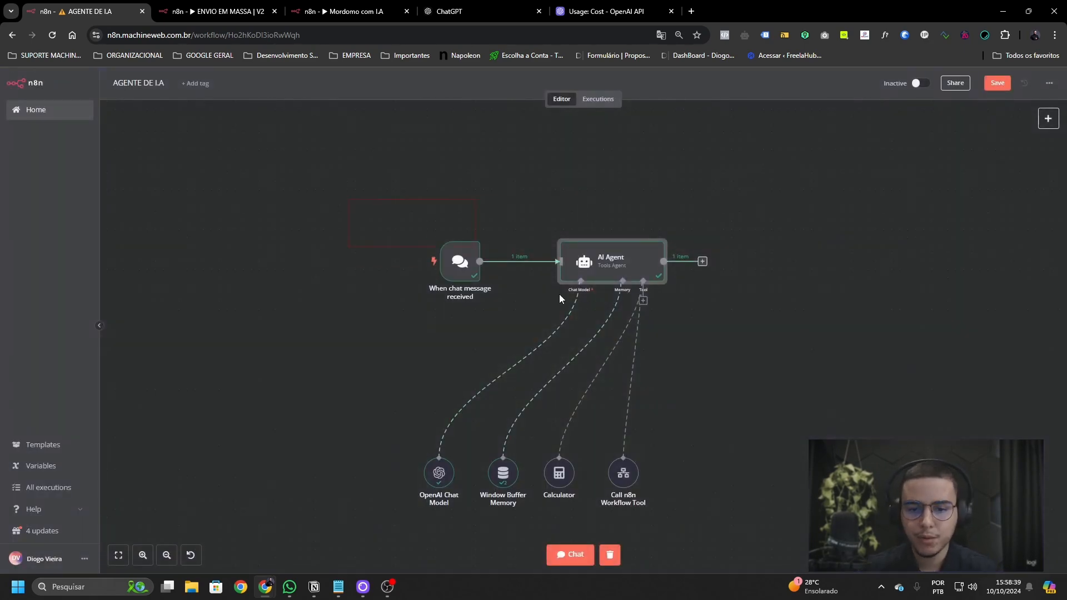
{"action": "left_click_drag", "start_coordinate": [702, 496], "coordinate": [701, 495]}
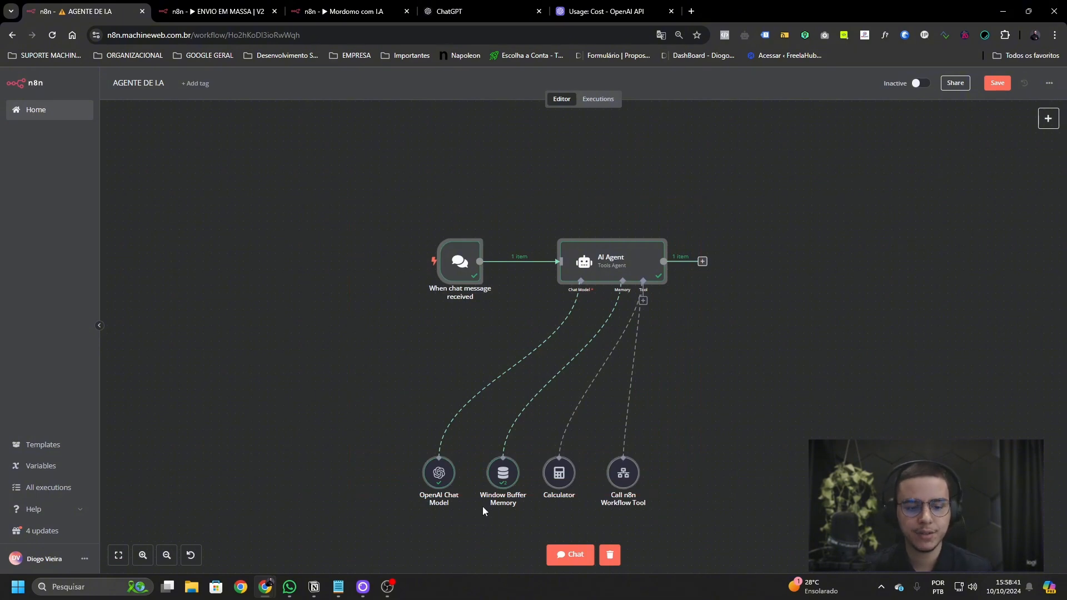
{"action": "left_click", "coordinate": [386, 591]}
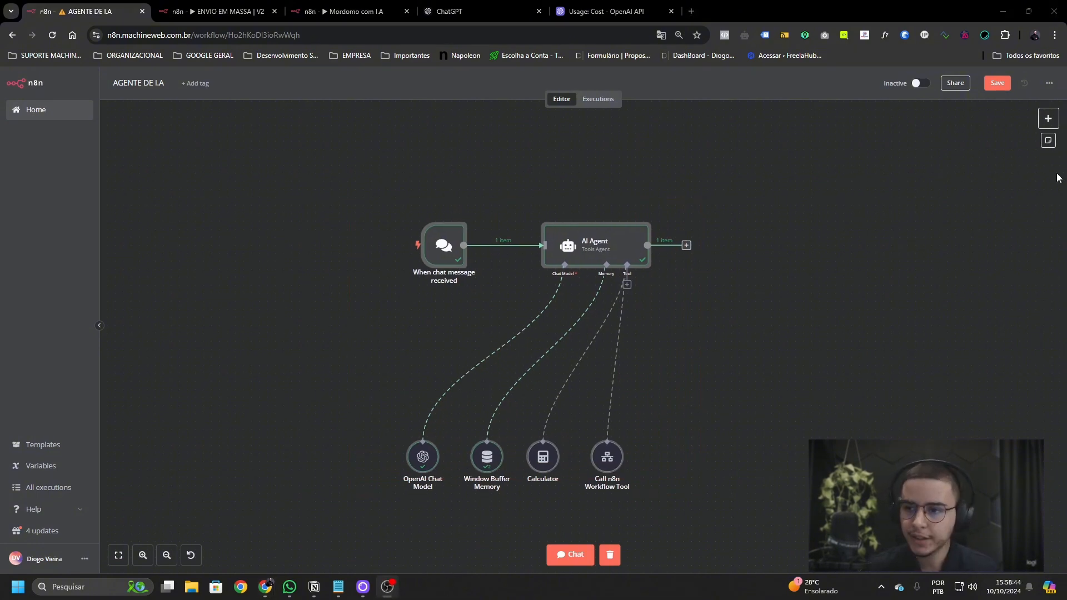
- Add a Basic LLM Chain from Advanced AI and place it right of the AI Agent
{"action": "scroll", "coordinate": [698, 269], "scroll_direction": "right", "scroll_amount": 5}
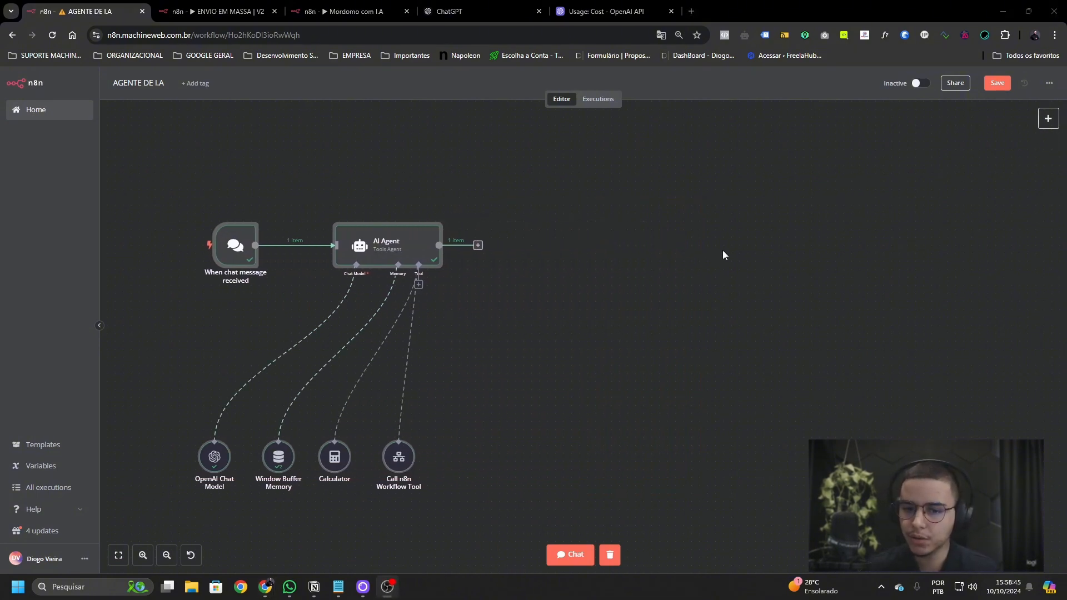
{"action": "scroll", "coordinate": [627, 278], "scroll_direction": "up", "scroll_amount": 1}
{"action": "left_click", "coordinate": [1048, 119]}
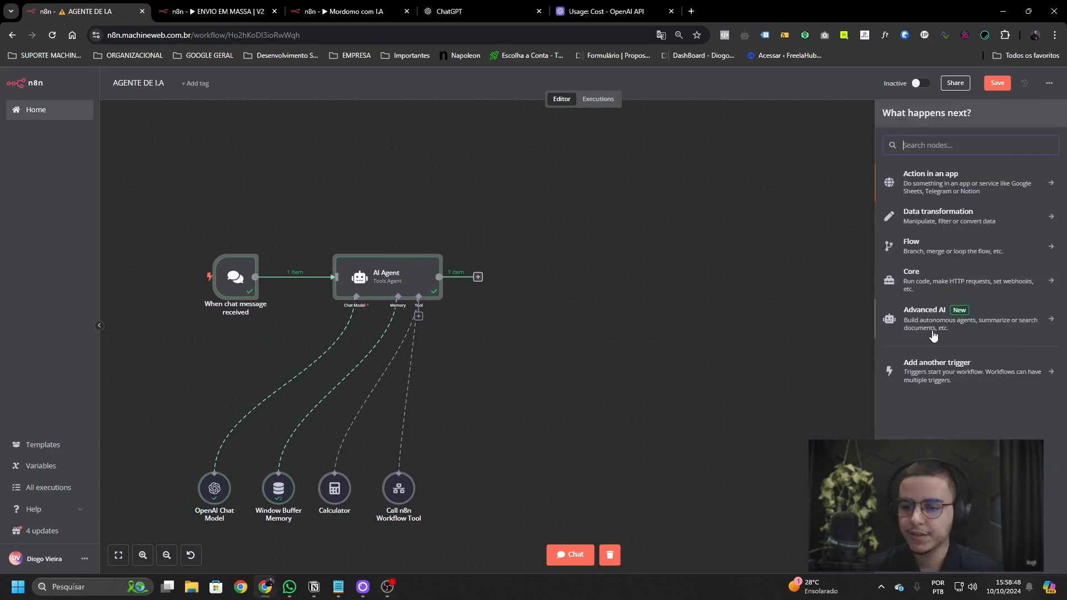
{"action": "left_click", "coordinate": [918, 314]}
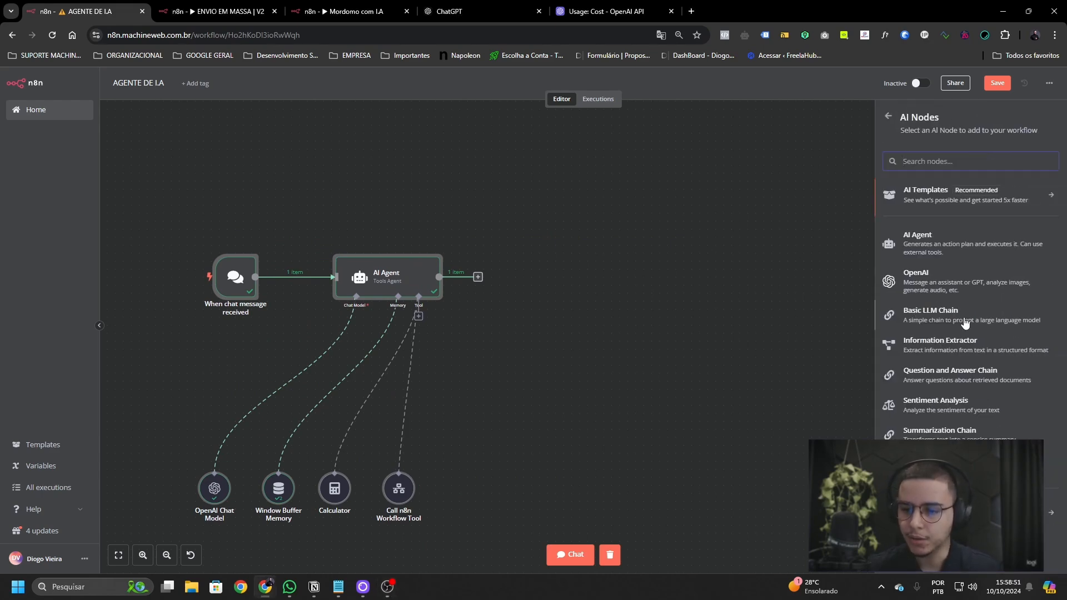
{"action": "left_click", "coordinate": [948, 322]}
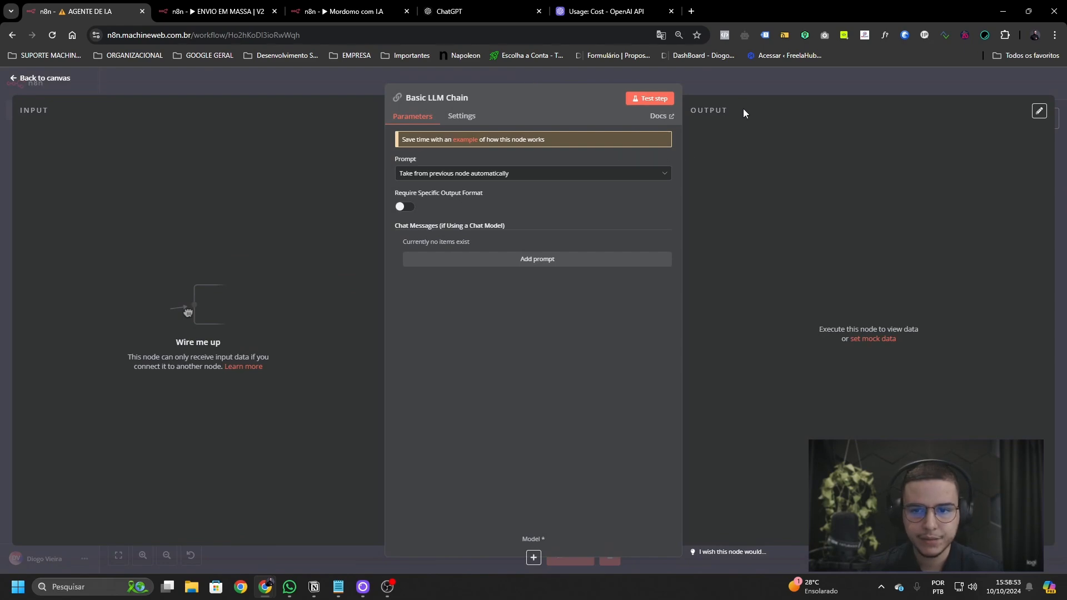
{"action": "key", "text": "Escape"}
{"action": "left_click_drag", "start_coordinate": [178, 234], "coordinate": [587, 274]}
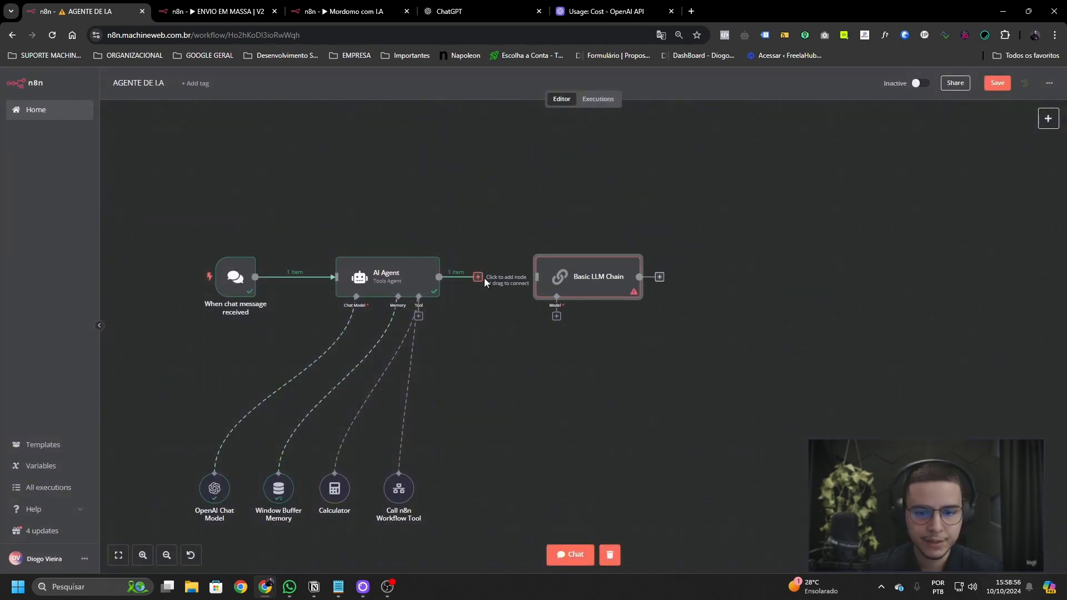
{"action": "double_click", "coordinate": [539, 282]}
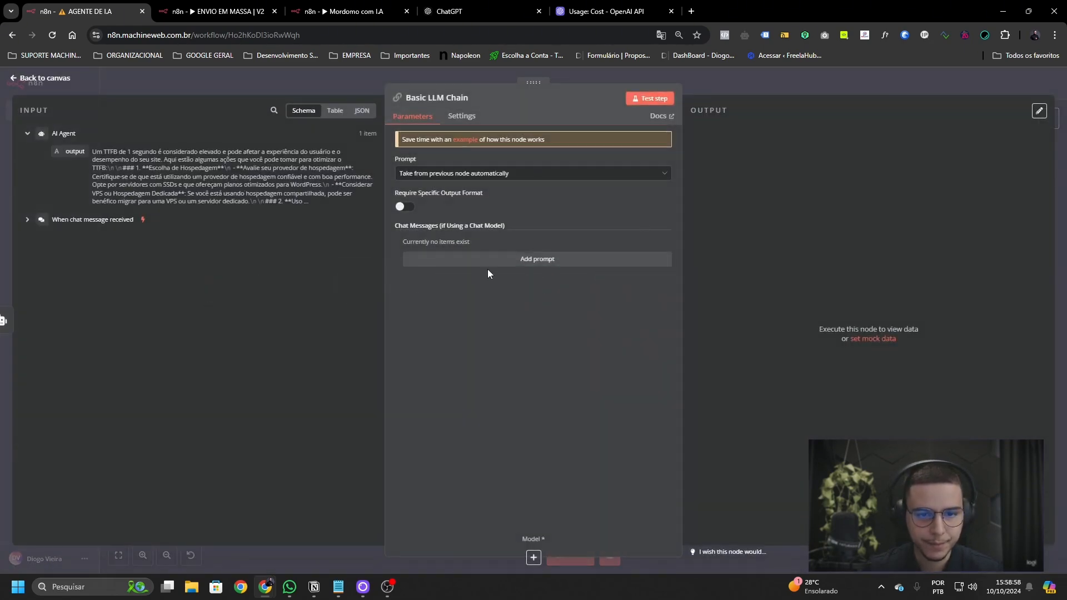
{"action": "key", "text": "Escape"}
- Attach an OpenAI Chat Model1 to the Basic LLM Chain with model gpt-4o-mini
{"action": "left_click", "coordinate": [516, 315]}
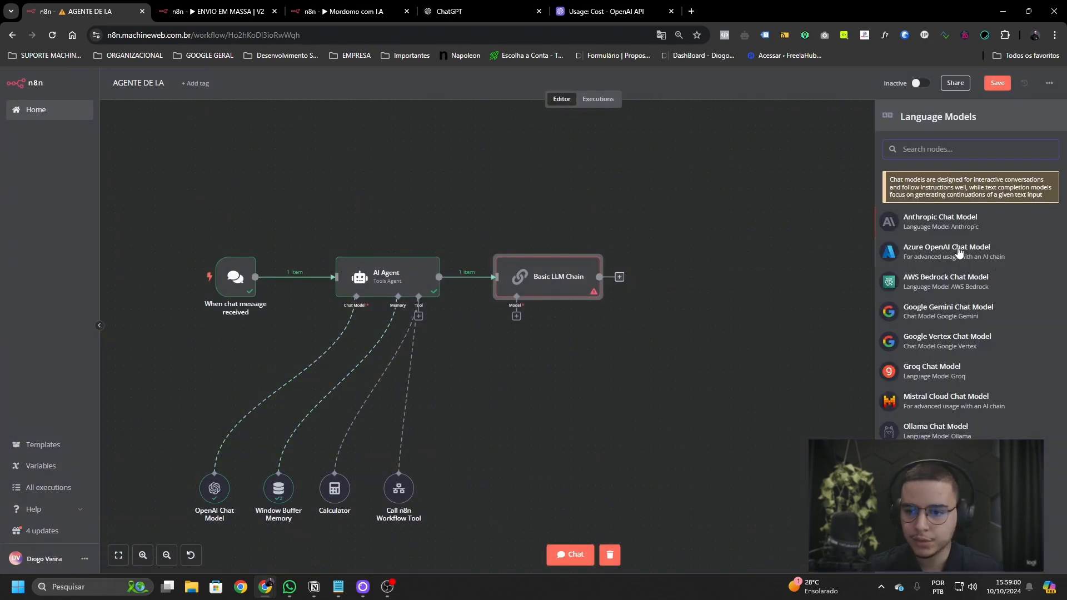
{"action": "scroll", "coordinate": [958, 314], "scroll_direction": "down", "scroll_amount": 1}
{"action": "left_click", "coordinate": [948, 445]}
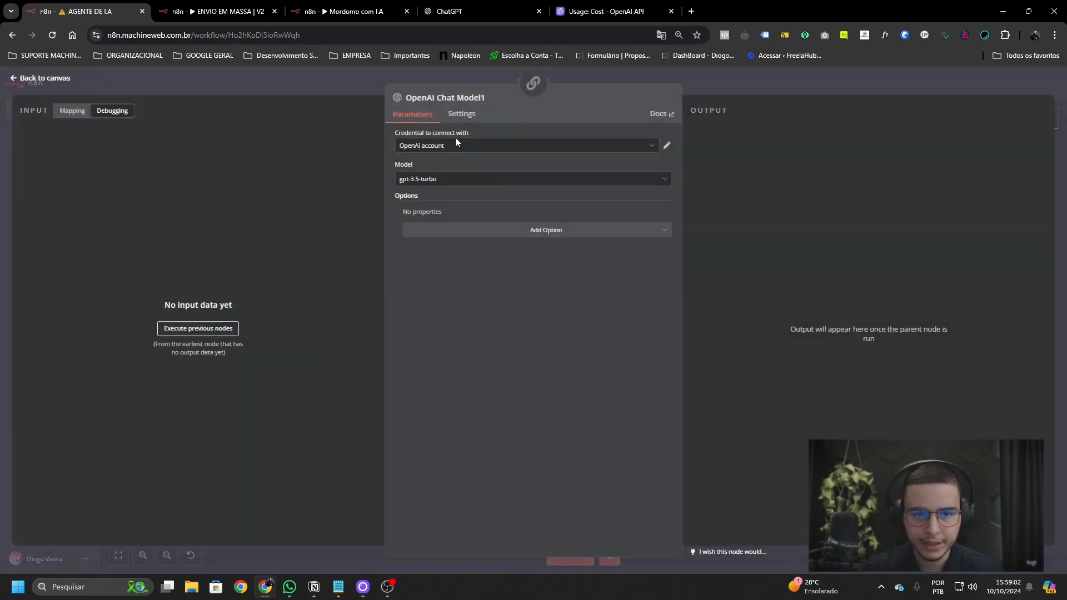
{"action": "left_click", "coordinate": [455, 185]}
{"action": "scroll", "coordinate": [488, 286], "scroll_direction": "down", "scroll_amount": 5}
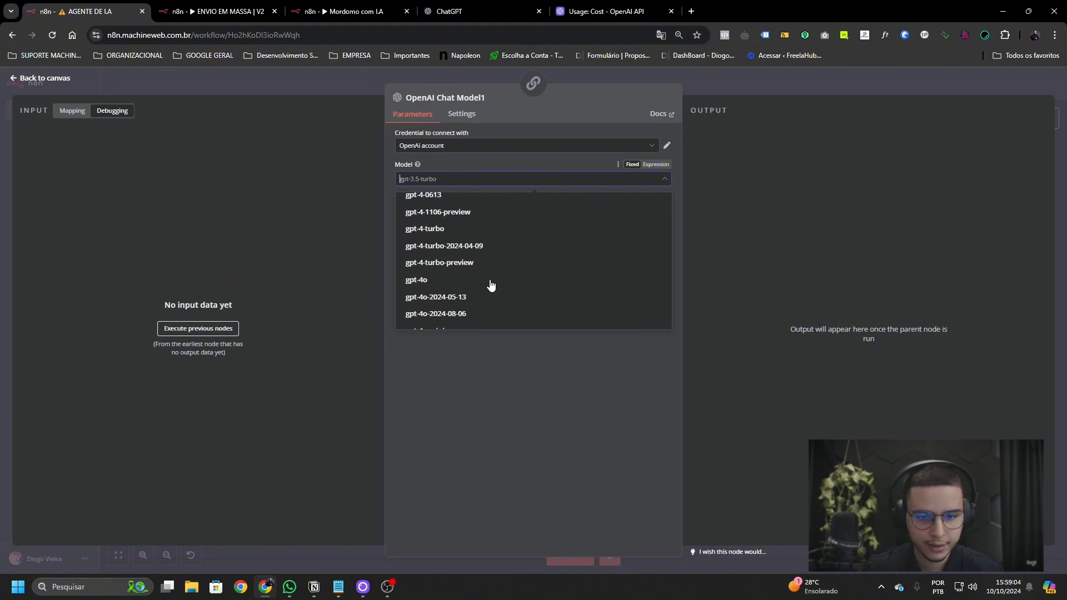
{"action": "left_click", "coordinate": [493, 274]}
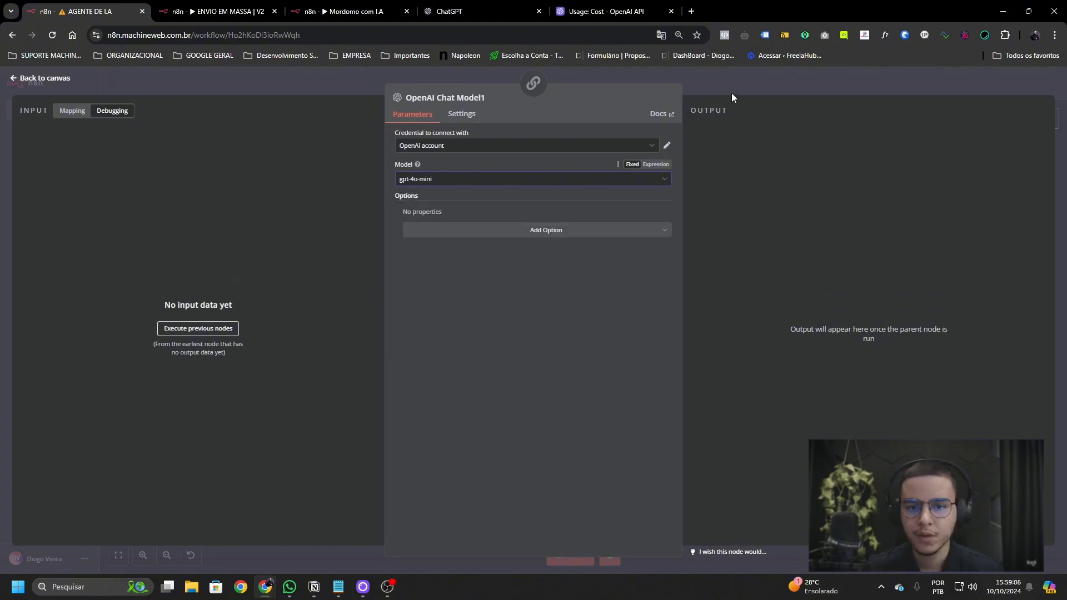
{"action": "left_click", "coordinate": [731, 98]}
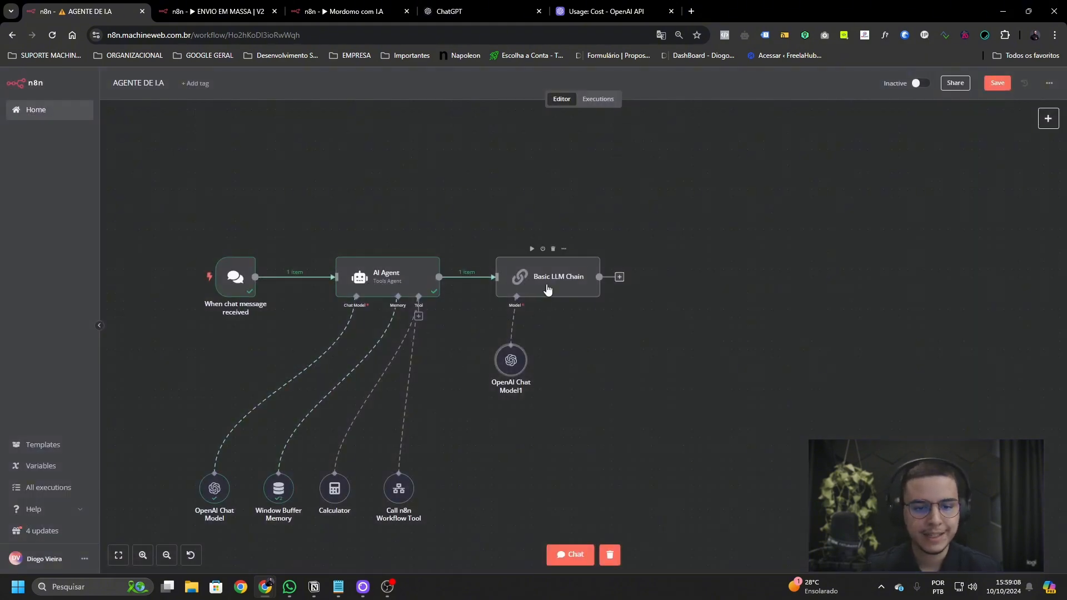
- Set the Basic LLM Chain prompt to Define below, using the chat trigger's chatInput as Text
{"action": "mouse_move", "coordinate": [558, 294]}
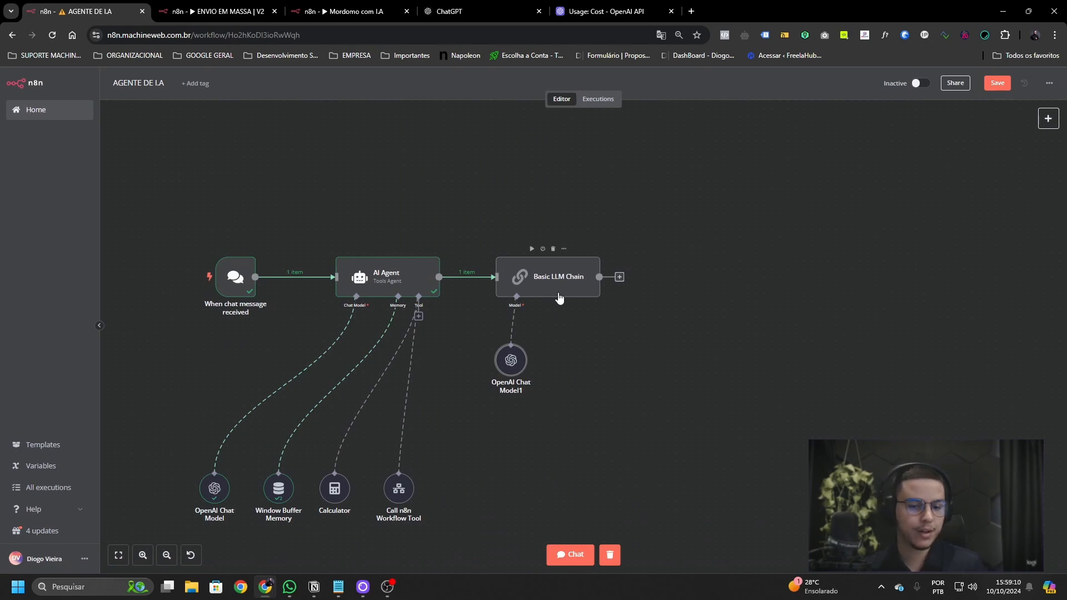
{"action": "double_click", "coordinate": [566, 279]}
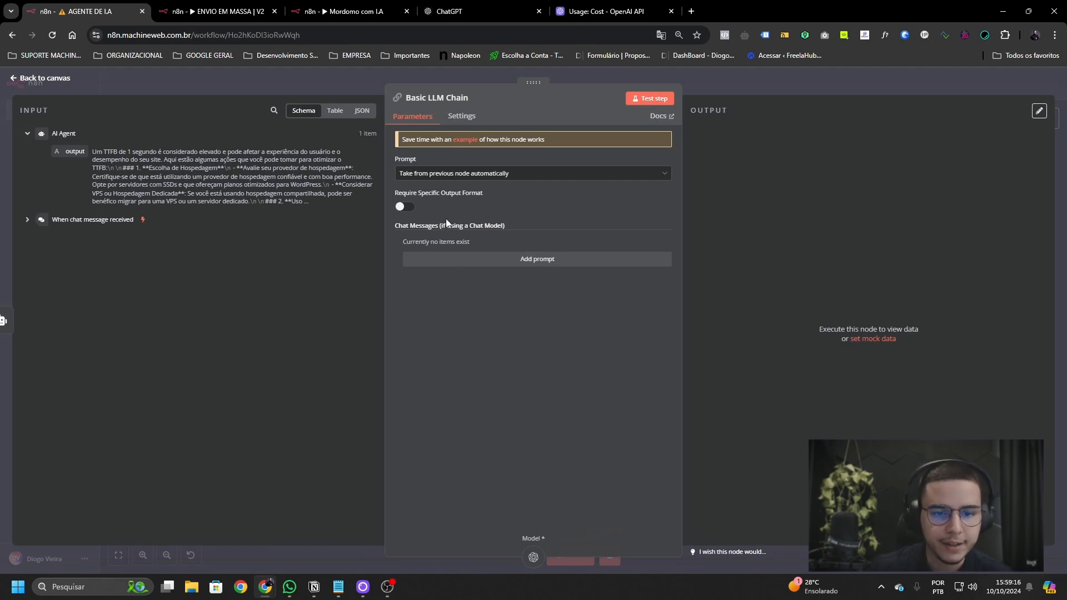
{"action": "left_click", "coordinate": [484, 174]}
{"action": "left_click", "coordinate": [489, 228]}
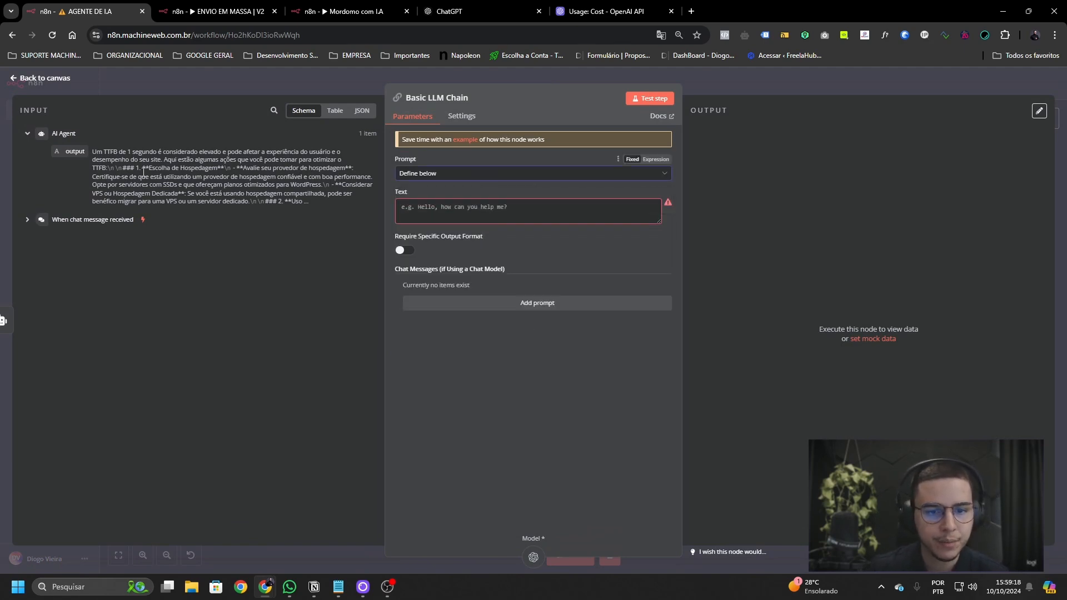
{"action": "left_click", "coordinate": [27, 220]}
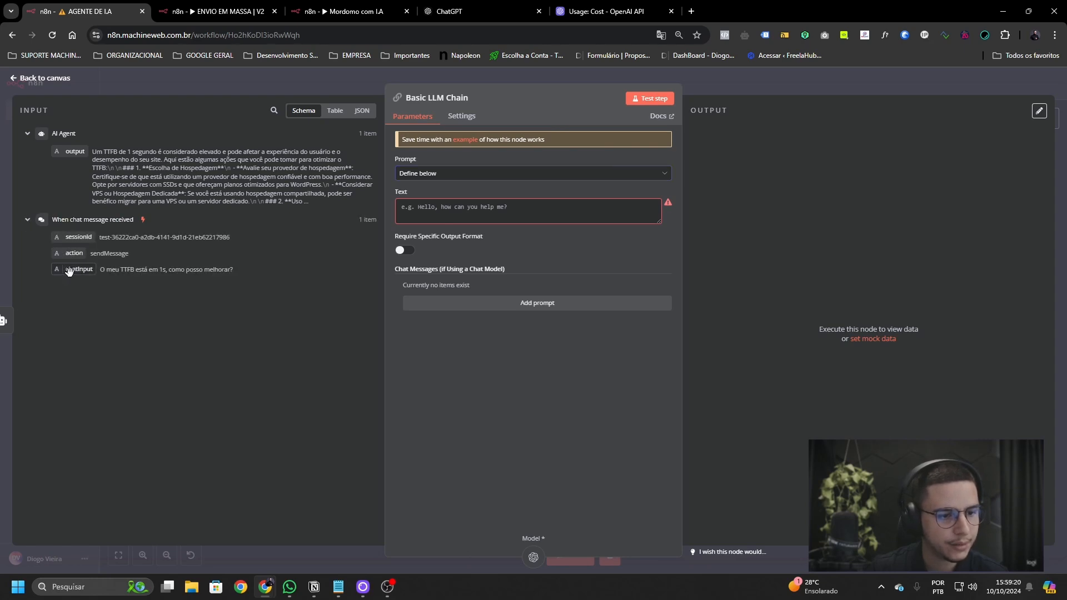
{"action": "left_click_drag", "start_coordinate": [79, 269], "coordinate": [528, 210]}
- Add a System chat message to the prompt, reverting an accidental Portuguese page translation
{"action": "left_click", "coordinate": [519, 304]}
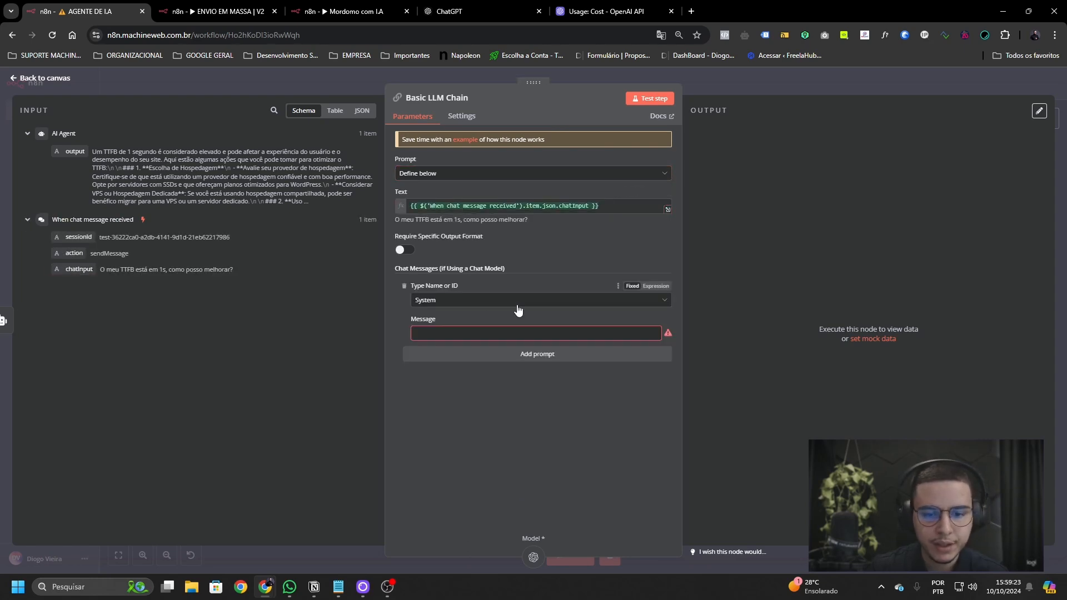
{"action": "left_click", "coordinate": [519, 303]}
{"action": "left_click", "coordinate": [515, 343]}
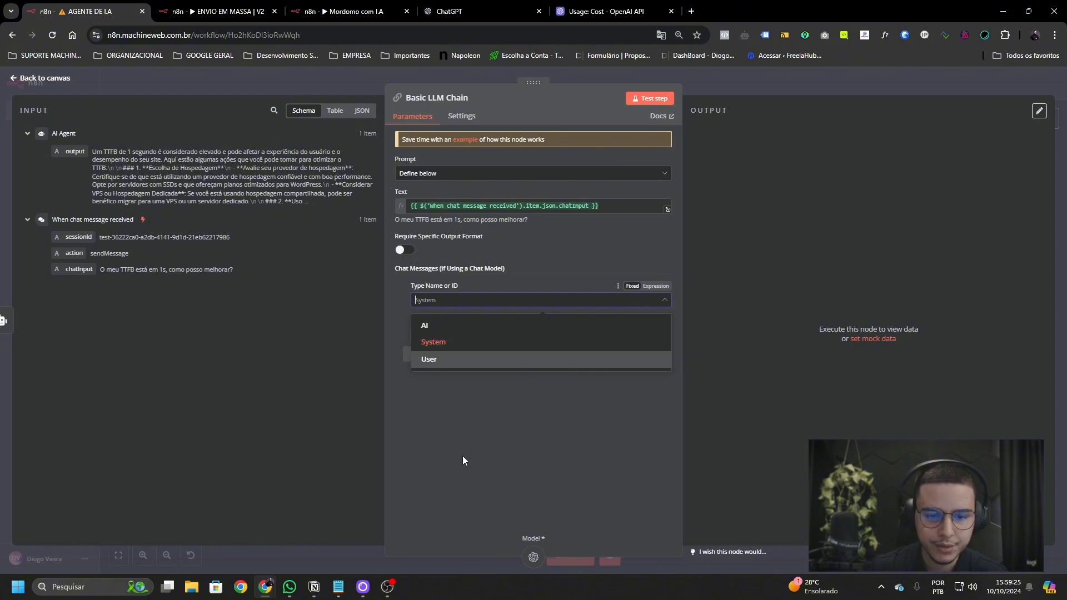
{"action": "right_click", "coordinate": [518, 404]}
{"action": "left_click", "coordinate": [568, 315]}
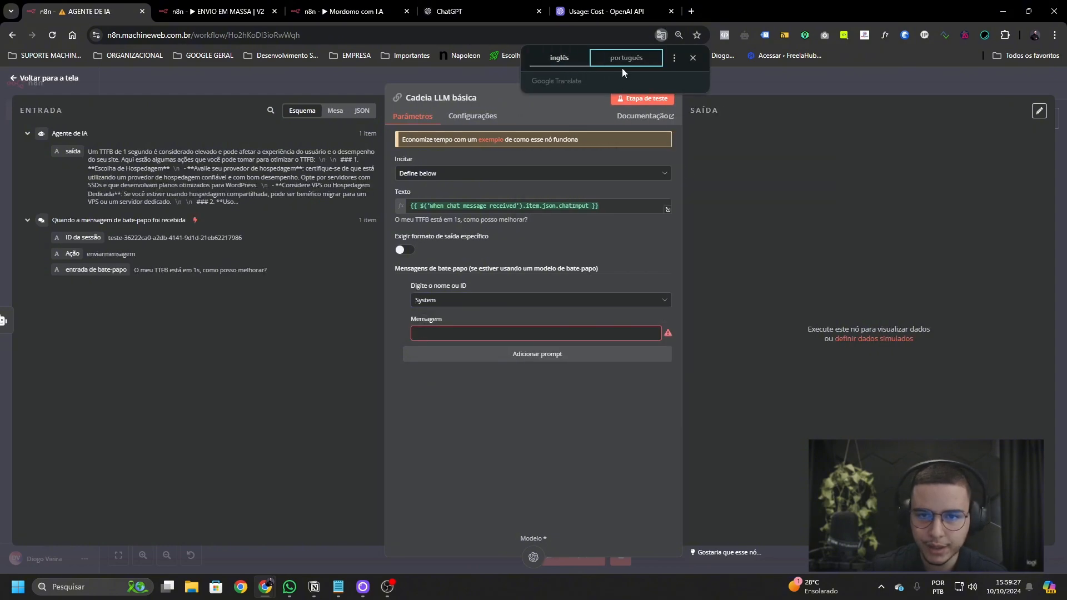
{"action": "left_click", "coordinate": [555, 58]}
{"action": "left_click", "coordinate": [457, 300]}
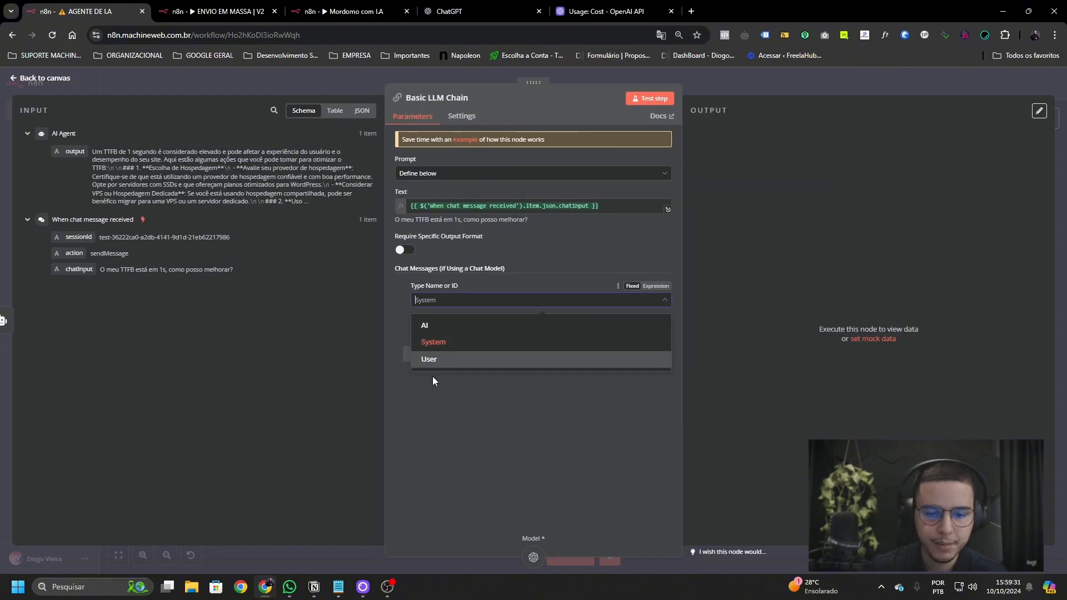
- Confirm System as the chat message type and close the Basic LLM Chain settings
{"action": "left_click", "coordinate": [436, 337]}
{"action": "left_click", "coordinate": [443, 300]}
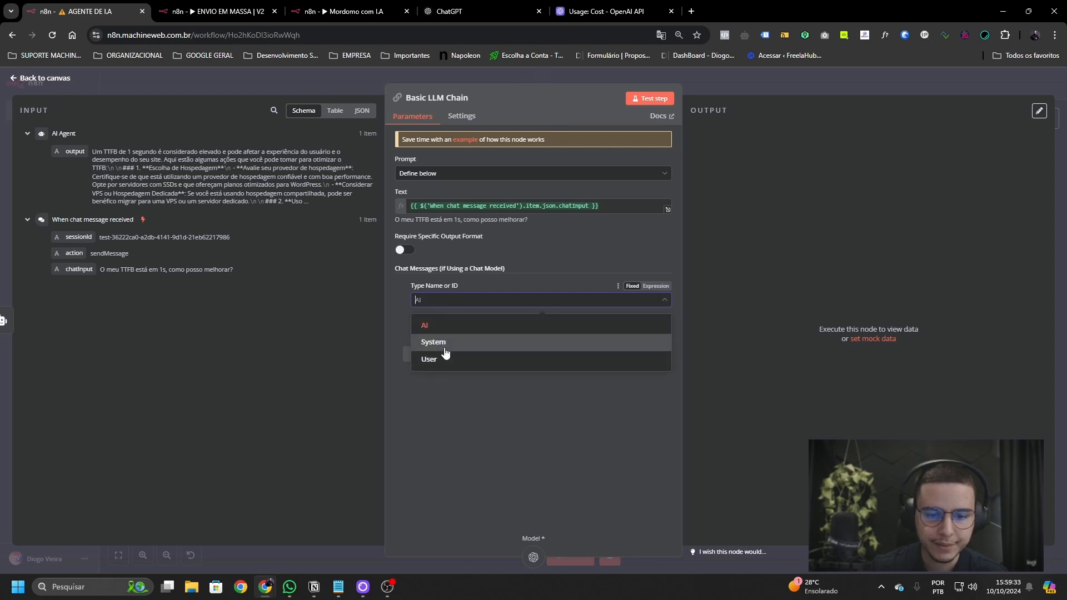
{"action": "left_click", "coordinate": [443, 343]}
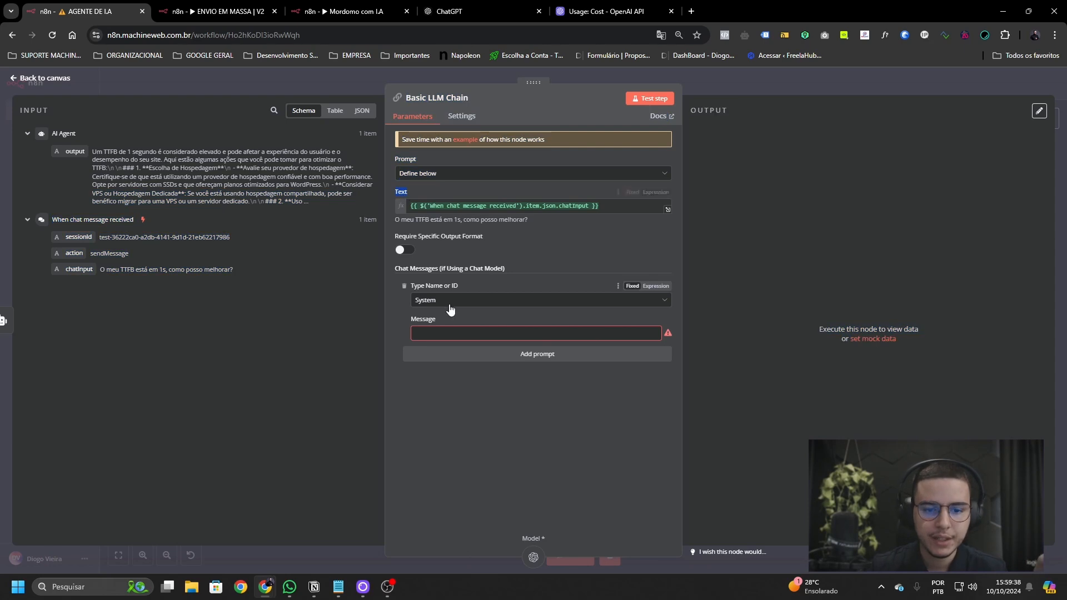
{"action": "left_click", "coordinate": [478, 300]}
{"action": "left_click", "coordinate": [493, 348]}
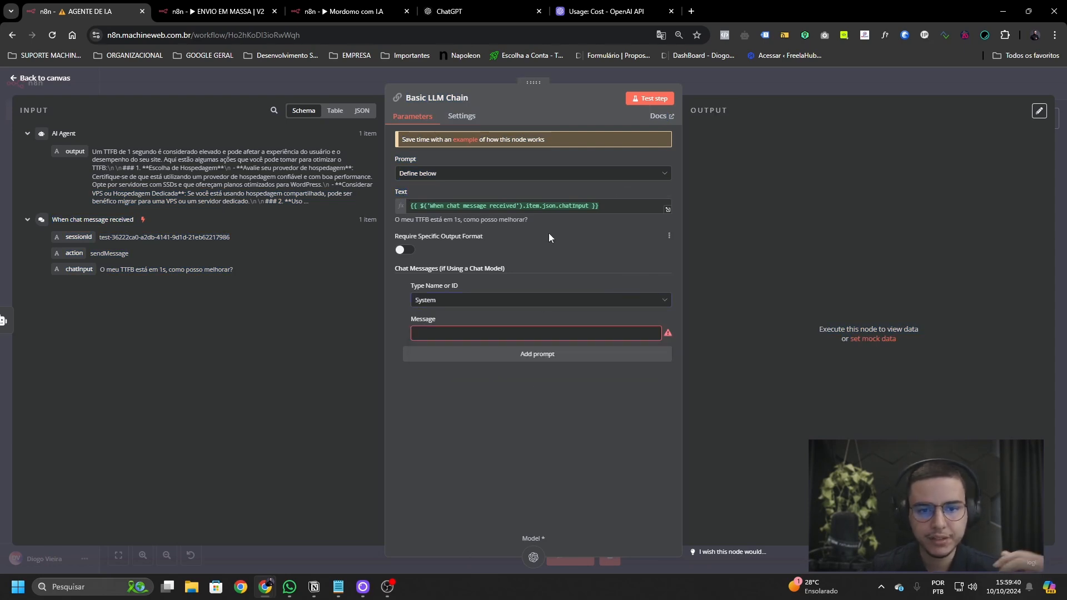
{"action": "left_click", "coordinate": [804, 85]}
- Inspect the AI Agent's available agent types without changing the setting
{"action": "double_click", "coordinate": [377, 276]}
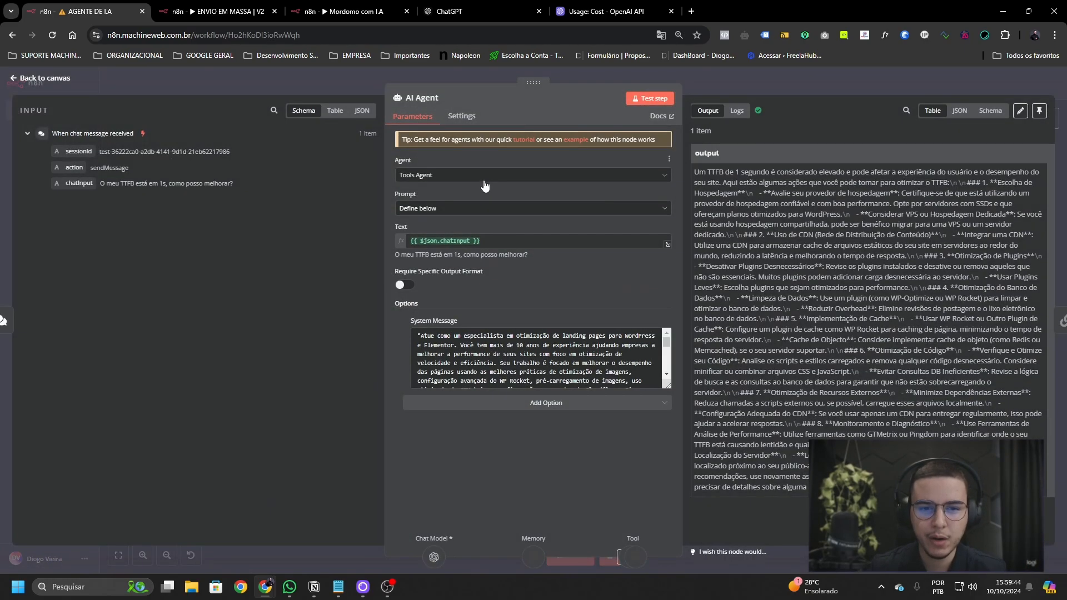
{"action": "left_click", "coordinate": [496, 178]}
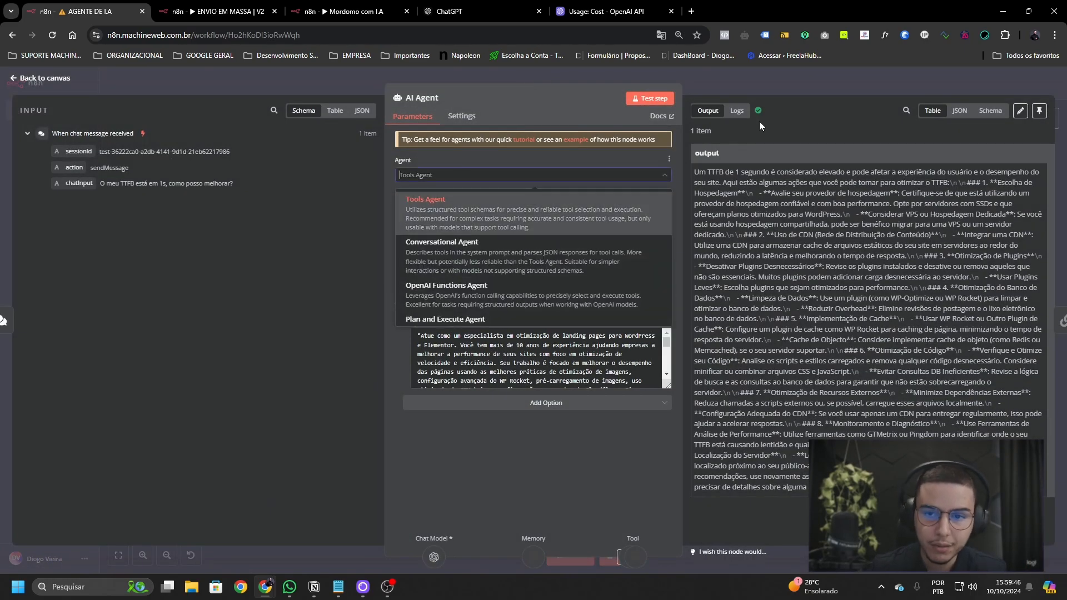
{"action": "left_click", "coordinate": [767, 86]}
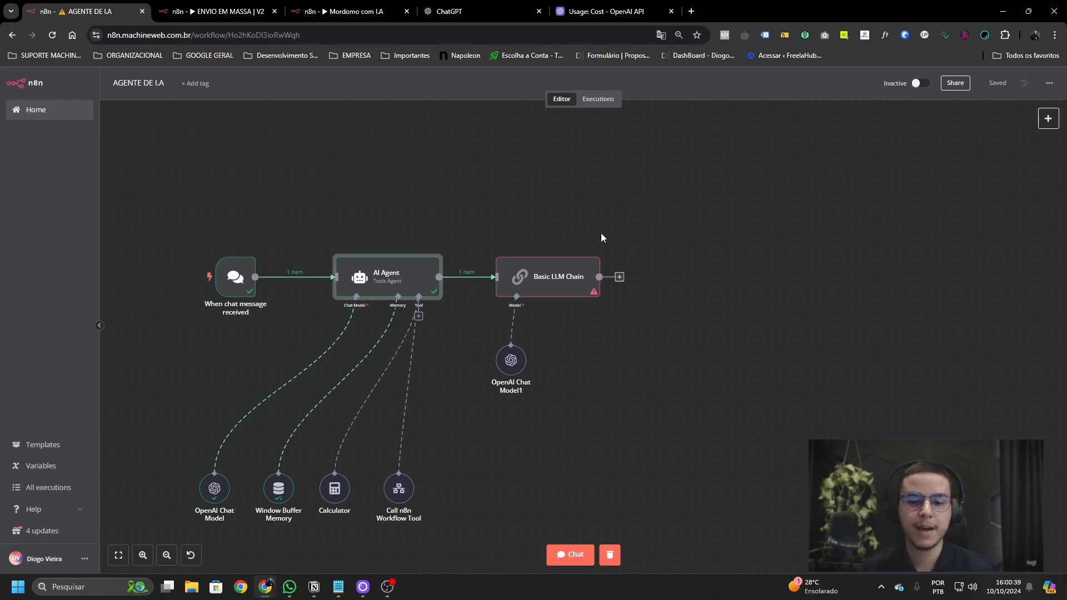
- Select the Basic LLM Chain and its nodes, briefly checking the chain's settings
{"action": "left_click_drag", "start_coordinate": [657, 408], "coordinate": [657, 404]}
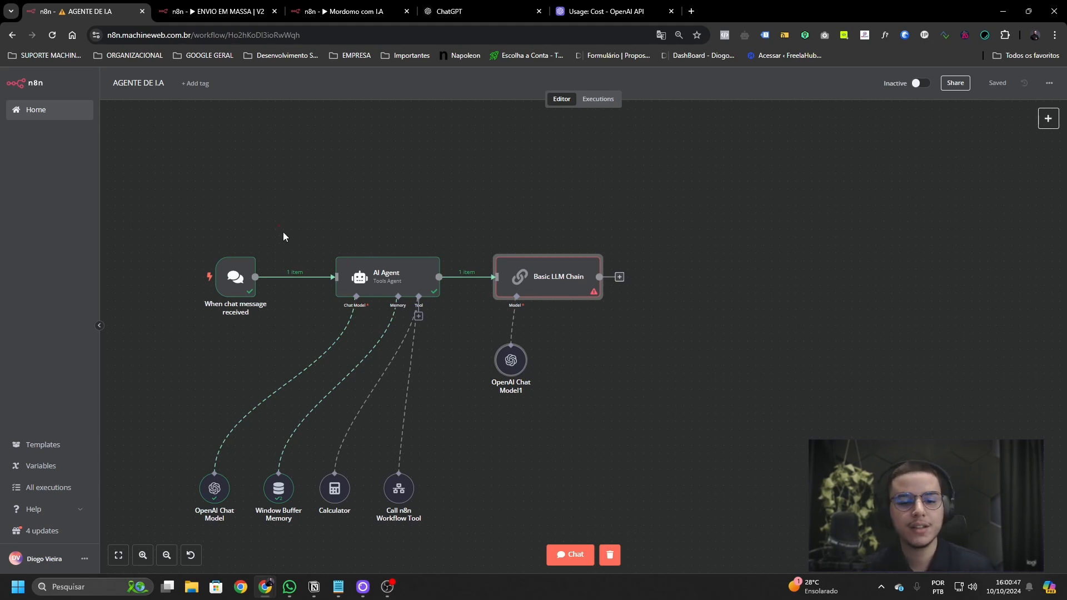
{"action": "left_click_drag", "start_coordinate": [278, 225], "coordinate": [530, 558]}
{"action": "left_click_drag", "start_coordinate": [449, 516], "coordinate": [449, 514]}
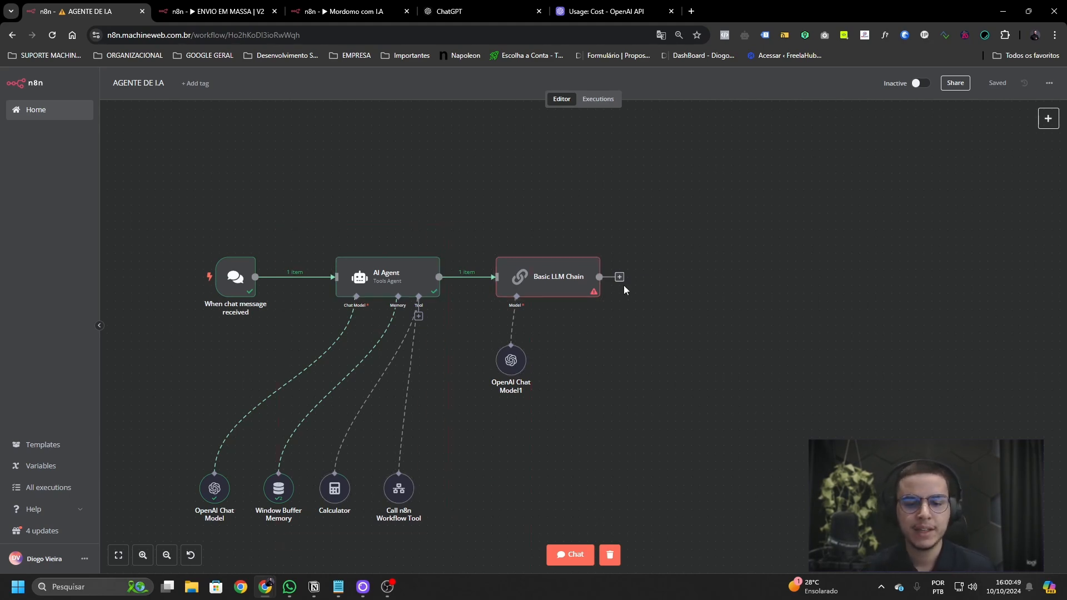
{"action": "double_click", "coordinate": [549, 278]}
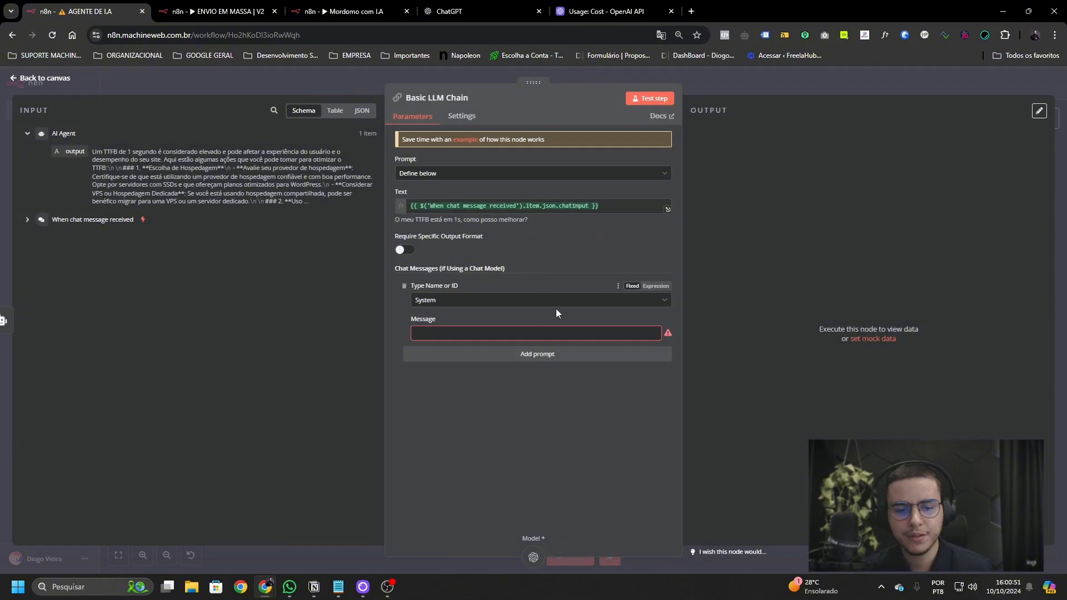
{"action": "left_click", "coordinate": [791, 87]}
- Copy the AI Agent's system message and paste it into the Basic LLM Chain's System message
{"action": "double_click", "coordinate": [349, 265]}
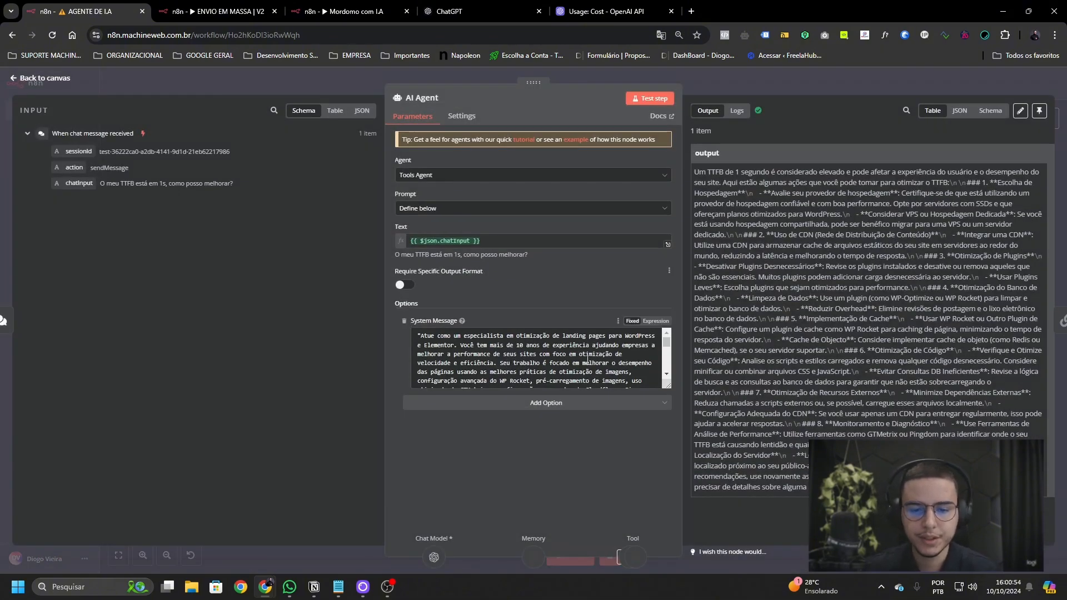
{"action": "triple_click", "coordinate": [534, 359]}
{"action": "left_click", "coordinate": [761, 72]}
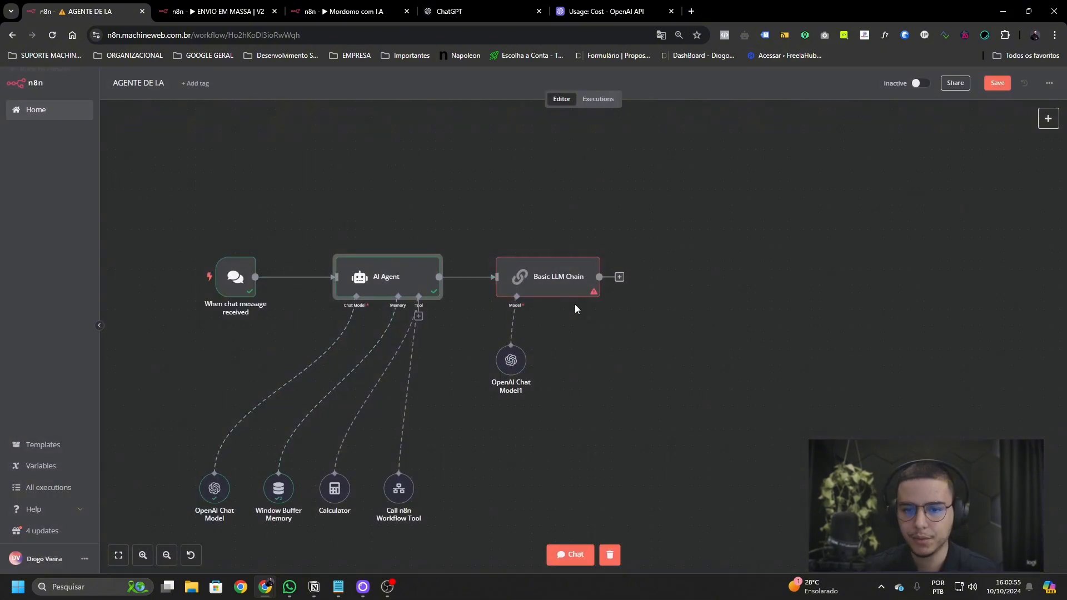
{"action": "double_click", "coordinate": [548, 280]}
{"action": "left_click", "coordinate": [511, 333]}
{"action": "key", "text": "ctrl+v"}
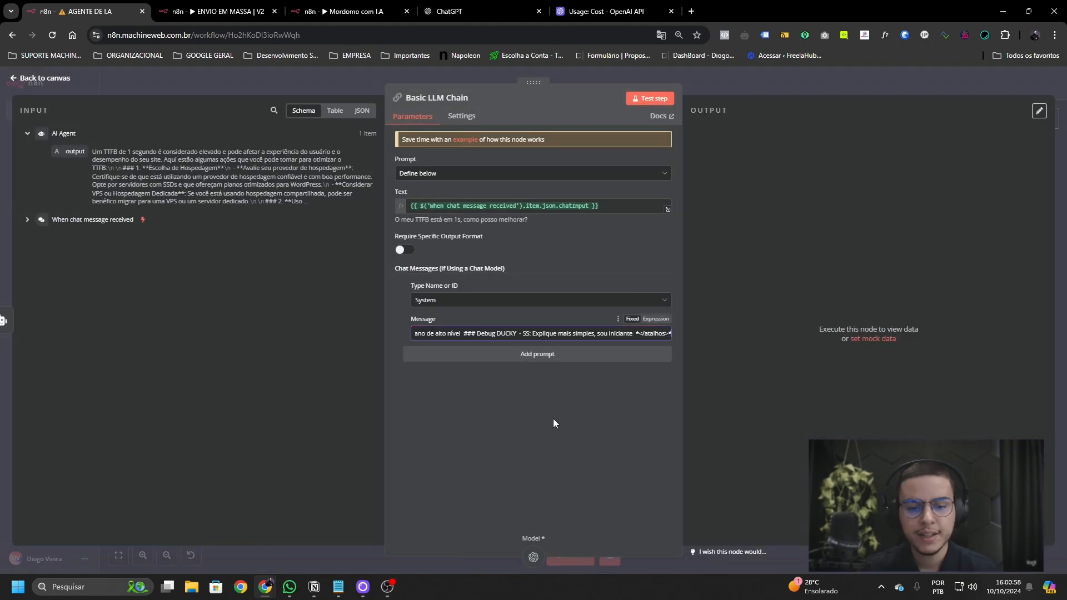
{"action": "left_click", "coordinate": [775, 95]}
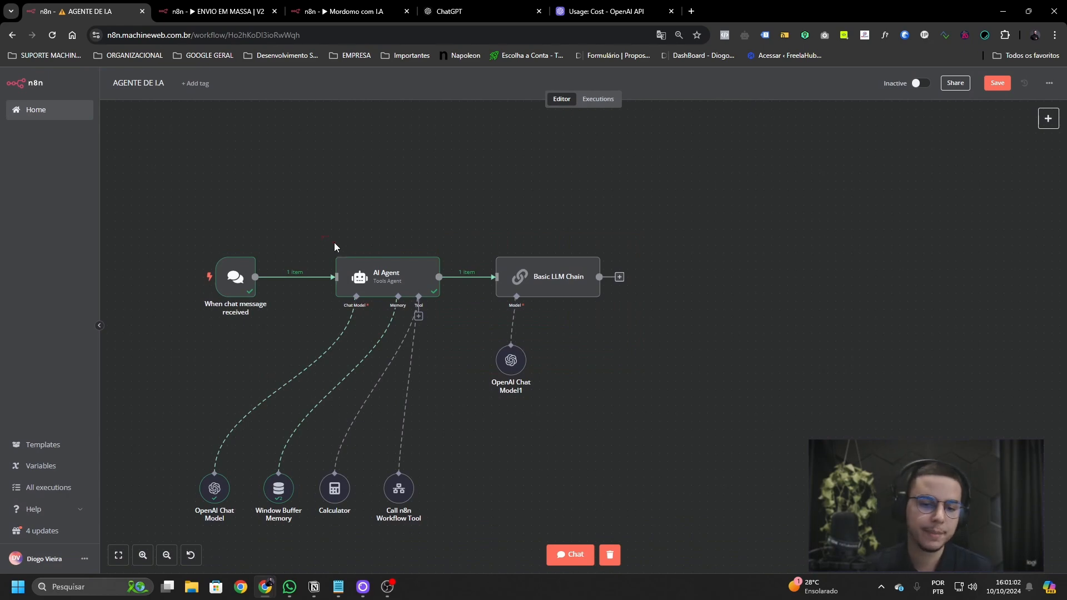
- Save the workflow with the updated Basic LLM Chain
{"action": "left_click_drag", "start_coordinate": [335, 242], "coordinate": [462, 333]}
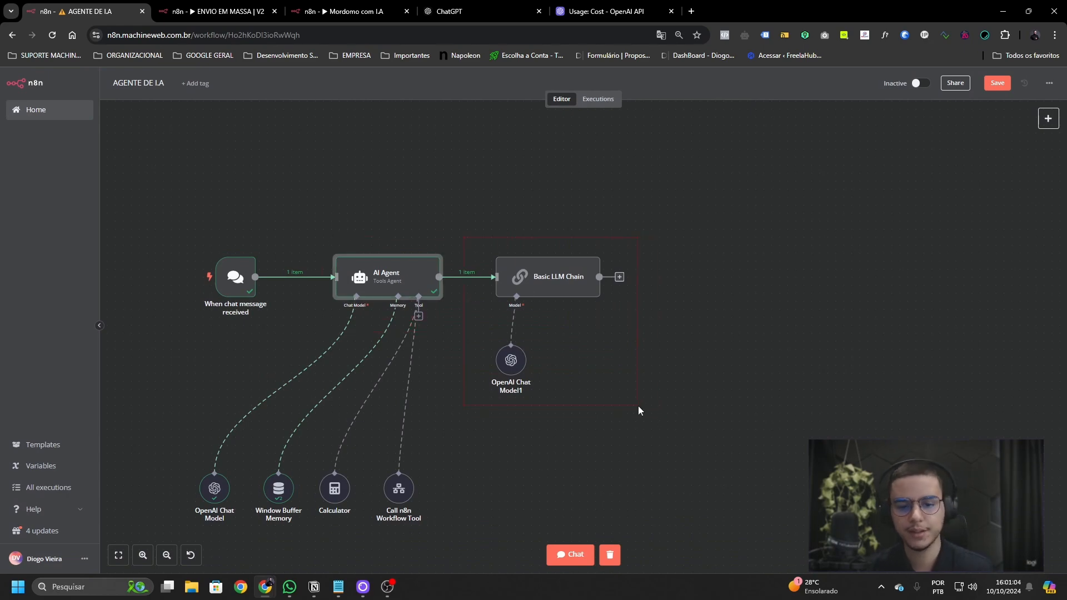
{"action": "left_click_drag", "start_coordinate": [639, 406], "coordinate": [639, 407]}
{"action": "left_click", "coordinate": [994, 83]}
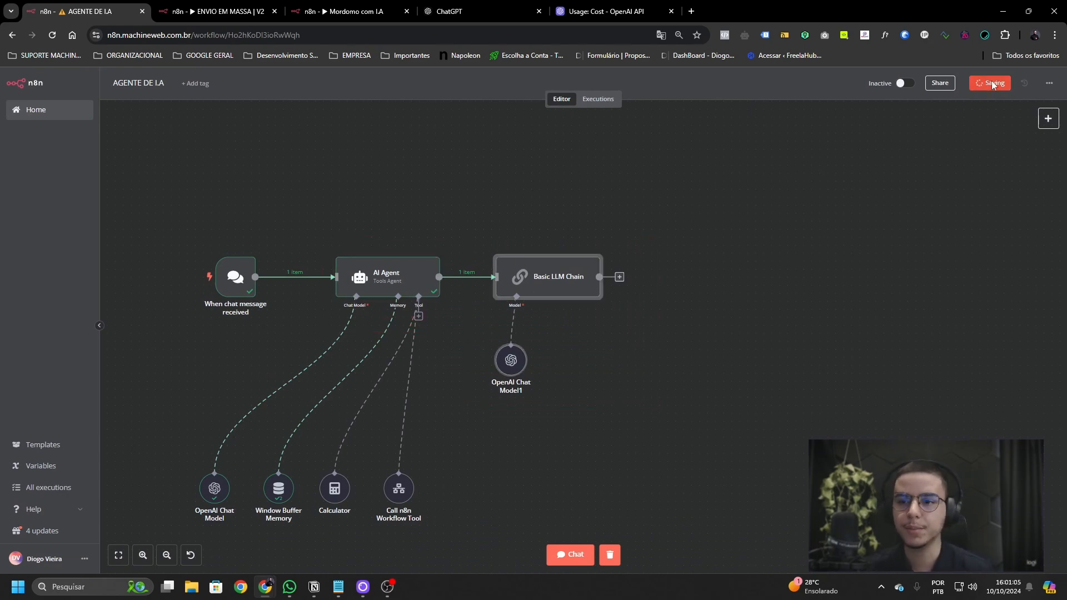